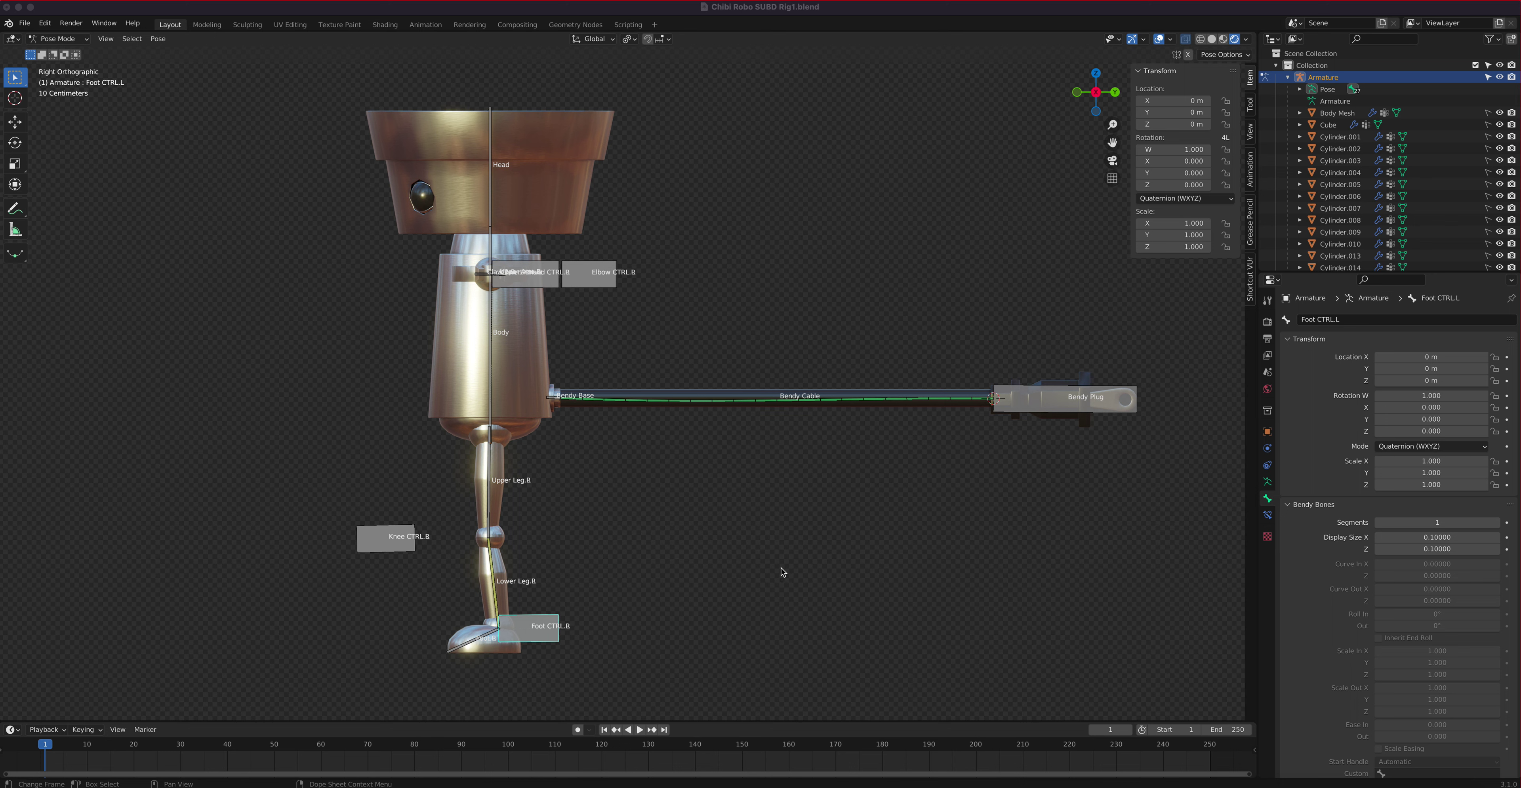
Set the animation's end frame to 49, enlarge the timeline area and fit the frame range 1 to 49 in it.
{"action": "double_click", "coordinate": [1236, 730]}
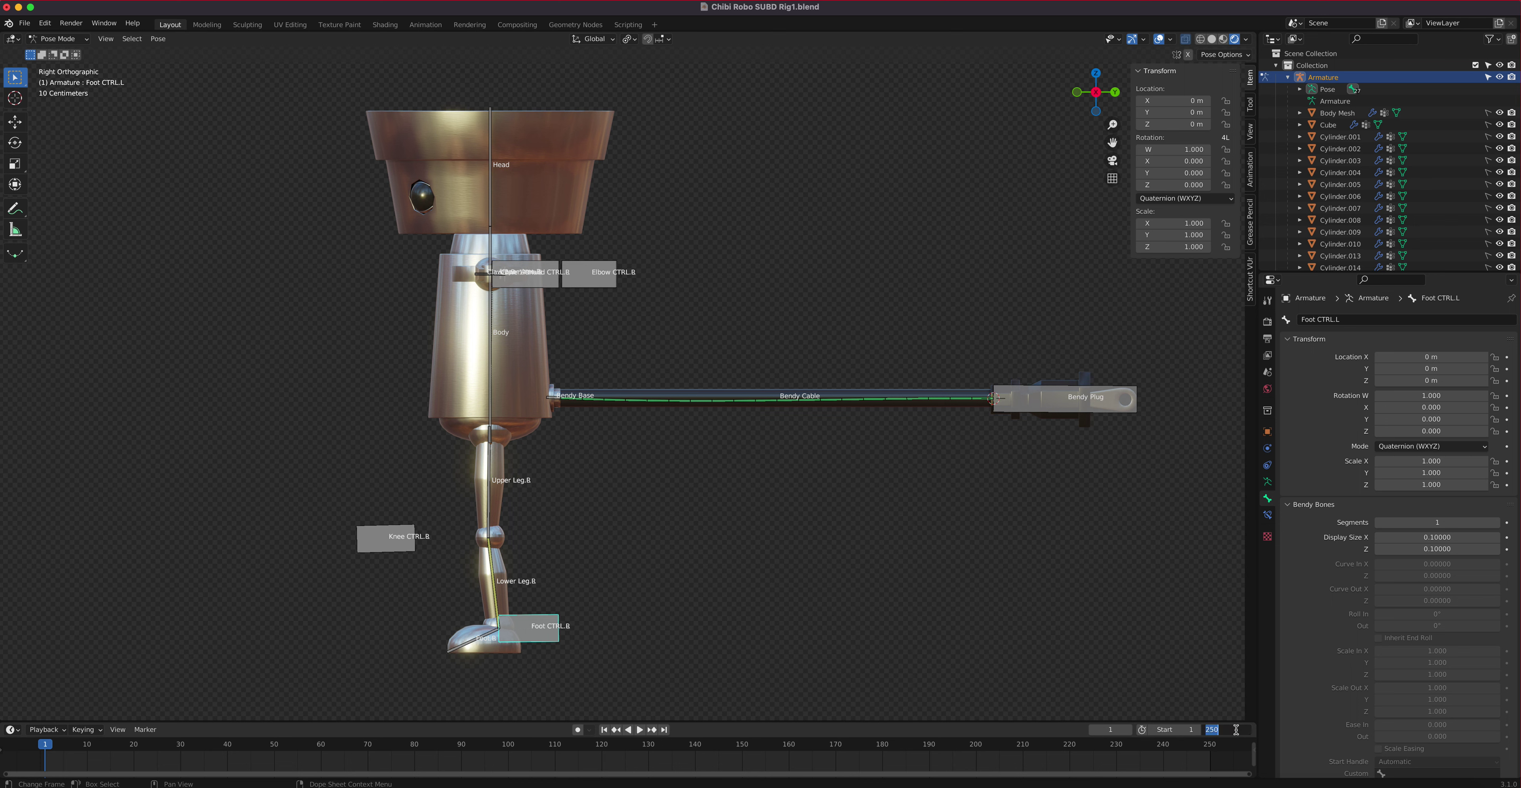
{"action": "type", "text": "49"}
{"action": "key", "text": "Return"}
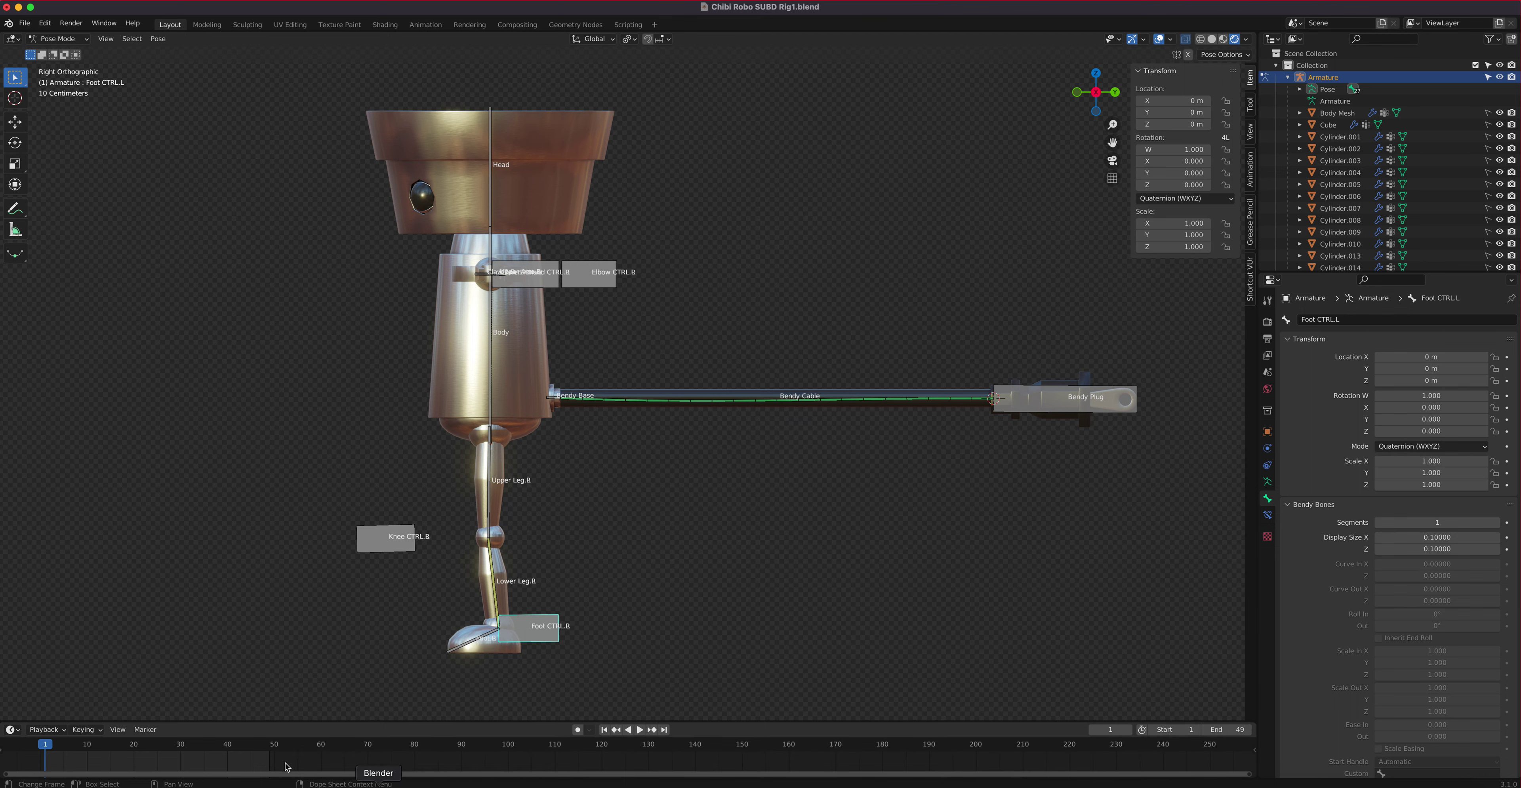
{"action": "middle_click_drag", "start_coordinate": [204, 758], "coordinate": [639, 754]}
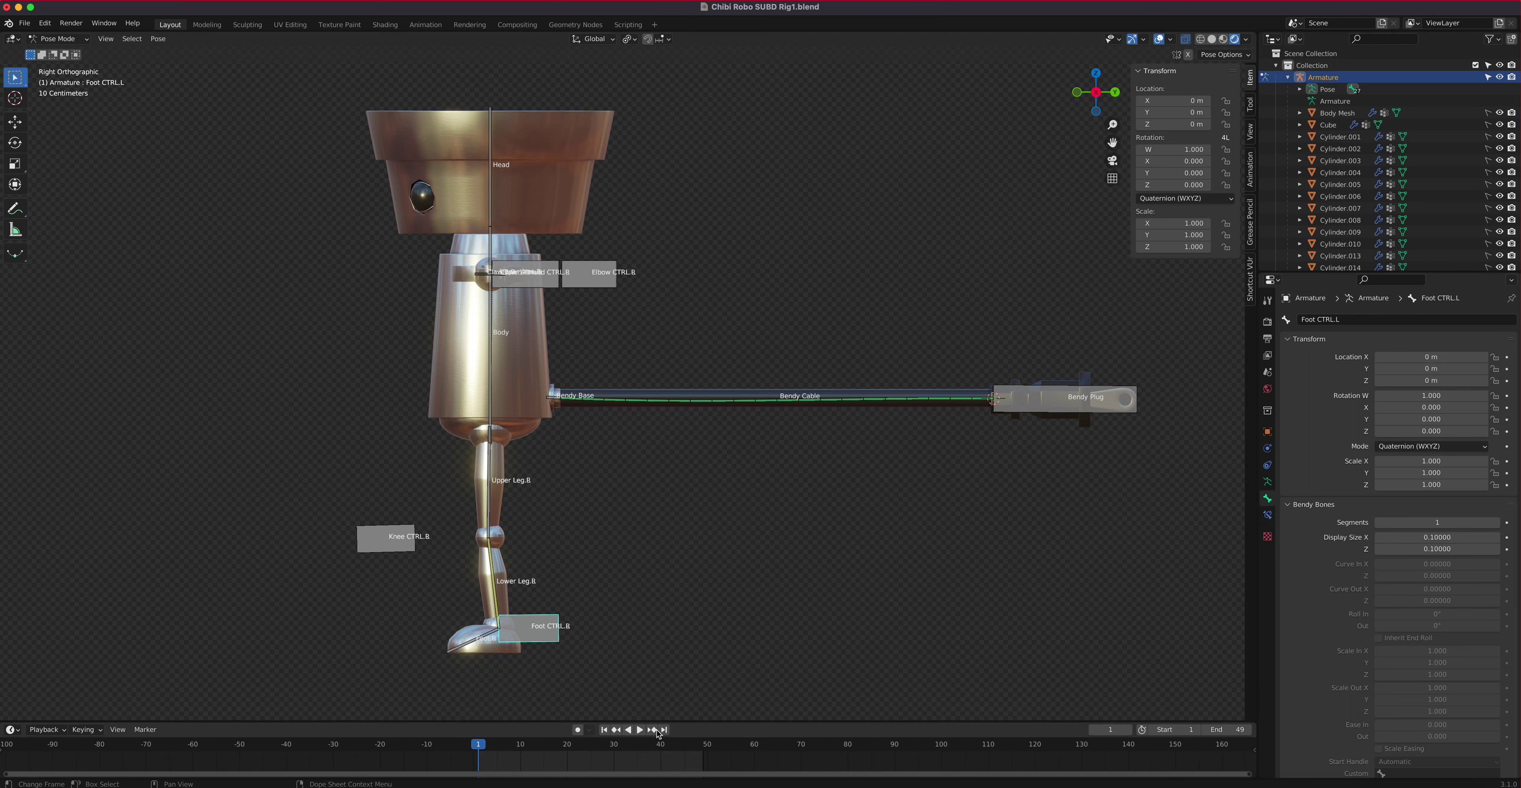
{"action": "left_click_drag", "start_coordinate": [668, 721], "coordinate": [664, 633]}
{"action": "scroll", "coordinate": [596, 759], "scroll_direction": "down", "scroll_amount": 2}
{"action": "scroll", "coordinate": [595, 759], "scroll_direction": "up", "scroll_amount": 20}
{"action": "middle_click_drag", "start_coordinate": [547, 734], "coordinate": [697, 729]}
{"action": "scroll", "coordinate": [685, 731], "scroll_direction": "up", "scroll_amount": 3}
{"action": "scroll", "coordinate": [624, 713], "scroll_direction": "down", "scroll_amount": 1}
{"action": "mouse_move", "coordinate": [642, 715]}
{"action": "middle_mouse_down"}
{"action": "mouse_move", "coordinate": [658, 714]}
{"action": "mouse_move", "coordinate": [643, 716]}
{"action": "middle_mouse_up"}
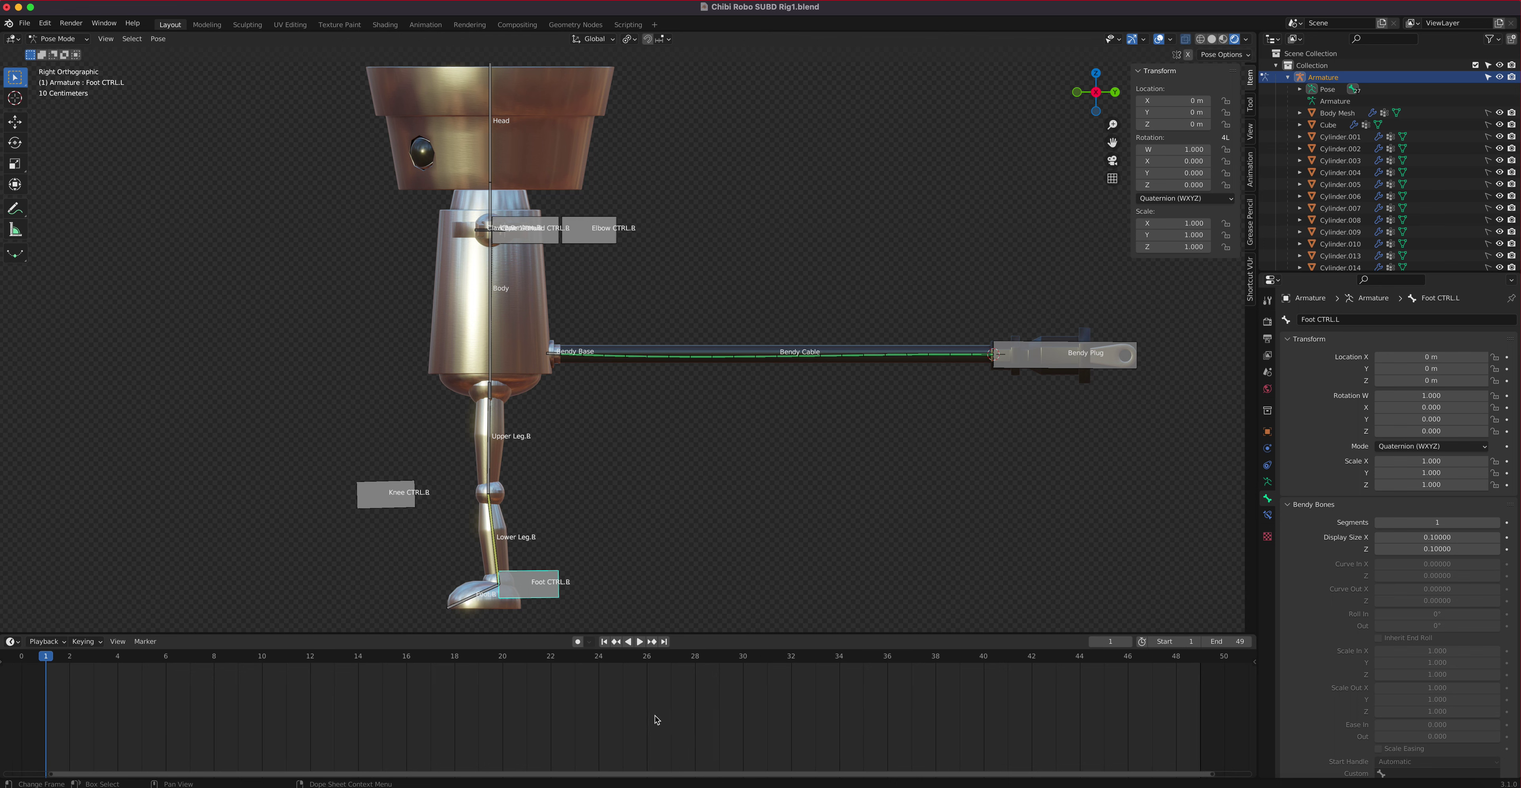
In right orthographic view, move the Foot CTRL.L bone forward about 1.39 m along negative Y with the Move tool in Global orientation.
{"action": "middle_click_drag", "start_coordinate": [593, 416], "coordinate": [566, 558]}
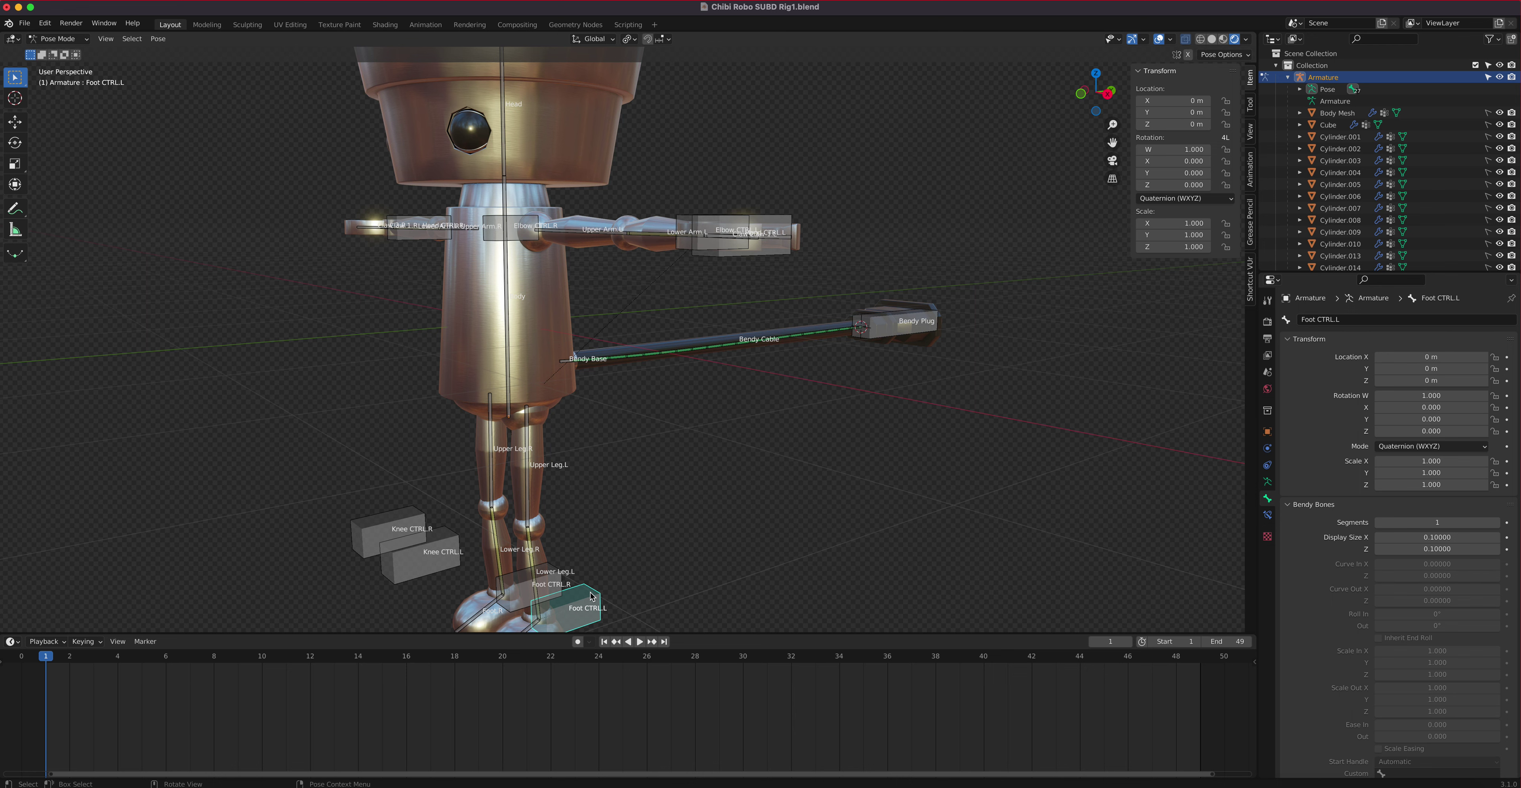
{"action": "key", "text": "KP_3"}
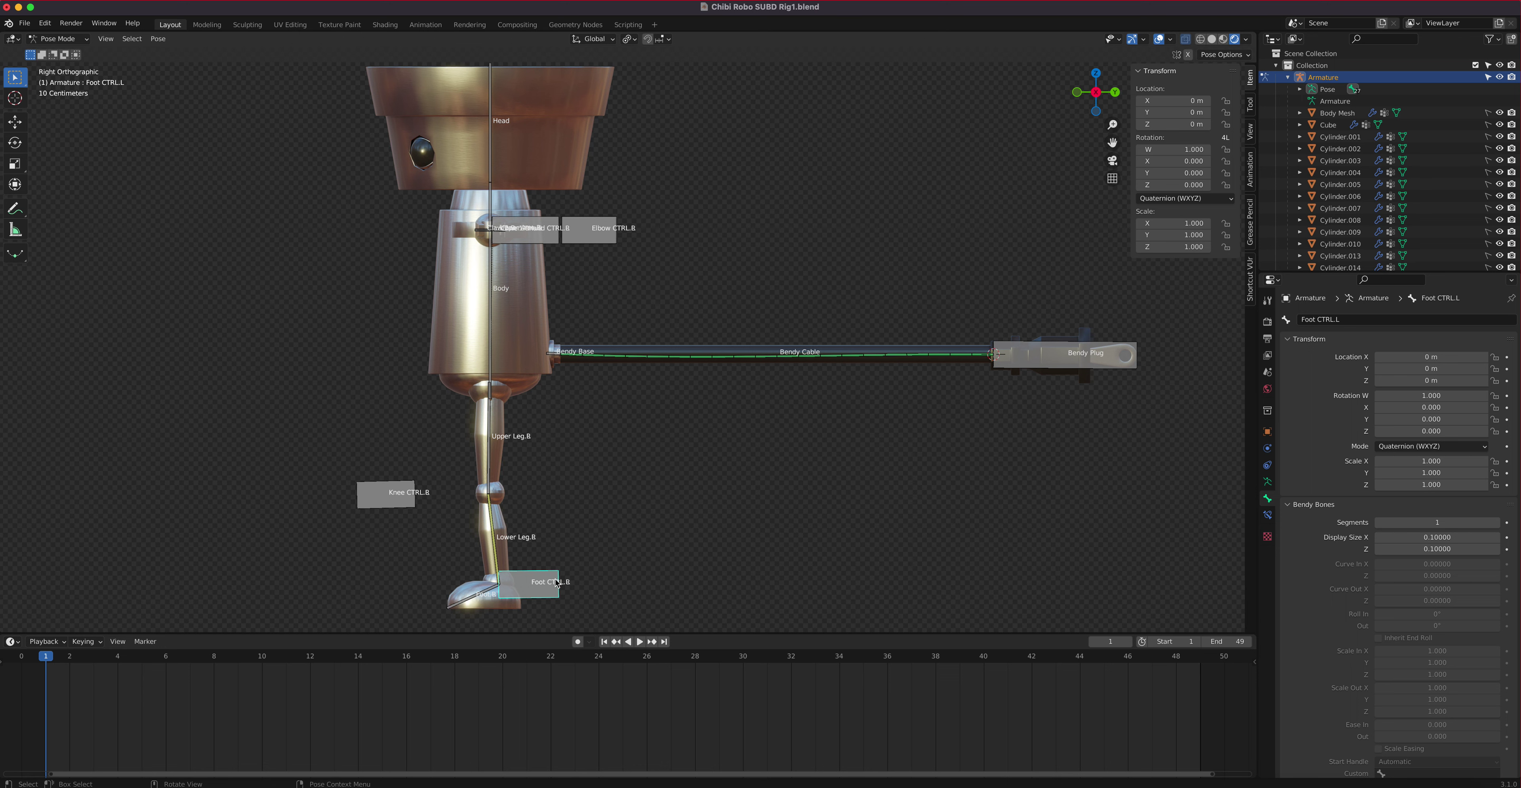
{"action": "left_click", "coordinate": [22, 125]}
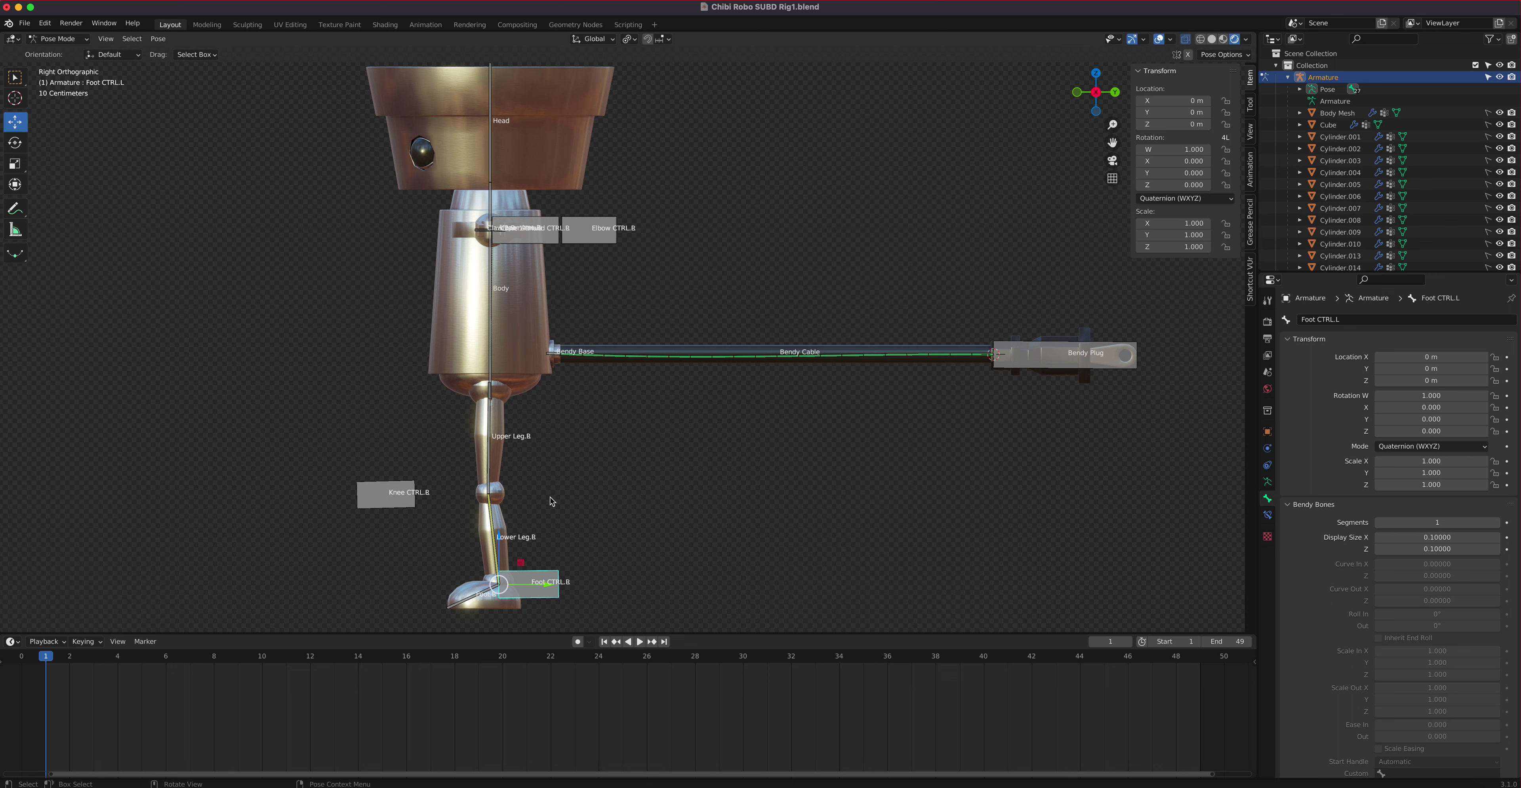
{"action": "left_click", "coordinate": [588, 40]}
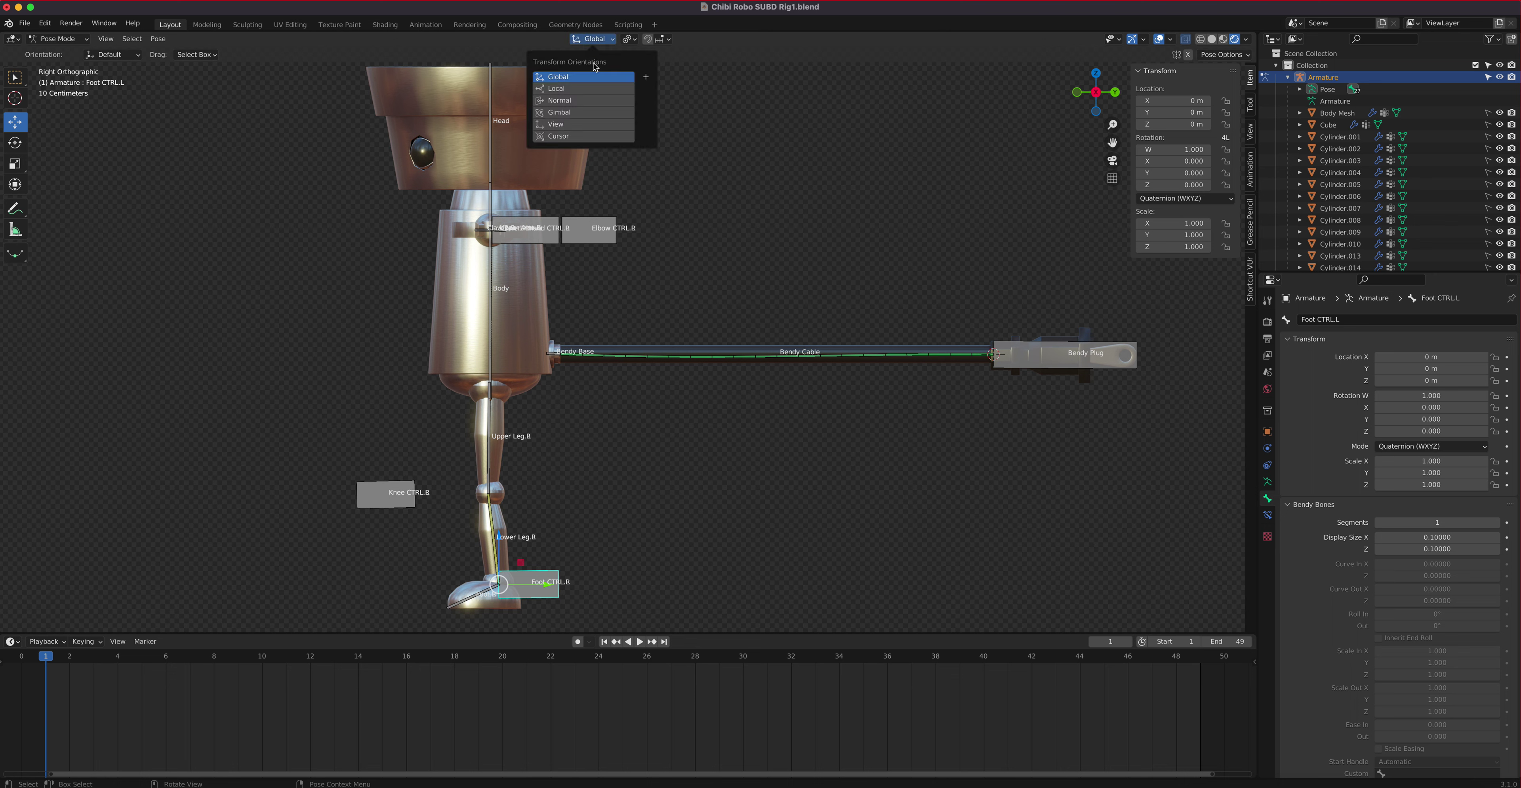
{"action": "left_click", "coordinate": [585, 90]}
{"action": "left_click", "coordinate": [598, 40]}
{"action": "left_click", "coordinate": [598, 39]}
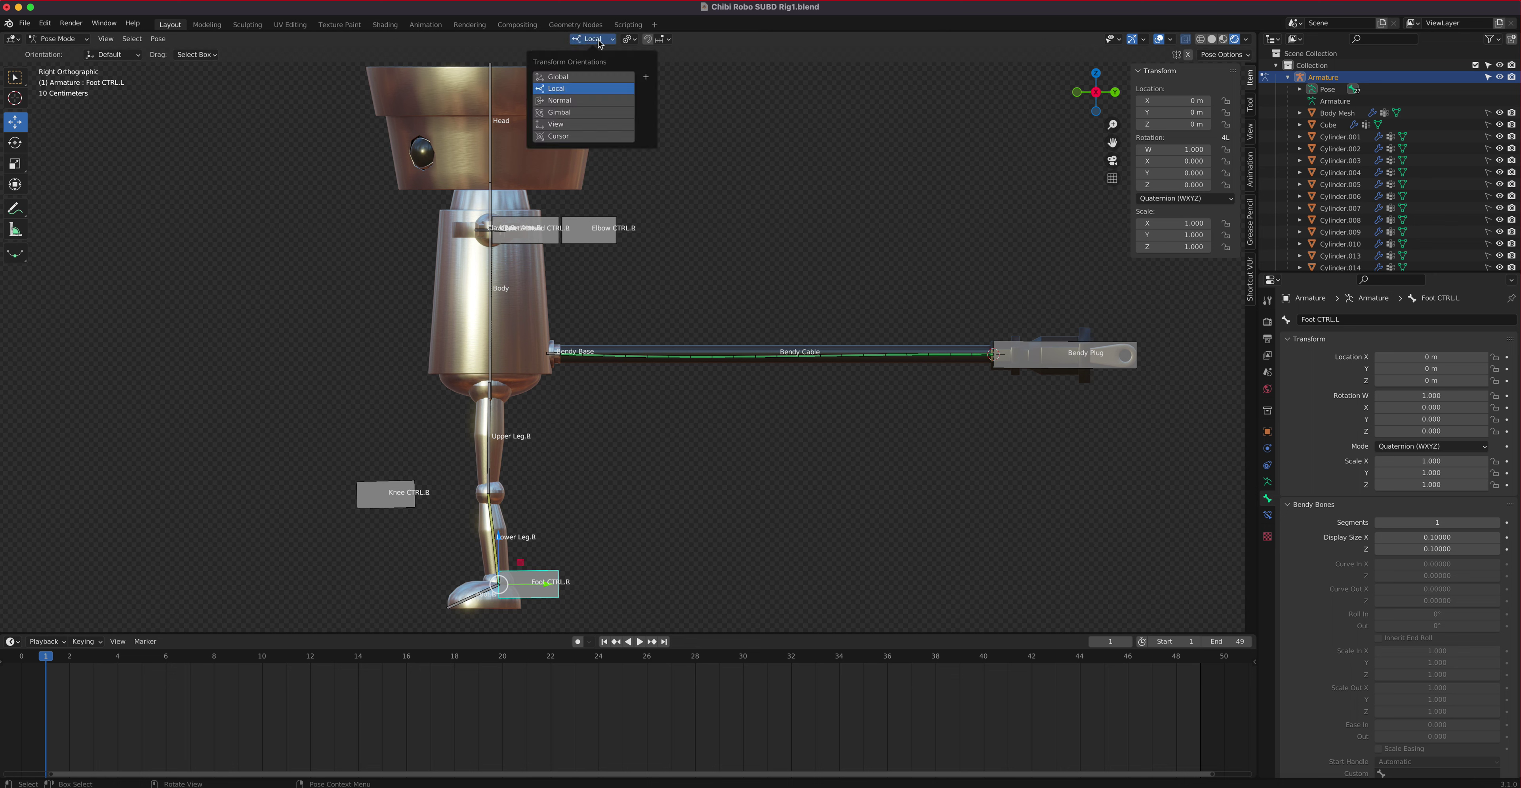
{"action": "left_click", "coordinate": [587, 76]}
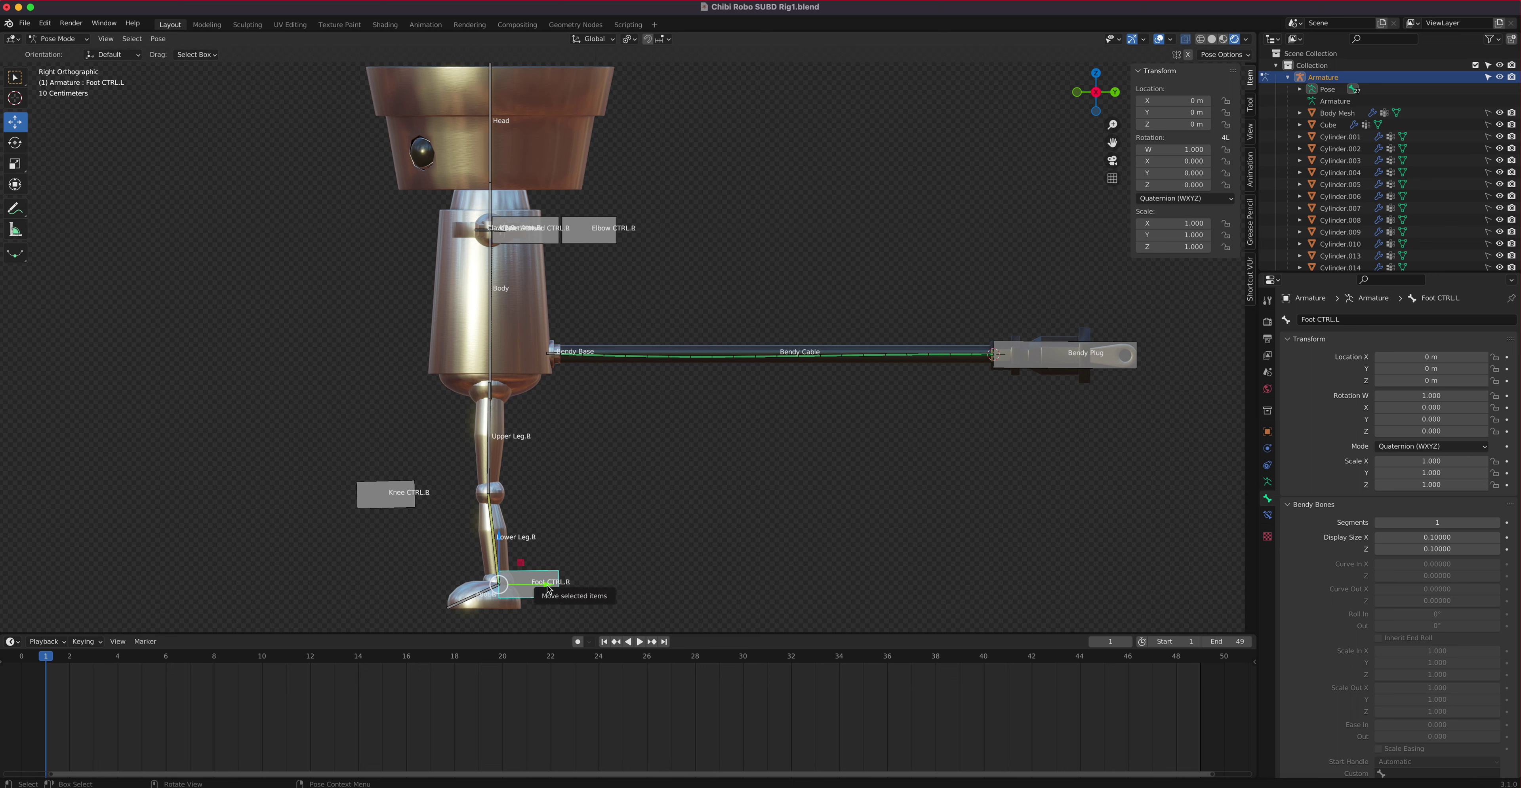
{"action": "left_click_drag", "start_coordinate": [551, 589], "coordinate": [360, 580]}
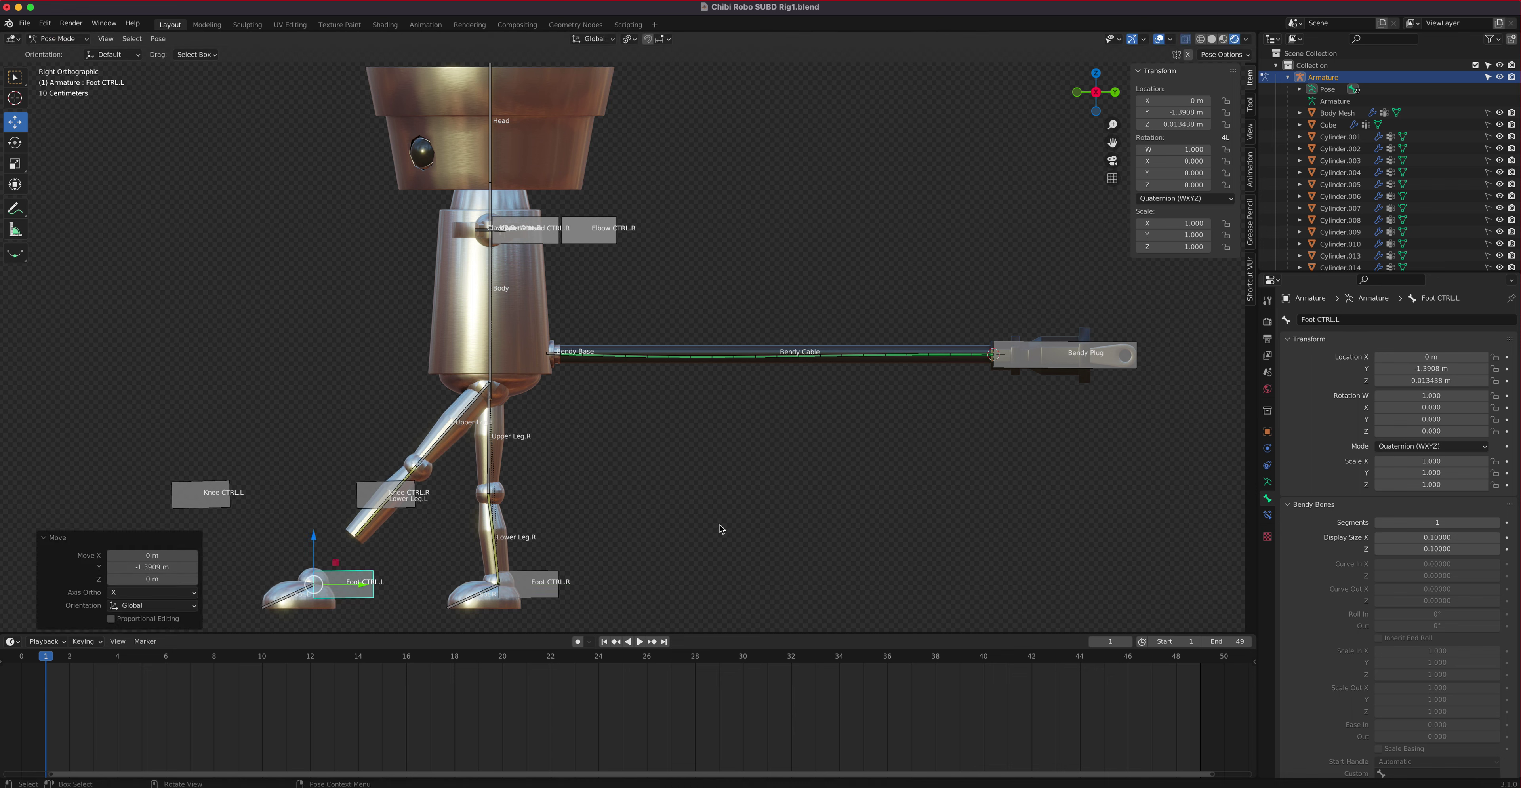
Move the Body bone about 0.51 m down and about 0.19 m forward along negative Y.
{"action": "middle_click_drag", "start_coordinate": [679, 473], "coordinate": [815, 432], "text": "shift"}
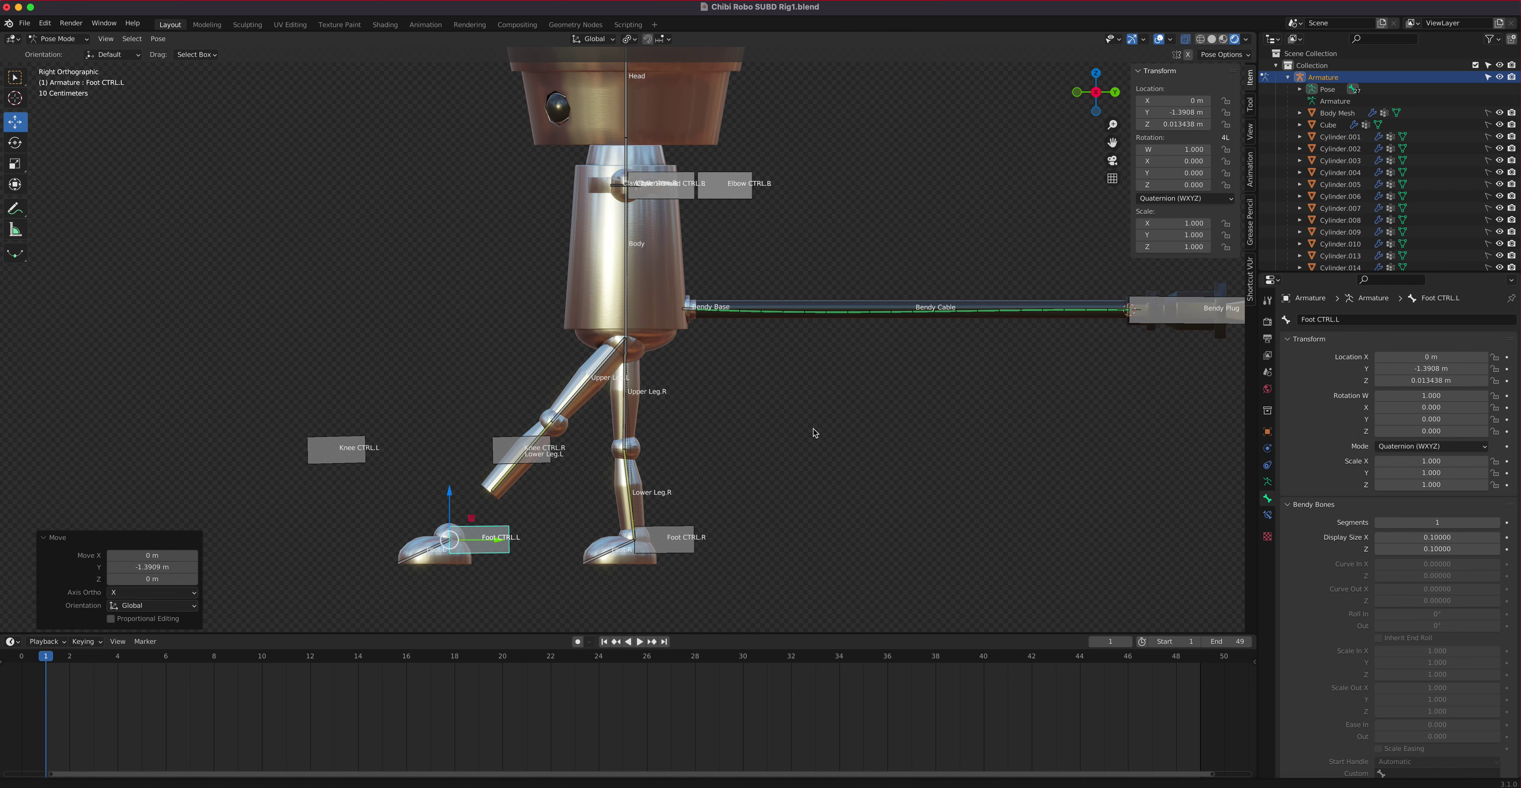
{"action": "left_click", "coordinate": [625, 290]}
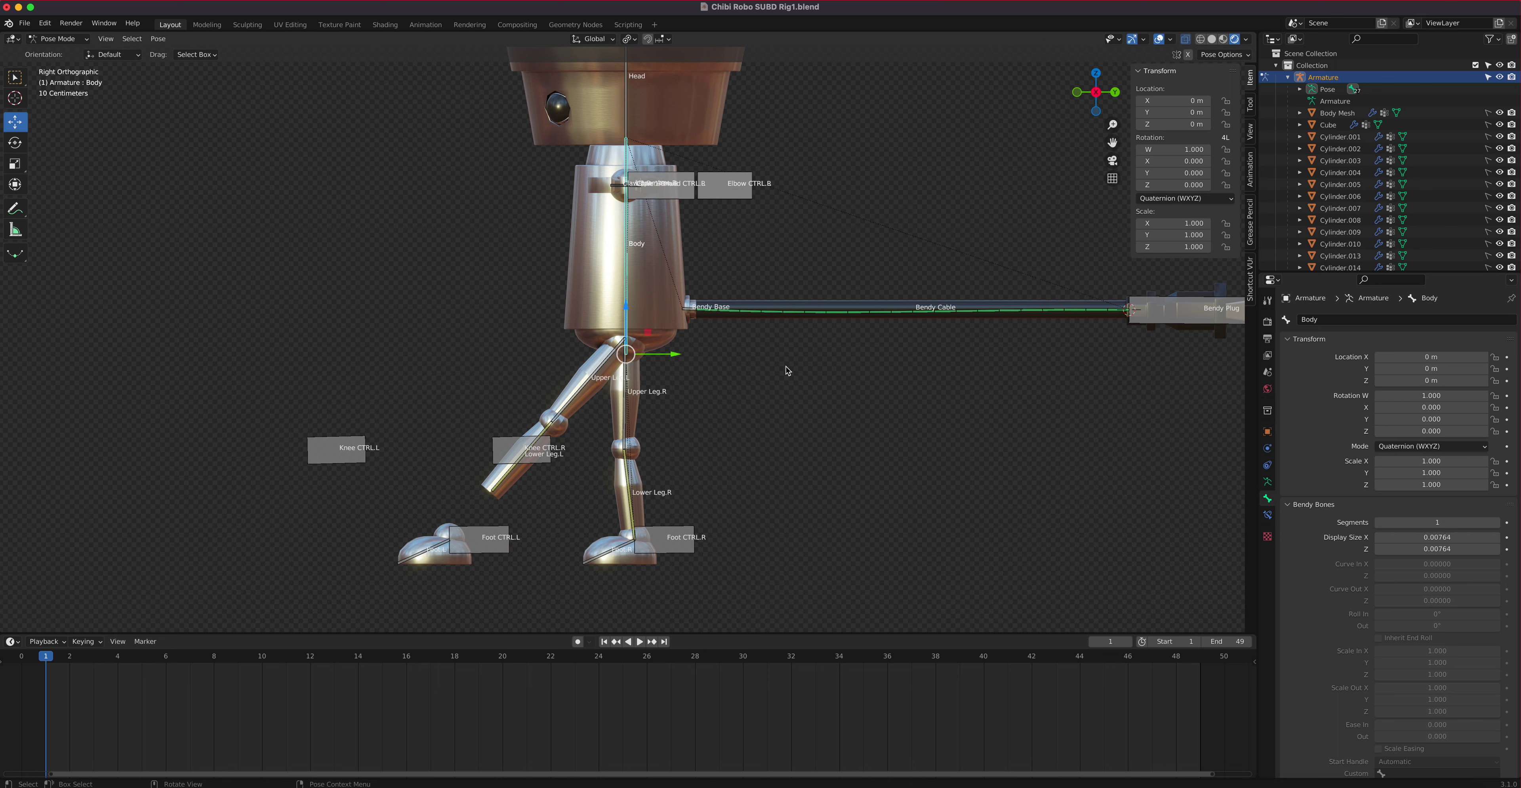
{"action": "key", "text": "g"}
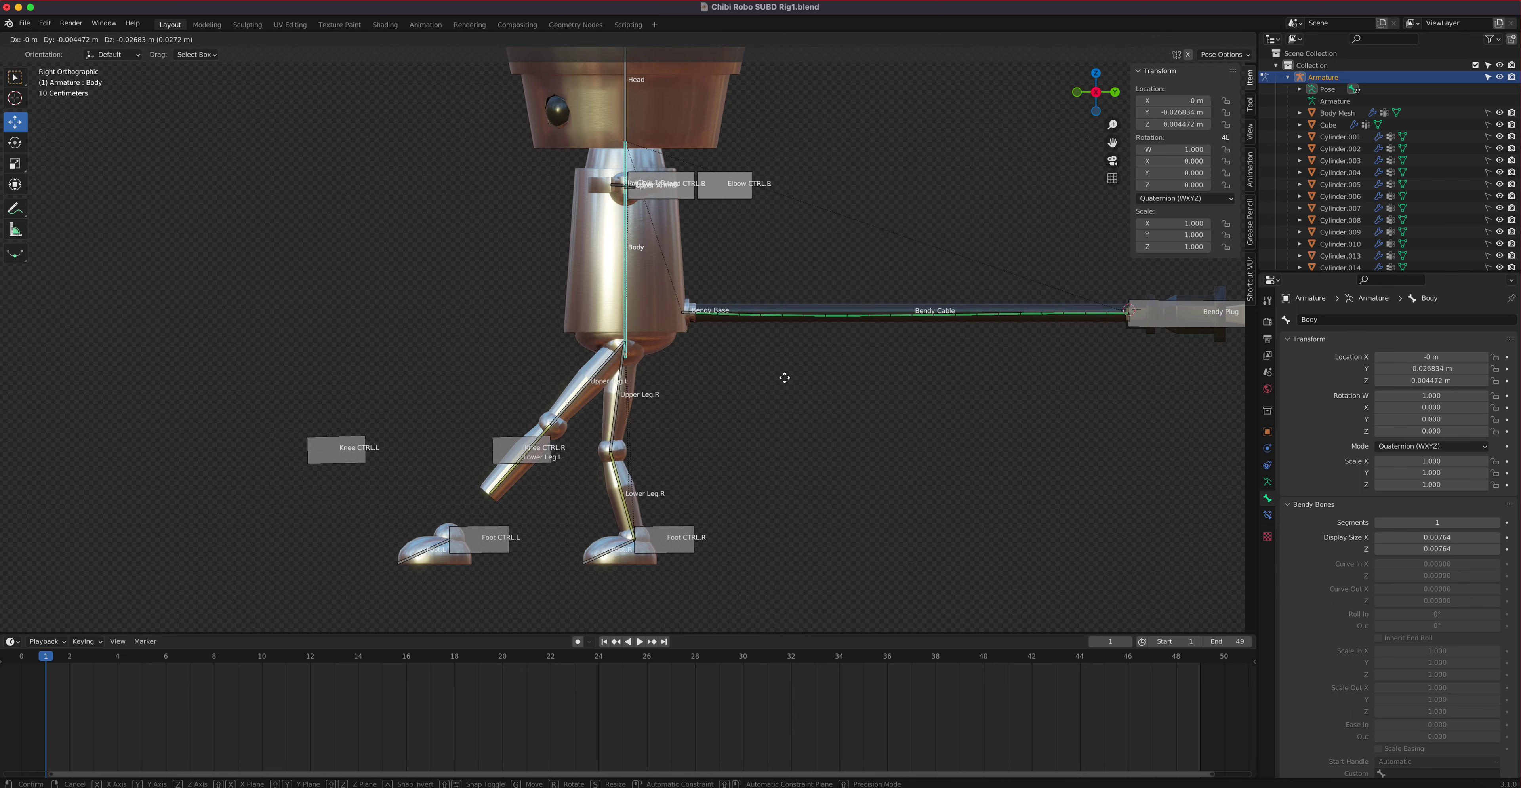
{"action": "left_click", "coordinate": [762, 439]}
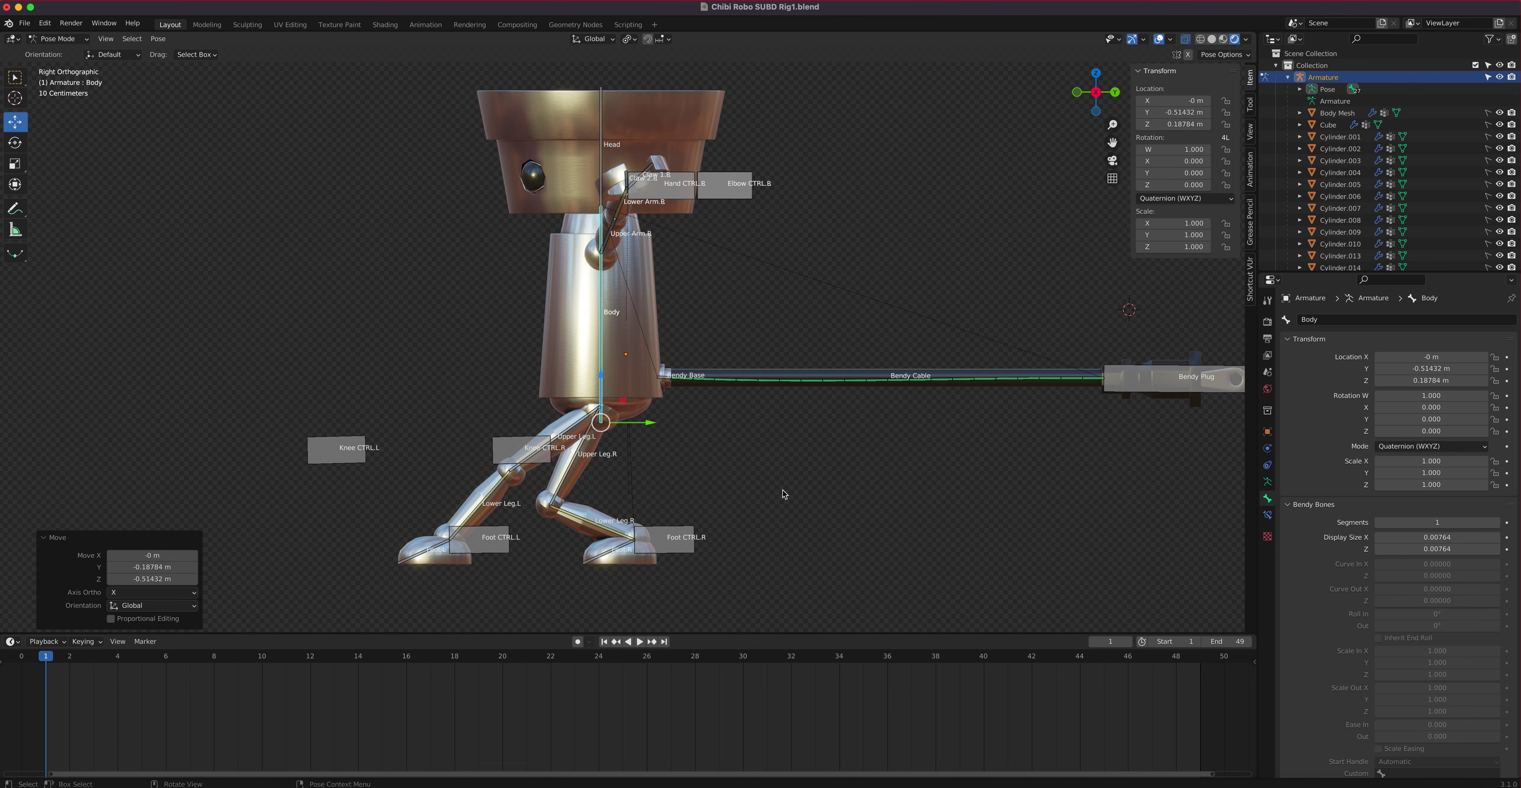
Rotate the Body bone about 35.6° in the side view and shift it about 0.05 m forward along negative Y.
{"action": "key", "text": "r"}
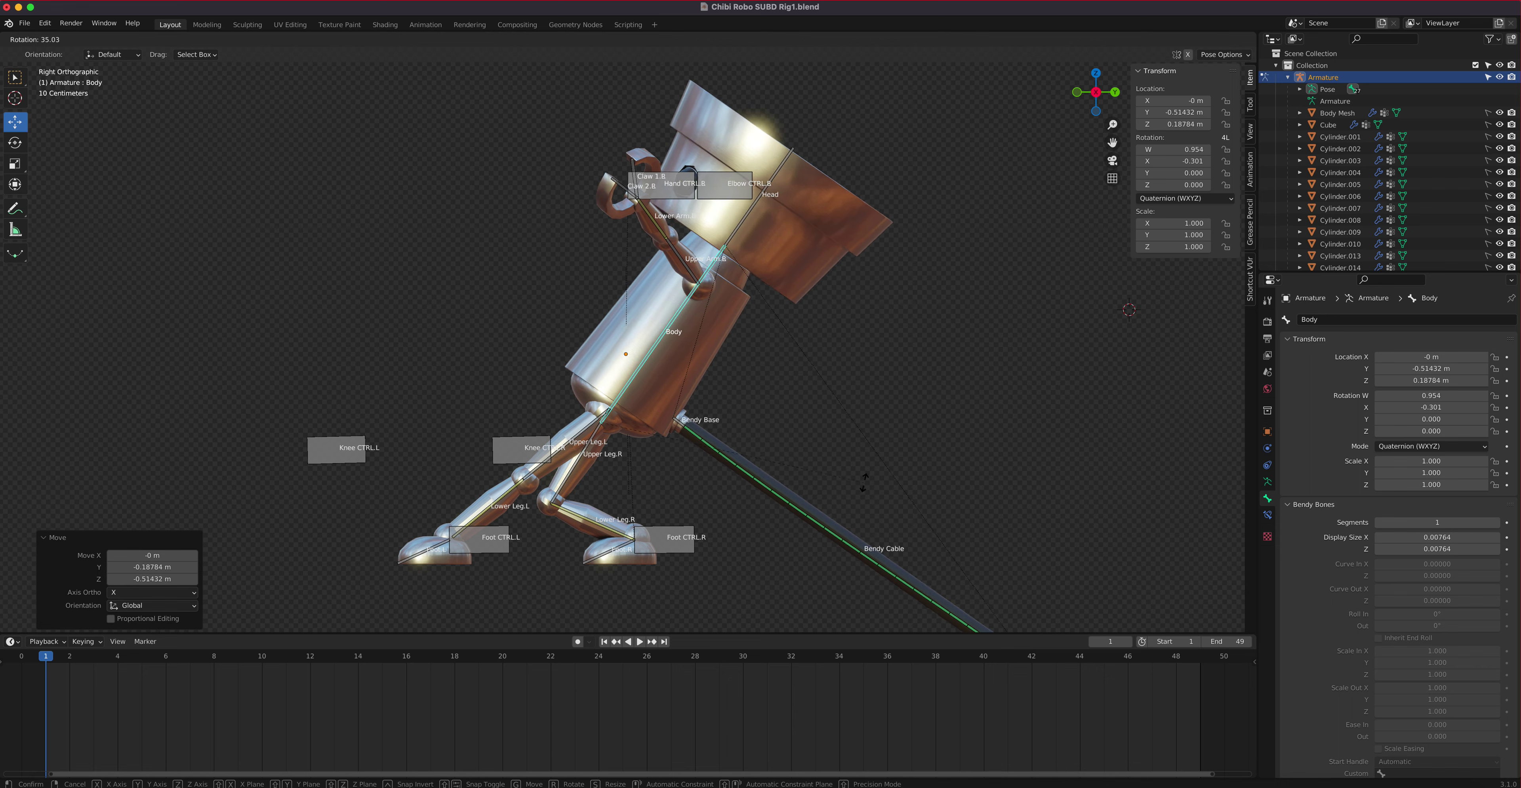
{"action": "left_click", "coordinate": [860, 479]}
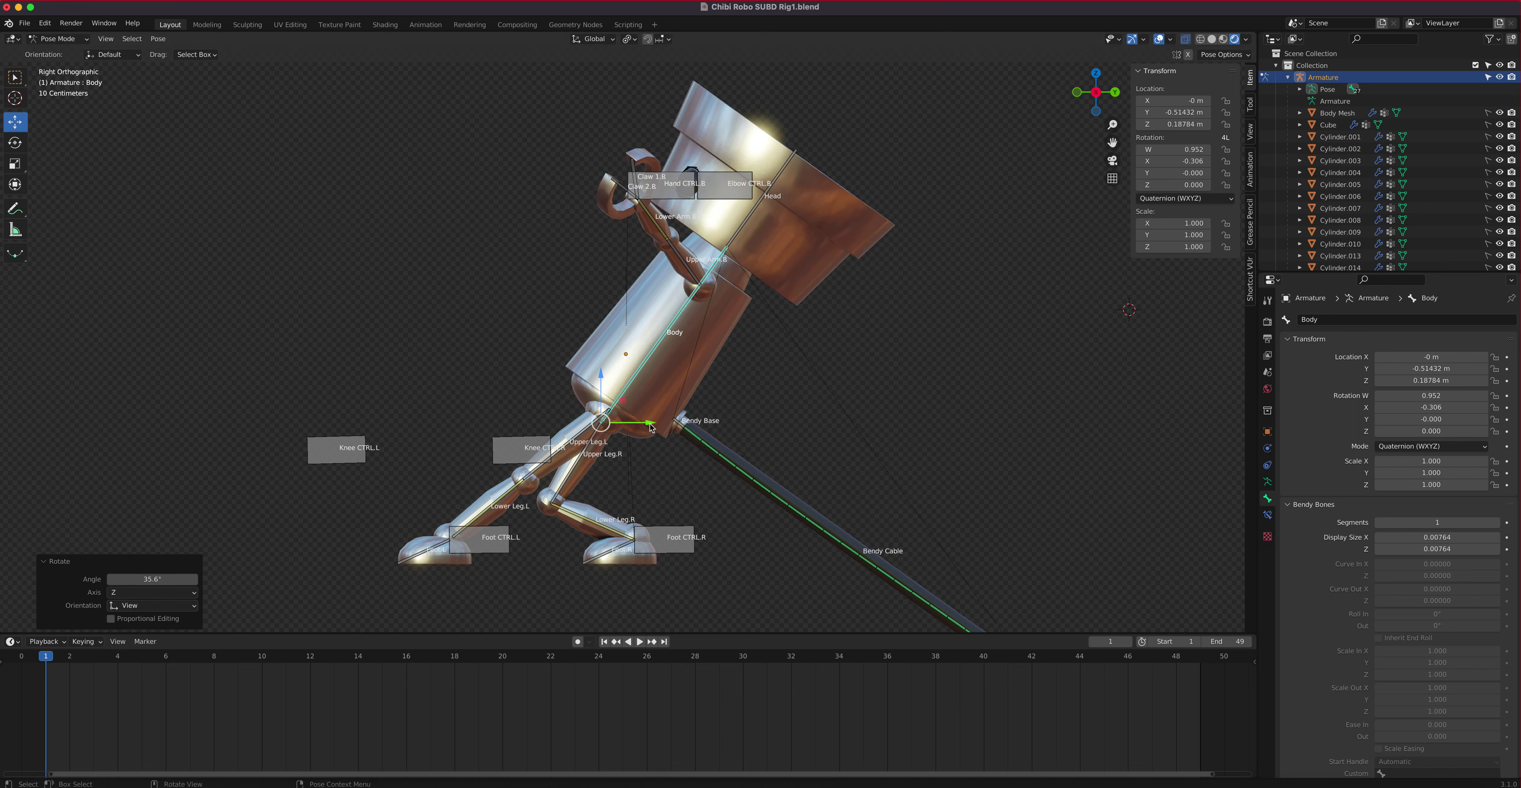
{"action": "left_click_drag", "start_coordinate": [650, 427], "coordinate": [508, 436]}
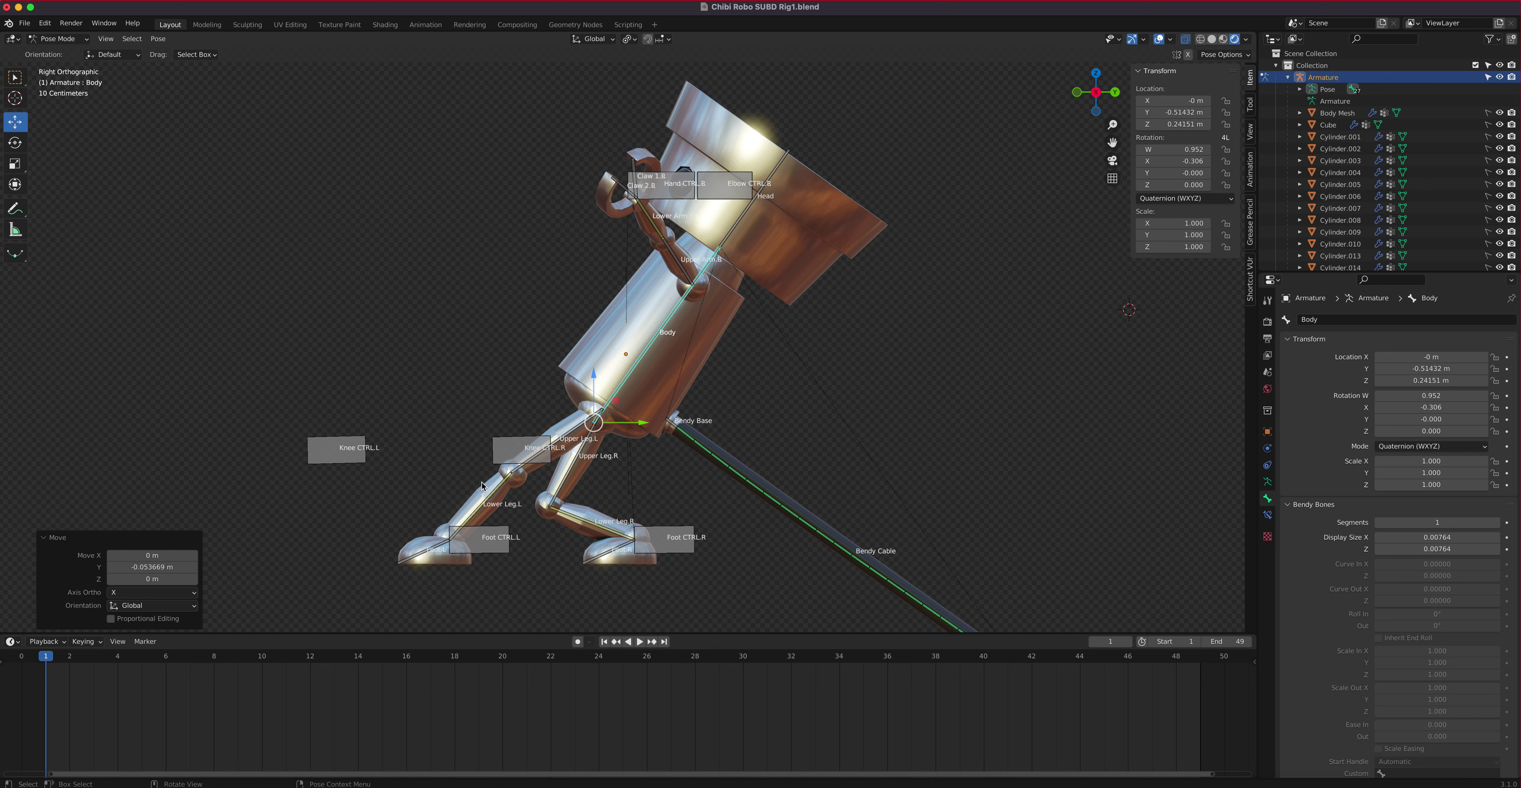
Rotate the Head bone about -26.3° in the side view to counter the body's lean.
{"action": "left_click", "coordinate": [733, 237]}
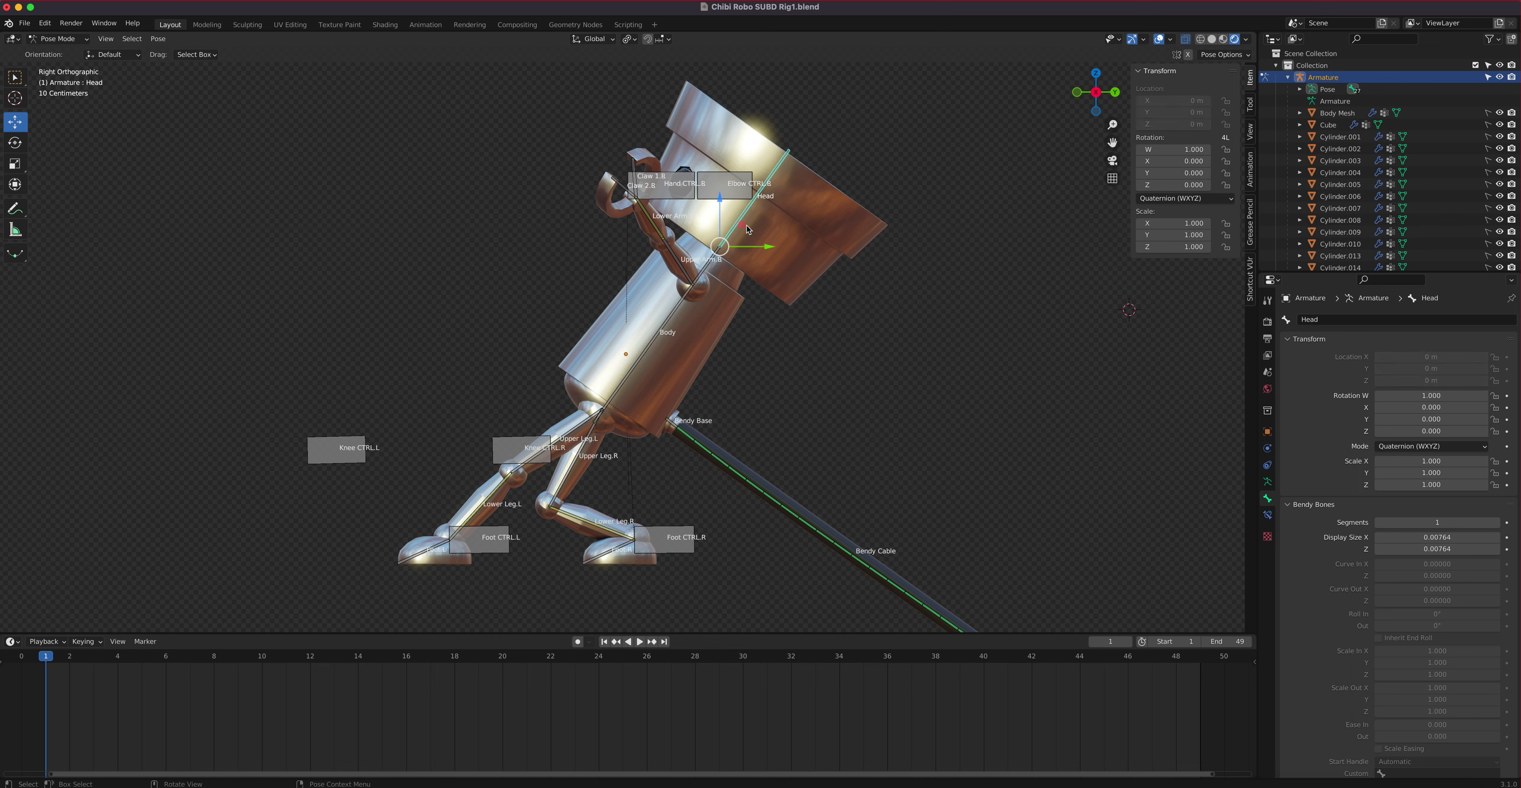
{"action": "key", "text": "r"}
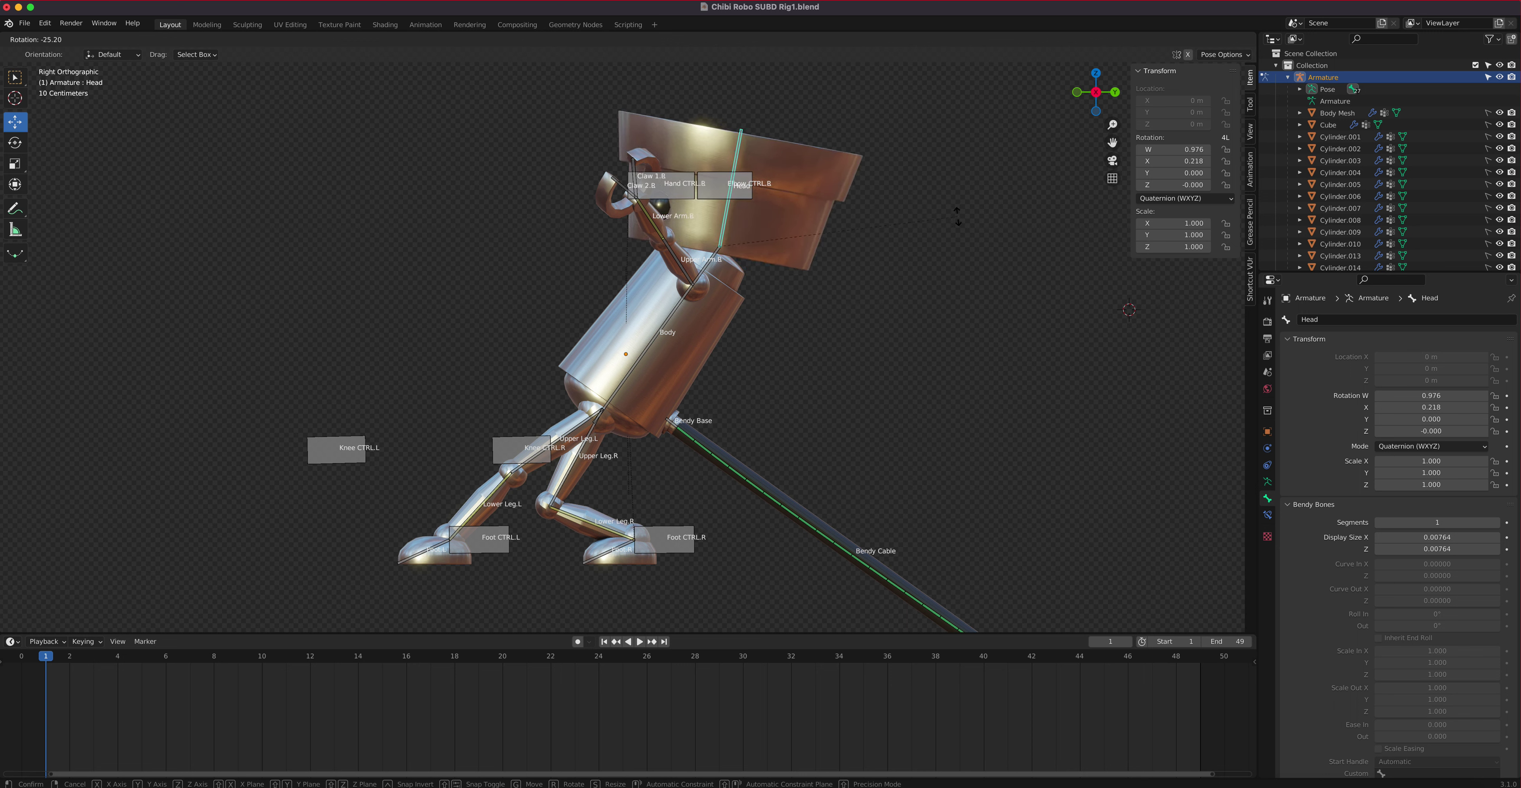
{"action": "left_click", "coordinate": [956, 226]}
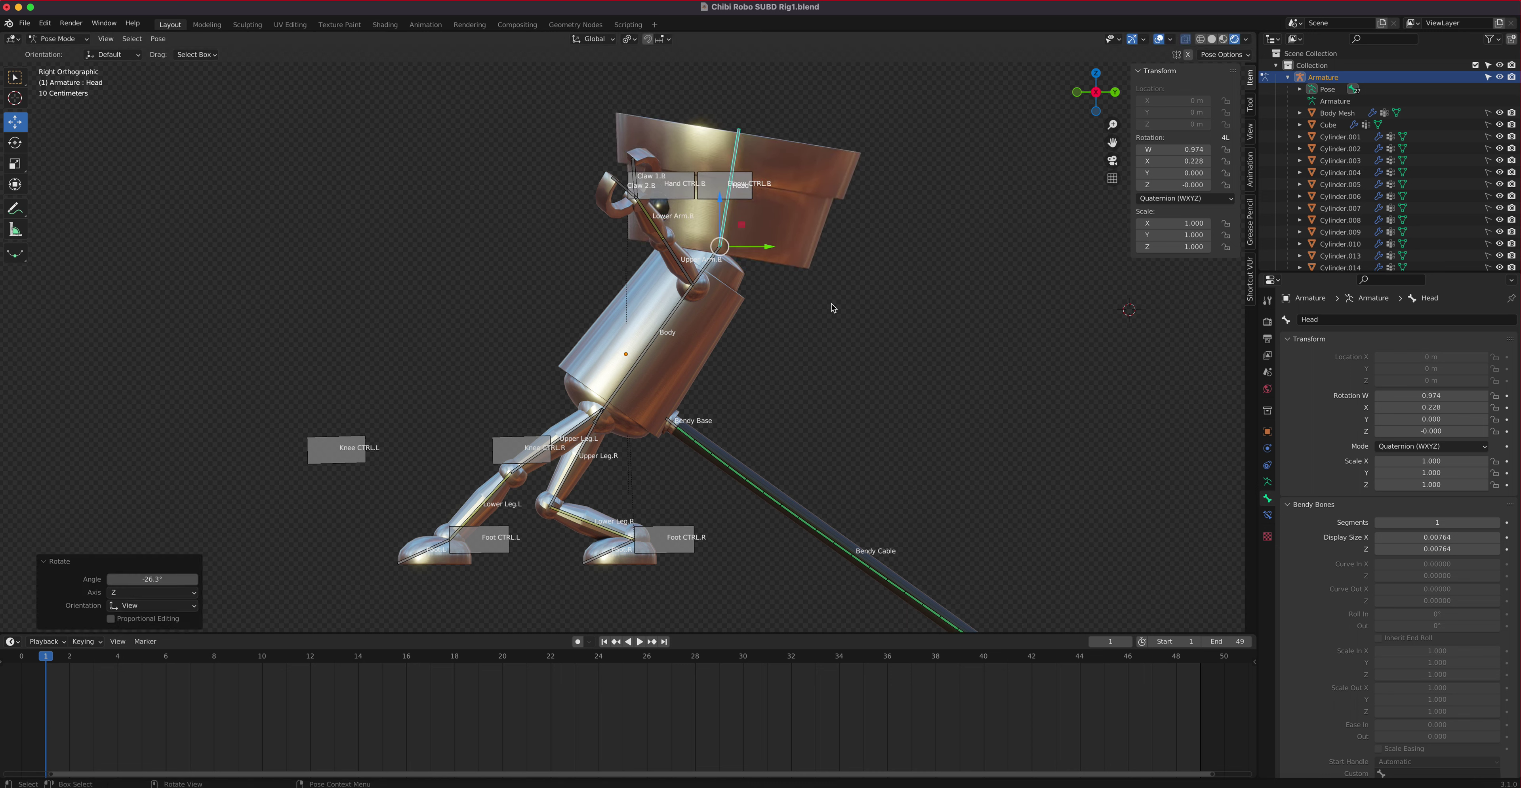
Move the Bendy Plug bone about 2.53 m up and 1.09 m along negative Y, and rotate it about -121°.
{"action": "scroll", "coordinate": [978, 493], "scroll_direction": "down", "scroll_amount": 3}
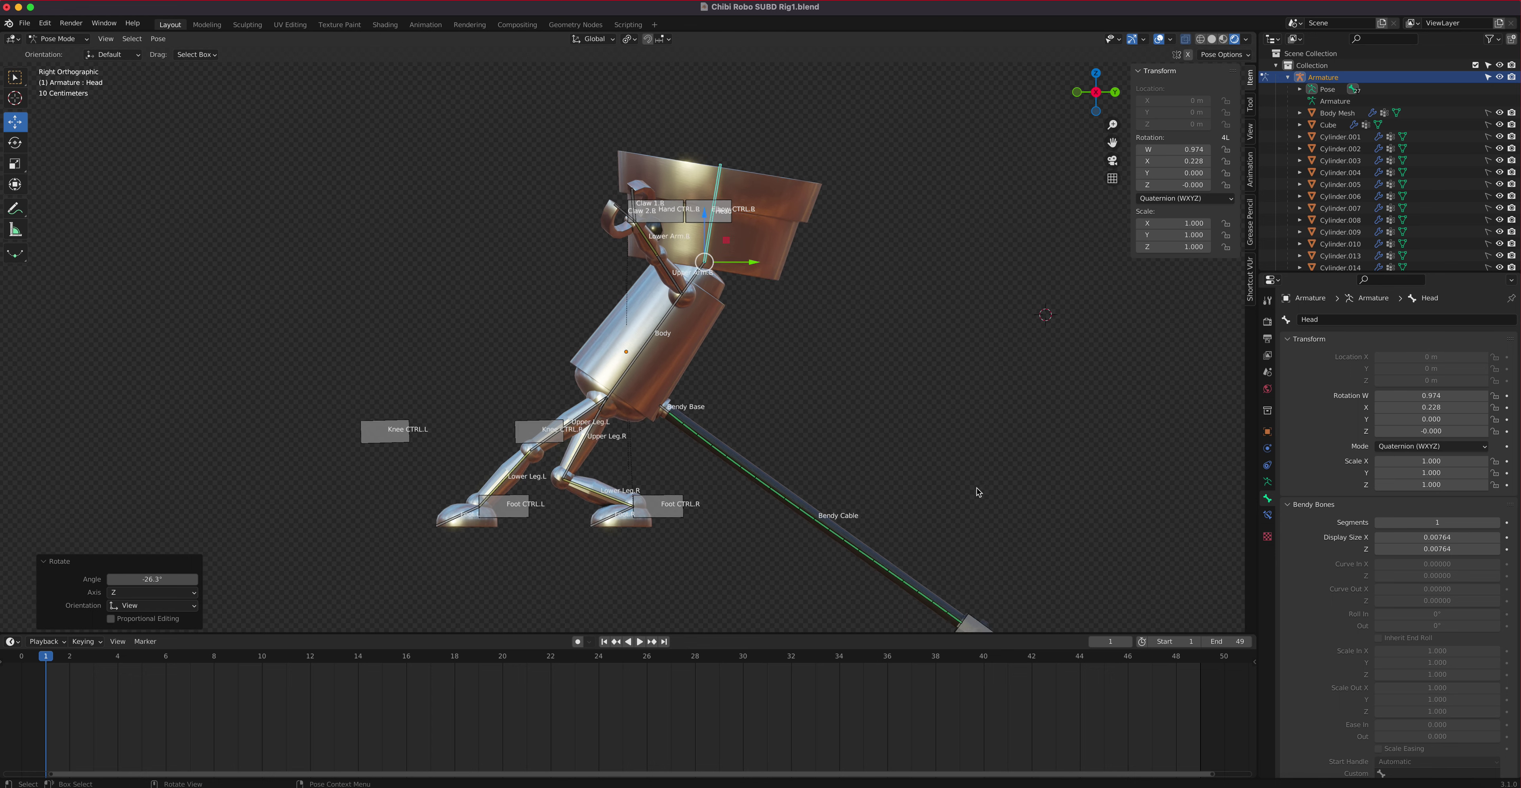
{"action": "left_click", "coordinate": [922, 578]}
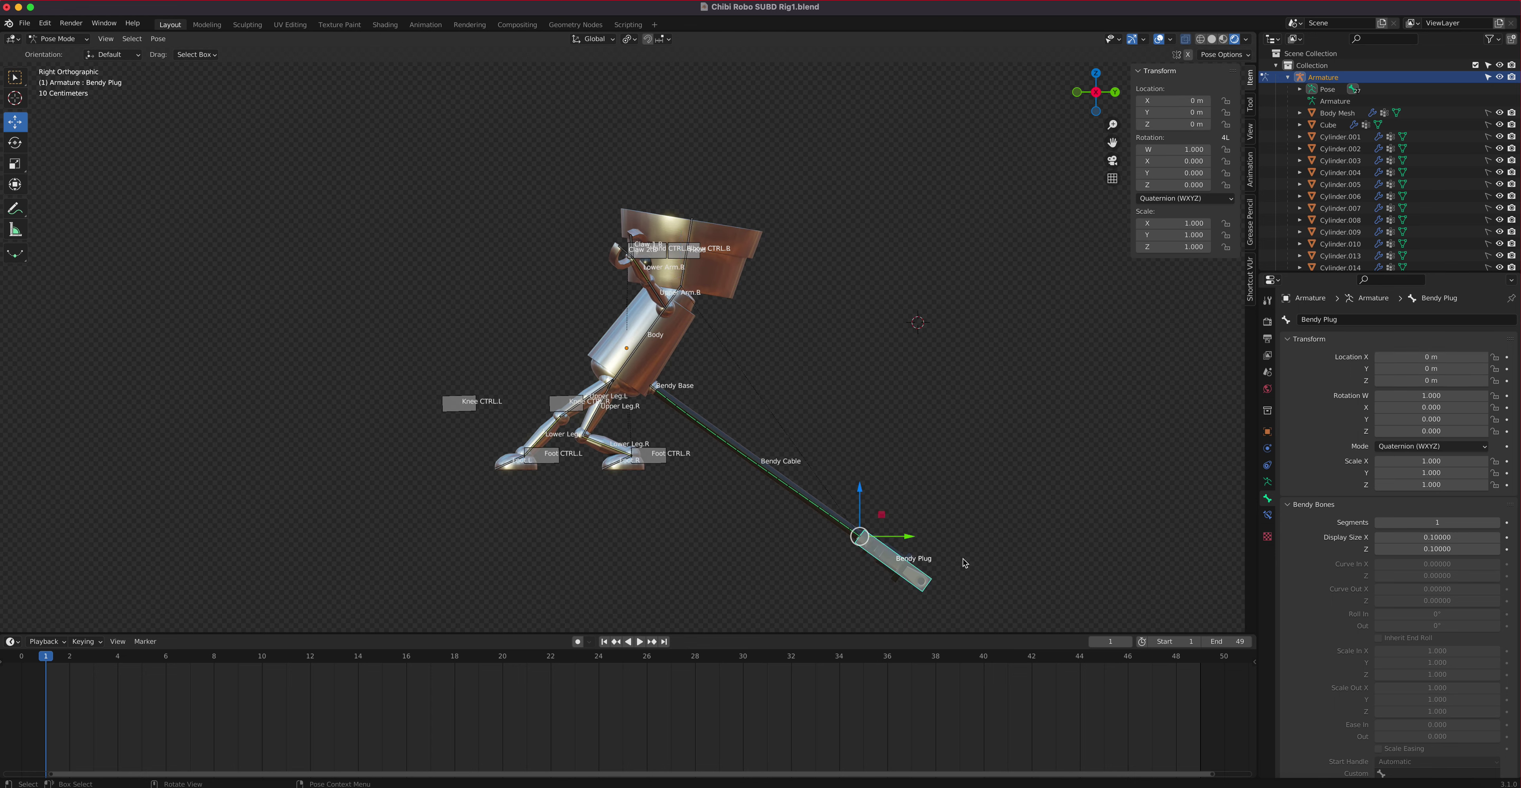
{"action": "key", "text": "g"}
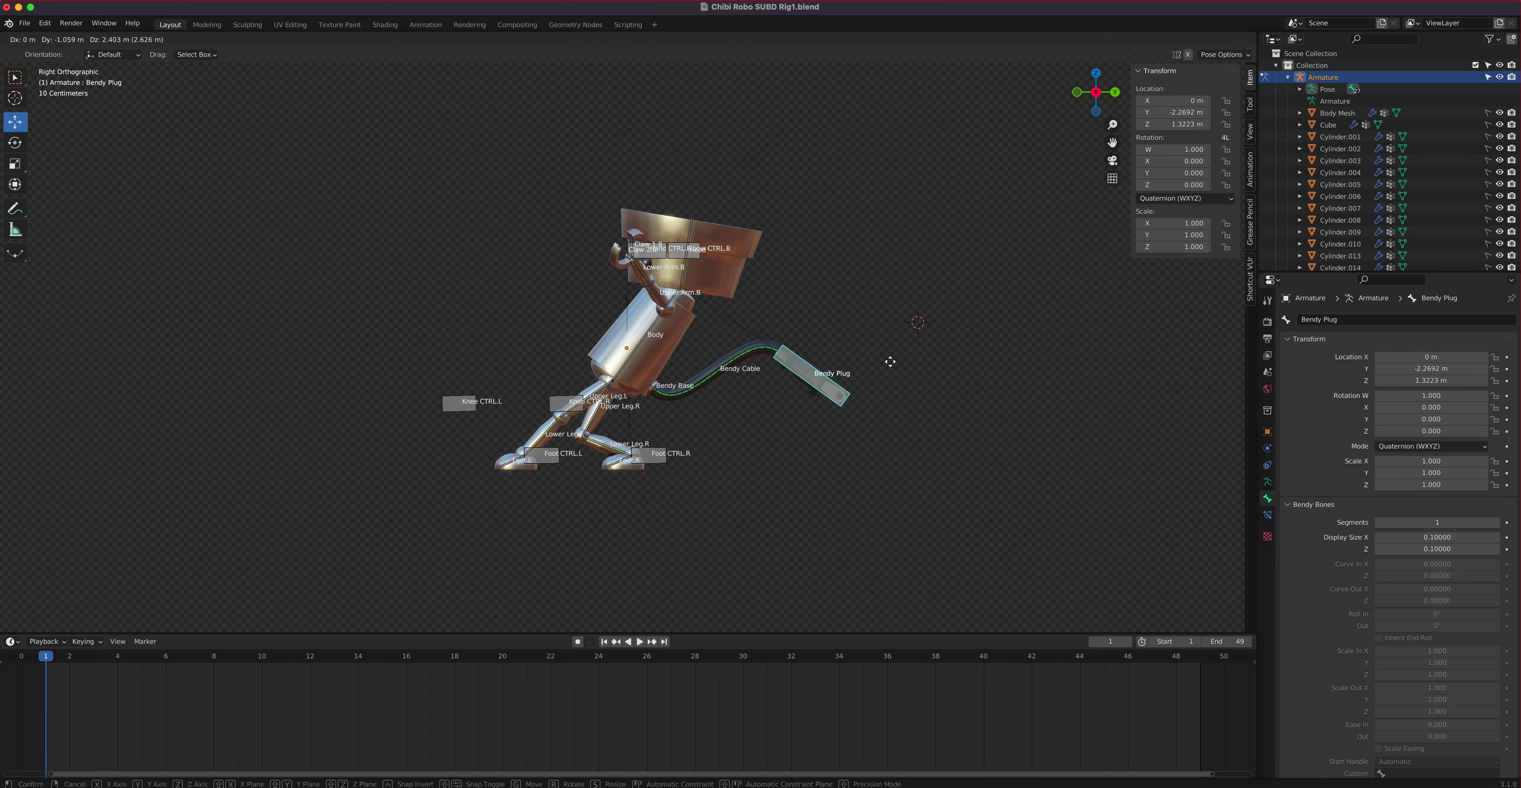
{"action": "left_click", "coordinate": [908, 385]}
{"action": "key", "text": "r"}
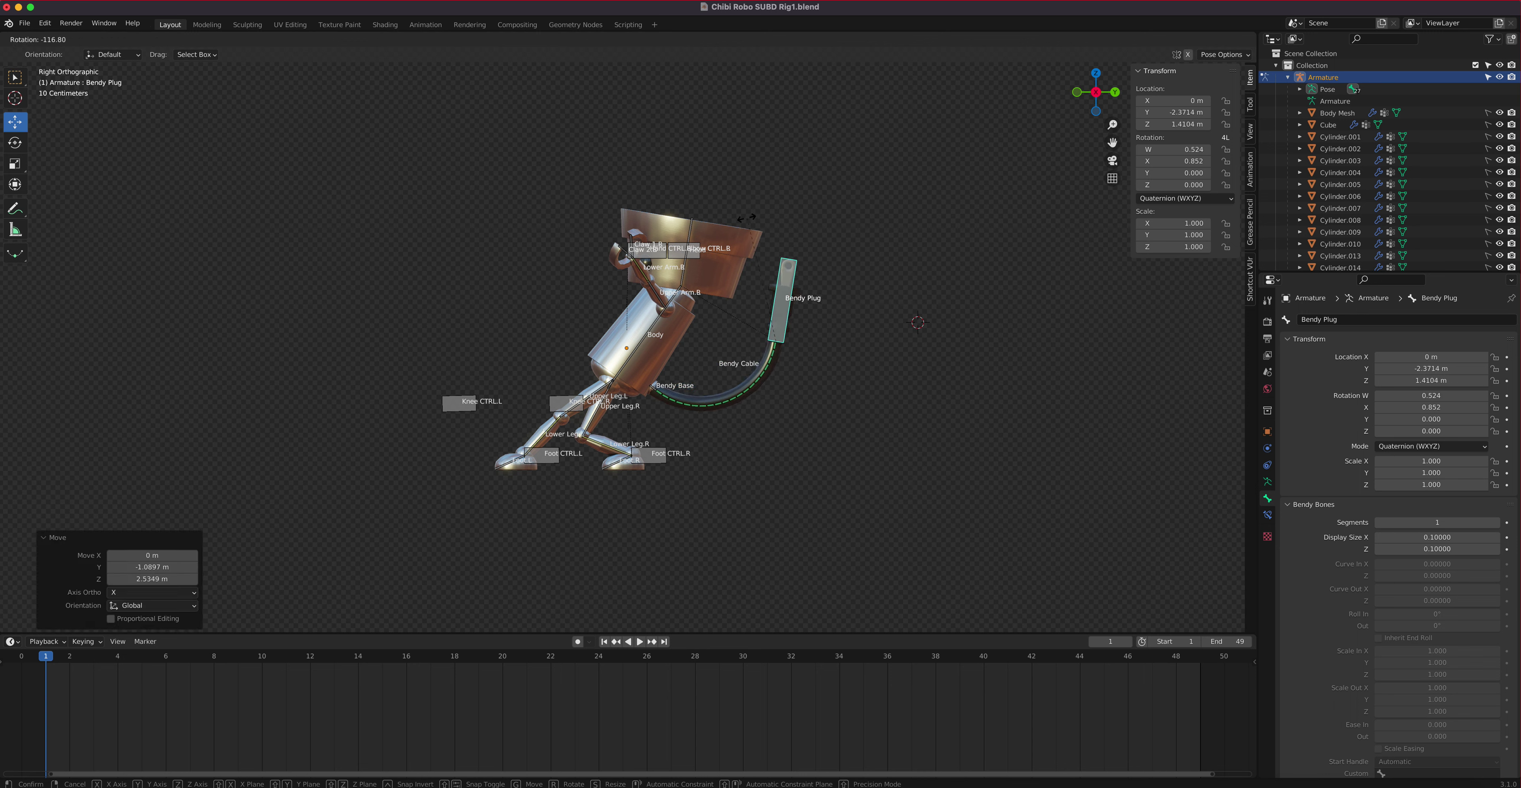
{"action": "left_click", "coordinate": [738, 220]}
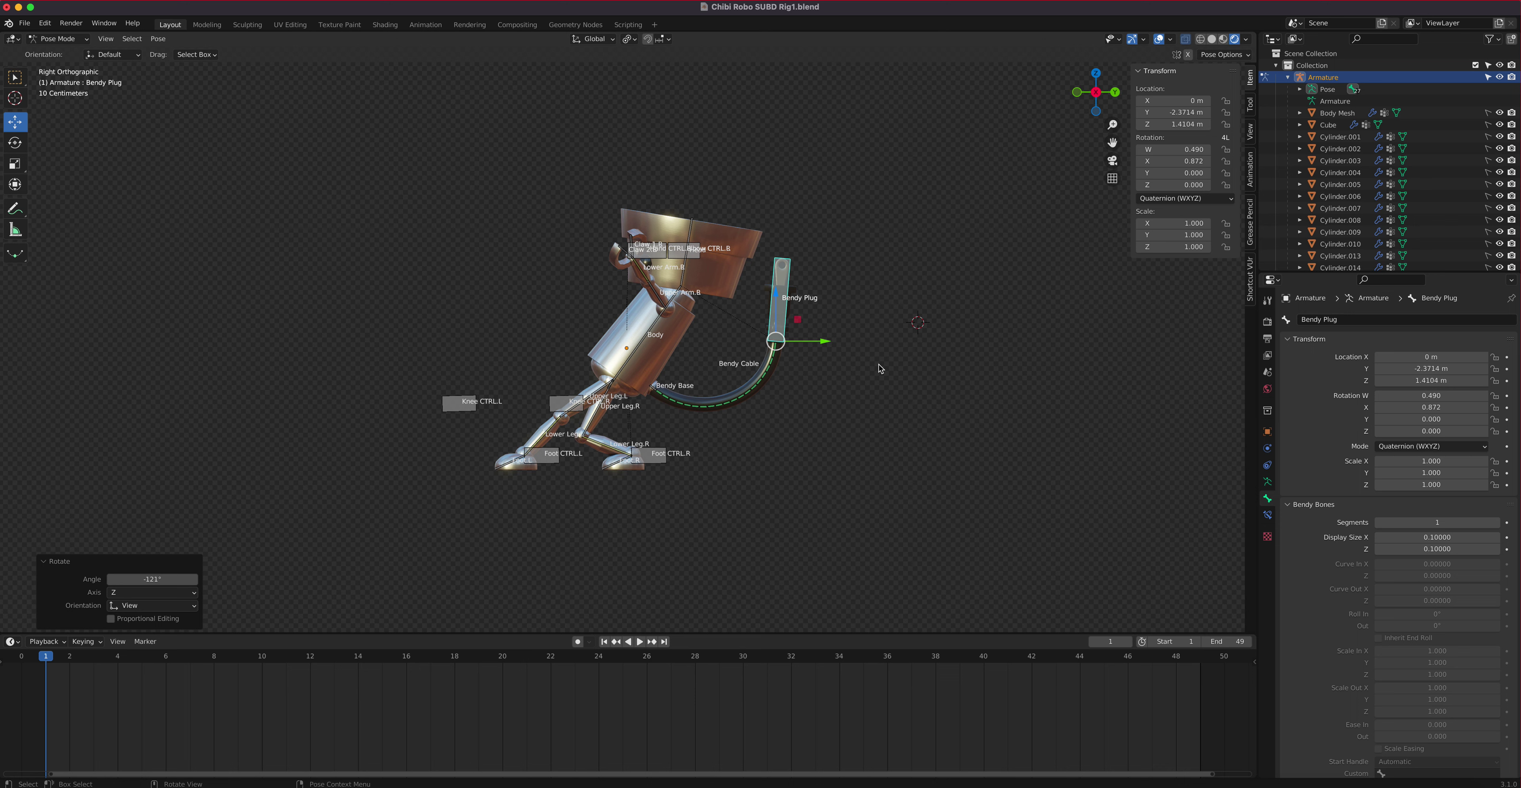
Rotate the Bendy Plug bone back about 27.6° and shift it about 0.11 m along negative Y and 0.29 m down.
{"action": "key", "text": "r"}
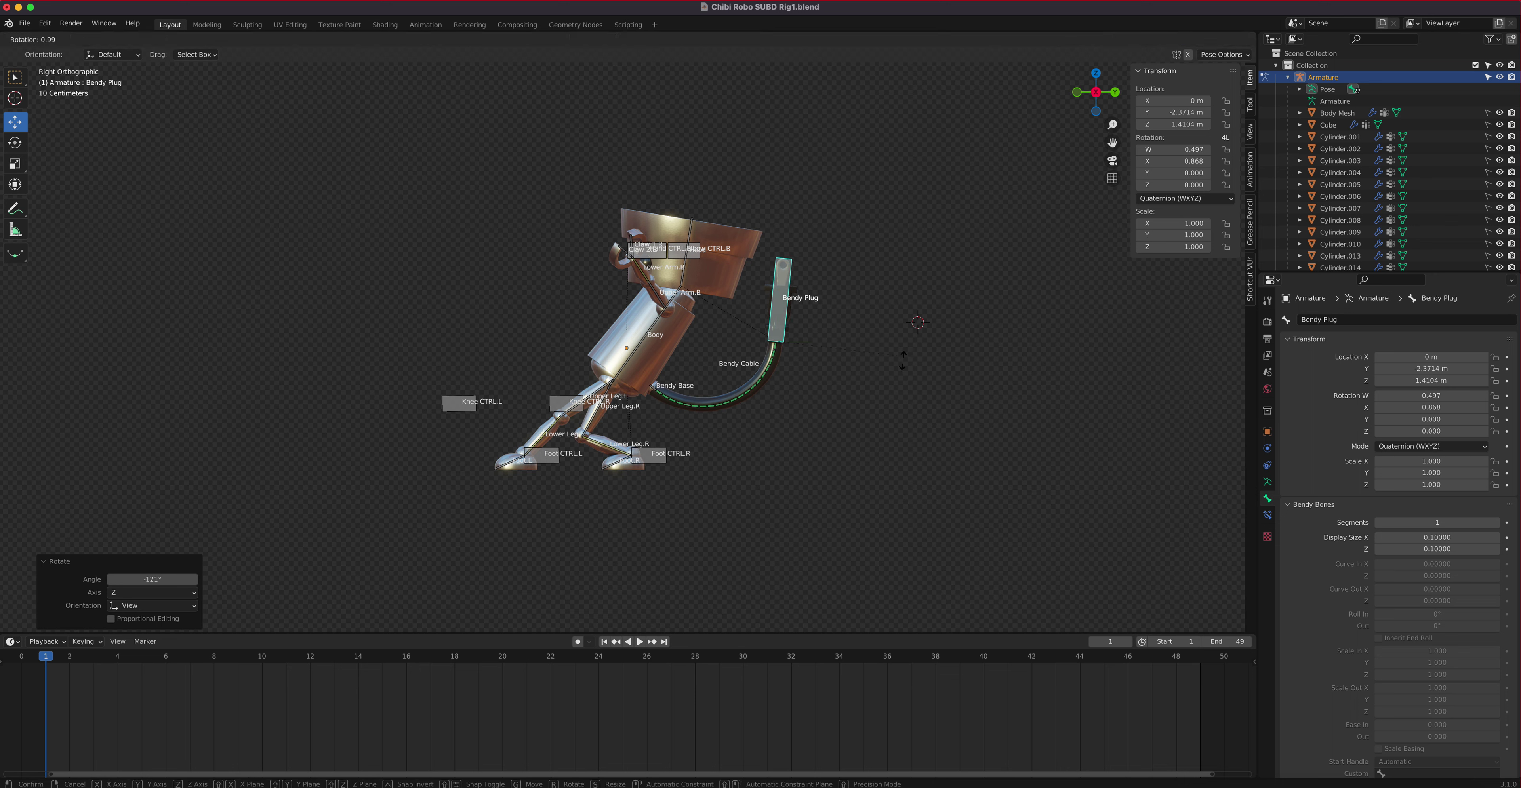
{"action": "left_click", "coordinate": [910, 431]}
{"action": "key", "text": "g"}
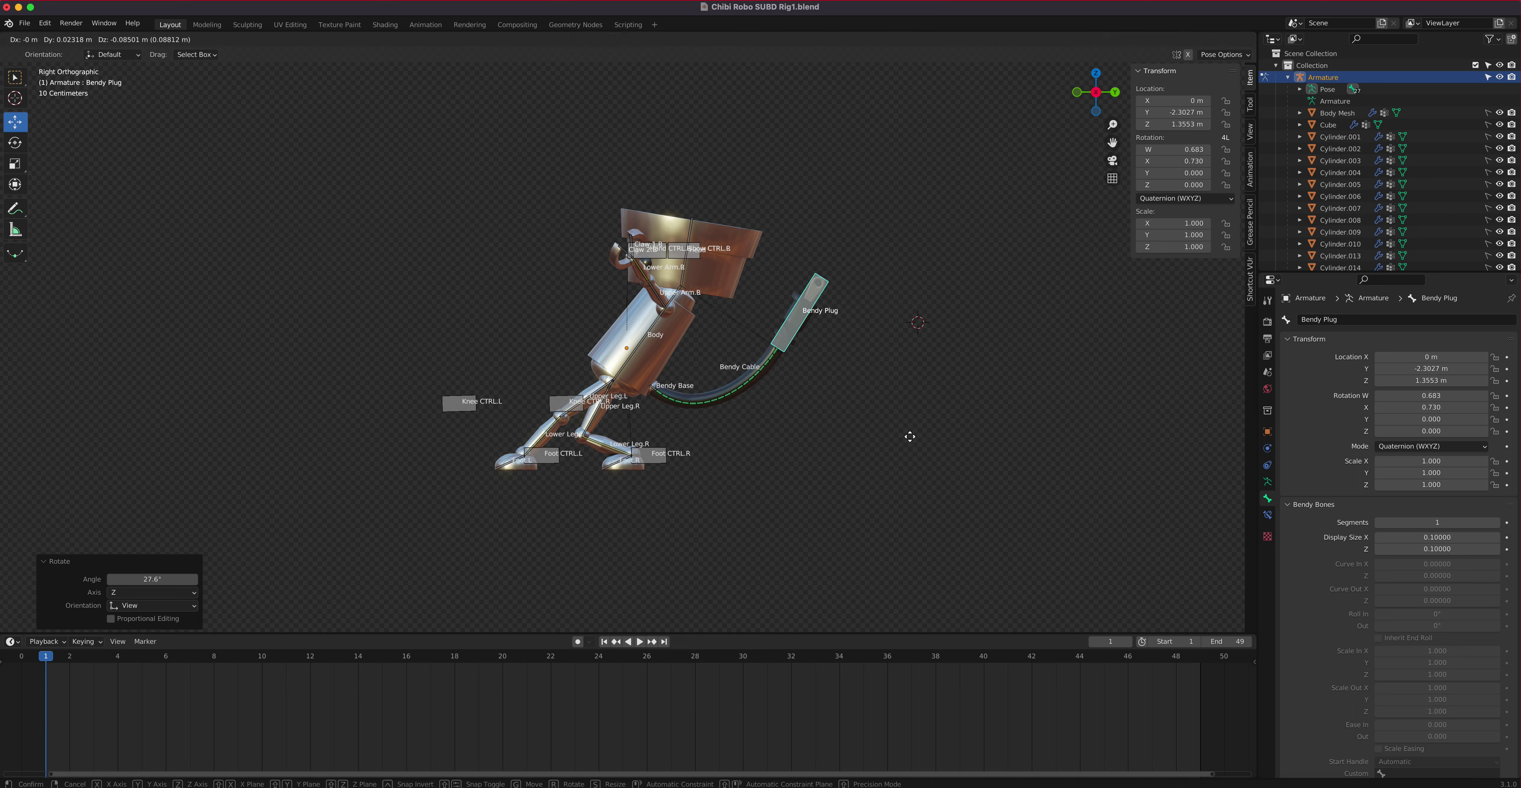
{"action": "left_click", "coordinate": [901, 451]}
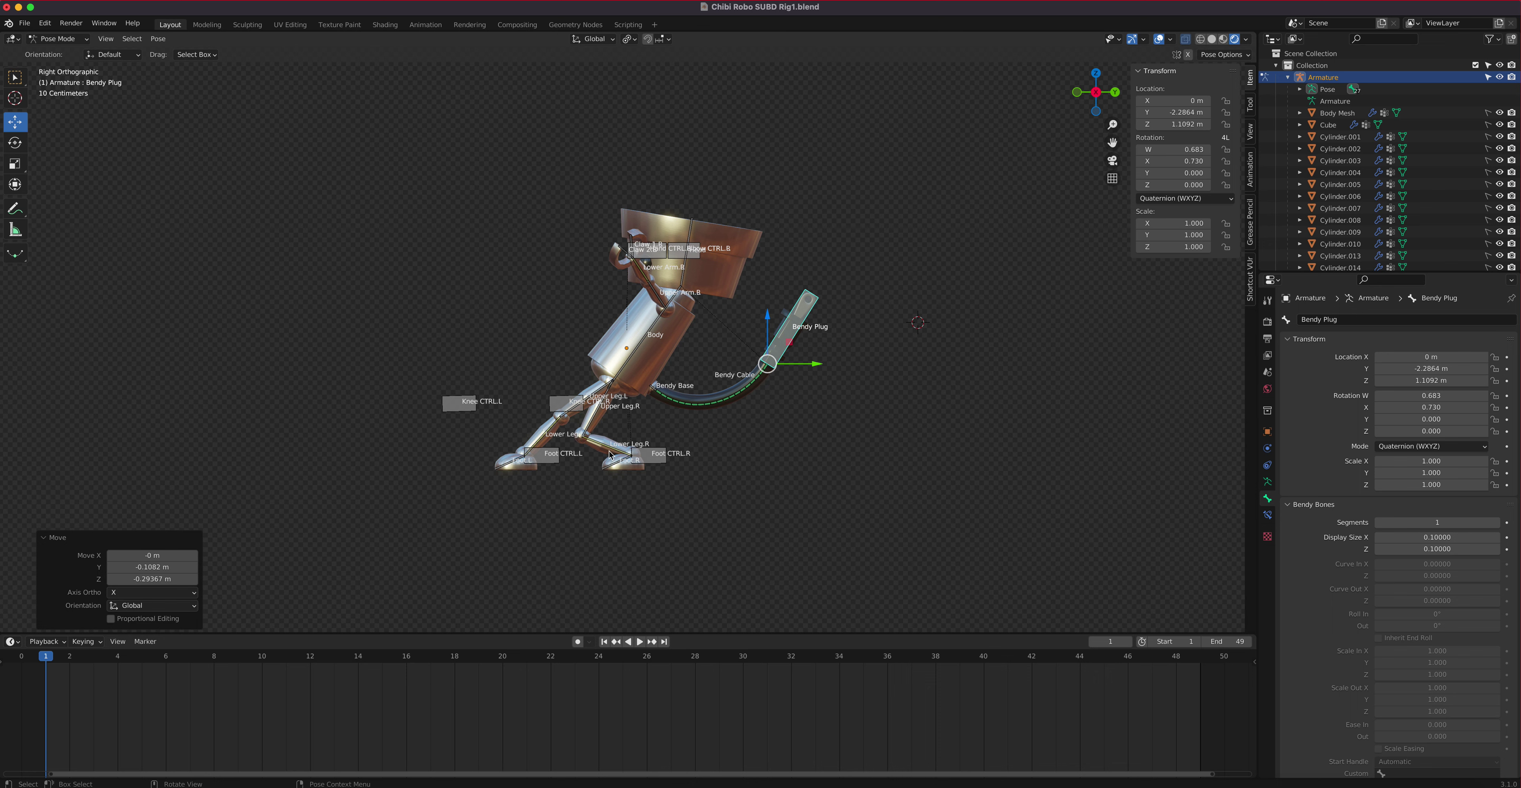
Nudge the Foot CTRL.L bone about 0.009 m along negative Y and lower the Body bone about 0.05 m.
{"action": "scroll", "coordinate": [569, 390], "scroll_direction": "up", "scroll_amount": 3}
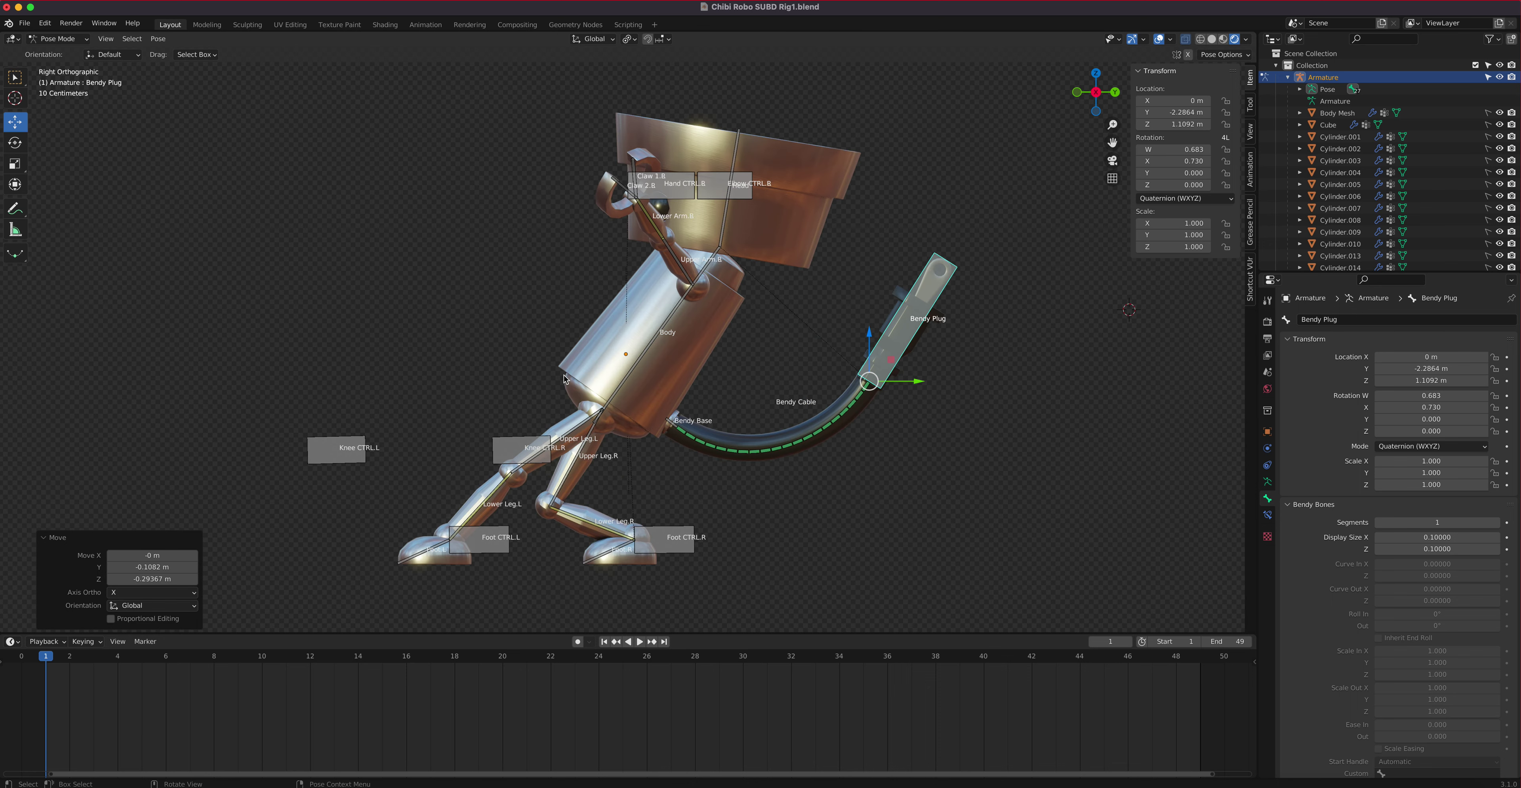
{"action": "left_click", "coordinate": [493, 540]}
{"action": "left_click_drag", "start_coordinate": [499, 541], "coordinate": [496, 540]}
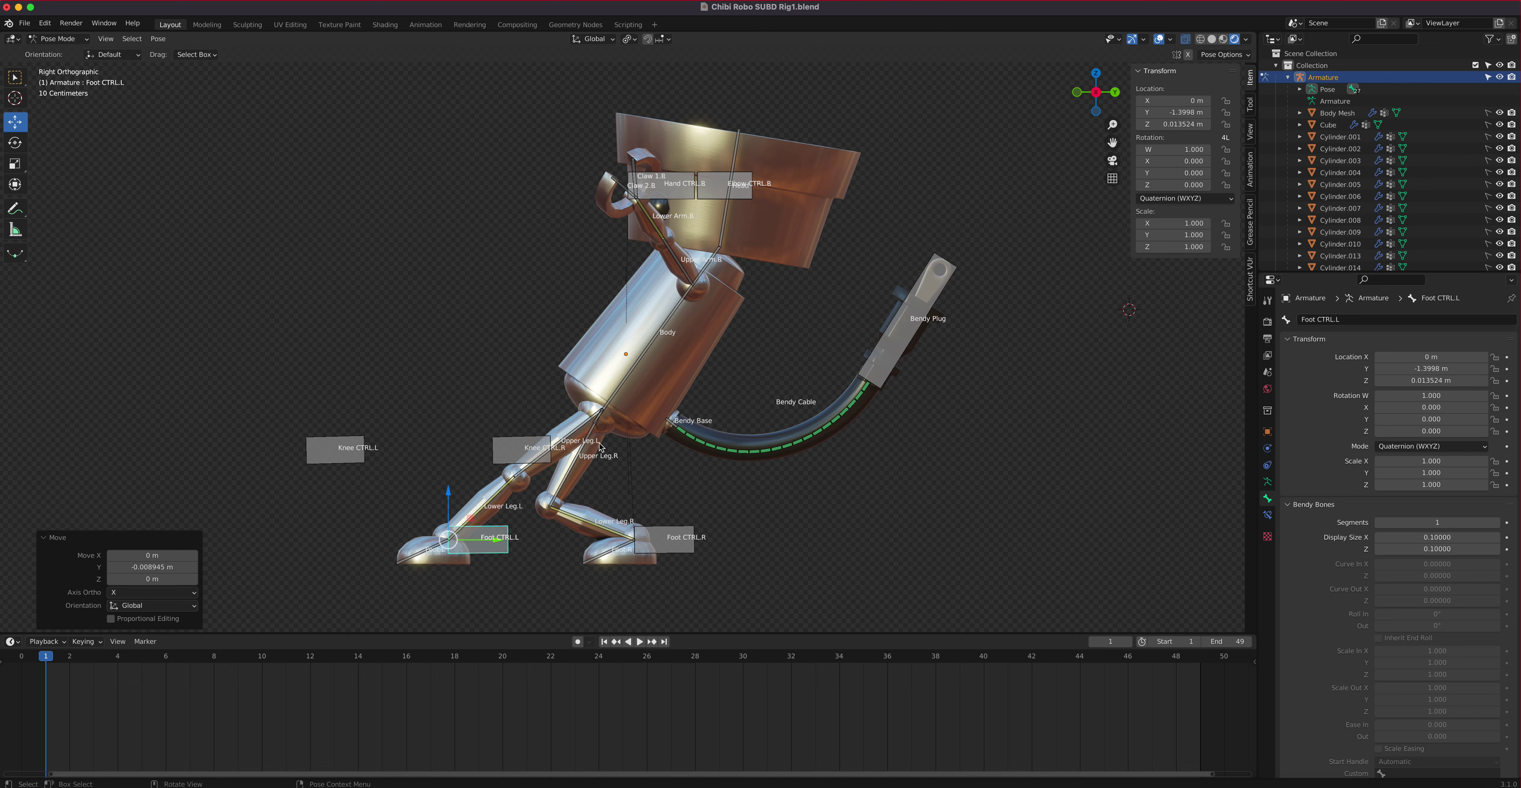
{"action": "left_click", "coordinate": [628, 385]}
{"action": "left_click_drag", "start_coordinate": [593, 376], "coordinate": [596, 382]}
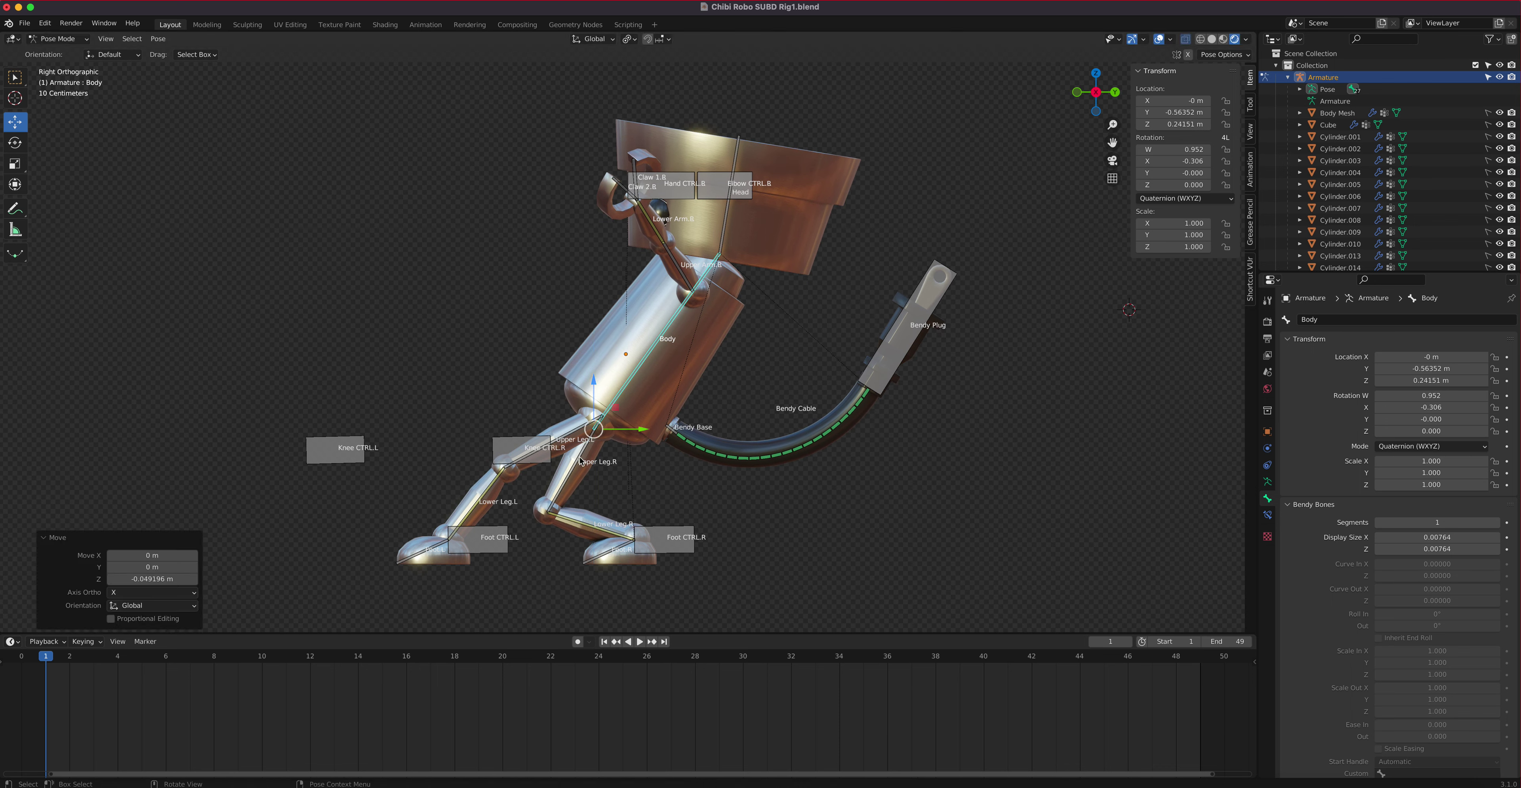
Move the Foot CTRL.L bone about 0.036 m further forward along the global negative Y axis.
{"action": "left_click", "coordinate": [503, 543]}
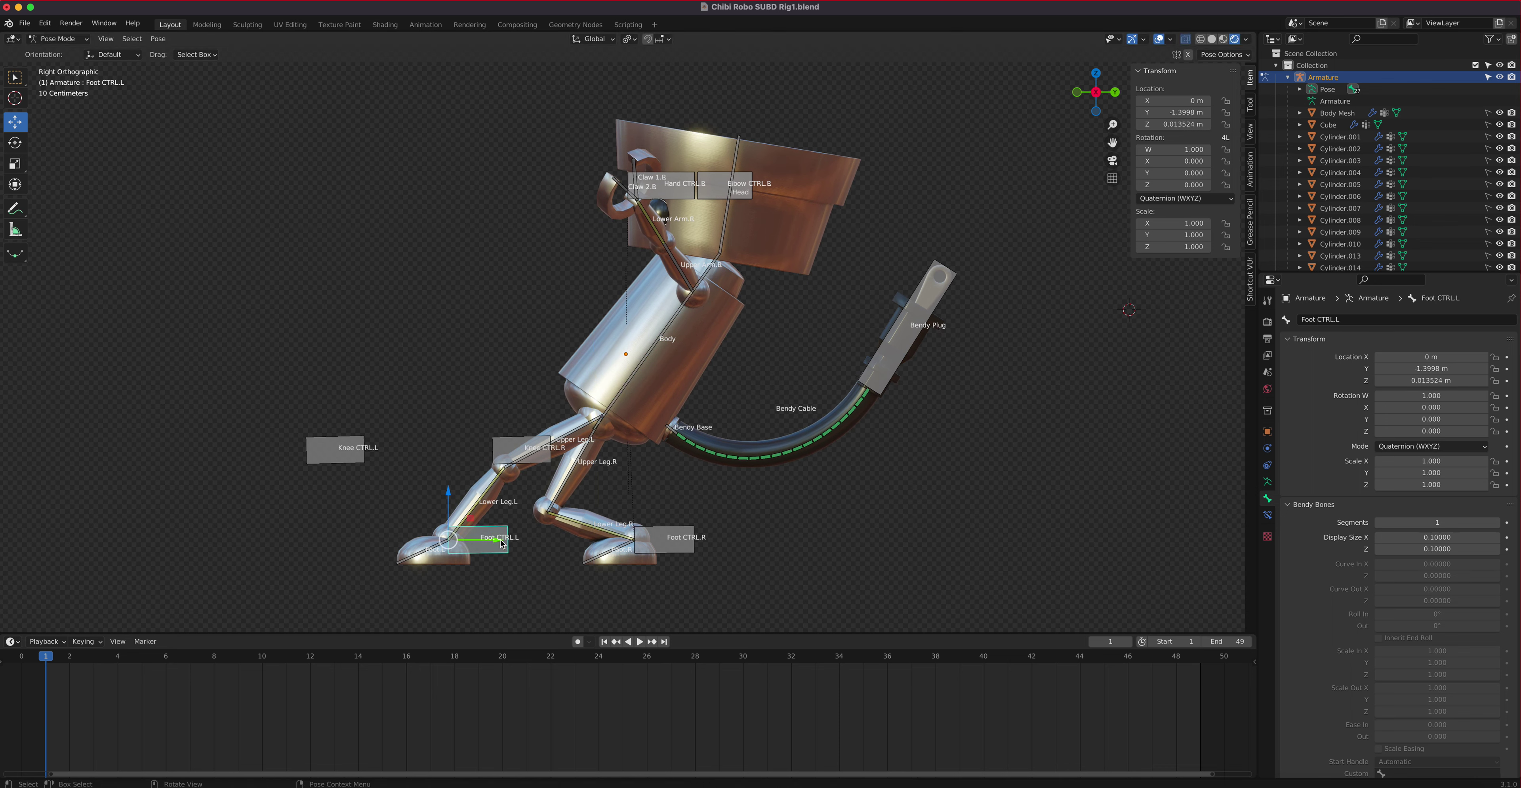
{"action": "key", "text": "g"}
{"action": "key", "text": "y"}
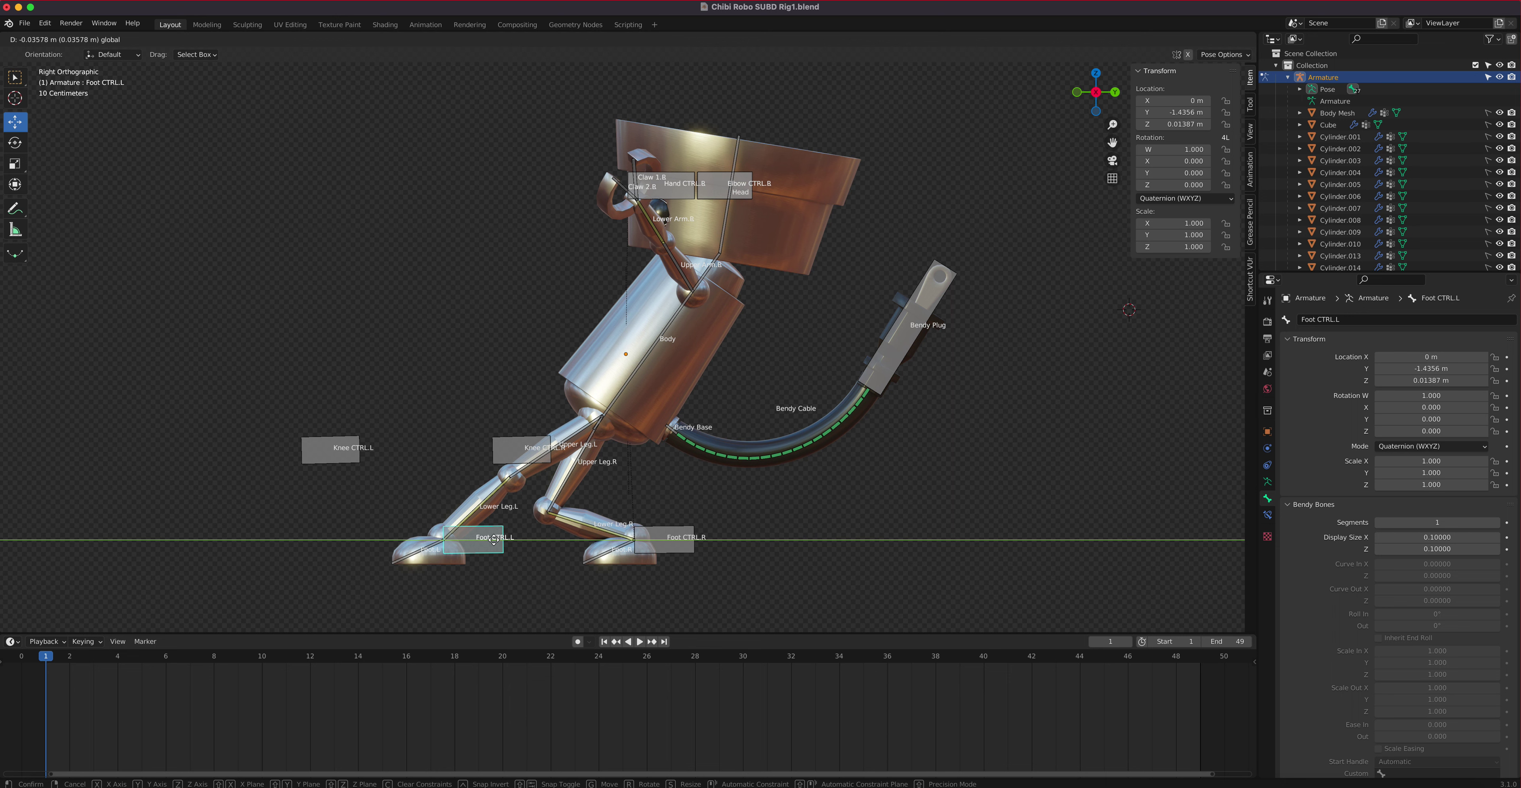
{"action": "left_click", "coordinate": [493, 540]}
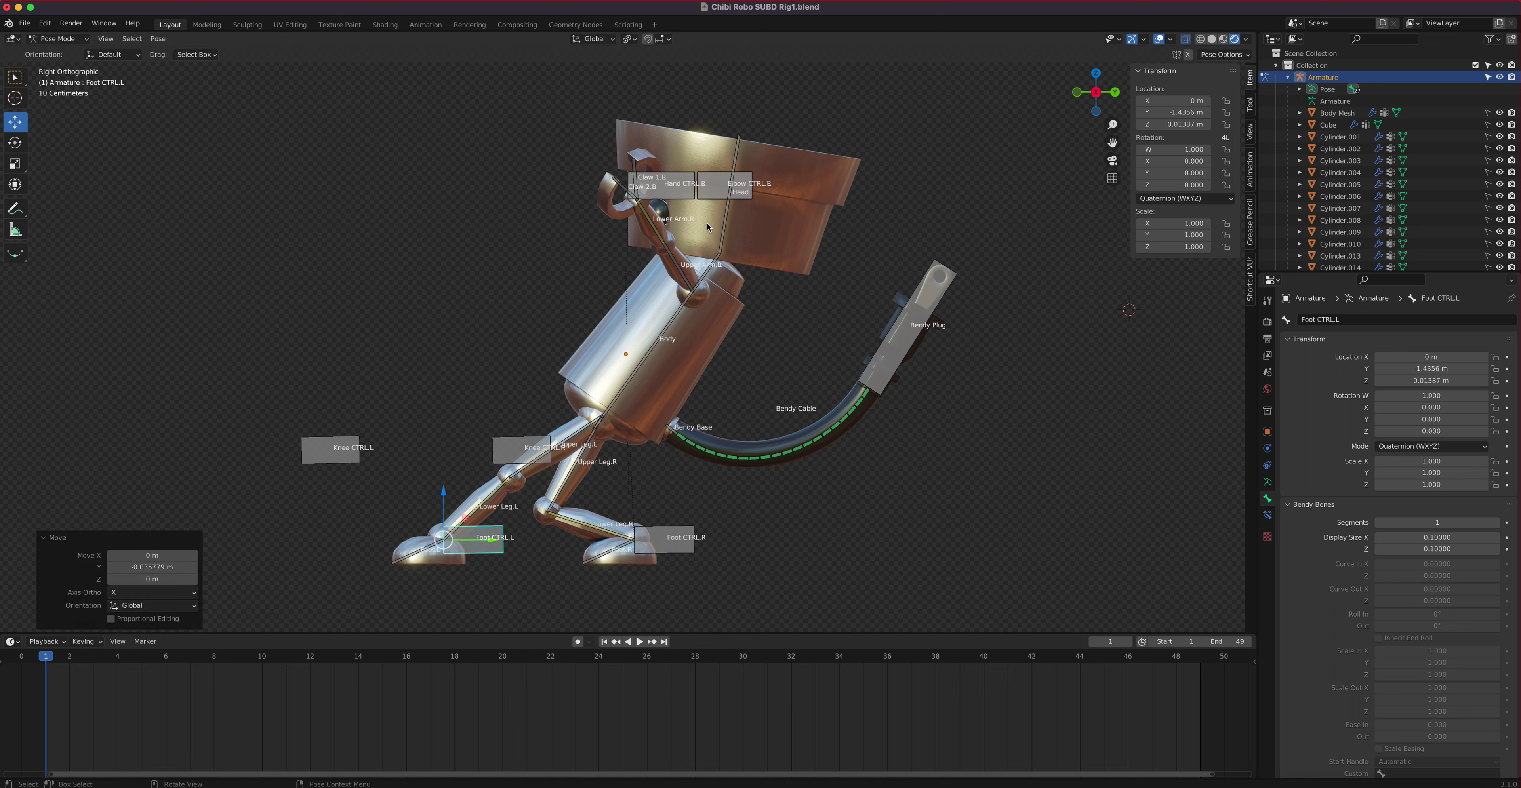
Lower the Hand CTRL.L and Hand CTRL.R bones together about 1.33 m along global Z.
{"action": "left_click", "coordinate": [686, 198]}
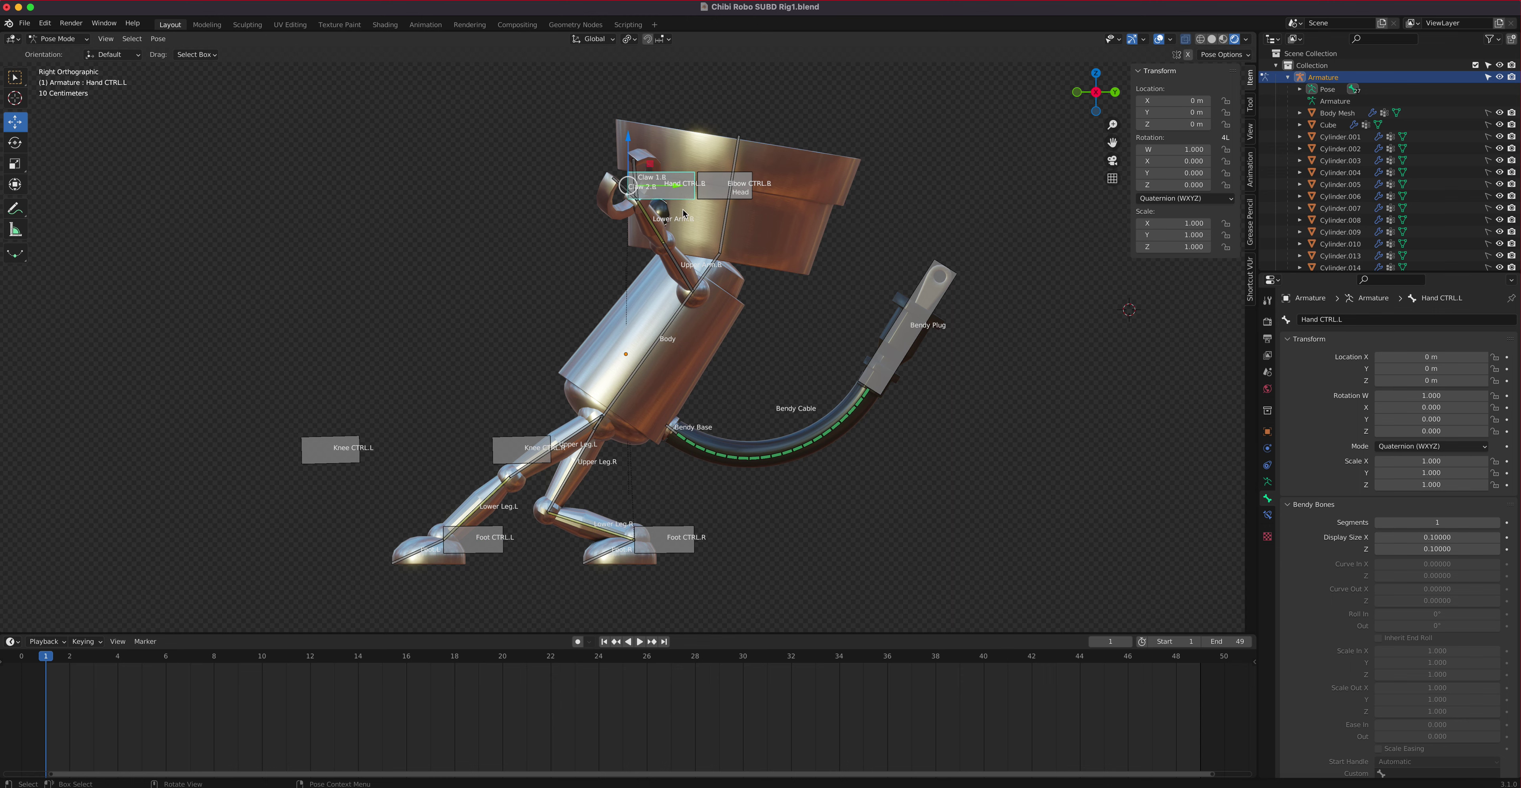
{"action": "middle_click_drag", "start_coordinate": [683, 210], "coordinate": [729, 242]}
{"action": "left_click", "coordinate": [561, 165], "text": "shift"}
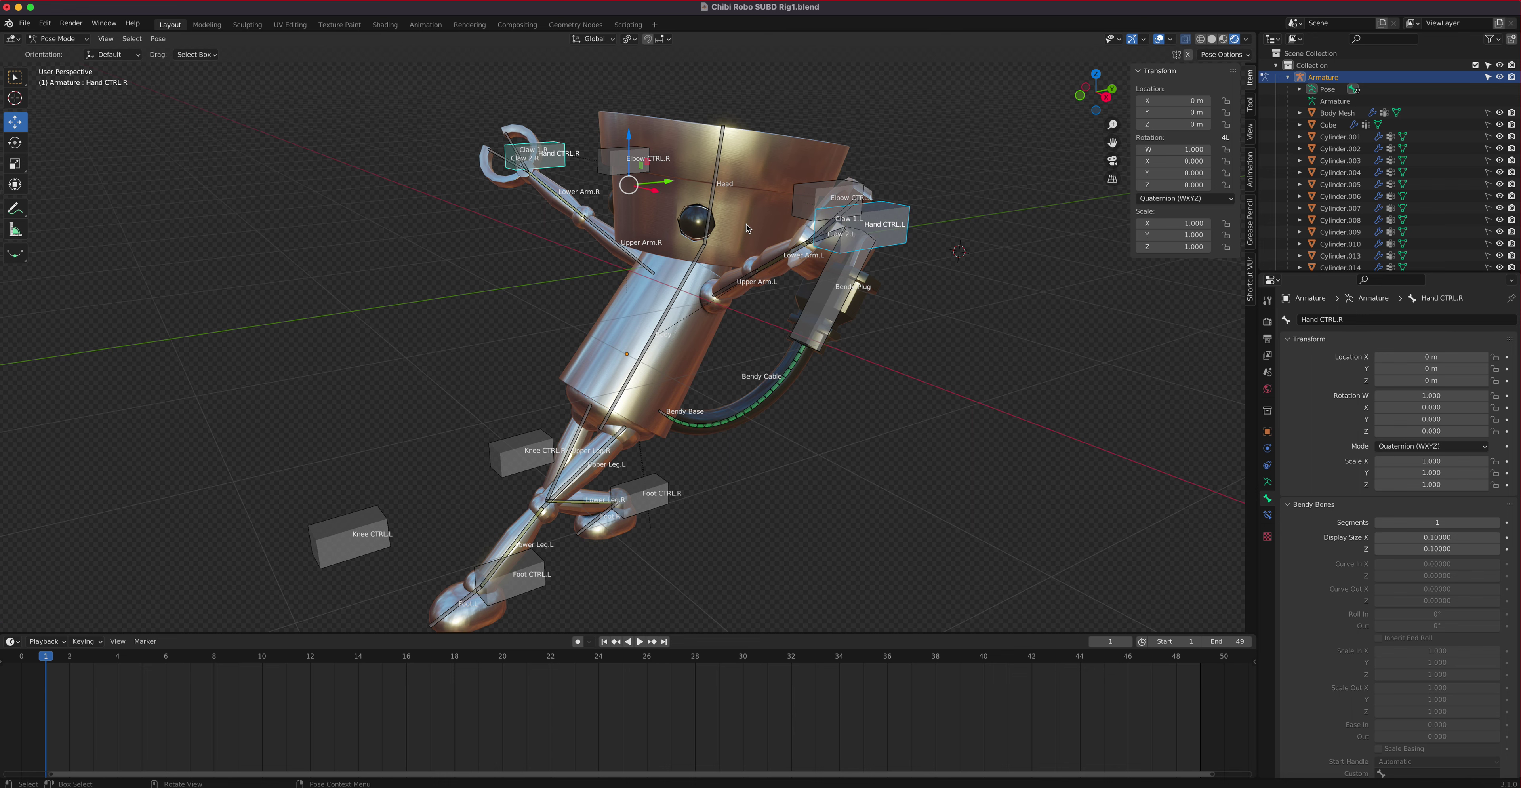
{"action": "key", "text": "KP_3"}
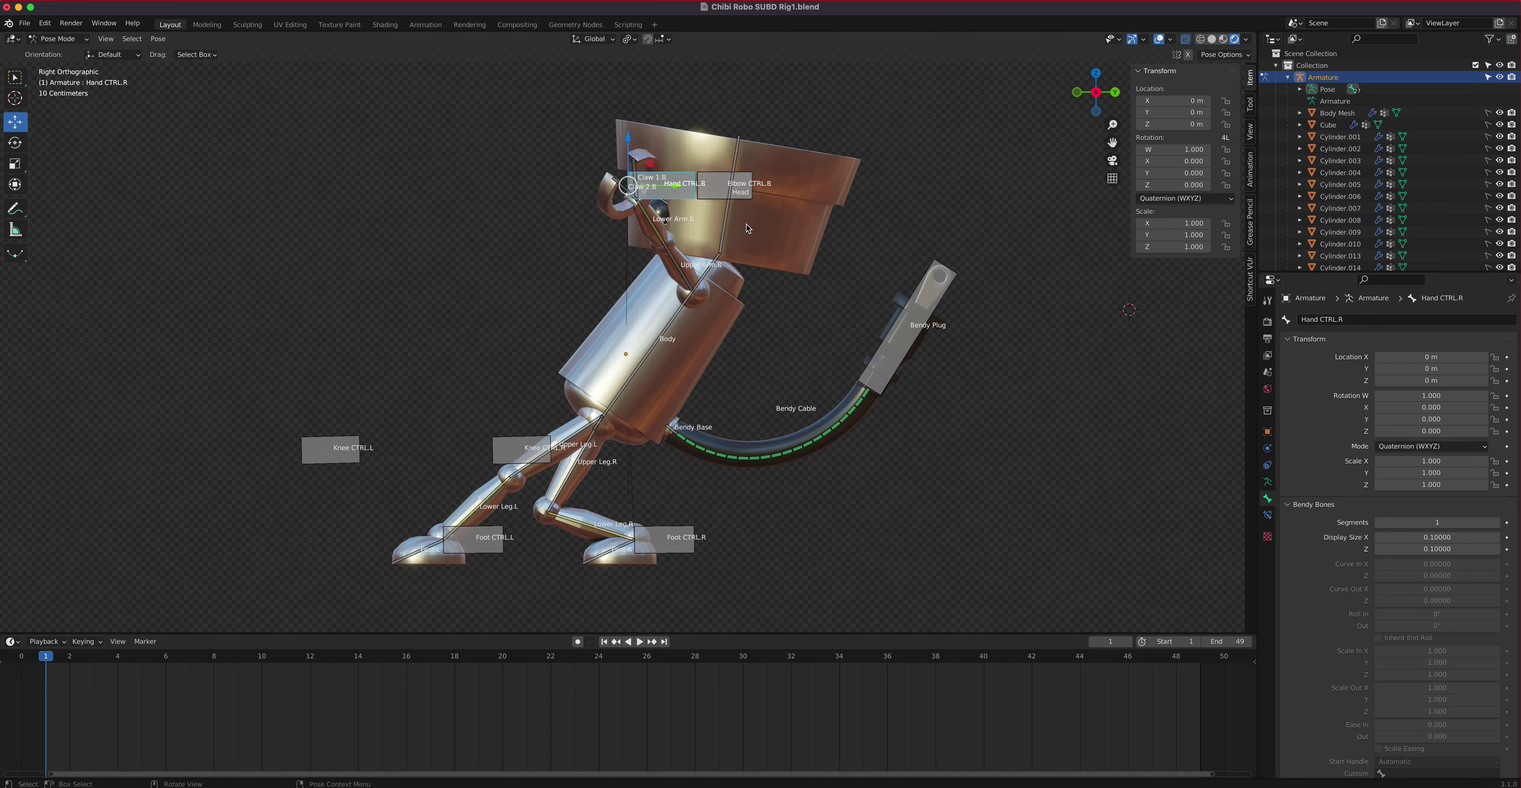
{"action": "left_click", "coordinate": [1251, 277]}
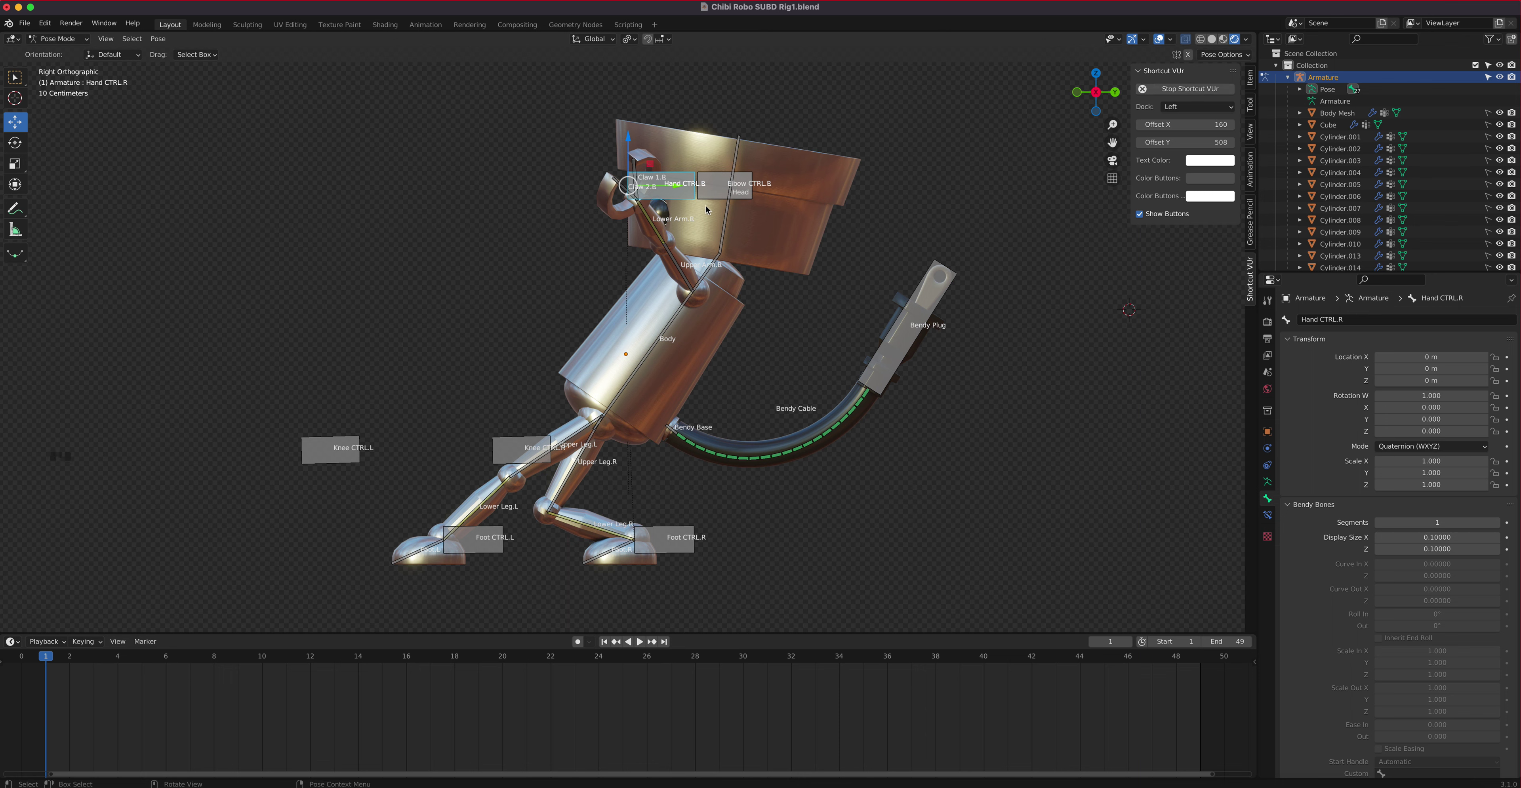
{"action": "key", "text": "g"}
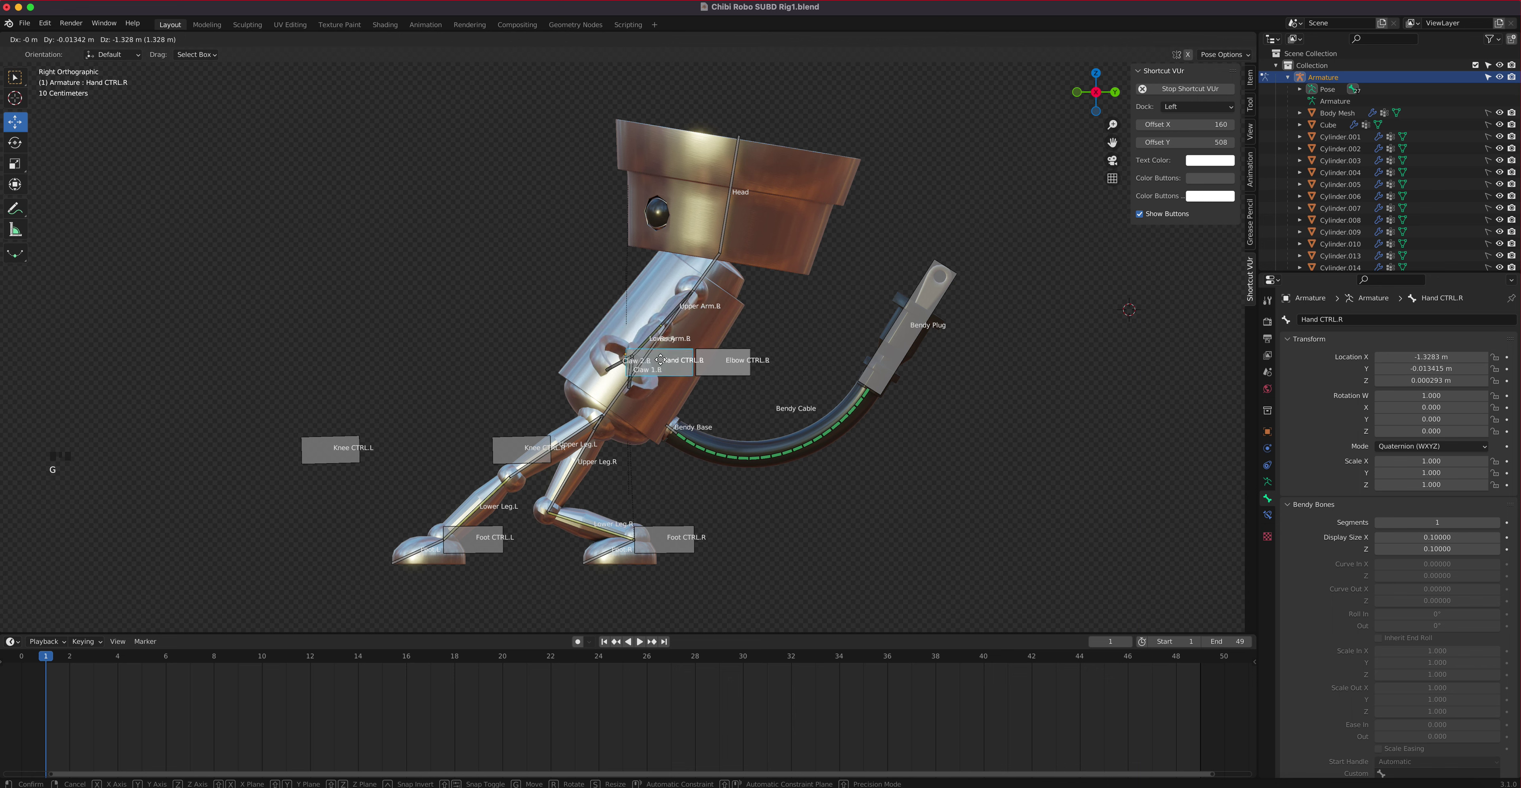
{"action": "left_click", "coordinate": [660, 359]}
In front view, move Hand CTRL.L about 1.3 m inward and 0.3 m up, and Elbow CTRL.L about 0.64 m outward and 0.13 m down.
{"action": "key", "text": "KP_1"}
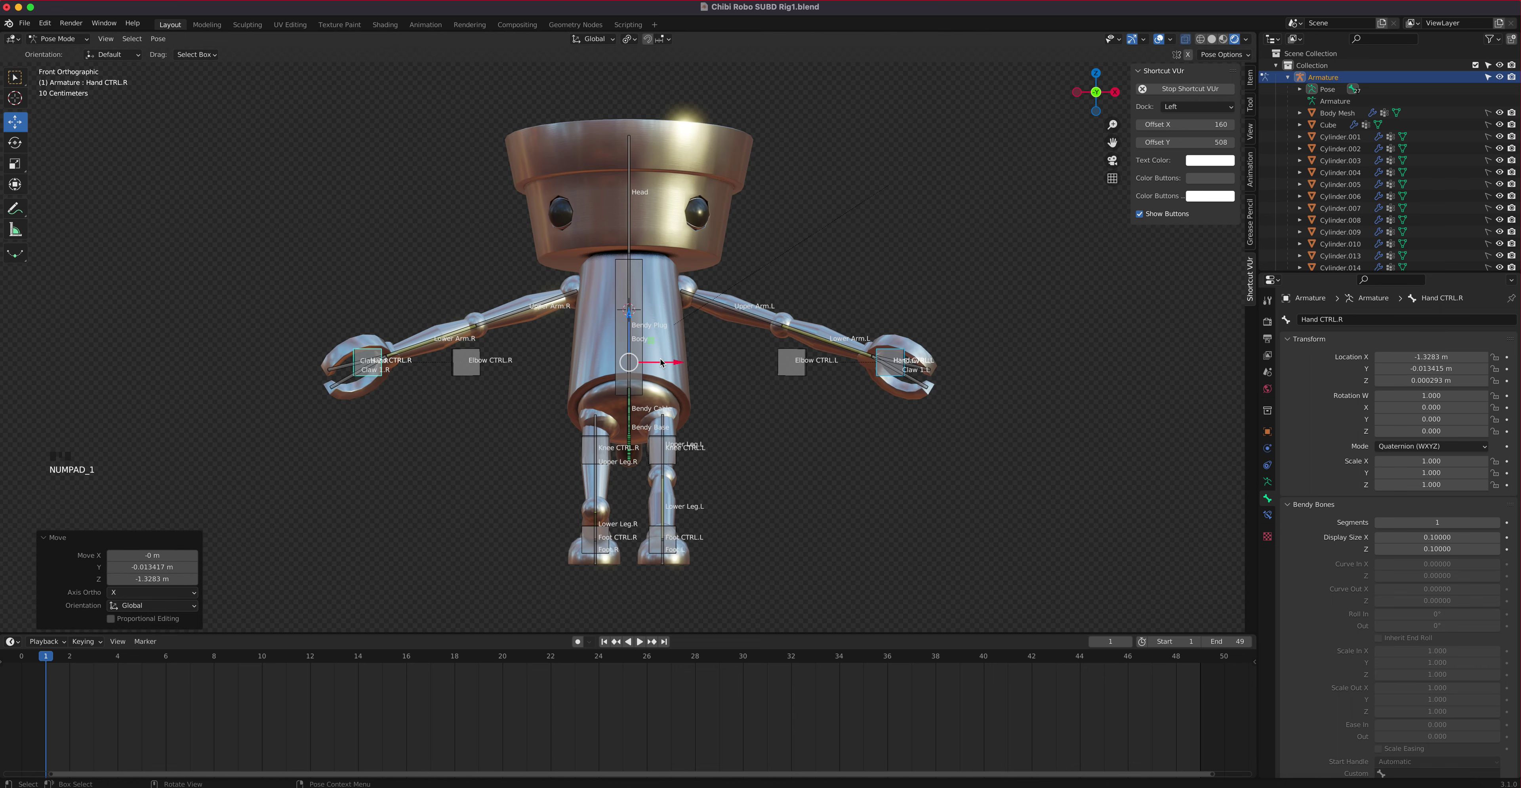
{"action": "left_click", "coordinate": [895, 376]}
{"action": "key", "text": "g"}
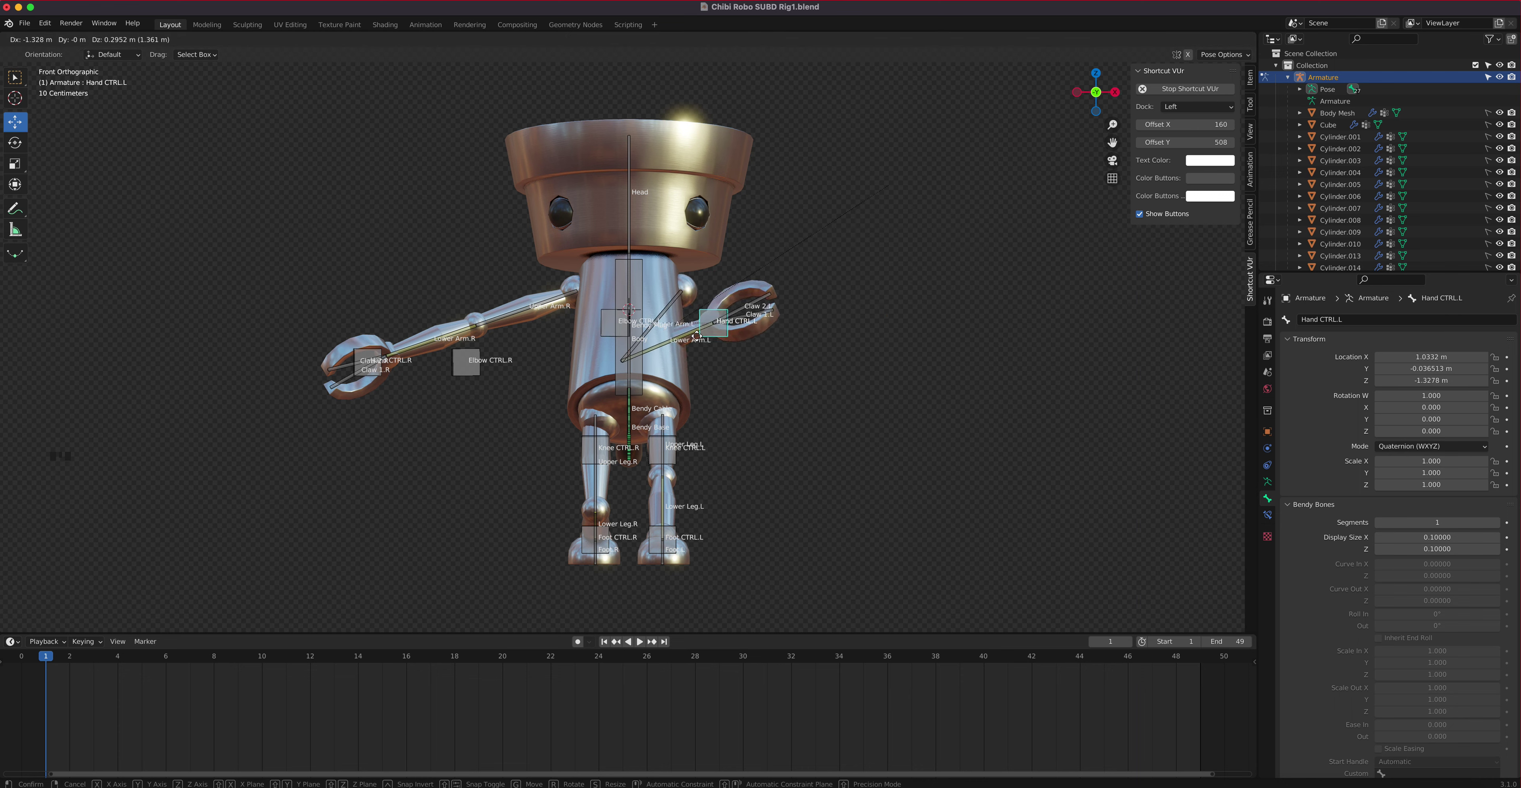
{"action": "left_click", "coordinate": [692, 342]}
{"action": "left_click", "coordinate": [614, 337]}
{"action": "key", "text": "g"}
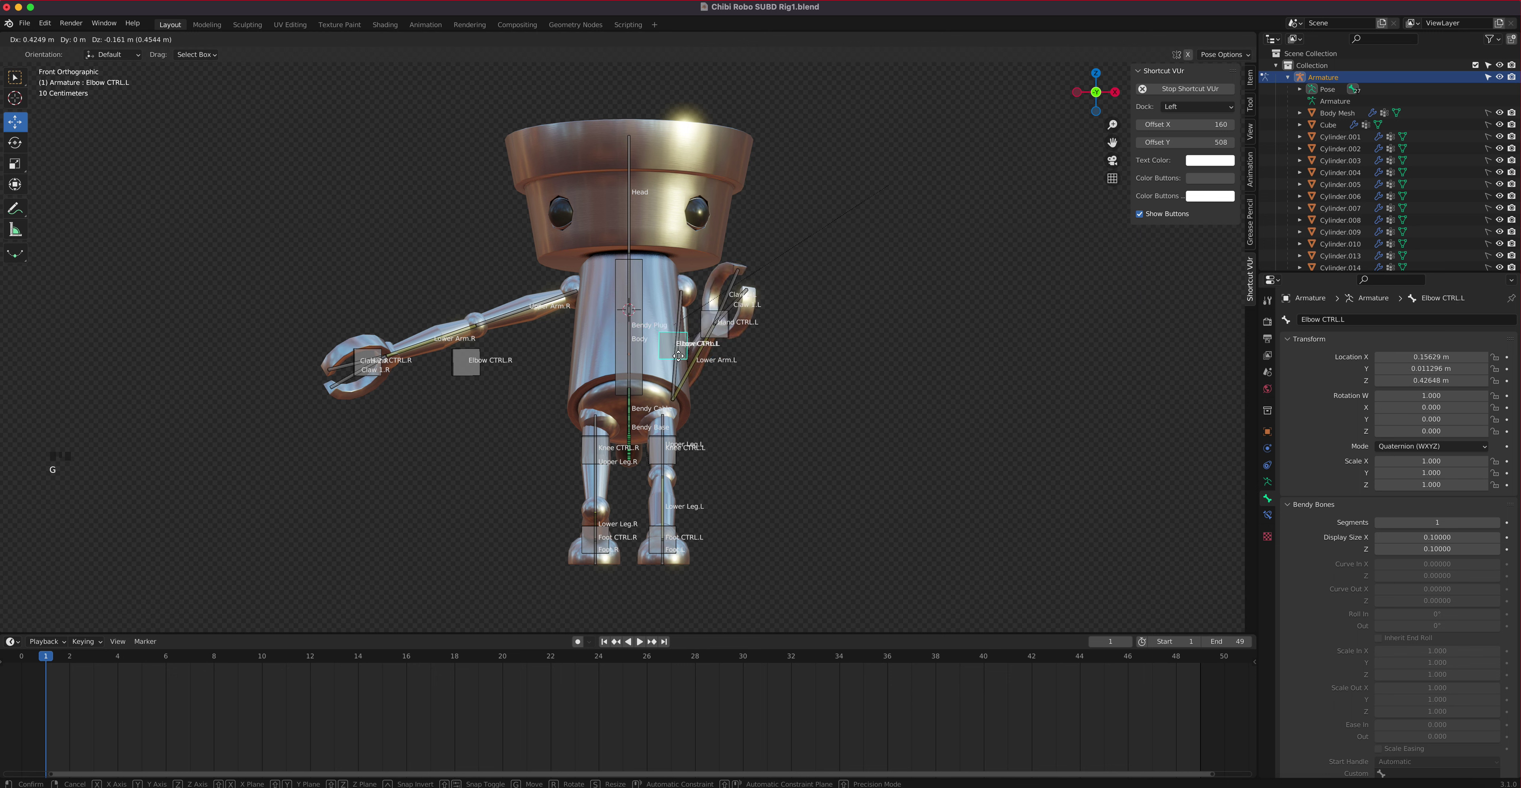
{"action": "left_click", "coordinate": [697, 351]}
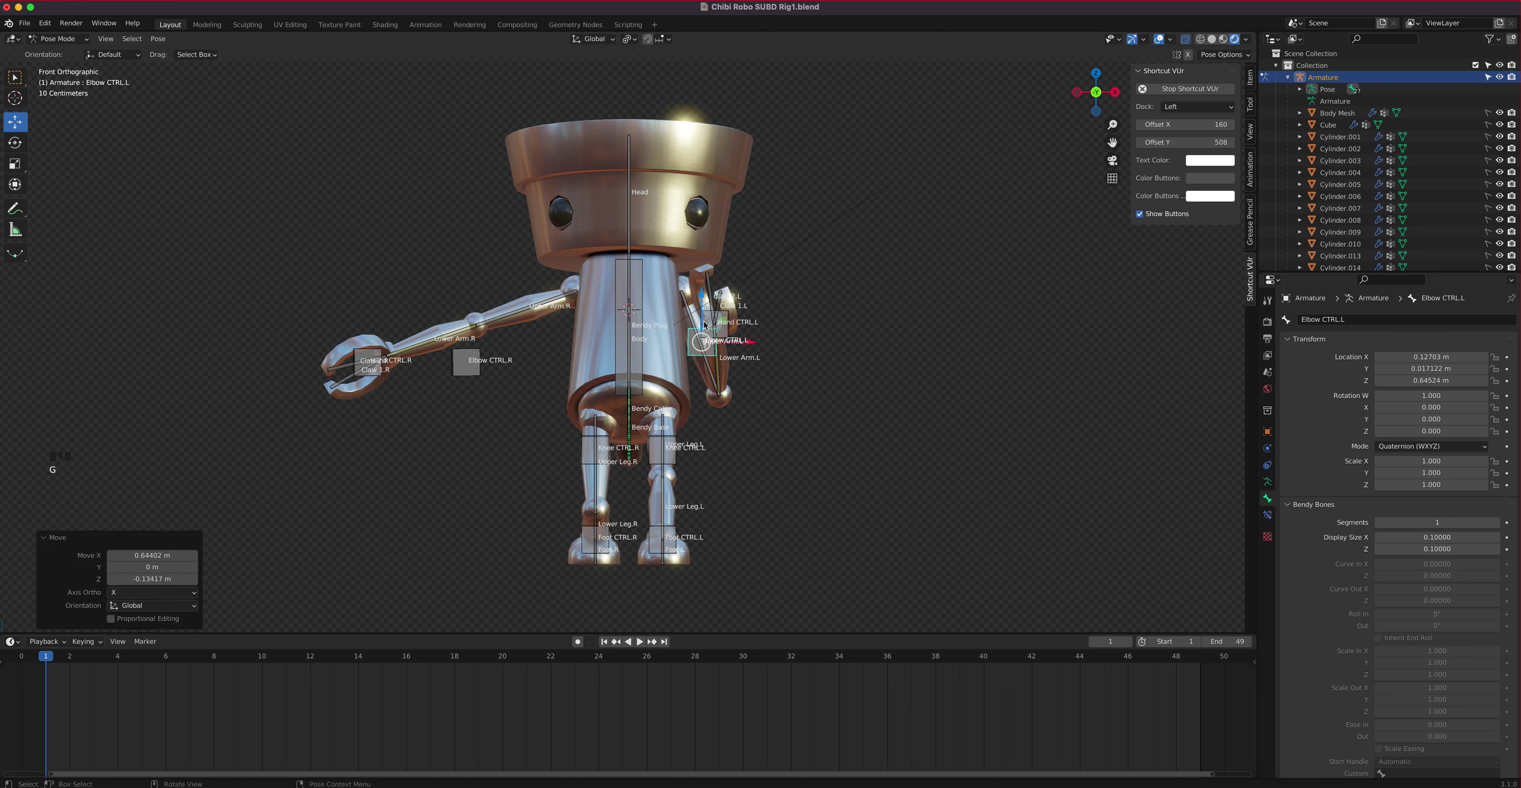
Shift Hand CTRL.L slightly further inward and move Elbow CTRL.L about 0.14 m outward and 0.03 m down.
{"action": "left_click", "coordinate": [697, 321]}
{"action": "key", "text": "g"}
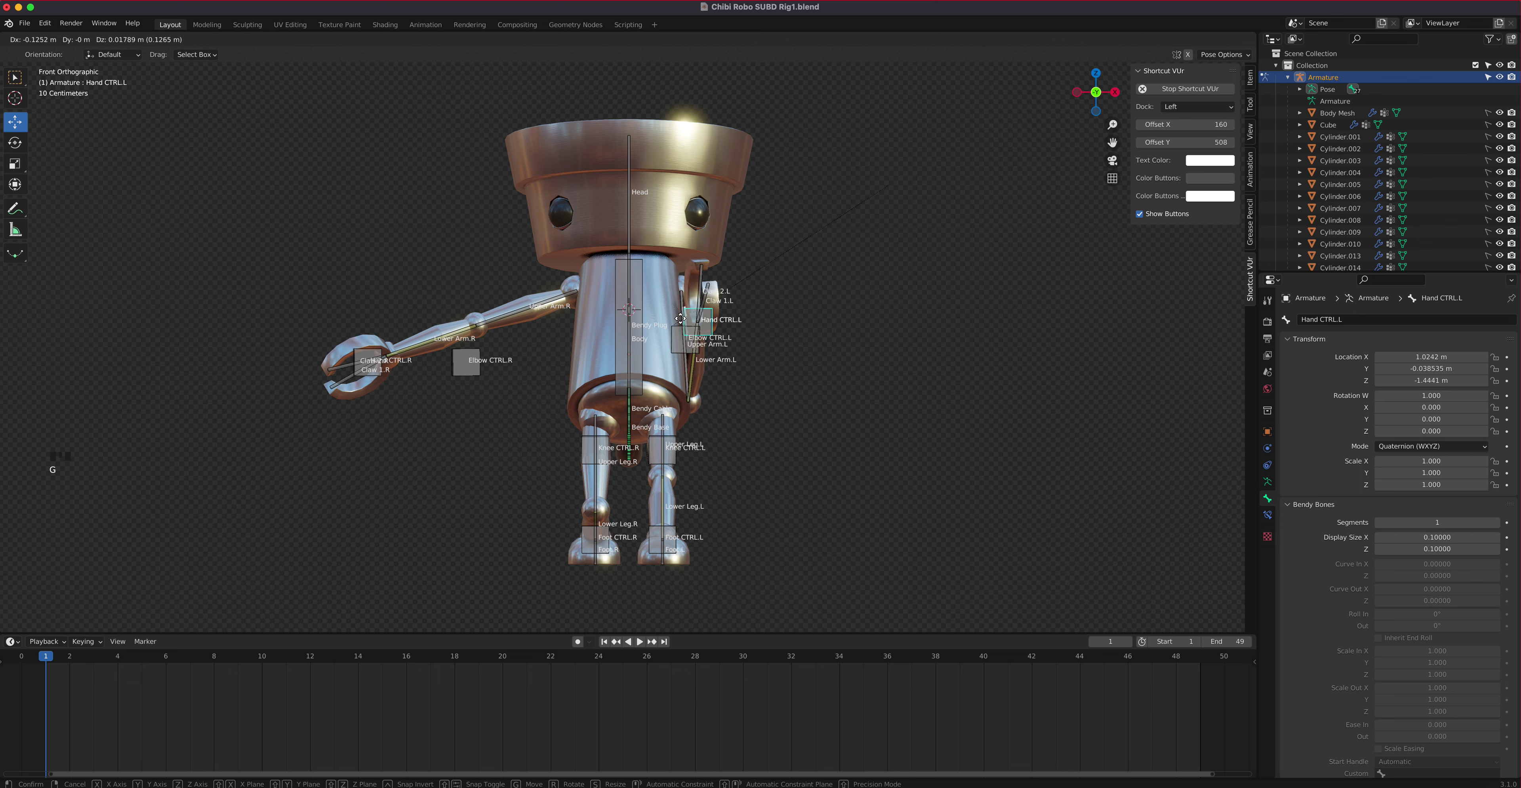
{"action": "left_click", "coordinate": [677, 321]}
{"action": "left_click", "coordinate": [668, 337]}
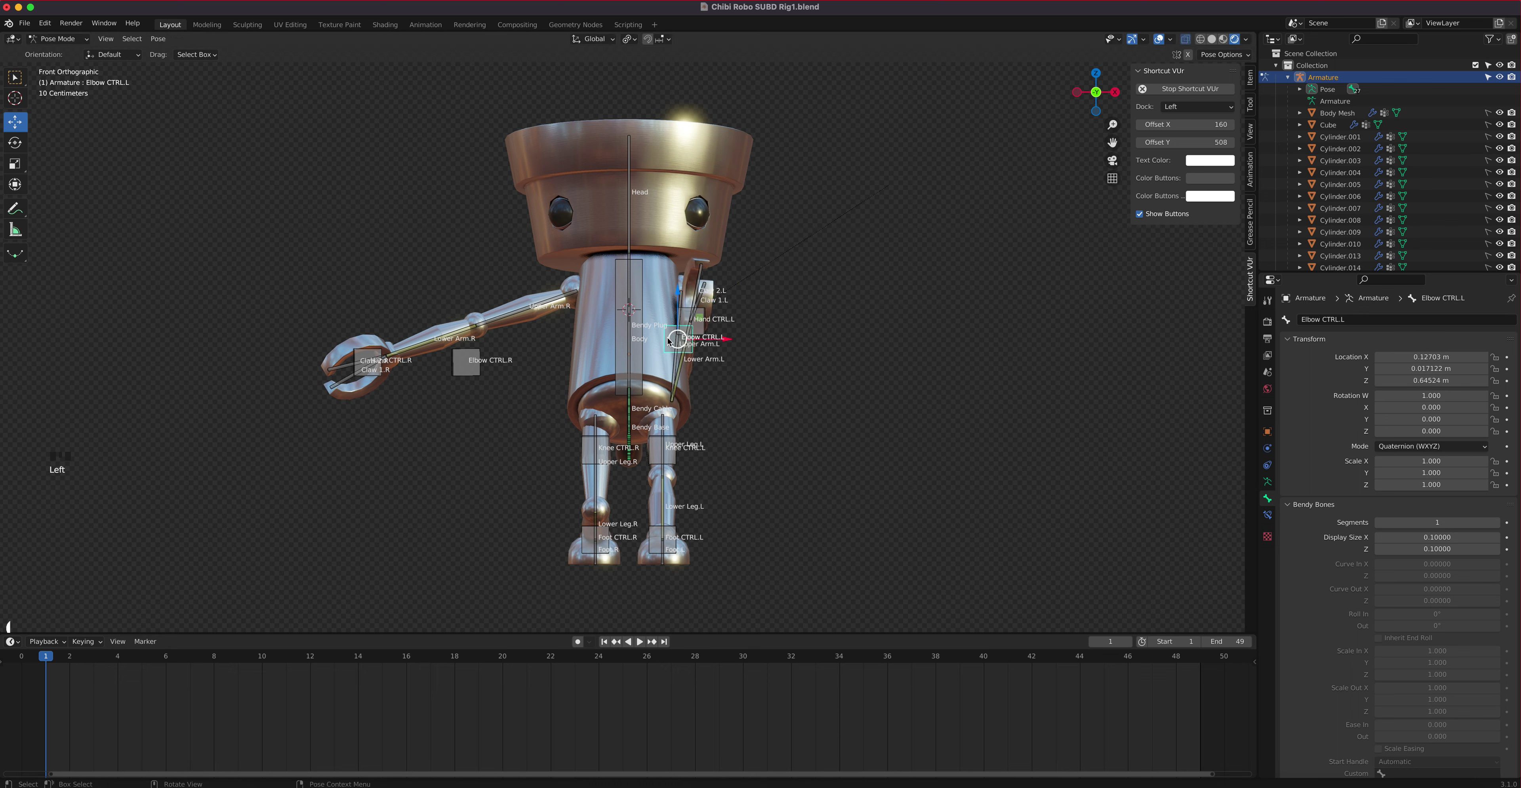
{"action": "key", "text": "g"}
{"action": "left_click", "coordinate": [687, 341]}
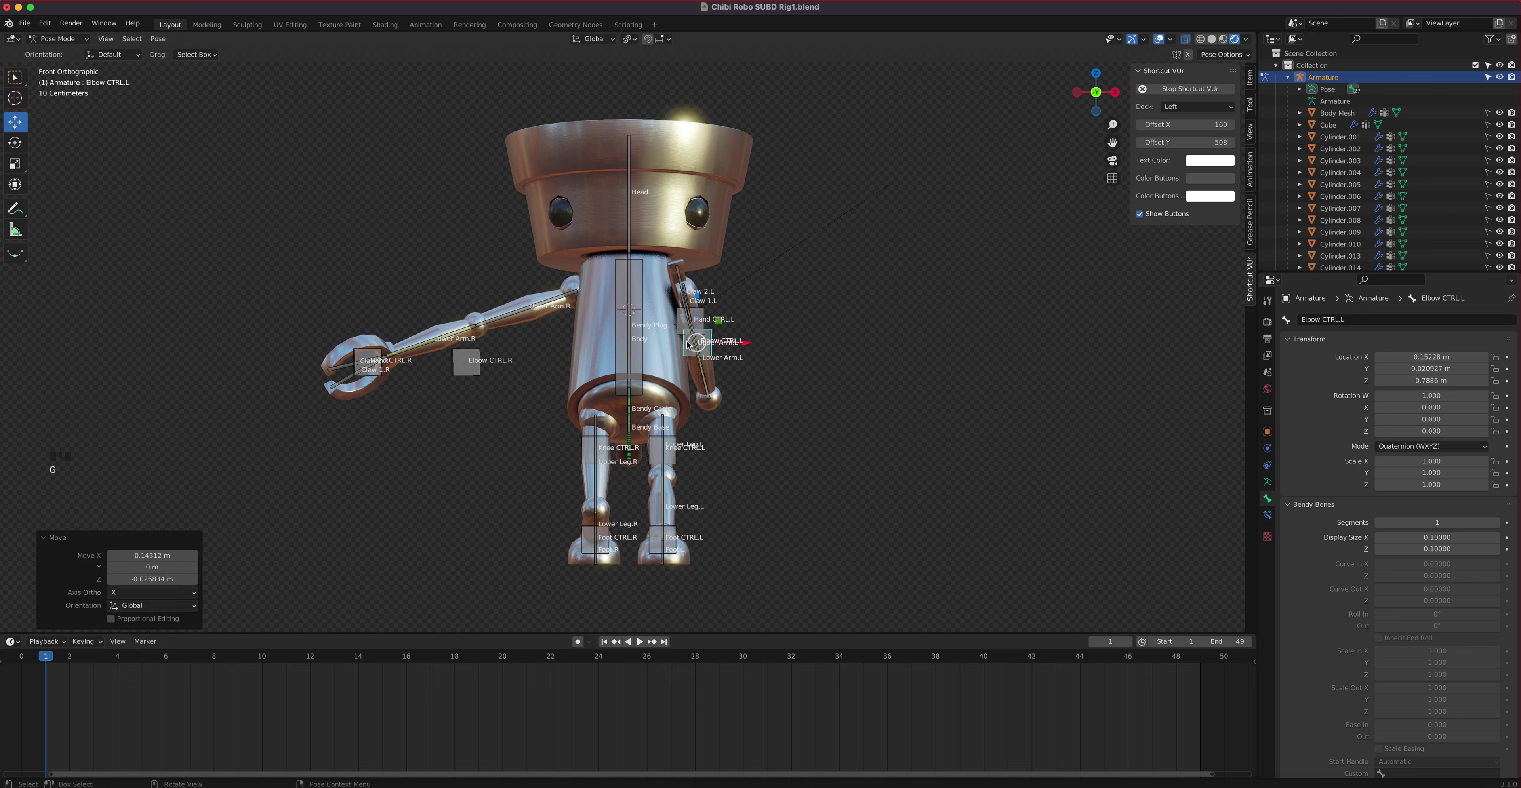
Move Hand CTRL.R about 1.5 m inward and 0.3 m up, and Elbow CTRL.R about 0.86 m outward and 0.33 m down.
{"action": "left_click", "coordinate": [370, 360]}
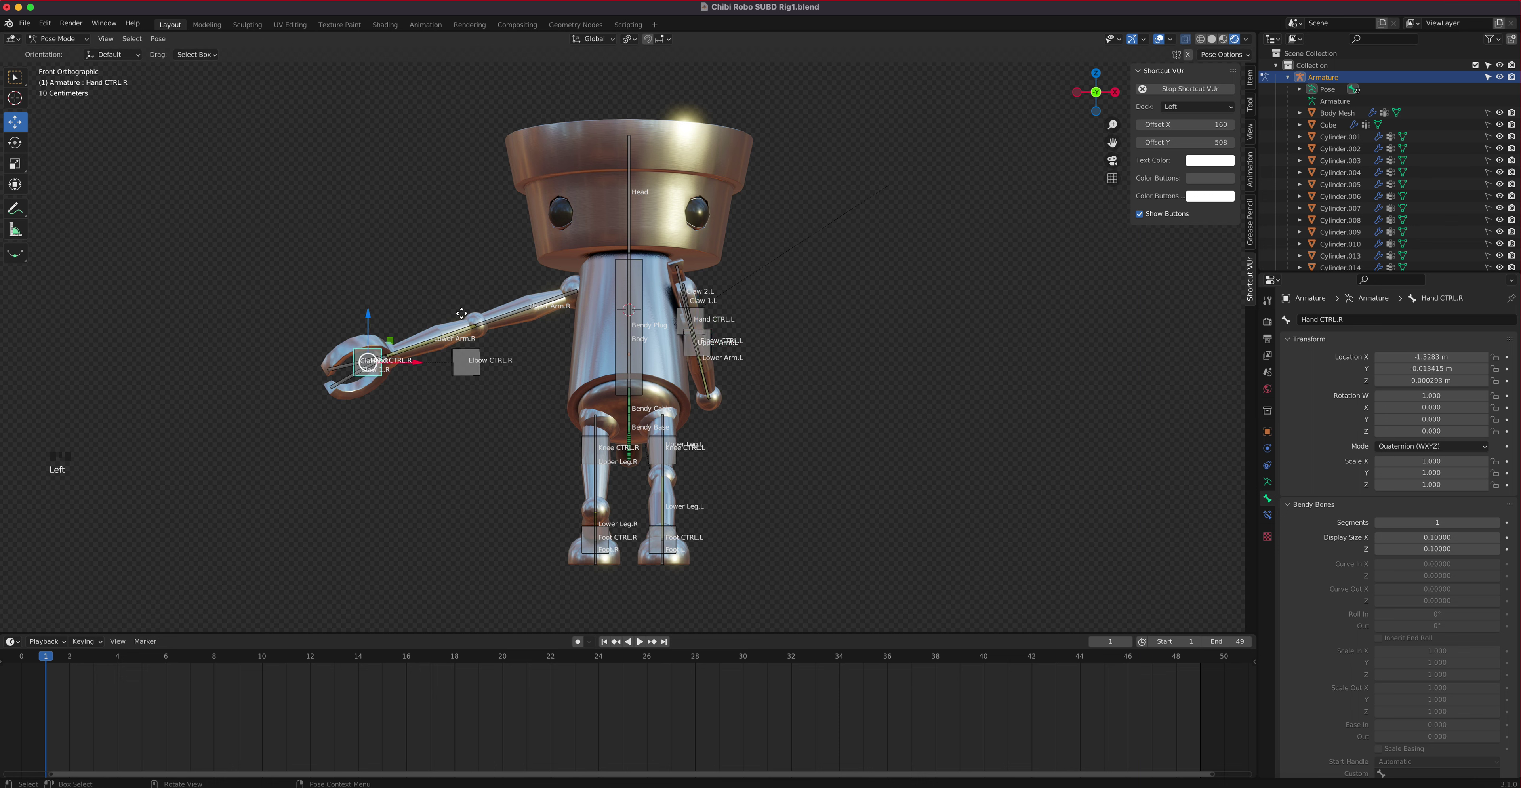
{"action": "key", "text": "g"}
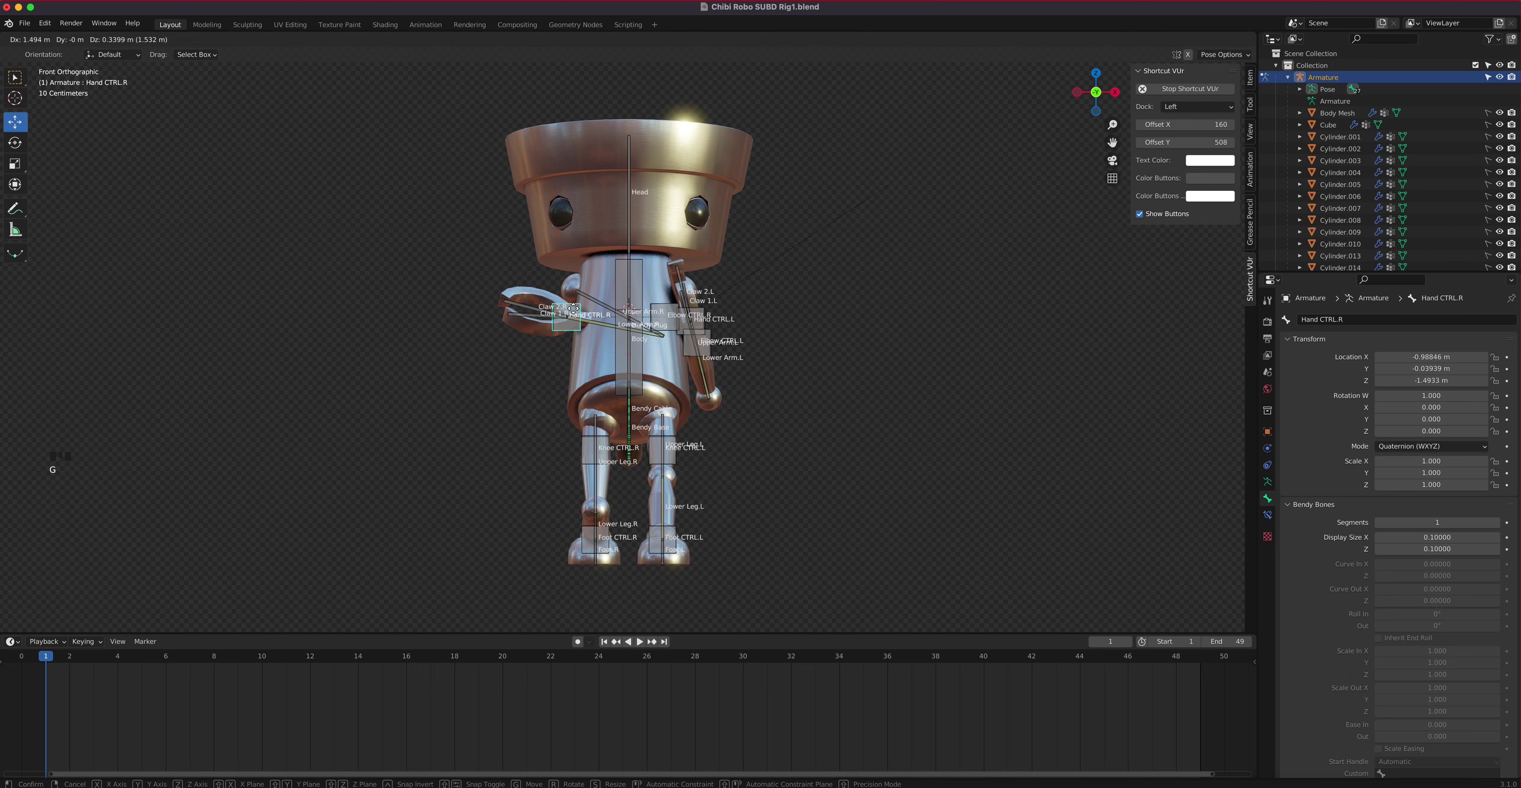
{"action": "left_click", "coordinate": [577, 314]}
{"action": "left_click", "coordinate": [663, 324]}
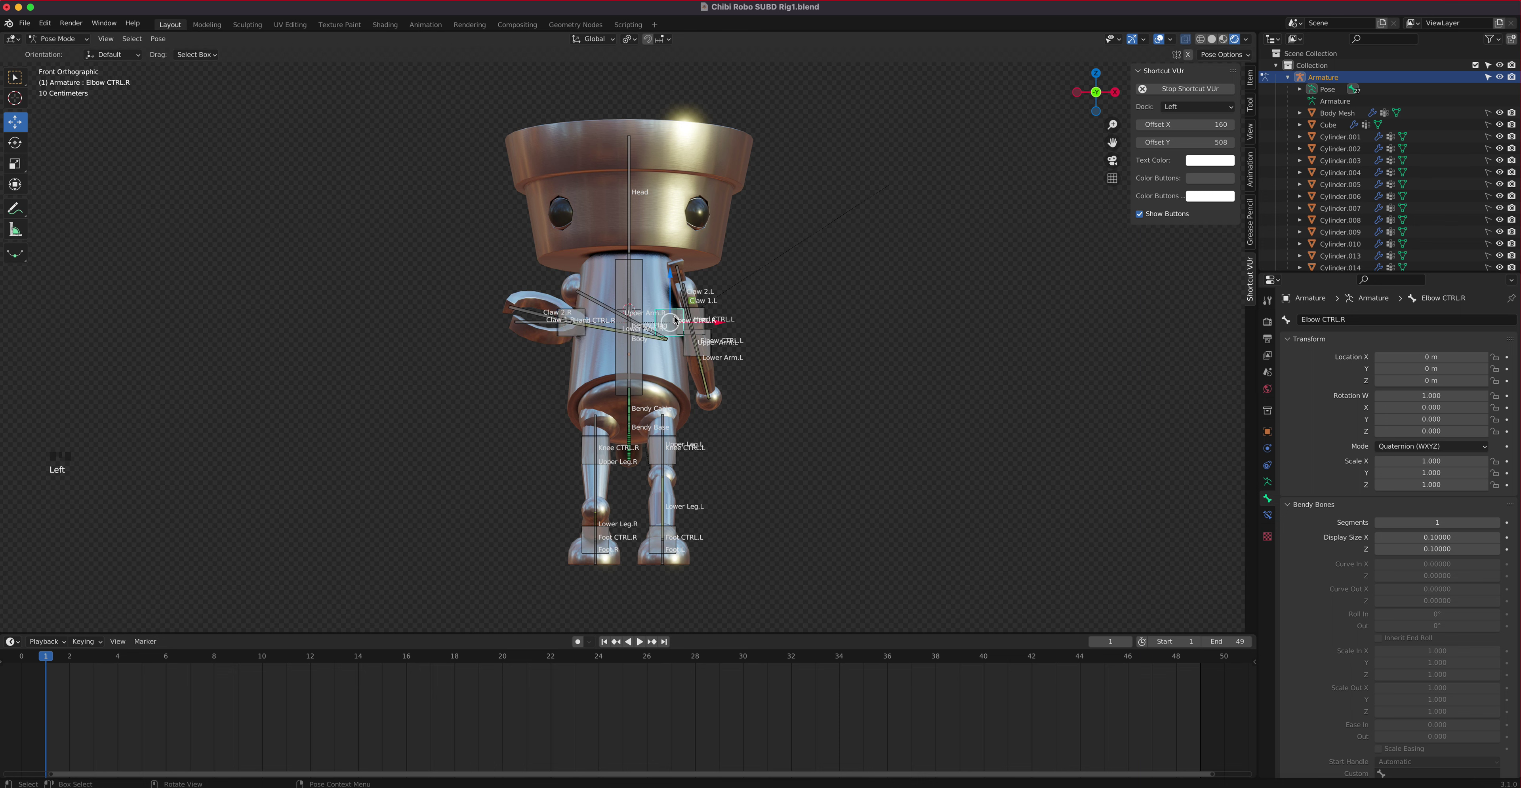
{"action": "key", "text": "g"}
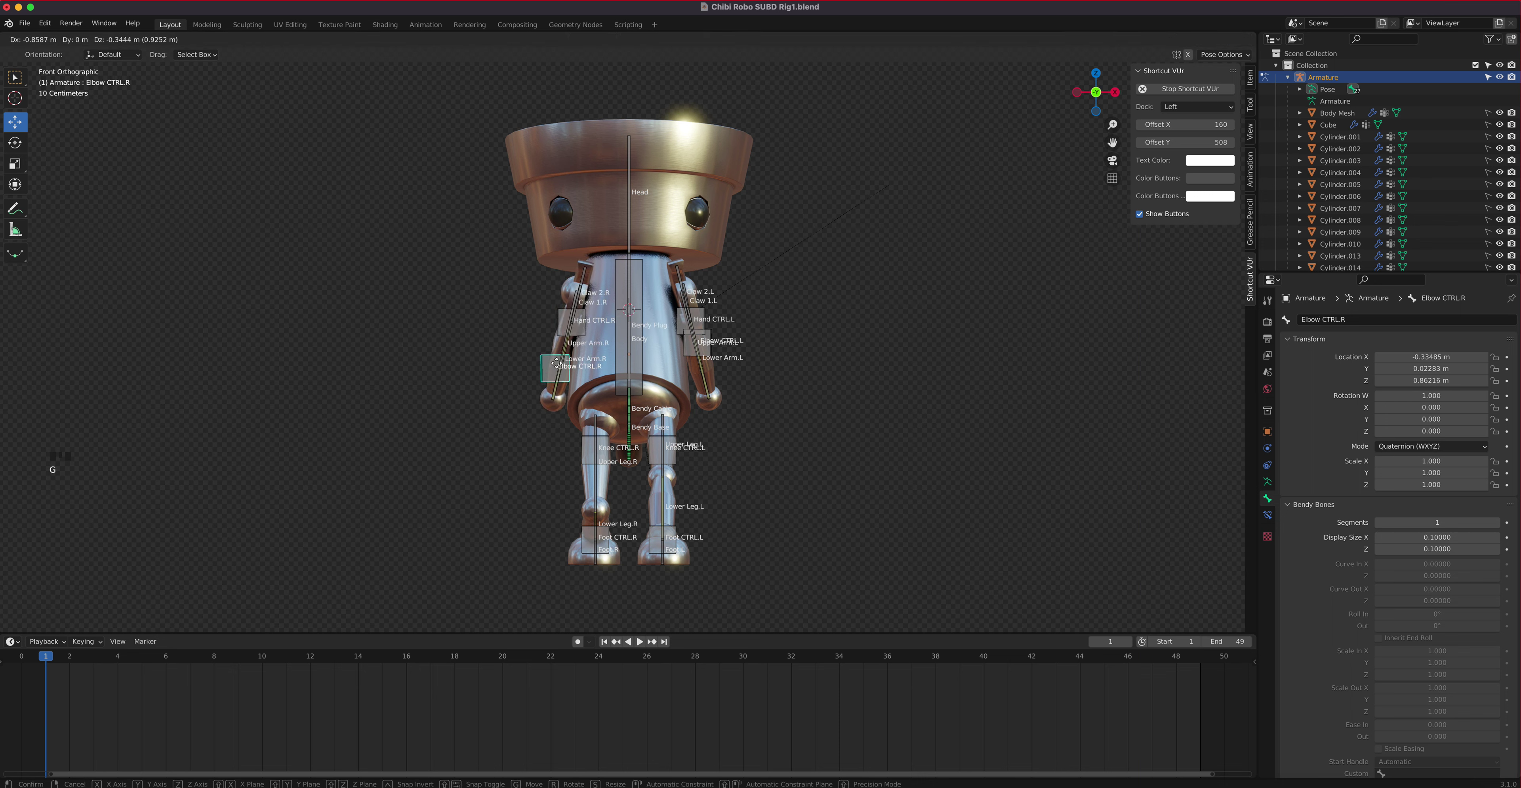
{"action": "left_click", "coordinate": [556, 366]}
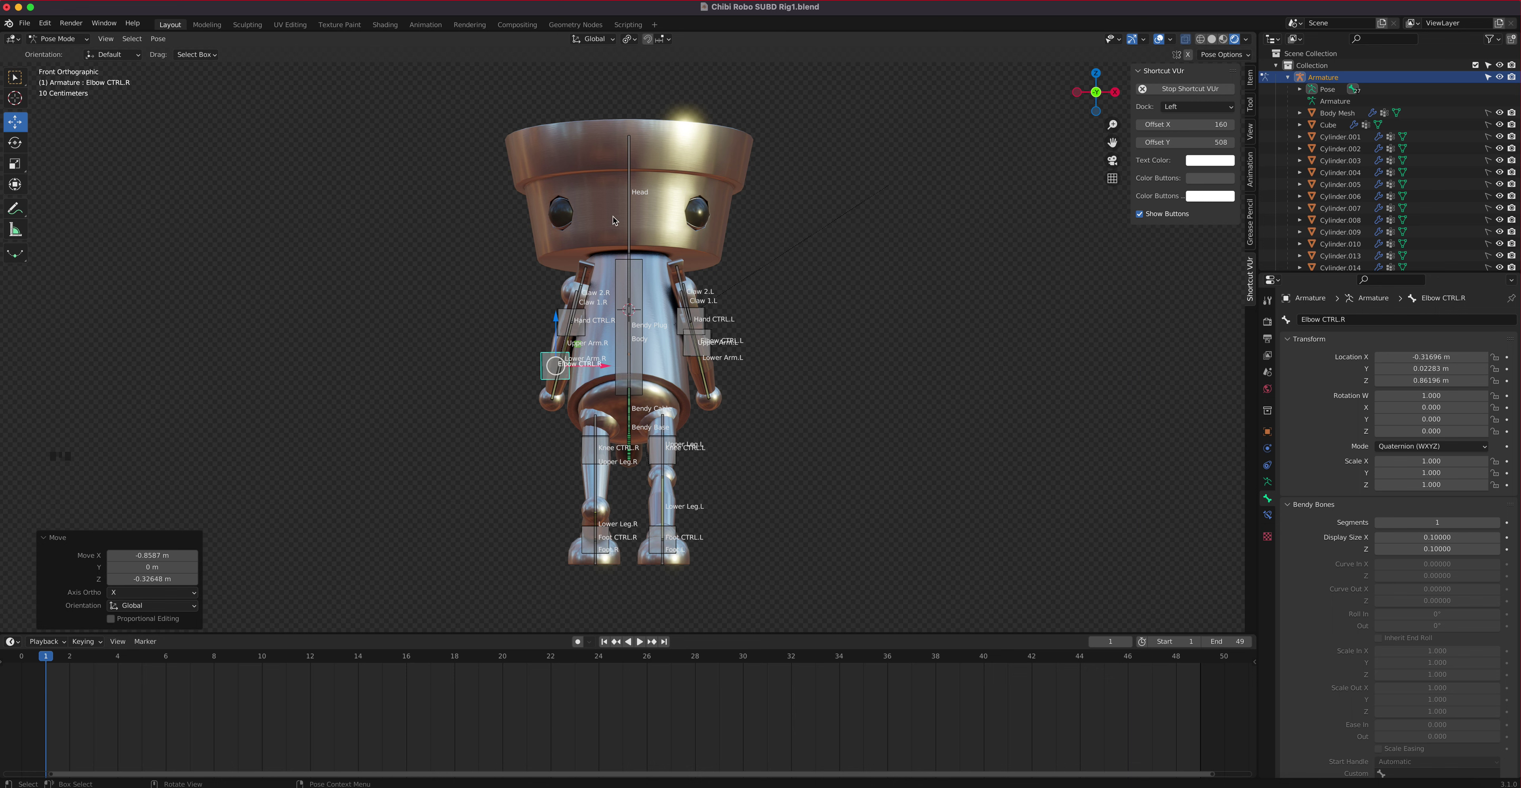
Nudge the Hand CTRL.R bone about 0.02 m along negative X and check the arms from the side.
{"action": "middle_click_drag", "start_coordinate": [761, 366], "coordinate": [673, 354]}
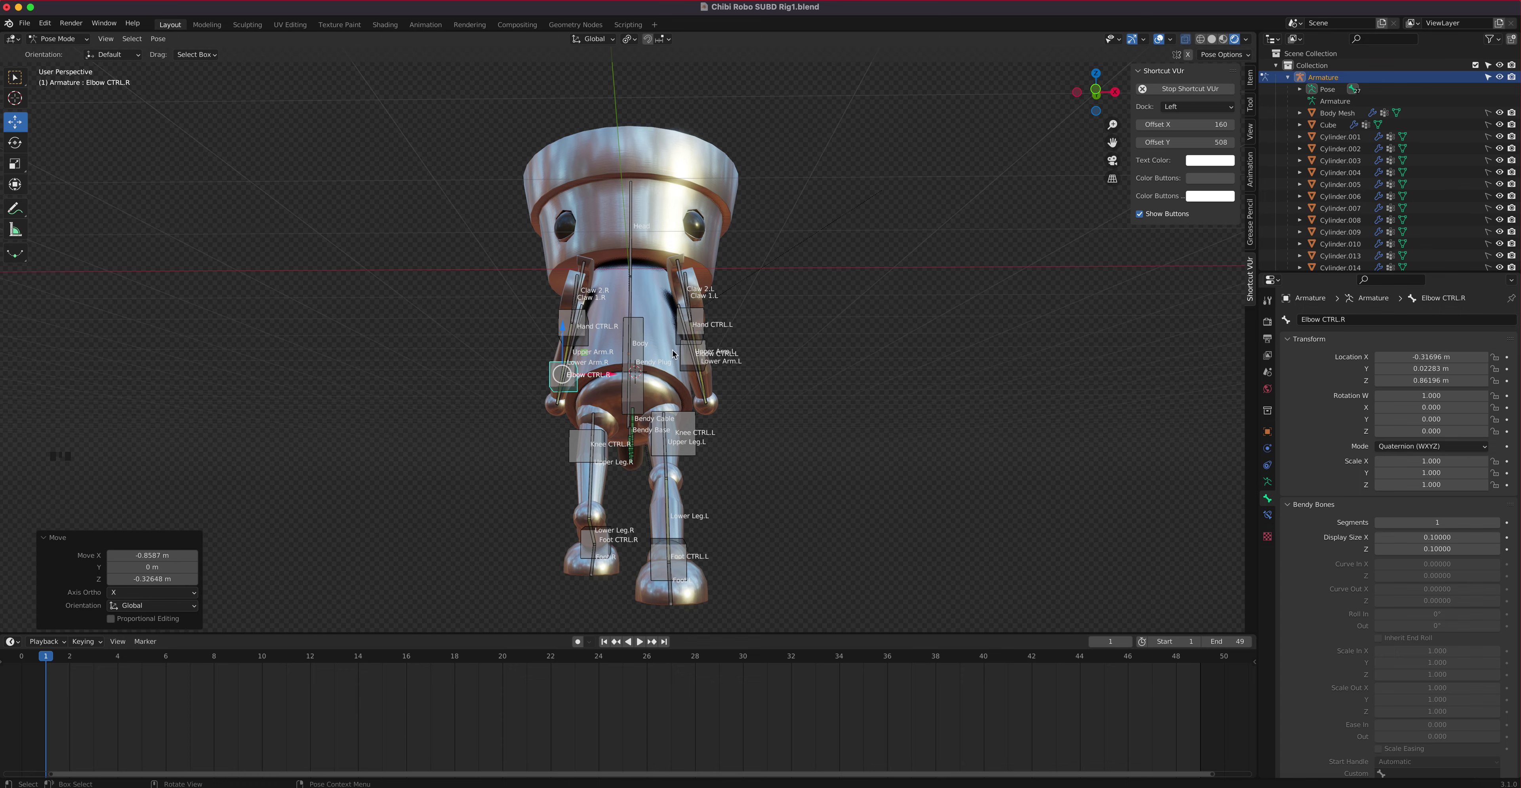
{"action": "left_click", "coordinate": [565, 315]}
{"action": "left_click_drag", "start_coordinate": [615, 323], "coordinate": [611, 322]}
{"action": "middle_click_drag", "start_coordinate": [711, 338], "coordinate": [584, 333]}
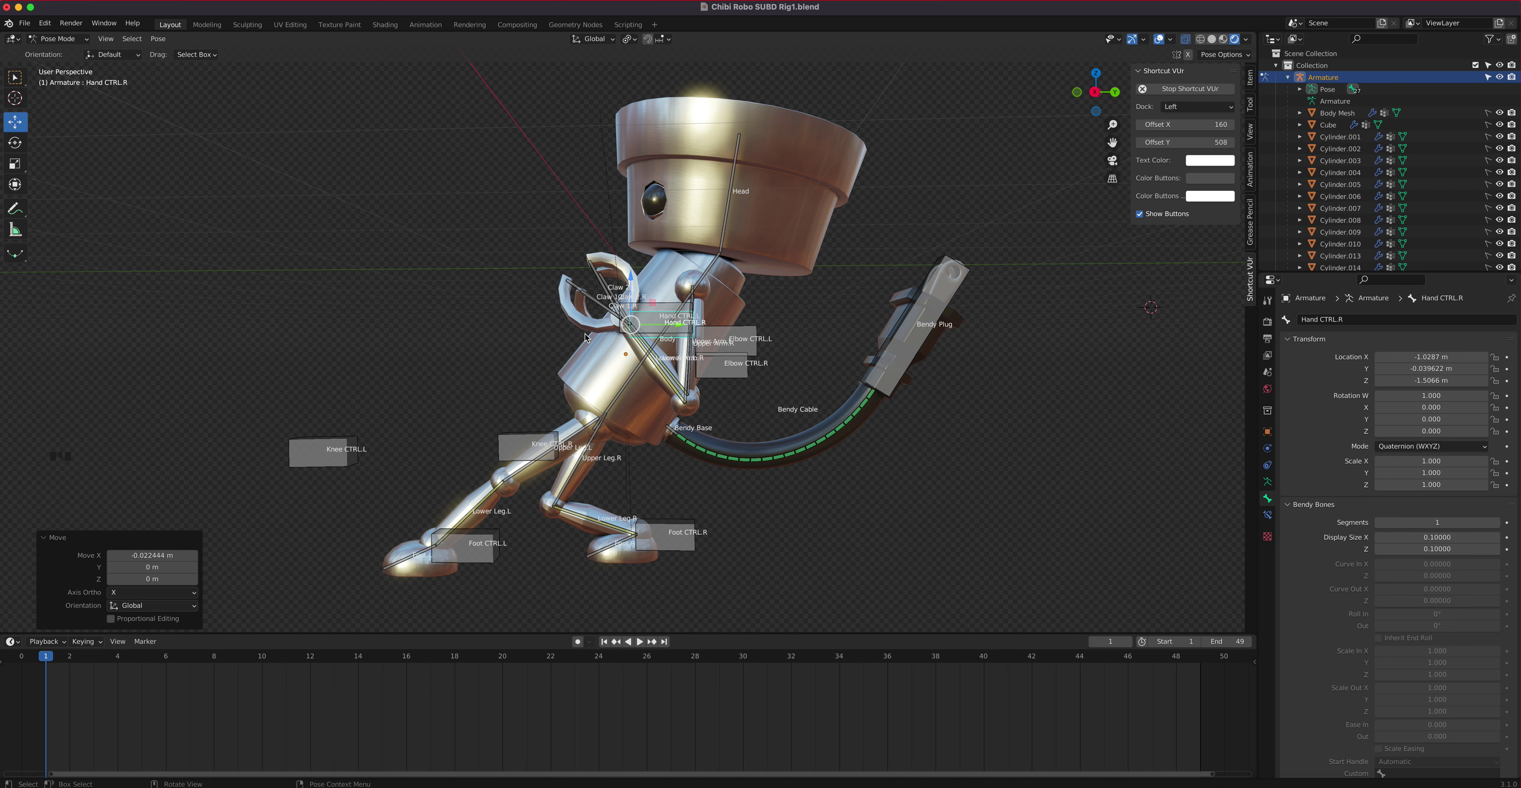
Insert rotation keyframes at frame 1 on the Body, Head and Bendy Plug bones from the right orthographic view.
{"action": "key", "text": "KP_3"}
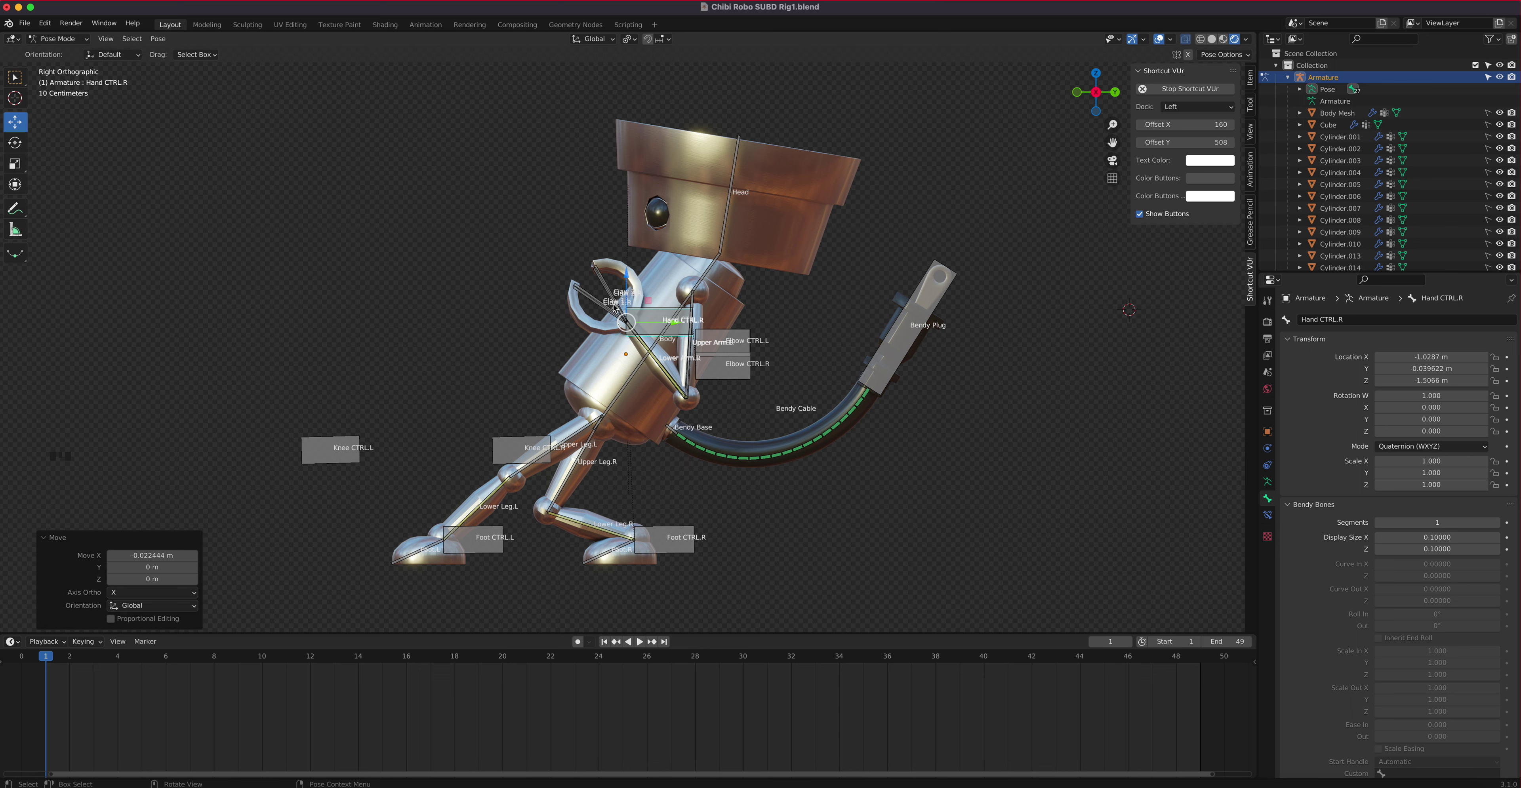
{"action": "left_click", "coordinate": [909, 349]}
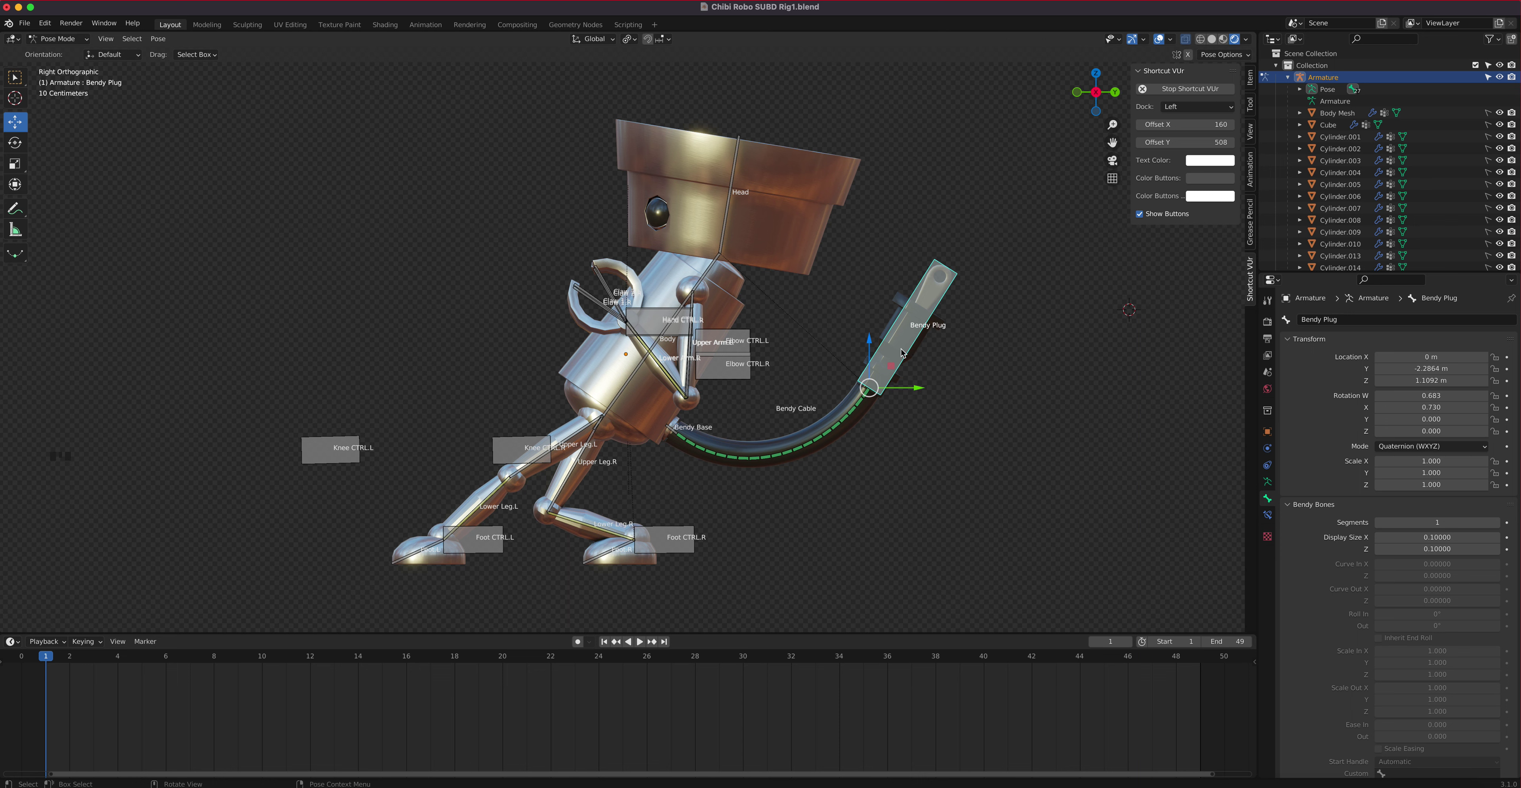
{"action": "left_click", "coordinate": [729, 215], "text": "shift"}
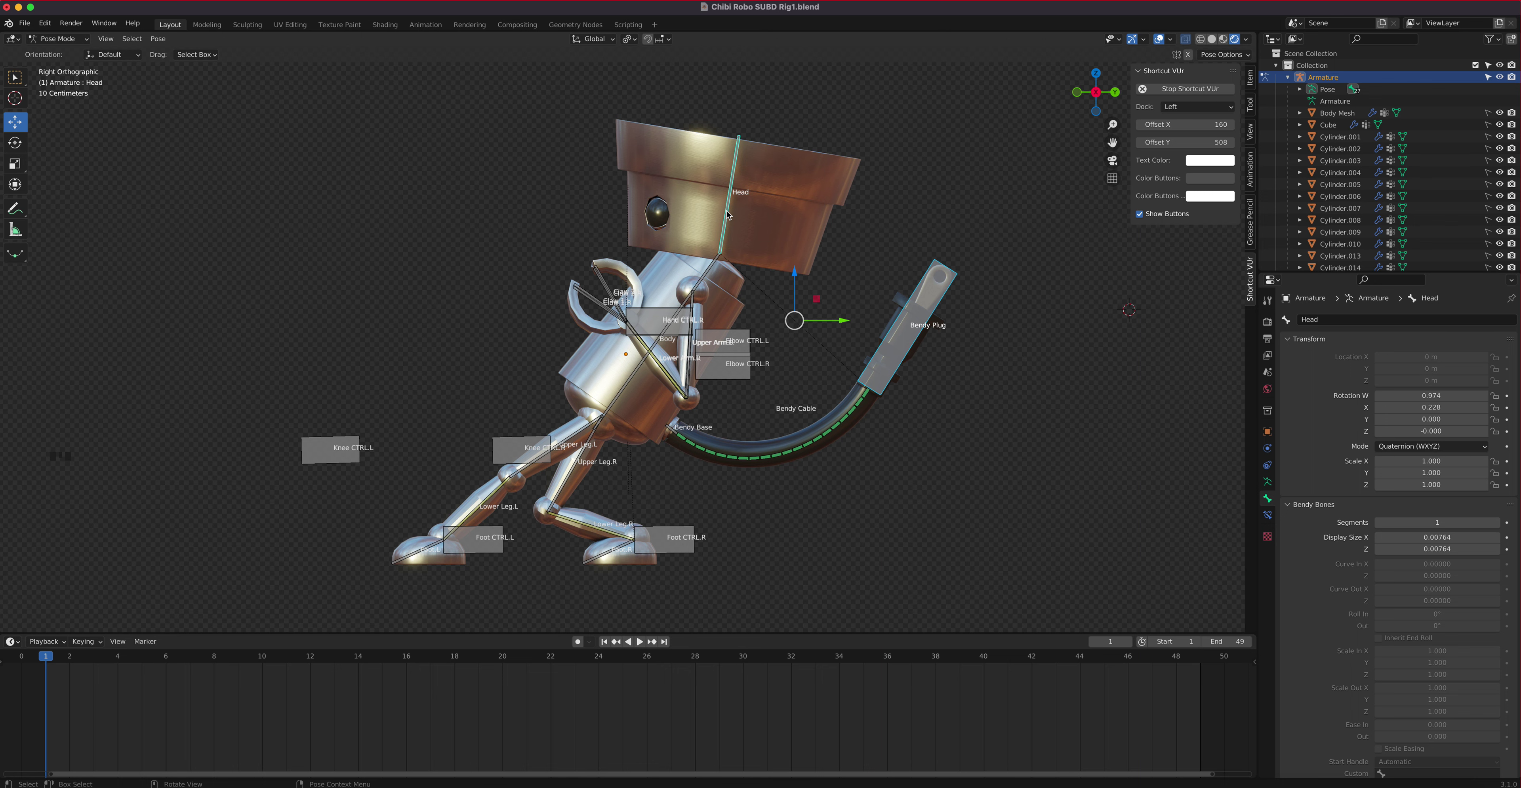
{"action": "left_click", "coordinate": [631, 375]}
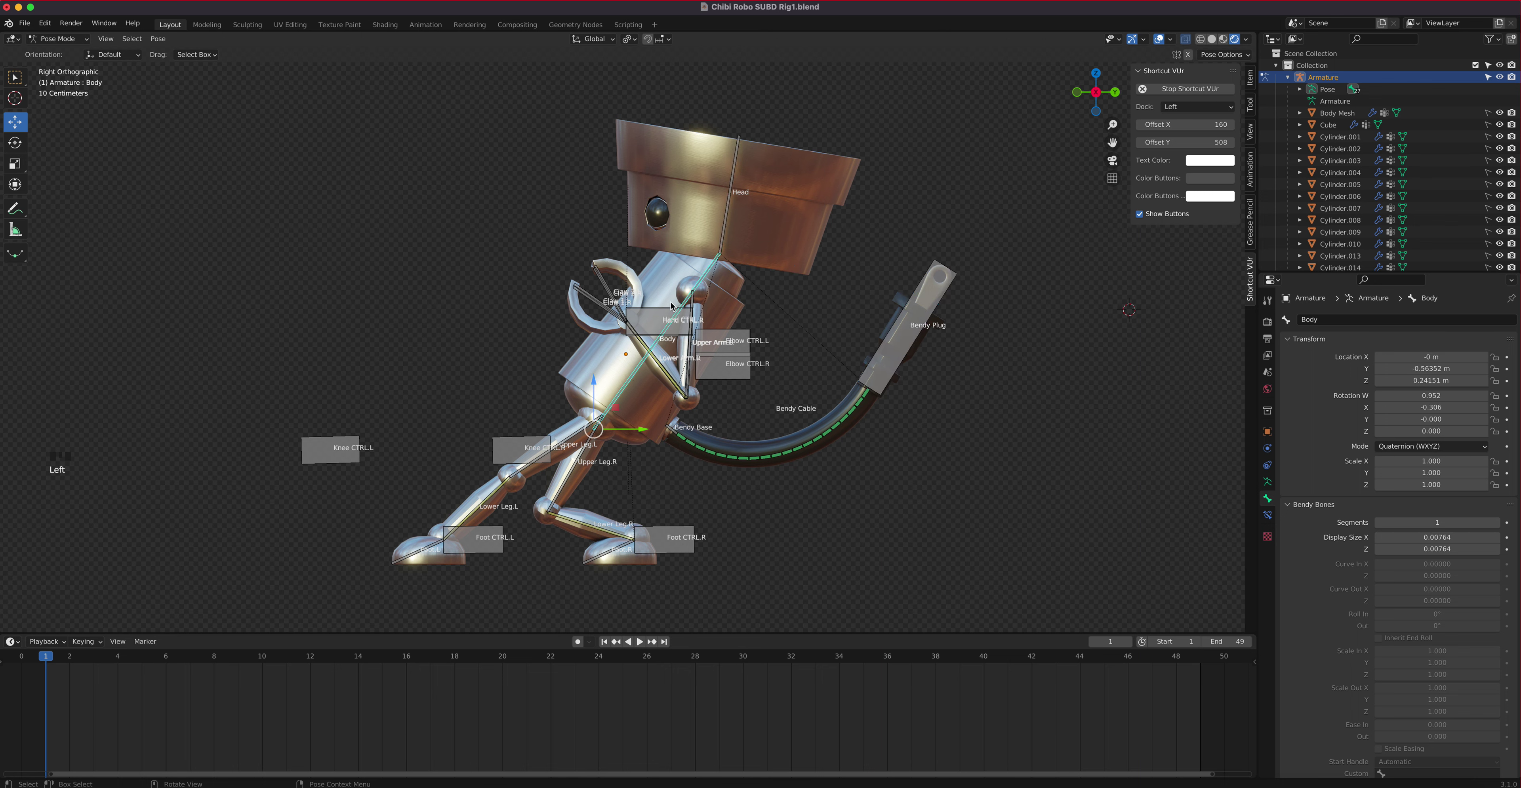
{"action": "left_click", "coordinate": [727, 221], "text": "shift"}
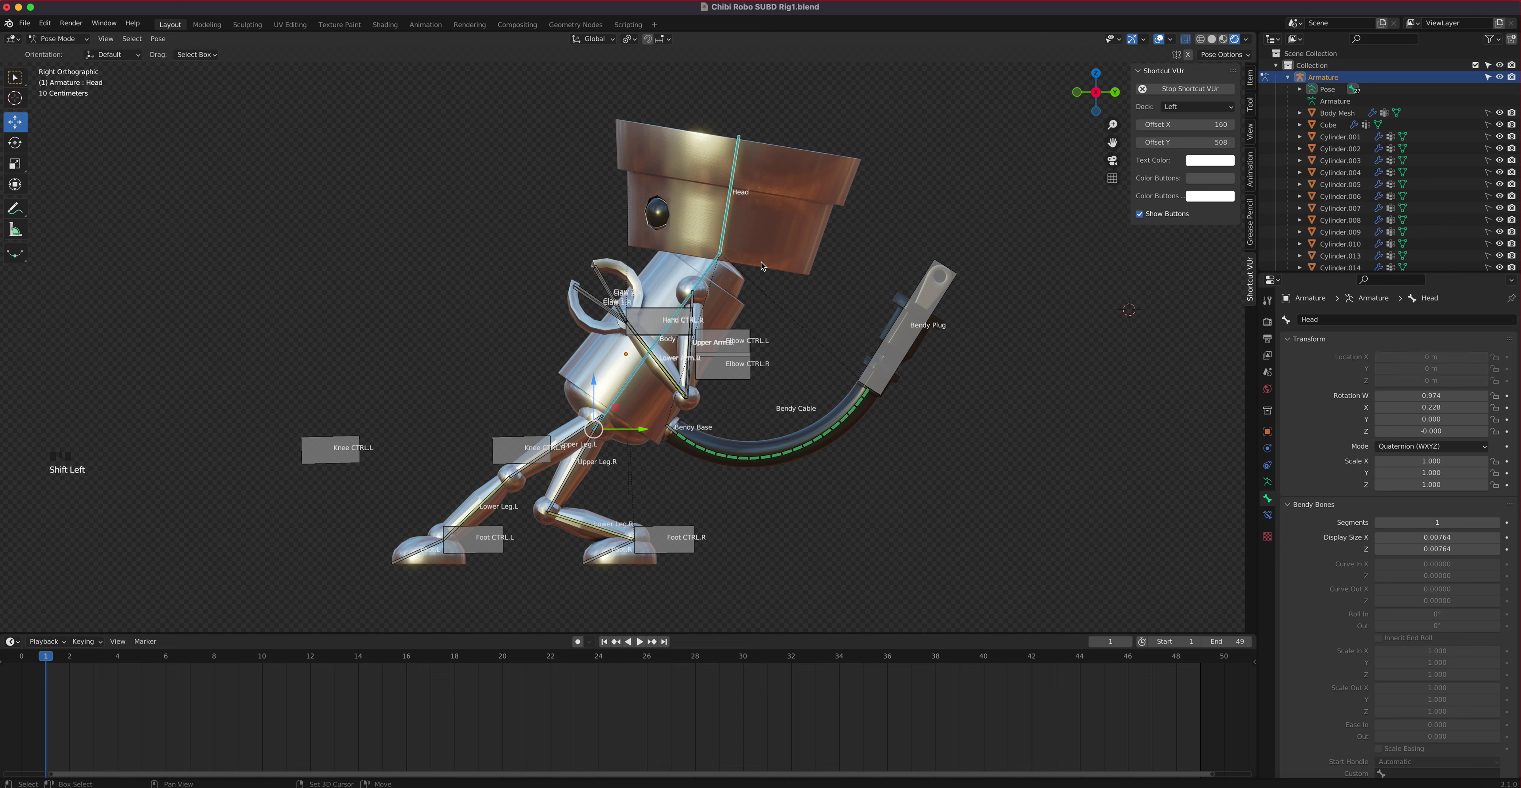
{"action": "left_click", "coordinate": [892, 368], "text": "shift"}
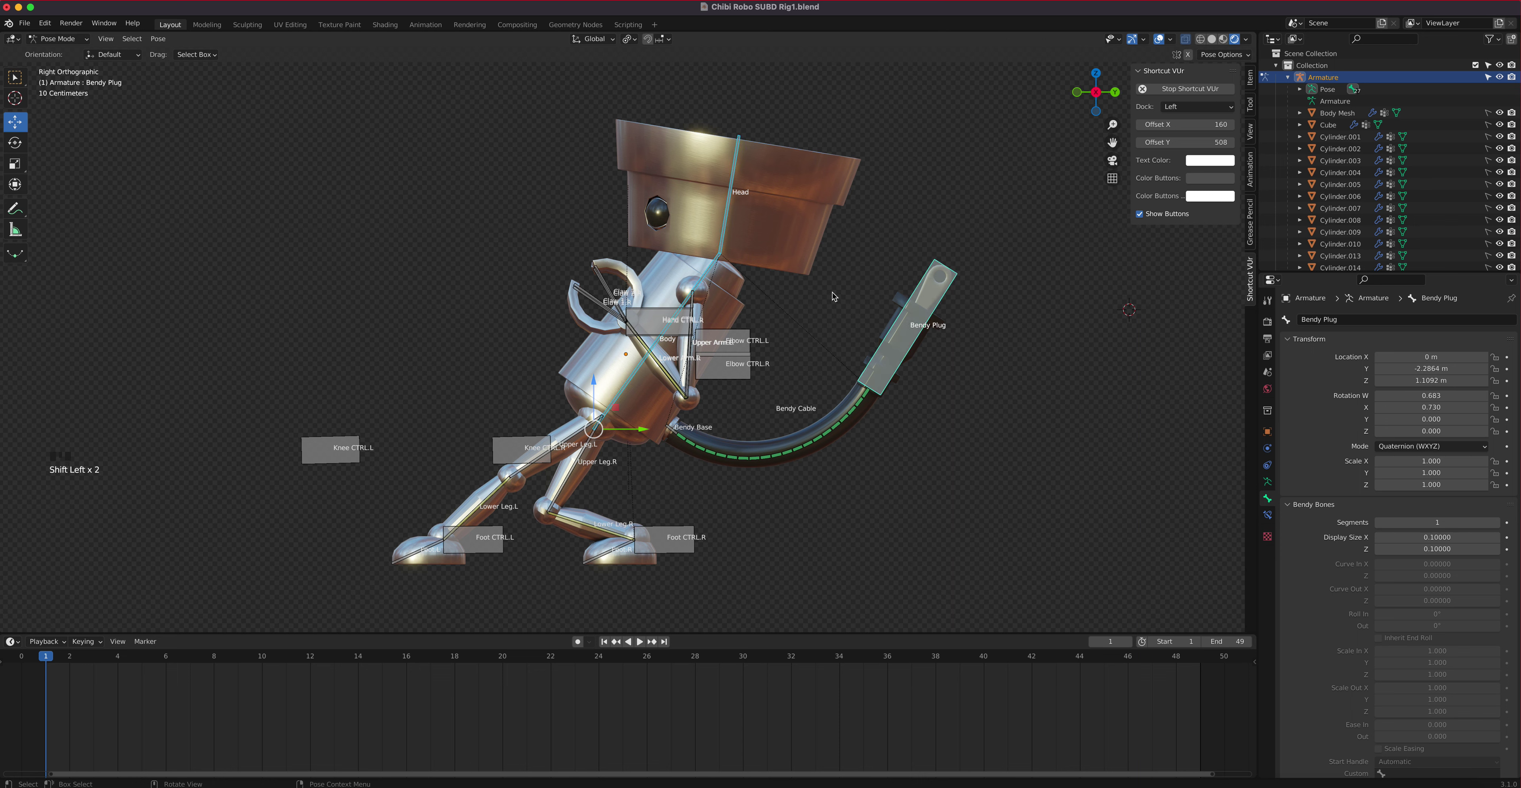
{"action": "key", "text": "i"}
{"action": "left_click", "coordinate": [795, 298]}
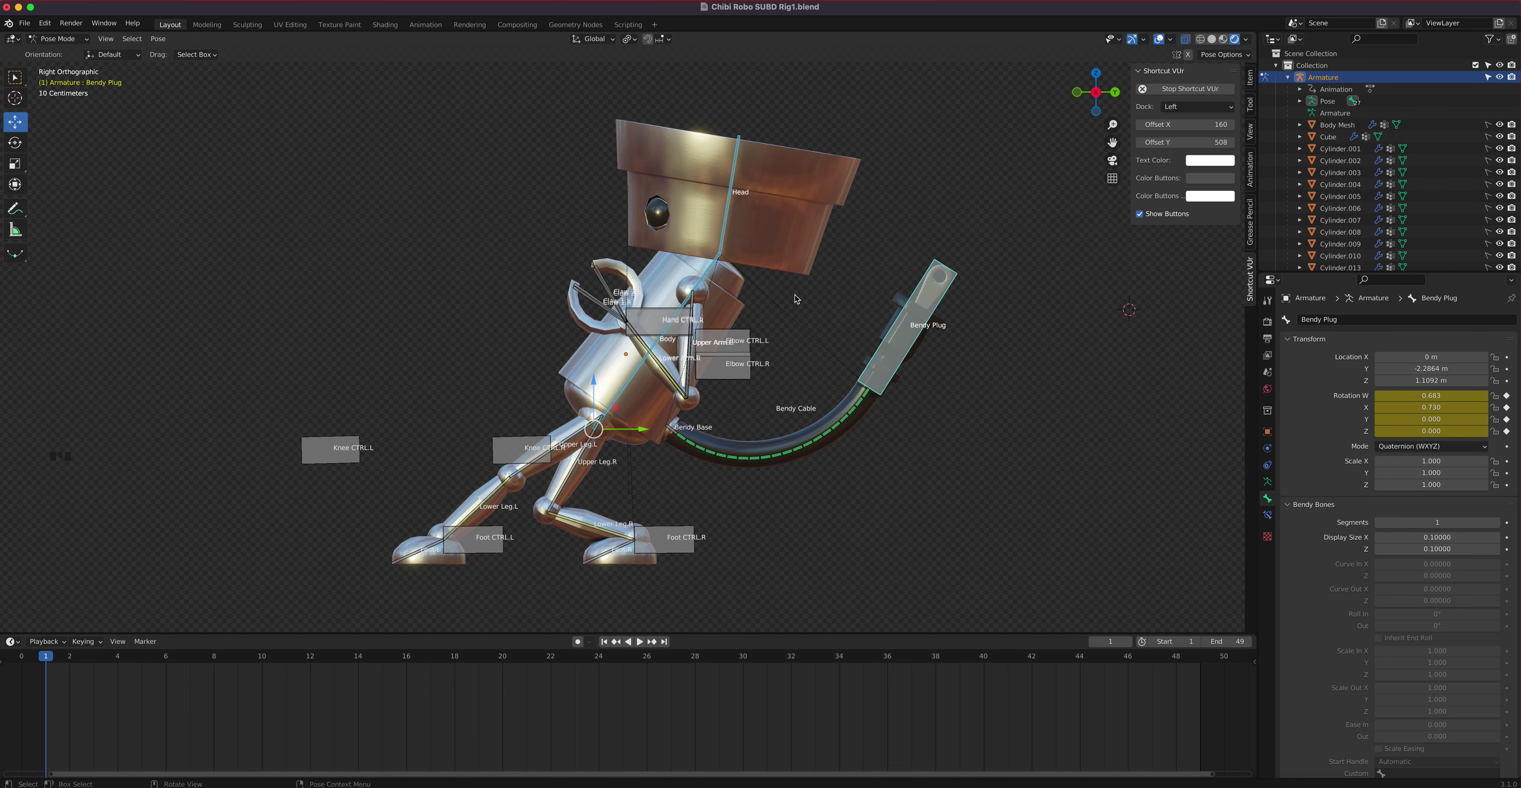
Insert rotation keyframes at frame 1 on the Bendy Plug, Body and all elbow, hand, knee and foot control bones.
{"action": "left_click", "coordinate": [901, 352]}
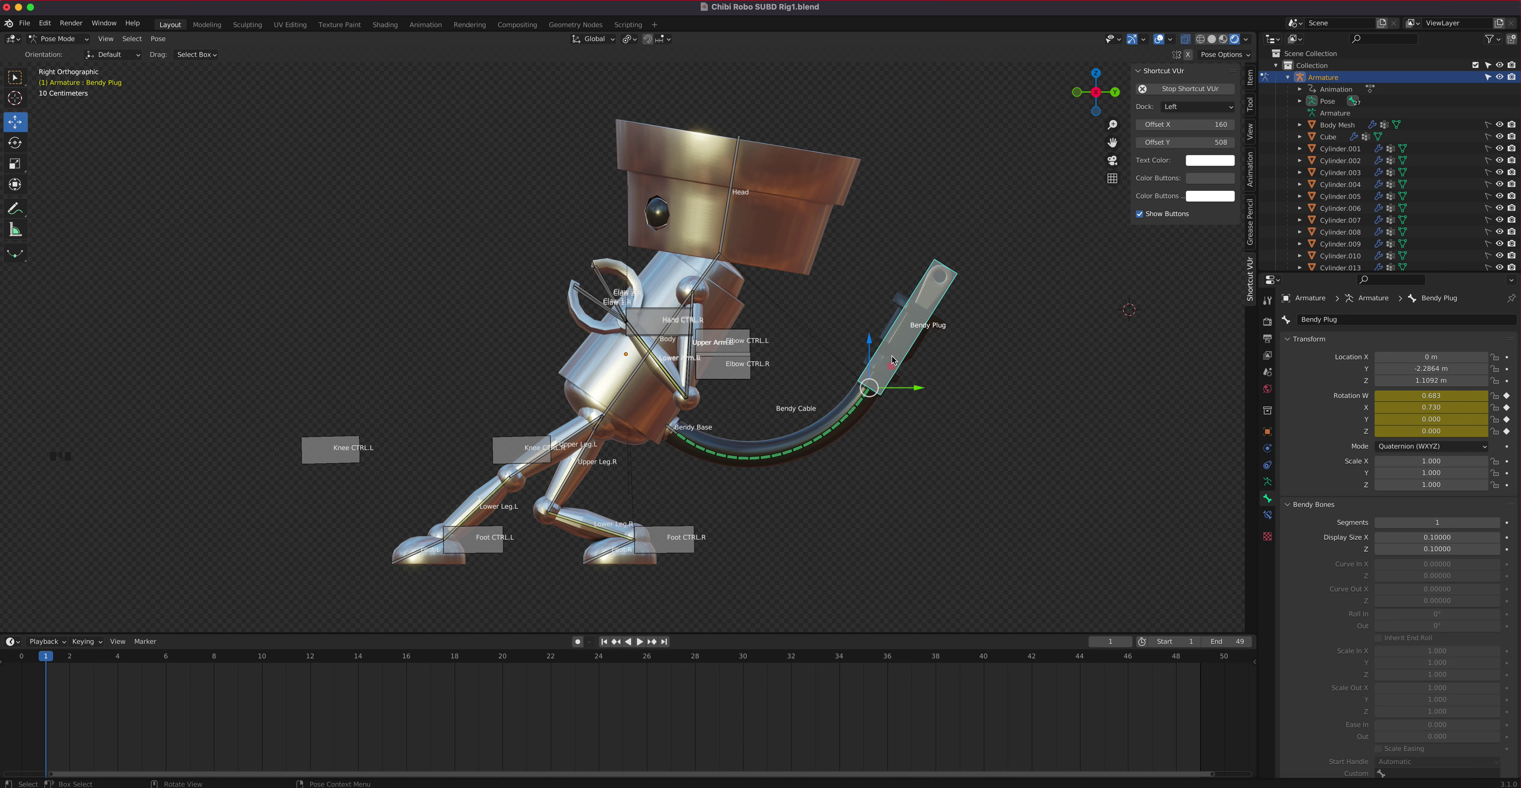
{"action": "left_click", "coordinate": [634, 375], "text": "shift"}
{"action": "left_click", "coordinate": [729, 376], "text": "shift"}
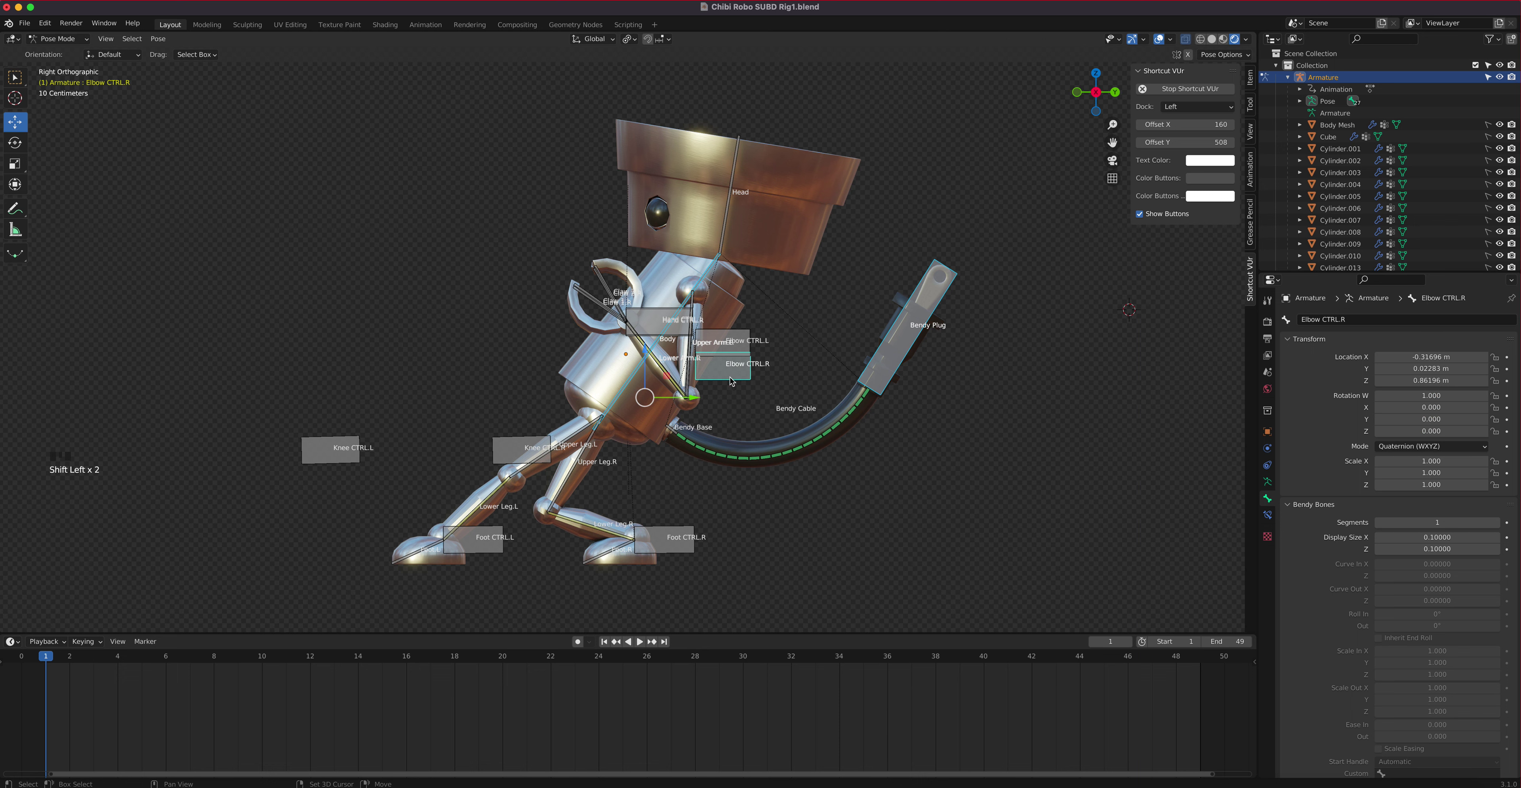
{"action": "left_click", "coordinate": [746, 348], "text": "shift"}
{"action": "left_click", "coordinate": [661, 317], "text": "shift"}
{"action": "left_click", "coordinate": [662, 315], "text": "shift"}
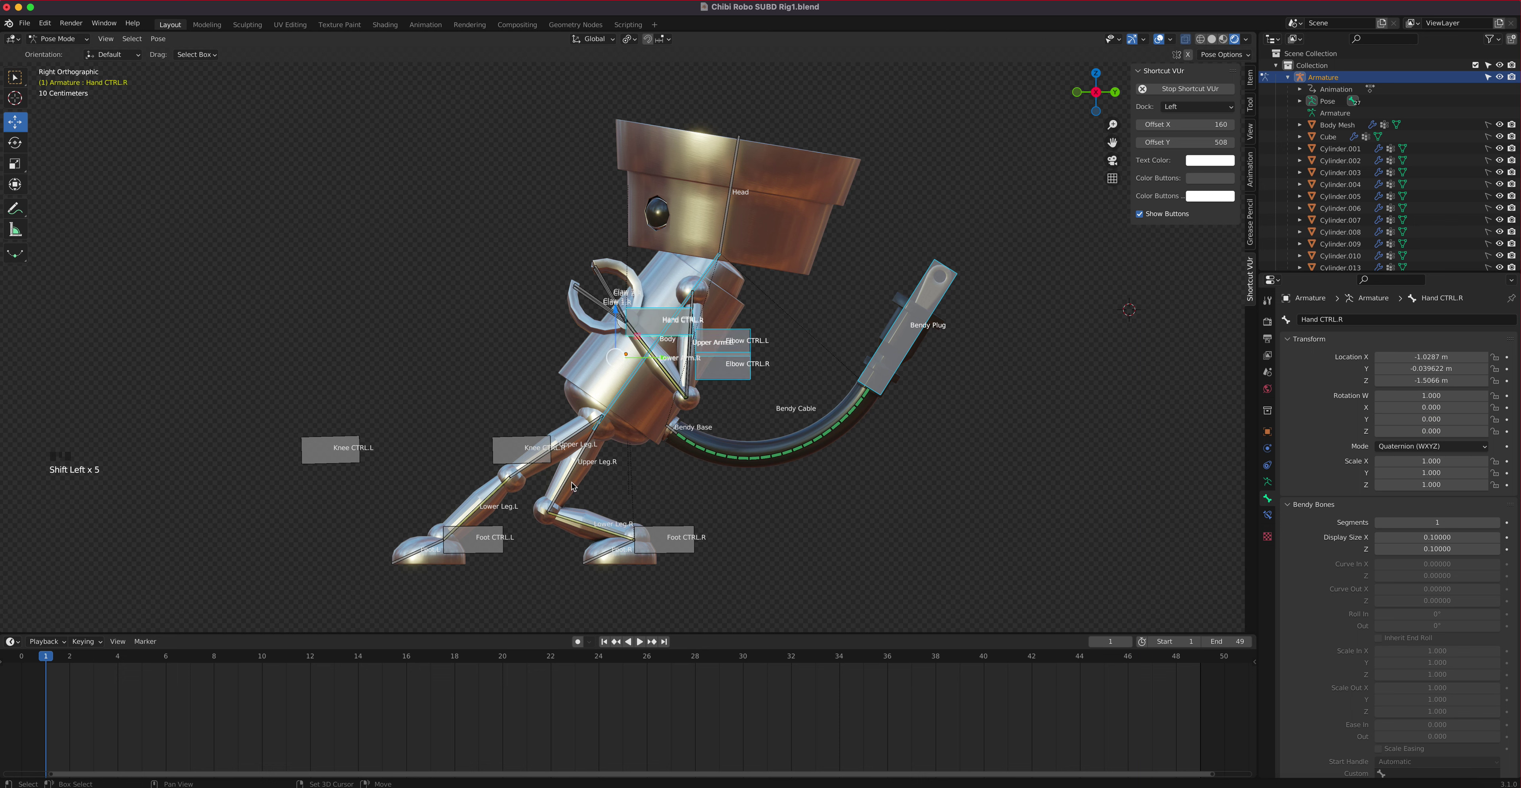
{"action": "left_click", "coordinate": [494, 449], "text": "shift"}
{"action": "left_click", "coordinate": [327, 454], "text": "shift"}
{"action": "left_click", "coordinate": [482, 554], "text": "shift"}
{"action": "left_click", "coordinate": [674, 552], "text": "shift"}
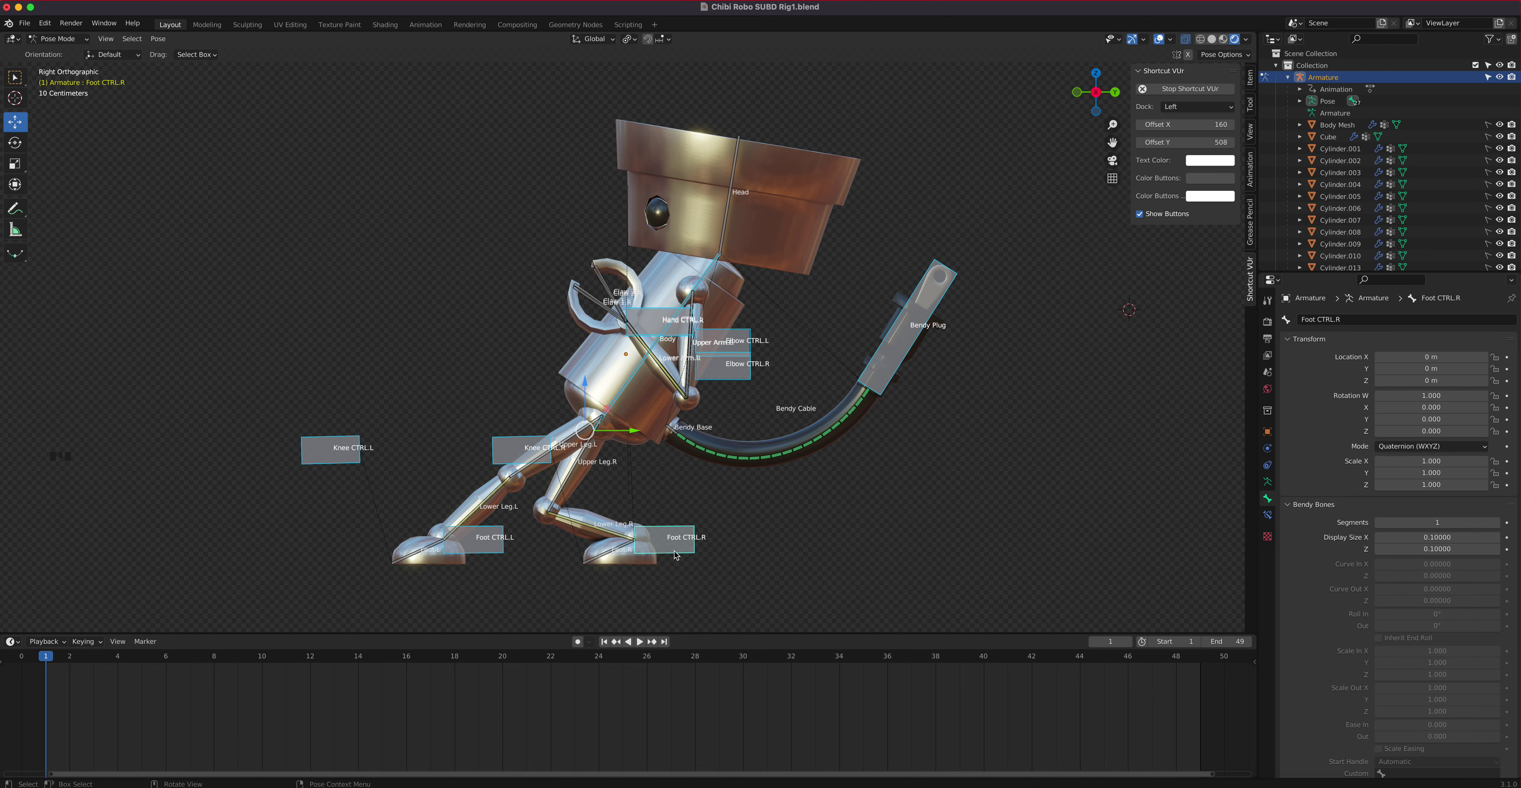
{"action": "mouse_move", "coordinate": [689, 410]}
{"action": "middle_mouse_down"}
{"action": "mouse_move", "coordinate": [872, 407]}
{"action": "mouse_move", "coordinate": [618, 388]}
{"action": "mouse_move", "coordinate": [802, 399]}
{"action": "mouse_move", "coordinate": [657, 388]}
{"action": "mouse_move", "coordinate": [675, 388]}
{"action": "middle_mouse_up"}
{"action": "key", "text": "KP_3"}
{"action": "key", "text": "i"}
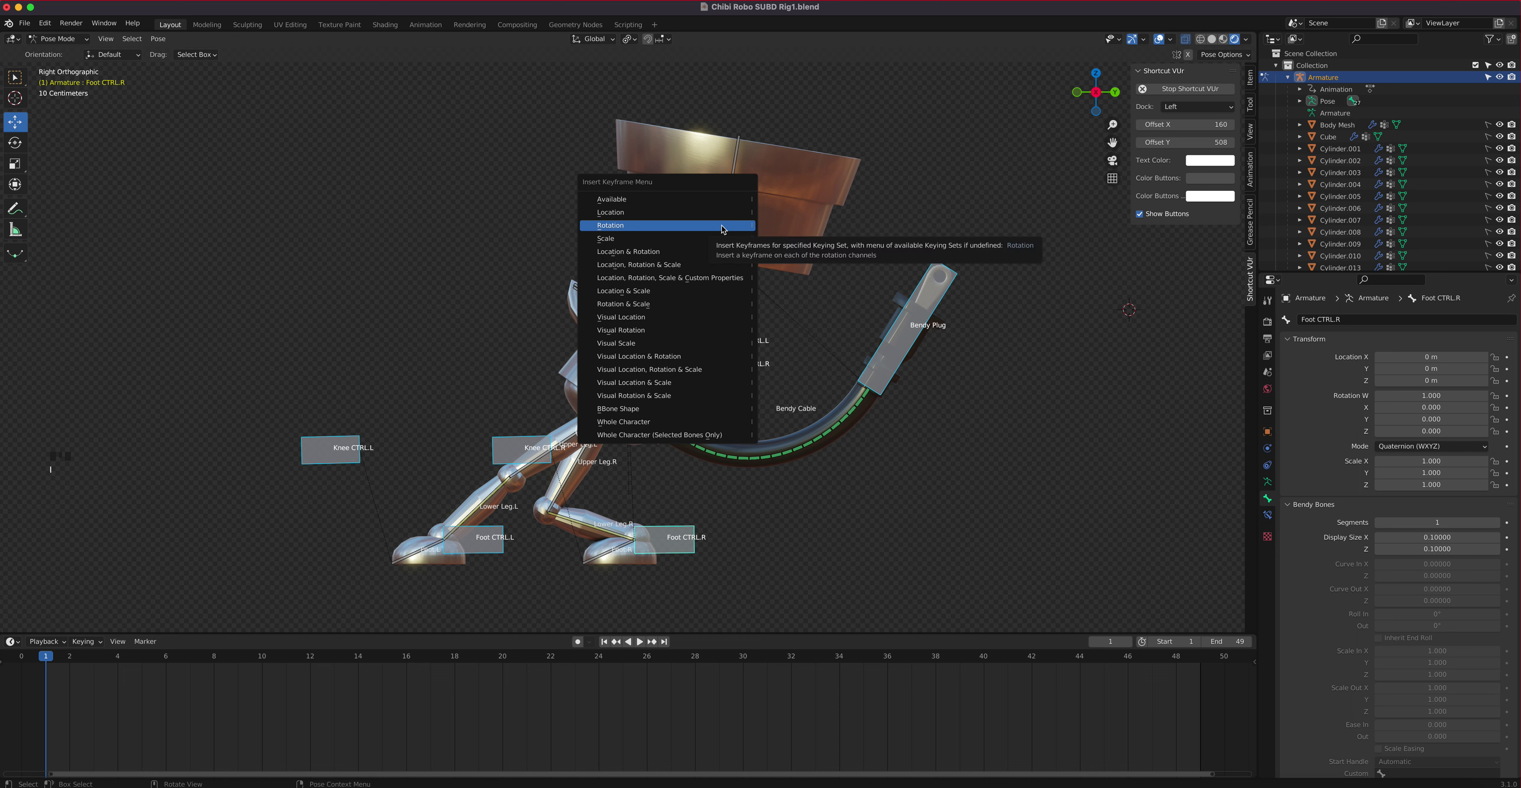
{"action": "left_click", "coordinate": [723, 229]}
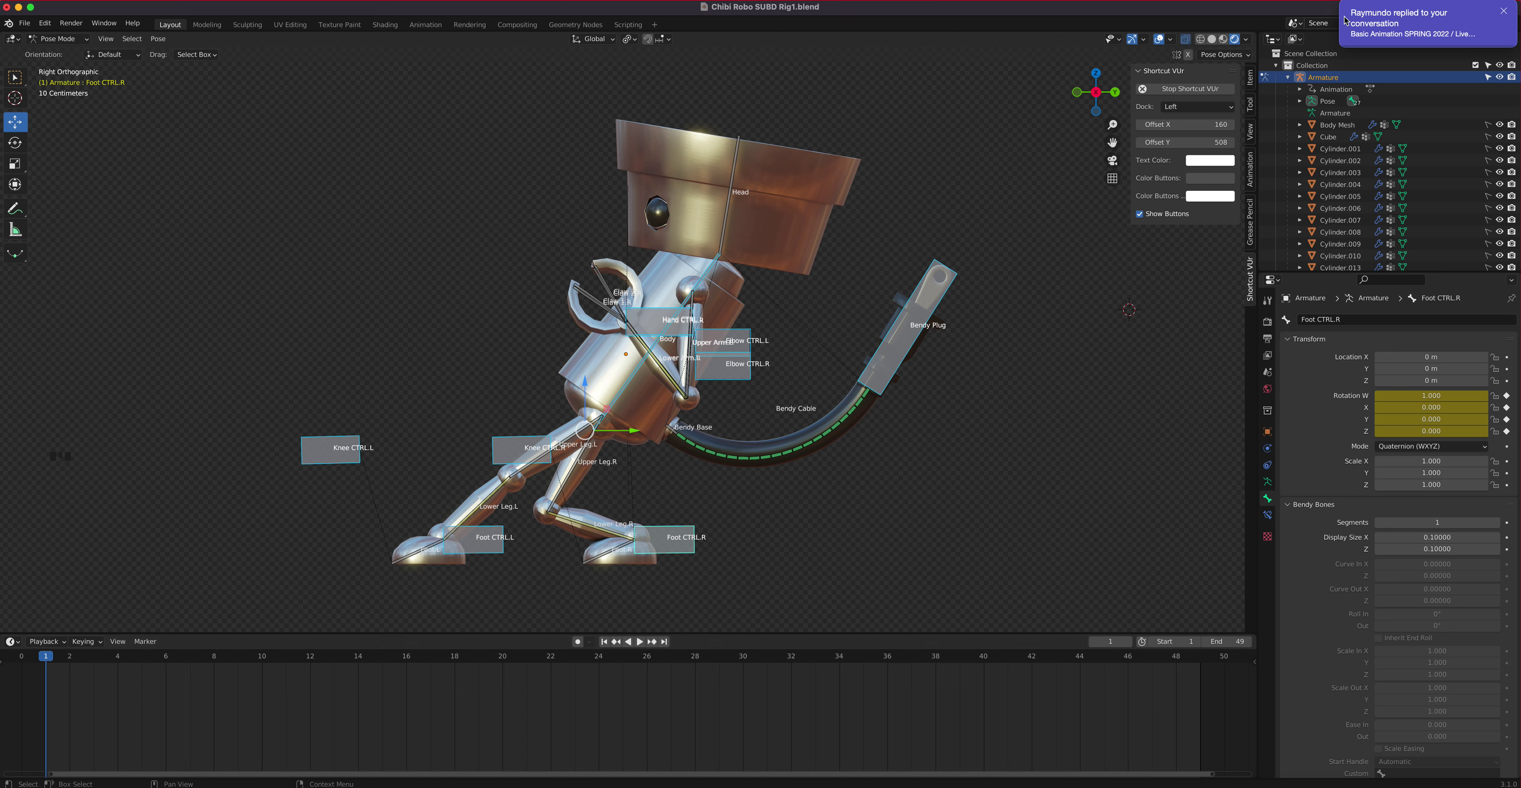
{"action": "left_click", "coordinate": [1506, 11]}
{"action": "left_click", "coordinate": [1503, 13]}
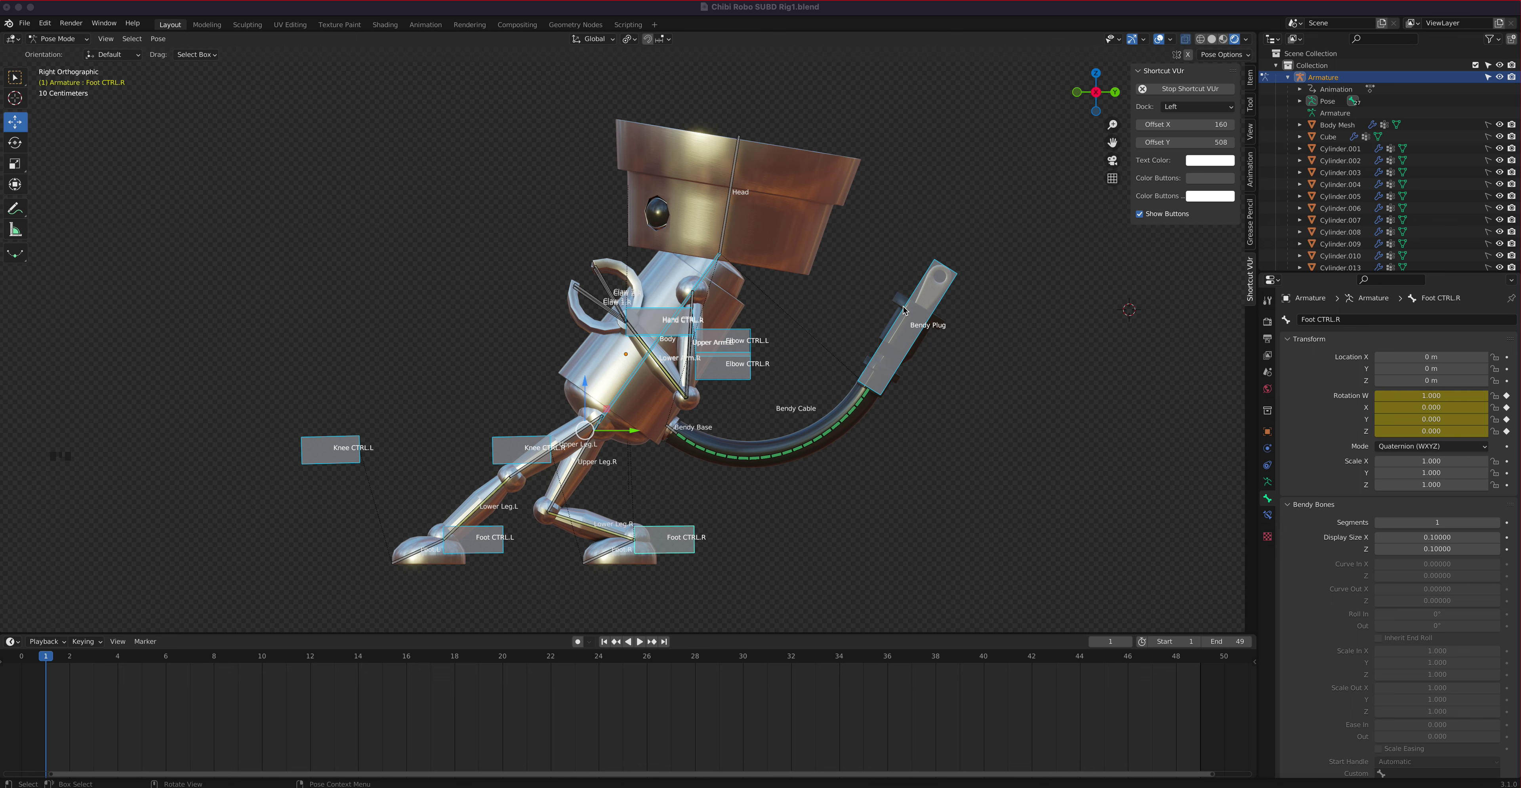
Scrub the timeline to frame 25 and back to frame 1.
{"action": "left_click_drag", "start_coordinate": [48, 657], "coordinate": [620, 704]}
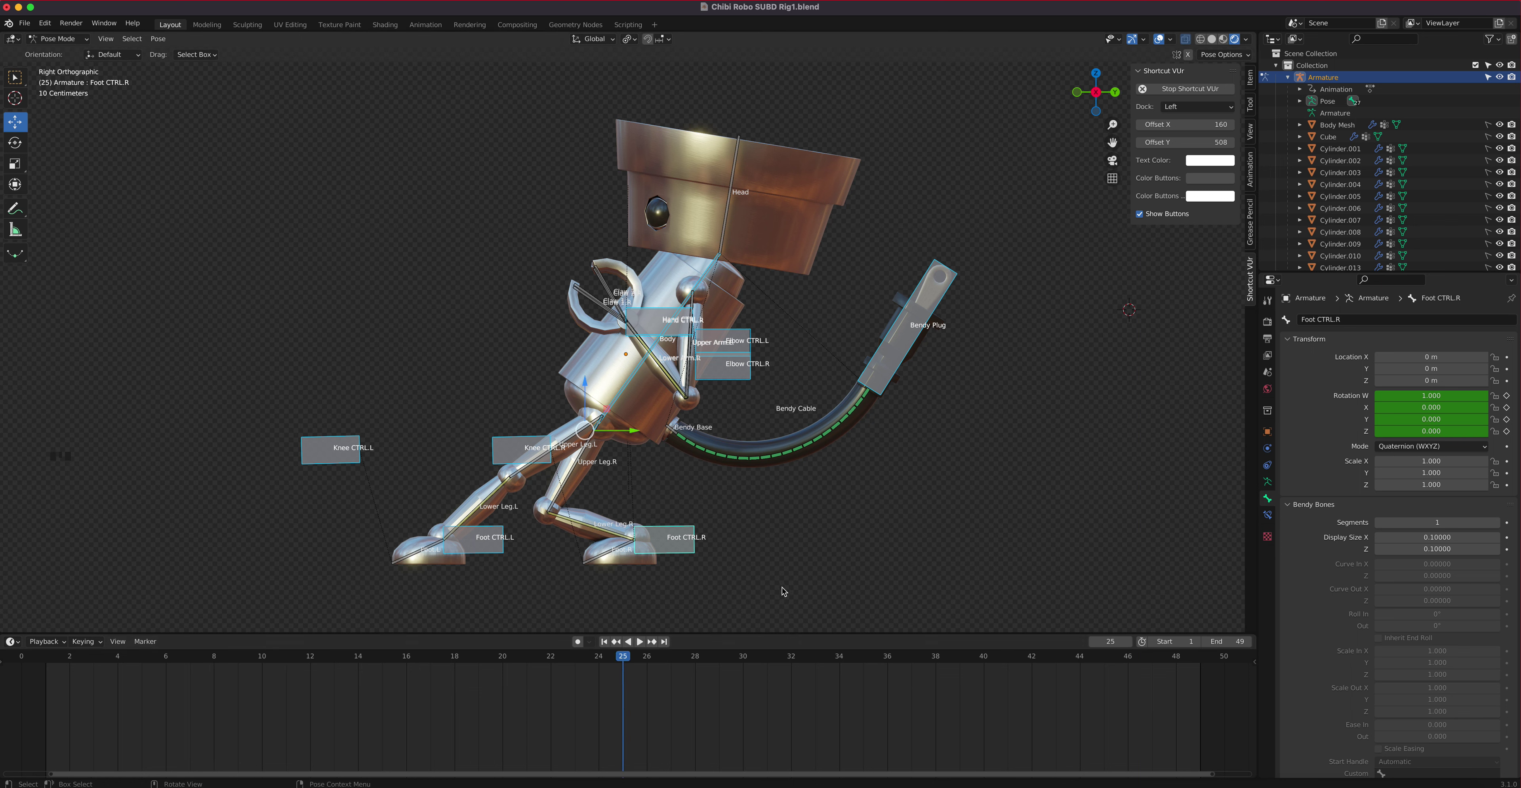
{"action": "left_click", "coordinate": [624, 657]}
{"action": "left_click_drag", "start_coordinate": [621, 665], "coordinate": [46, 665]}
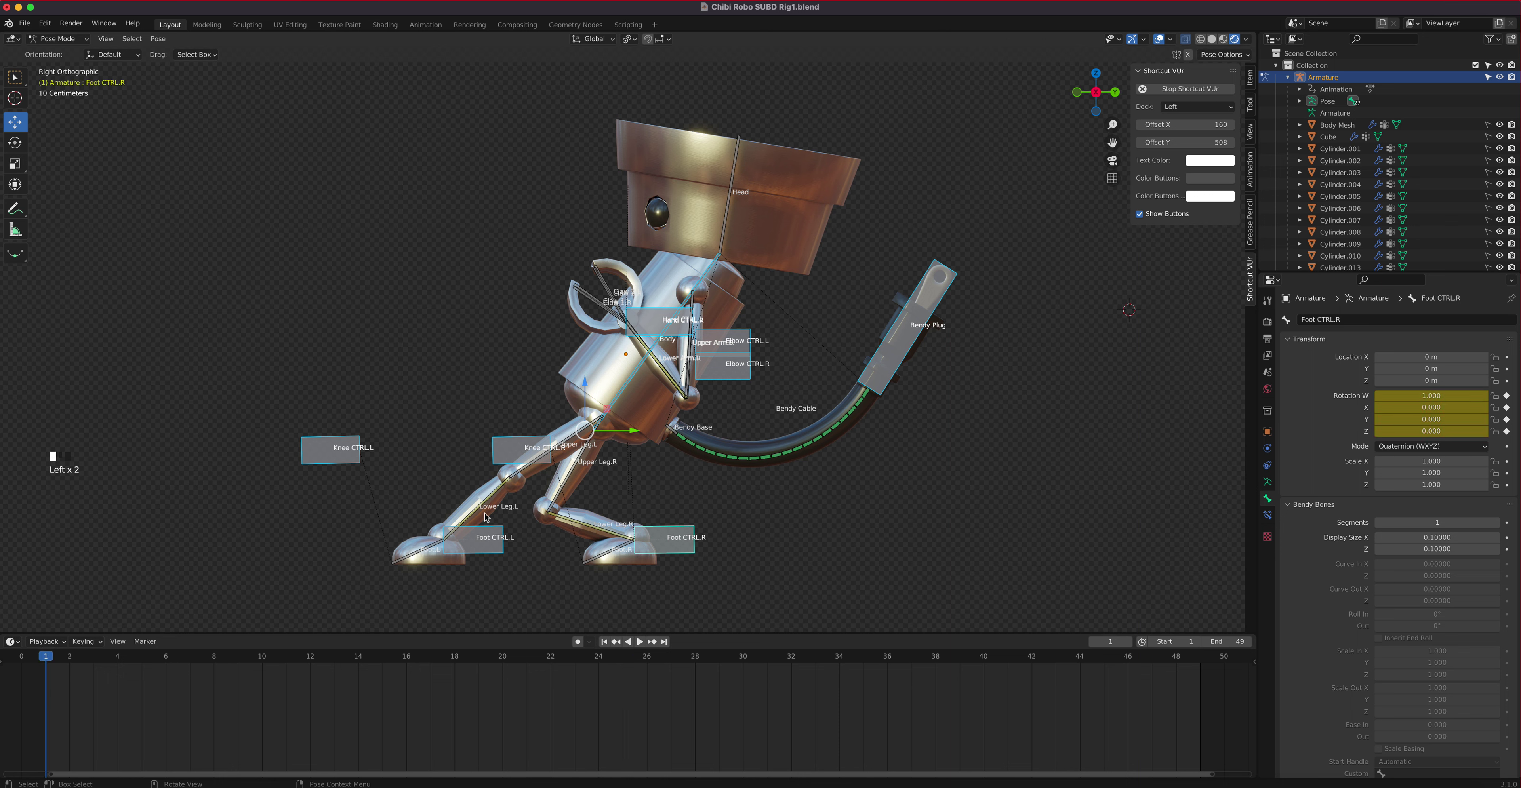
Insert location keyframes at frame 1 on the Body, Bendy Plug and all elbow, hand, knee and foot control bones.
{"action": "key", "text": "i"}
{"action": "left_click", "coordinate": [507, 382]}
{"action": "key", "text": "i"}
{"action": "key", "text": "ctrl+z"}
{"action": "key", "text": "i"}
{"action": "left_click", "coordinate": [535, 352]}
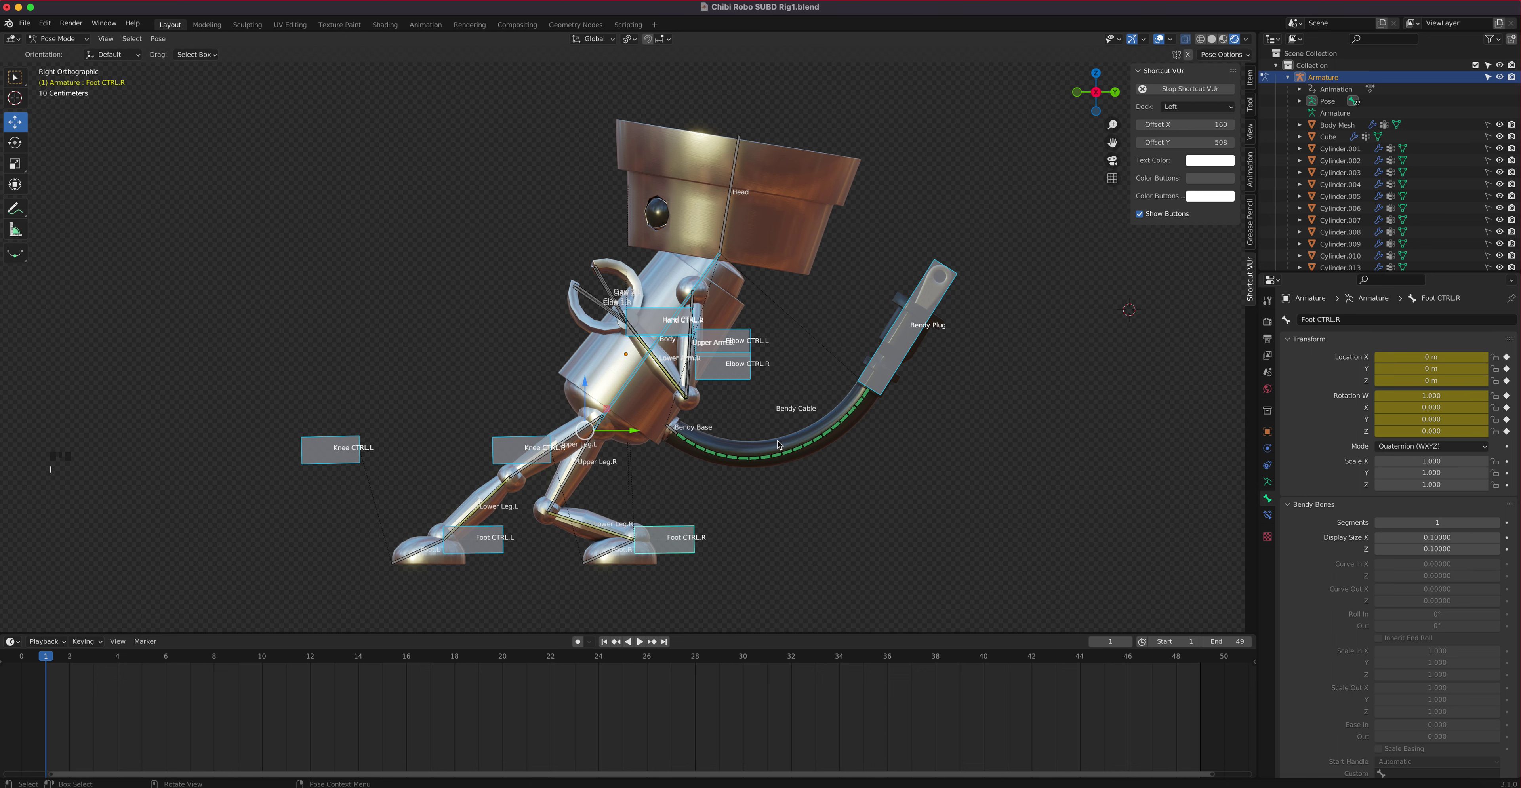
Test the frame 1 keys by lowering Foot CTRL.R about 0.42 m along Z and scrubbing the timeline back to frame 1.
{"action": "left_click", "coordinate": [351, 464]}
{"action": "left_click", "coordinate": [488, 548]}
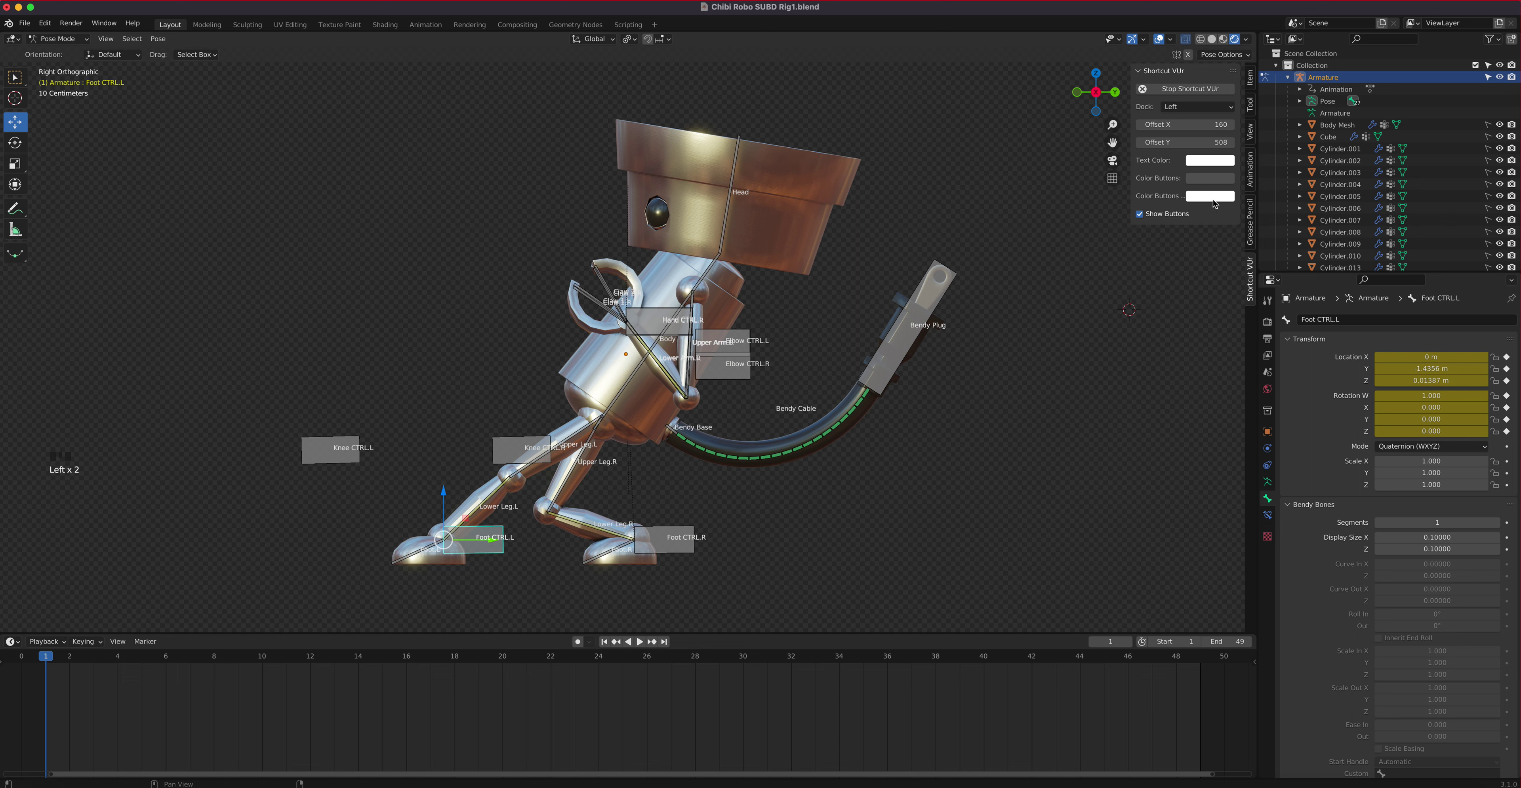
{"action": "left_click", "coordinate": [685, 551]}
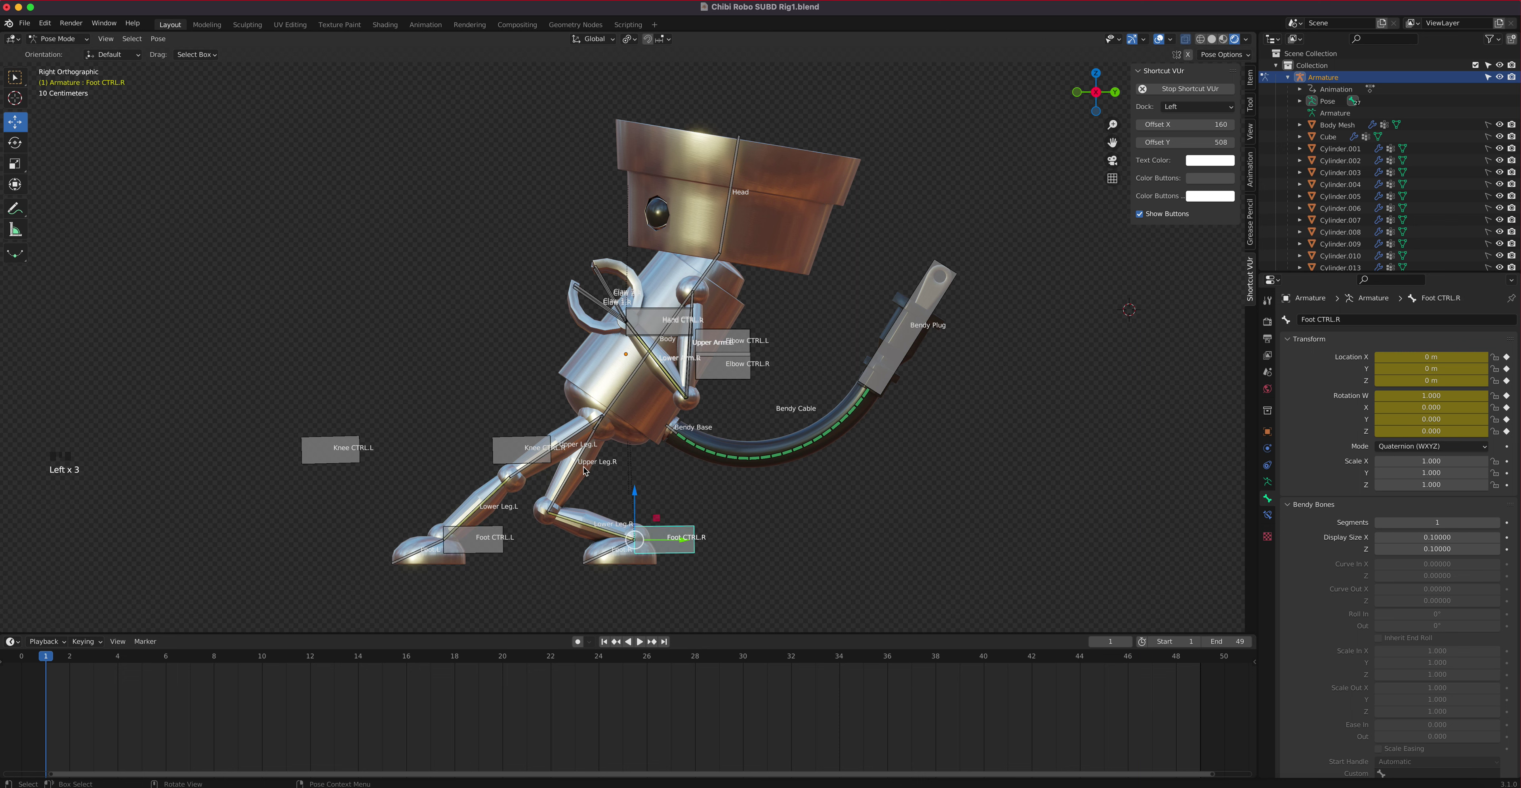
{"action": "left_click_drag", "start_coordinate": [635, 507], "coordinate": [634, 564]}
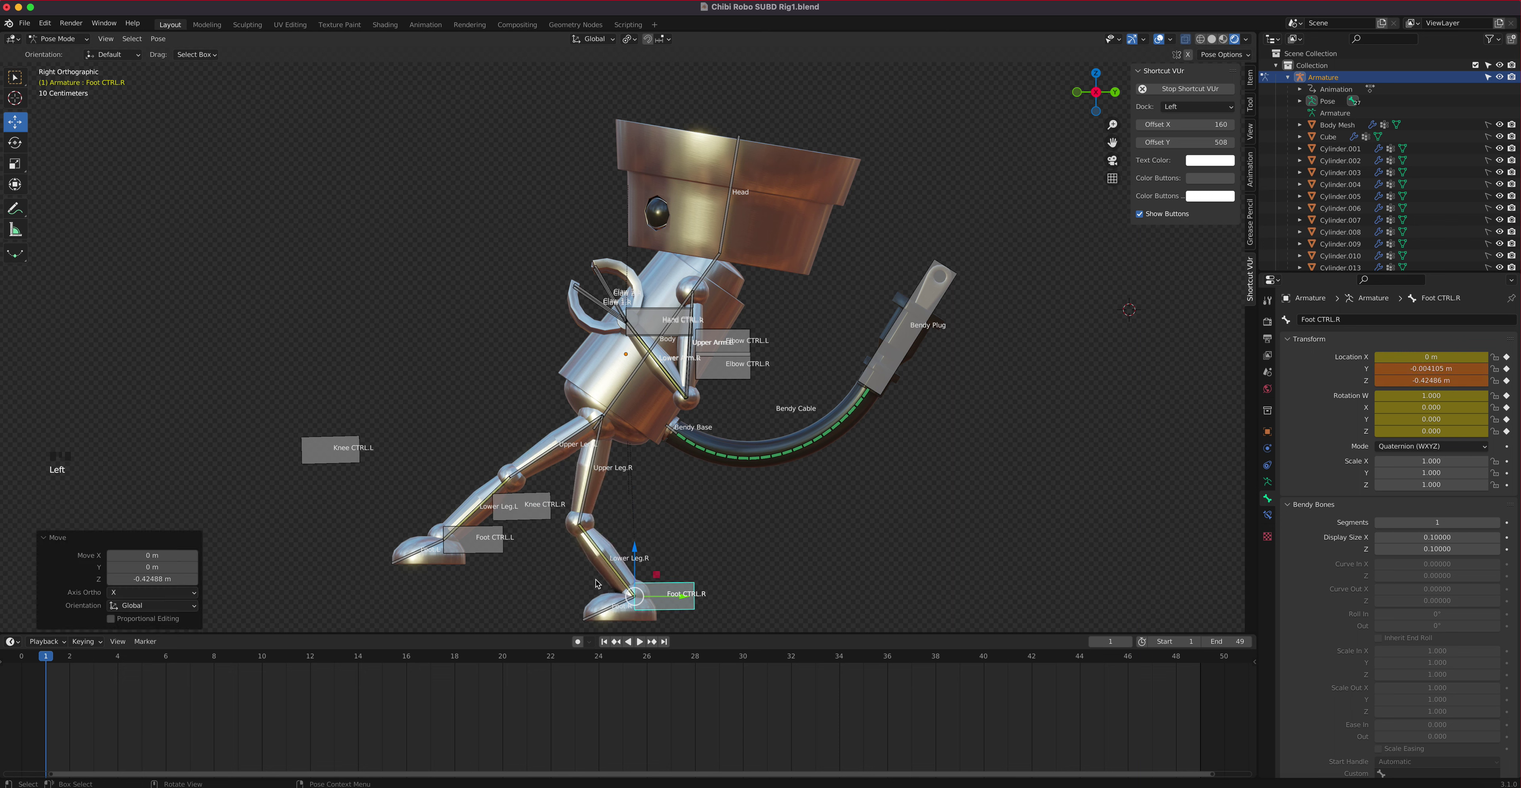
{"action": "left_click_drag", "start_coordinate": [78, 657], "coordinate": [46, 672]}
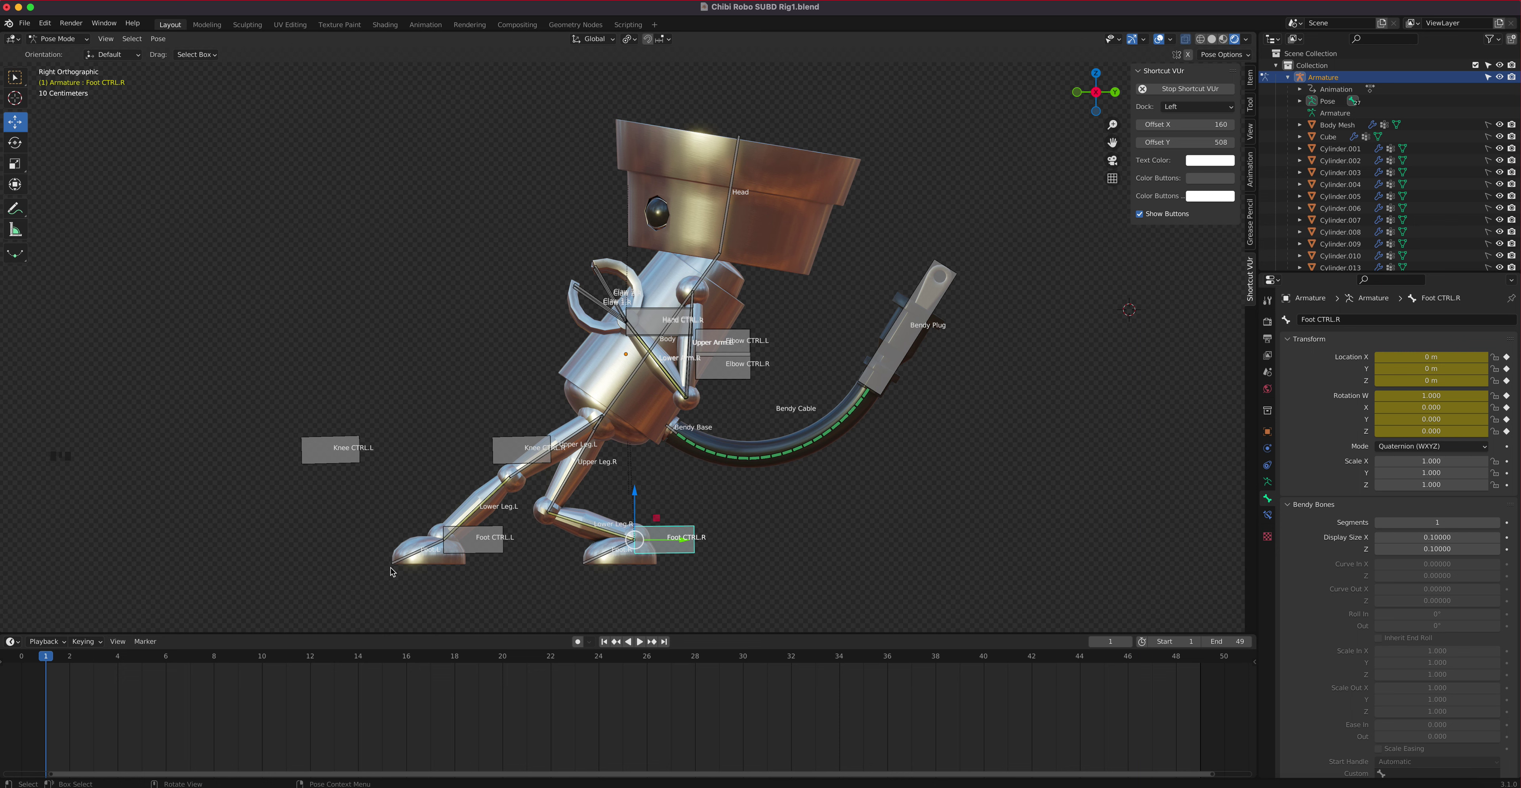
{"action": "left_click", "coordinate": [899, 366]}
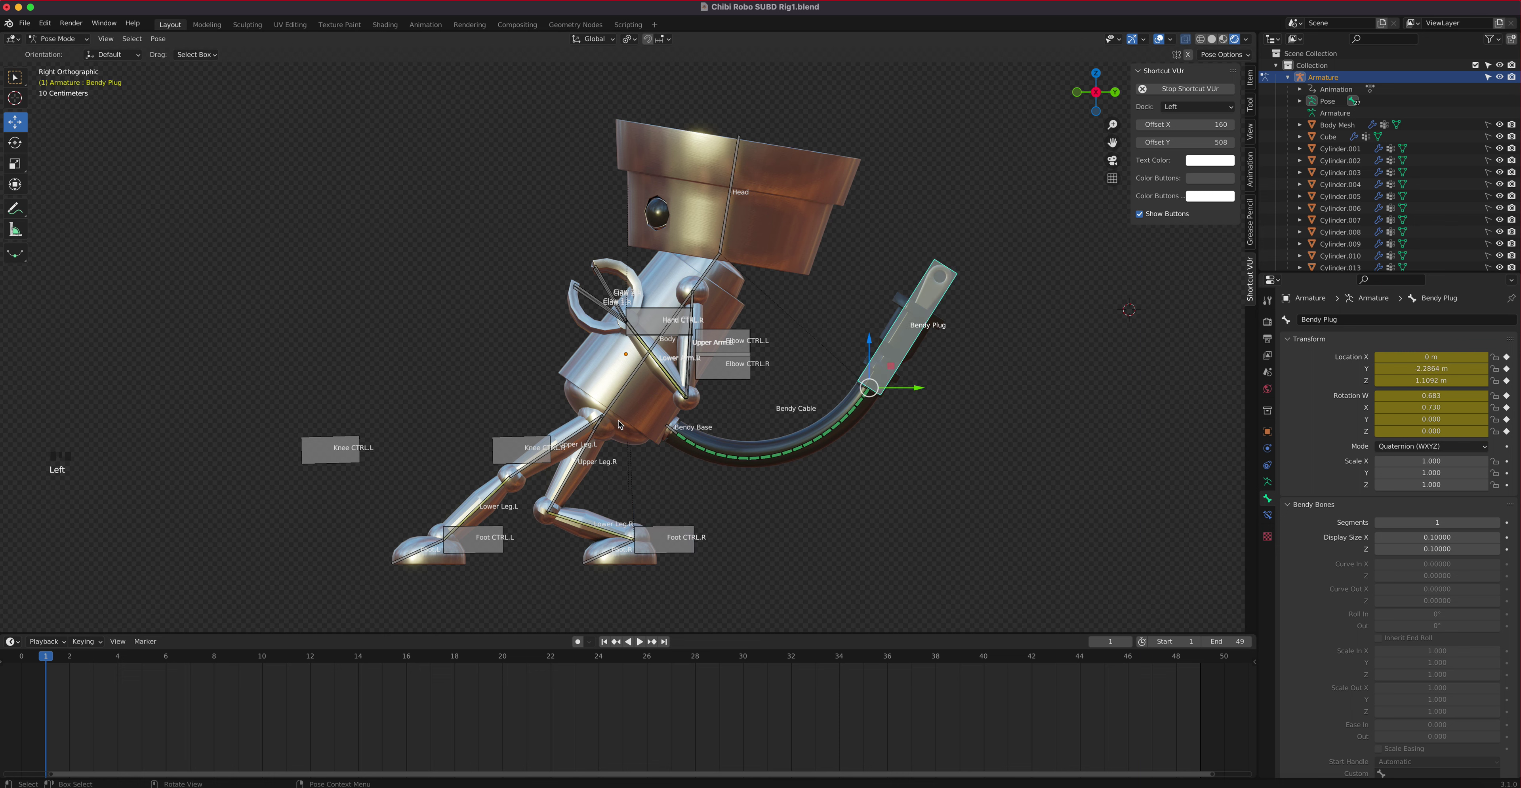
At frame 25, move Foot CTRL.R, the Body and both elbow and hand control bones together about 1.43 m along negative Y.
{"action": "left_click", "coordinate": [634, 558]}
{"action": "left_click_drag", "start_coordinate": [56, 663], "coordinate": [617, 691]}
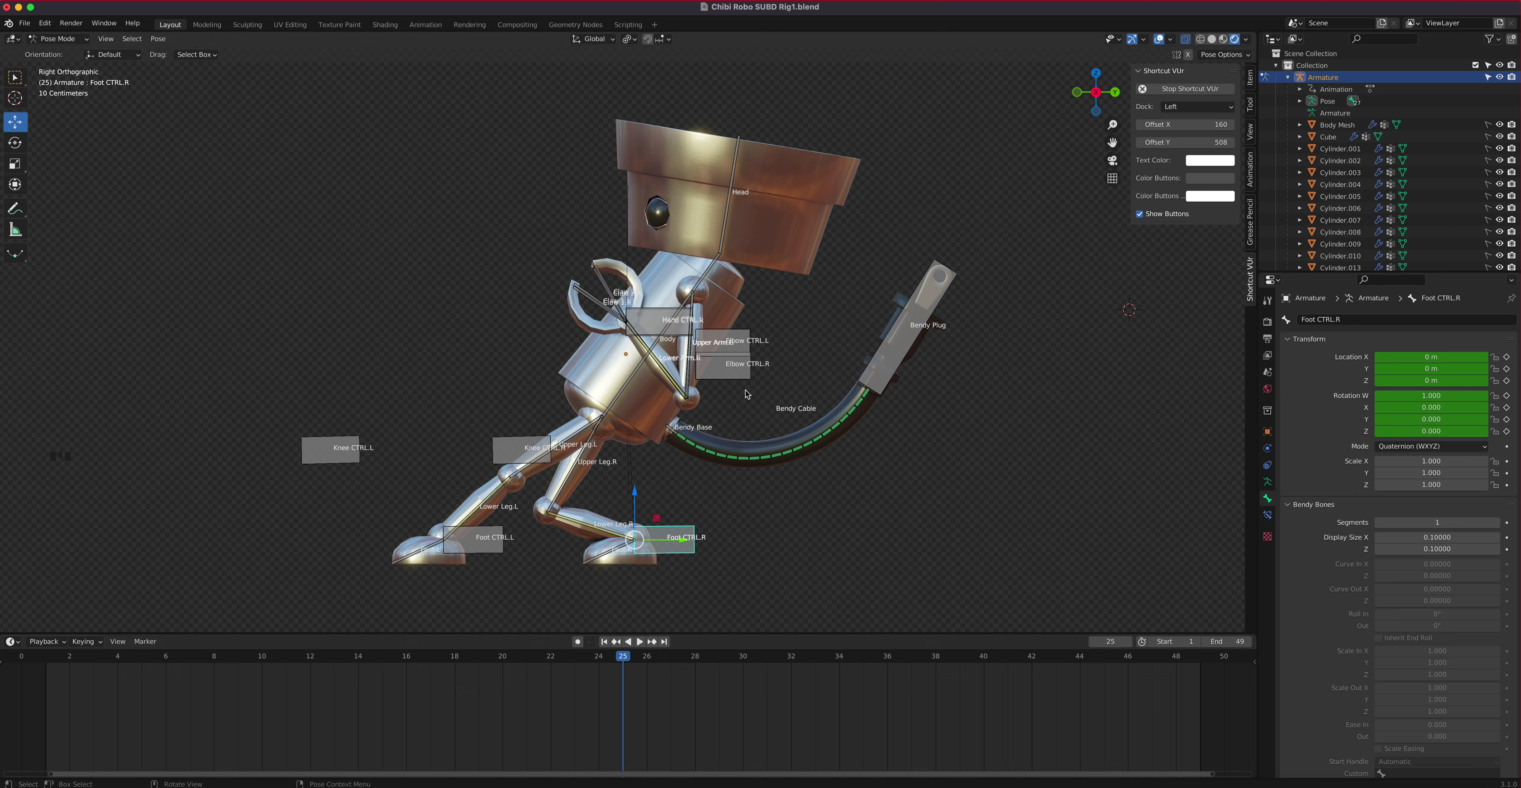
{"action": "left_click", "coordinate": [747, 376], "text": "shift"}
{"action": "left_click", "coordinate": [717, 344], "text": "shift"}
{"action": "left_click", "coordinate": [657, 317], "text": "shift"}
{"action": "left_click", "coordinate": [657, 317], "text": "shift"}
{"action": "left_click", "coordinate": [617, 403], "text": "shift"}
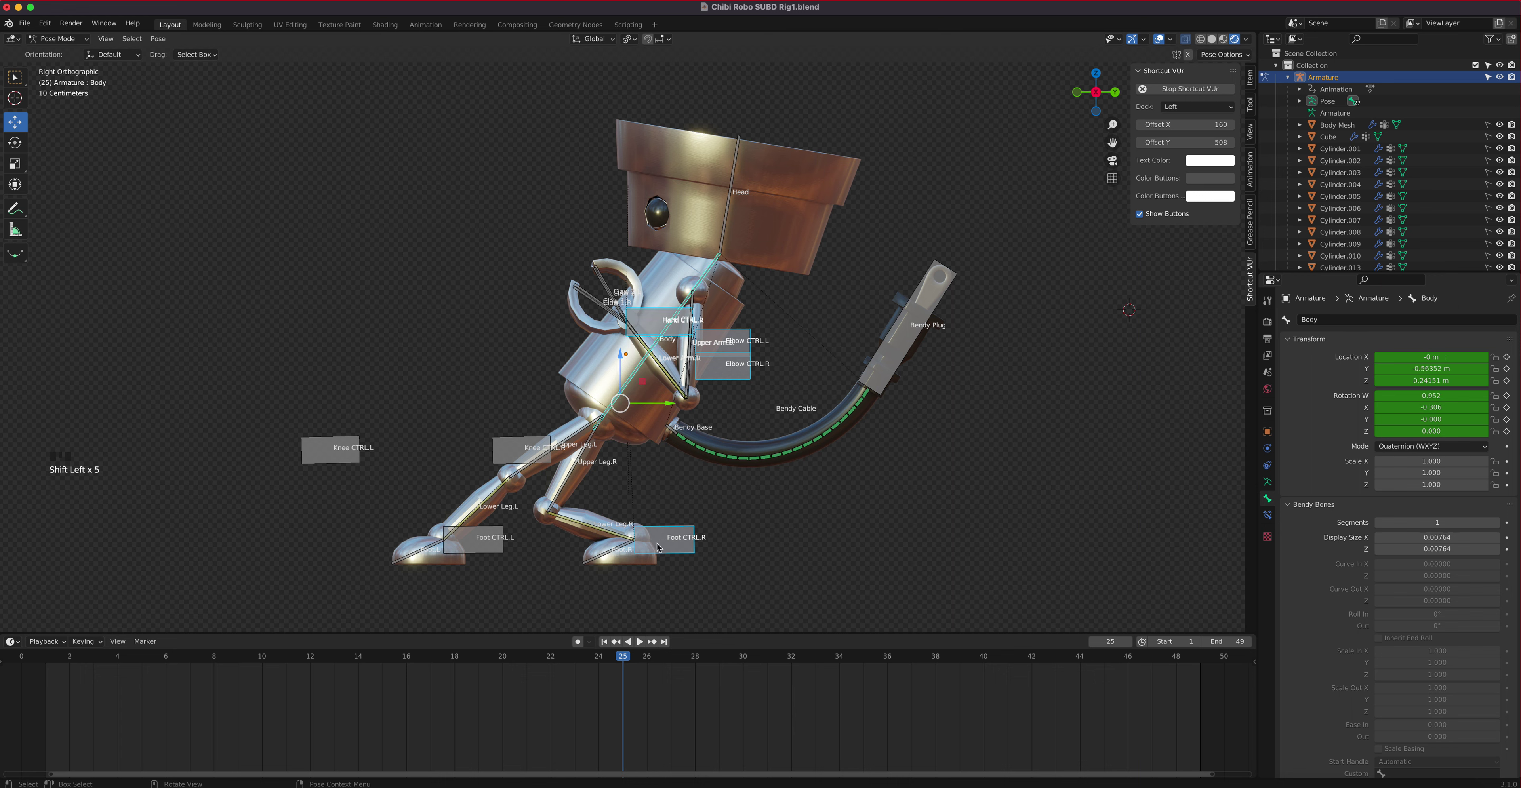
{"action": "left_click_drag", "start_coordinate": [670, 406], "coordinate": [545, 416]}
{"action": "right_click", "coordinate": [545, 416]}
{"action": "left_click_drag", "start_coordinate": [670, 406], "coordinate": [475, 443]}
Move Foot CTRL.R alone about another 1.43 m along negative Y and insert a location keyframe at frame 25.
{"action": "middle_click_drag", "start_coordinate": [500, 450], "coordinate": [592, 507]}
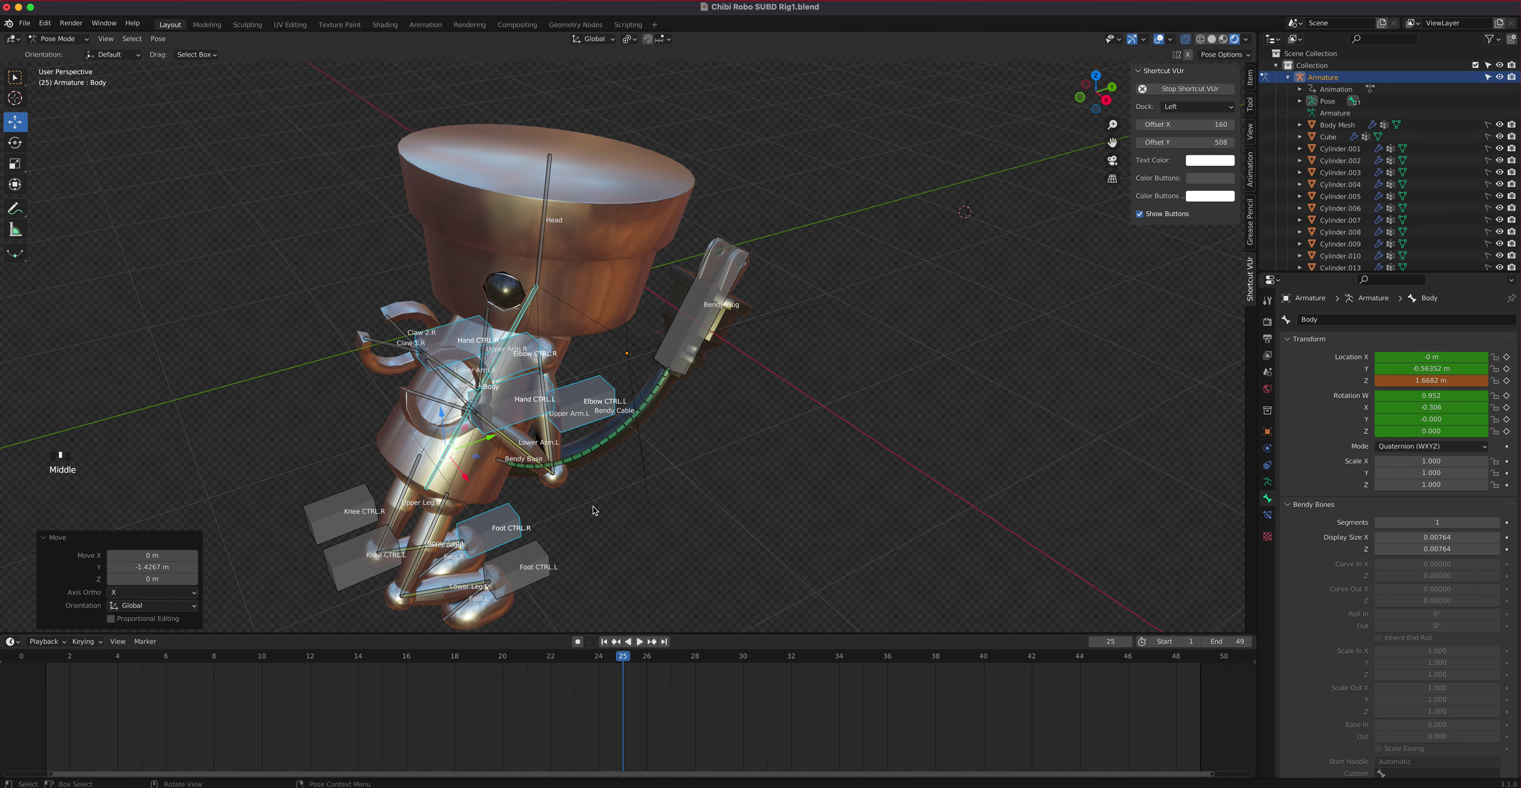
{"action": "left_click", "coordinate": [490, 523]}
{"action": "key", "text": "KP_3"}
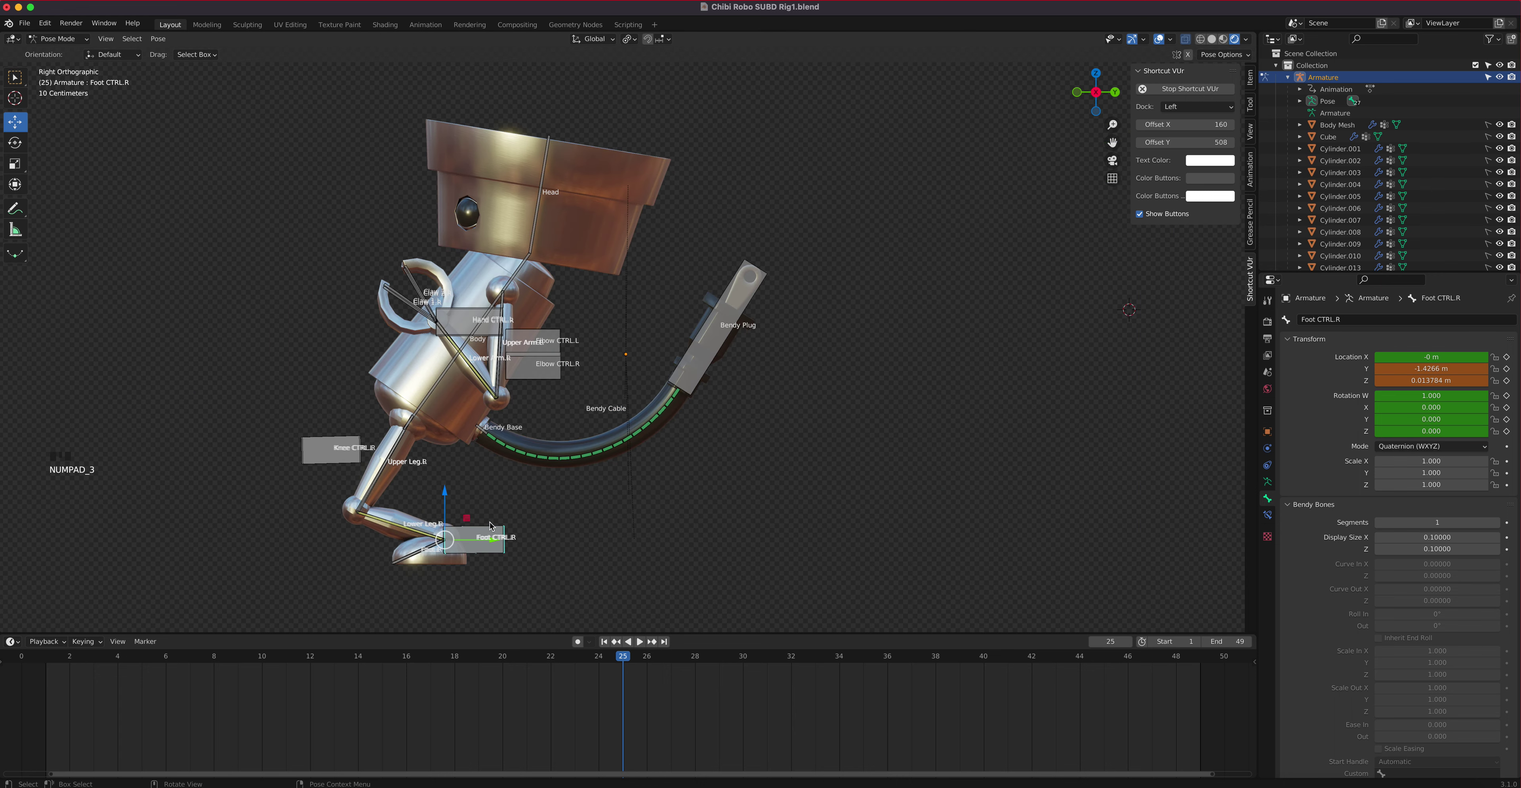
{"action": "left_click_drag", "start_coordinate": [491, 539], "coordinate": [300, 561]}
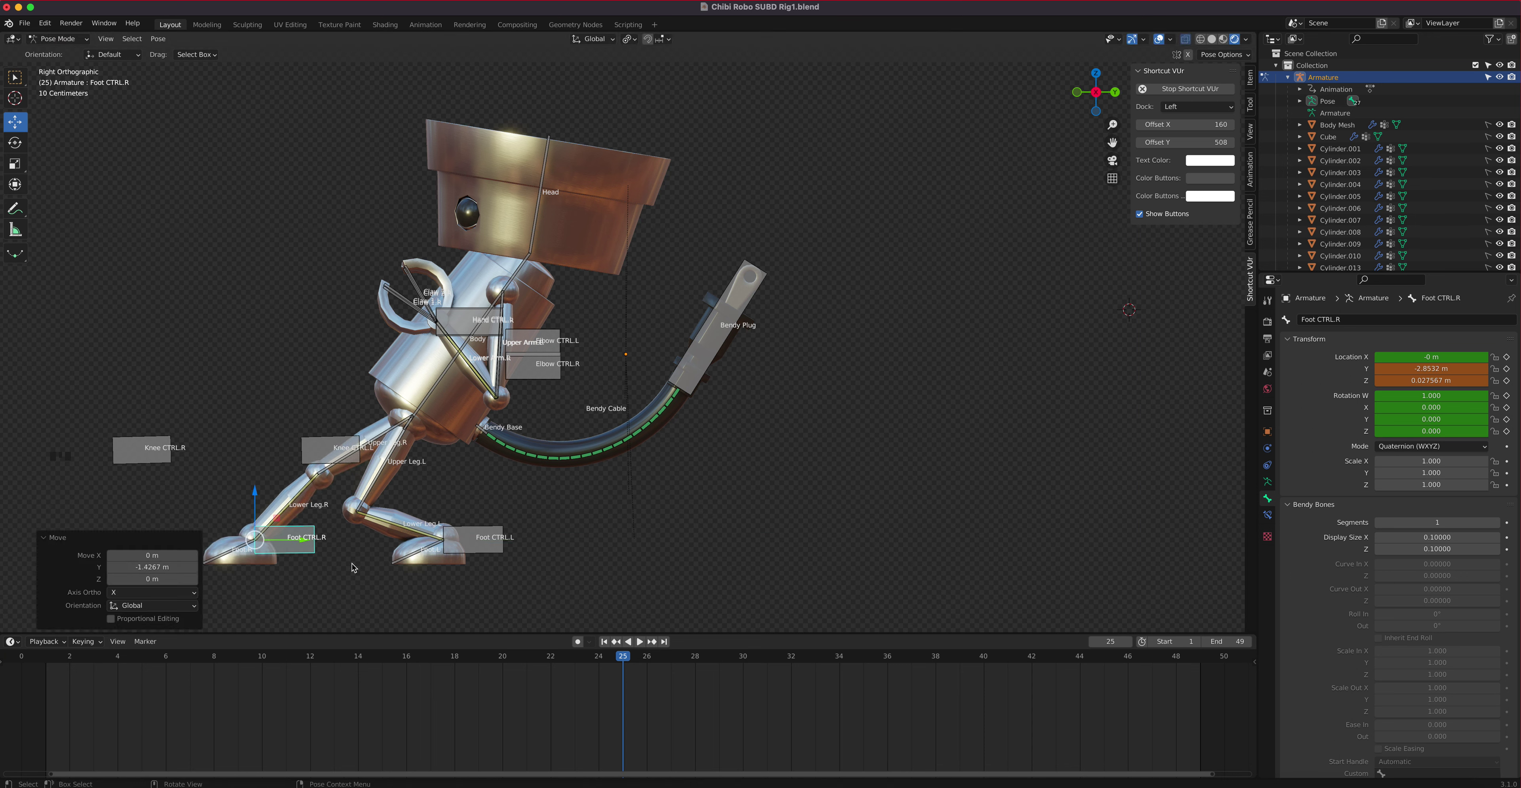
{"action": "key", "text": "i"}
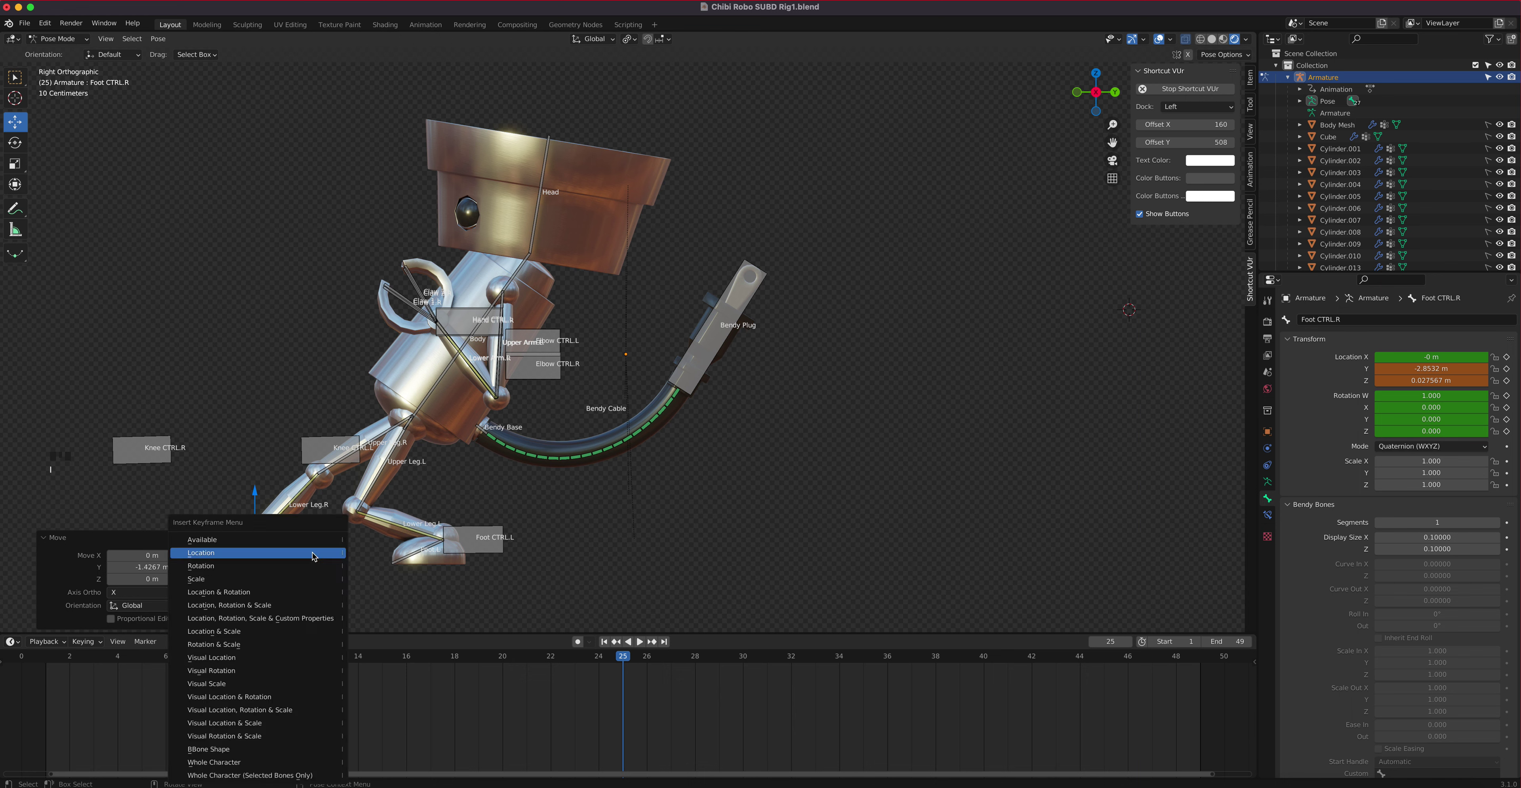
{"action": "left_click", "coordinate": [314, 554]}
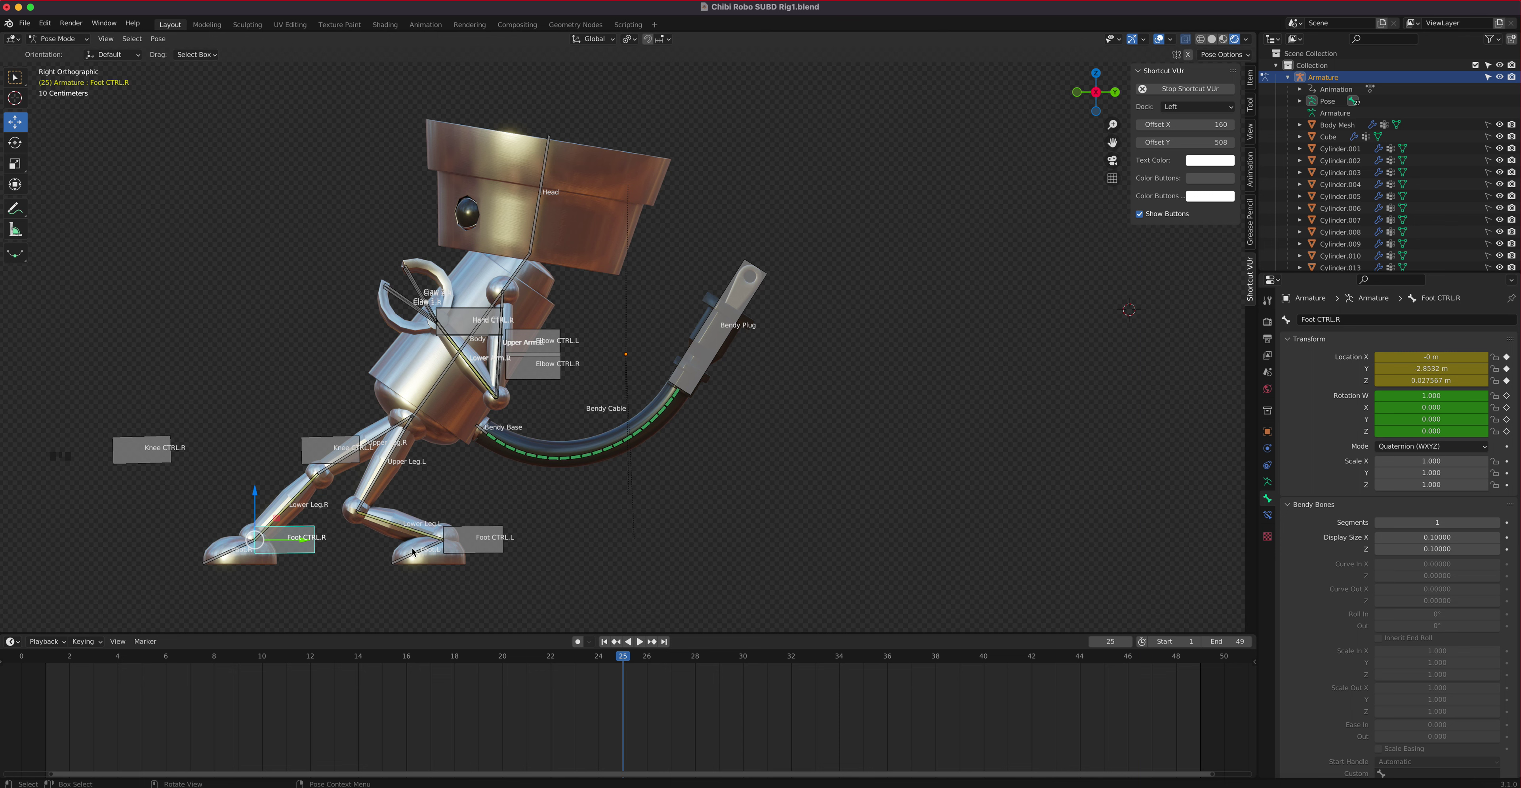
Insert location keyframes at frame 25 on the foot, knee, elbow and hand control bones, the Body and the Bendy Plug.
{"action": "left_click", "coordinate": [481, 550], "text": "shift"}
{"action": "left_click", "coordinate": [319, 449], "text": "shift"}
{"action": "left_click", "coordinate": [139, 461], "text": "shift"}
{"action": "left_click", "coordinate": [522, 358], "text": "shift"}
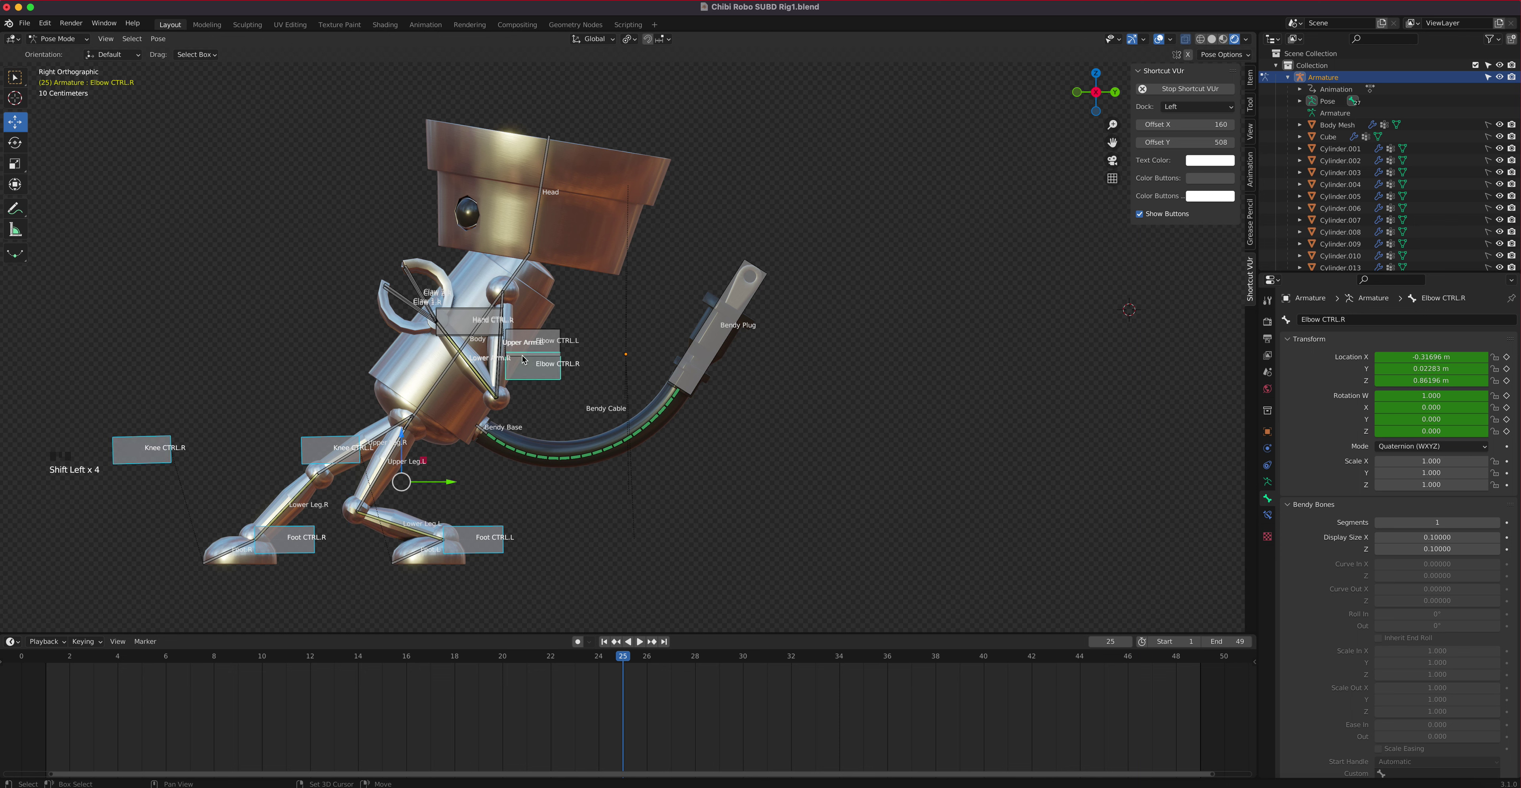
{"action": "left_click", "coordinate": [524, 338], "text": "shift"}
{"action": "left_click", "coordinate": [450, 322], "text": "shift"}
{"action": "left_click", "coordinate": [450, 322], "text": "shift"}
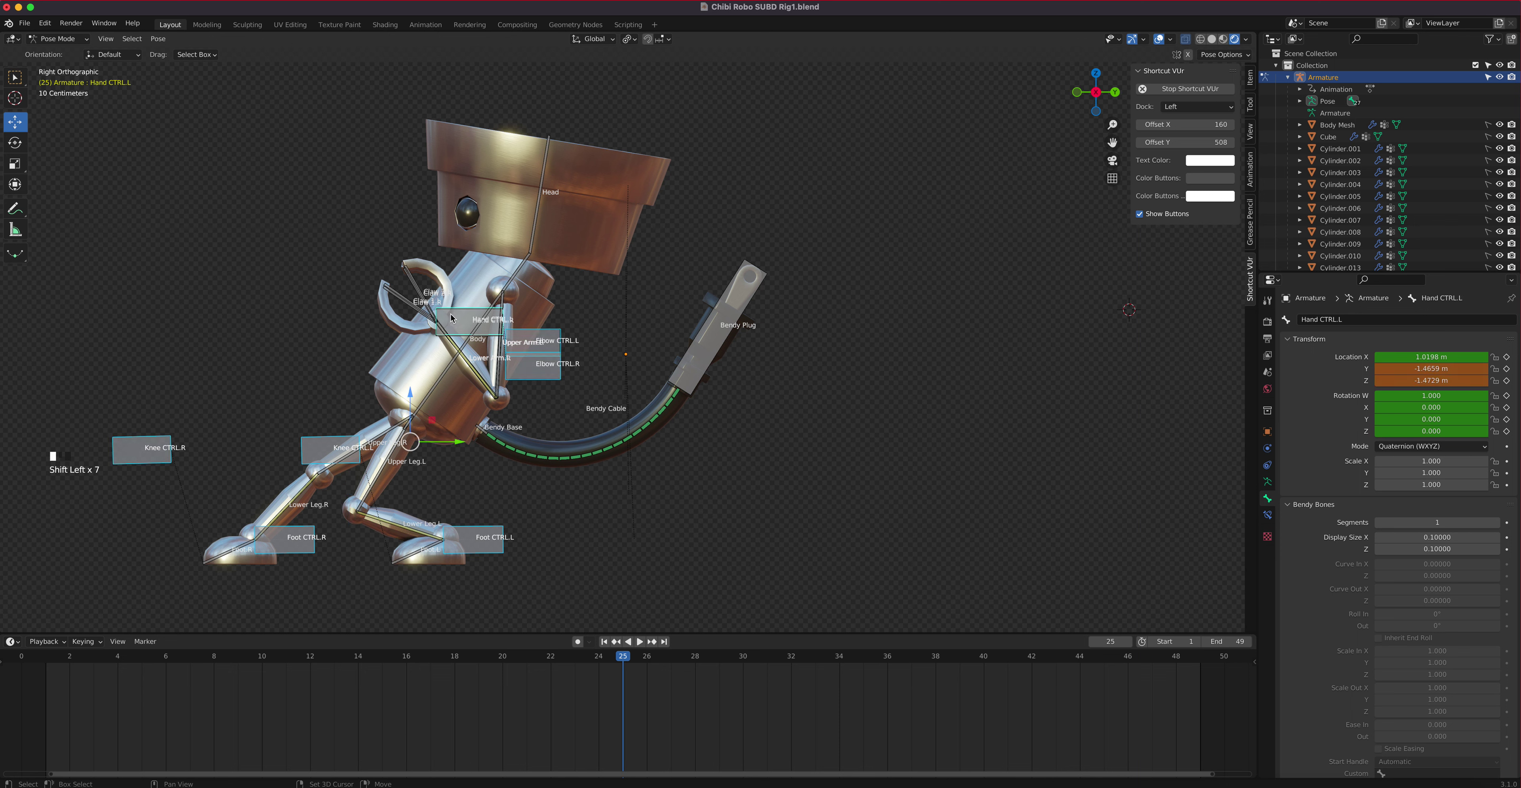
{"action": "left_click", "coordinate": [450, 365], "text": "shift"}
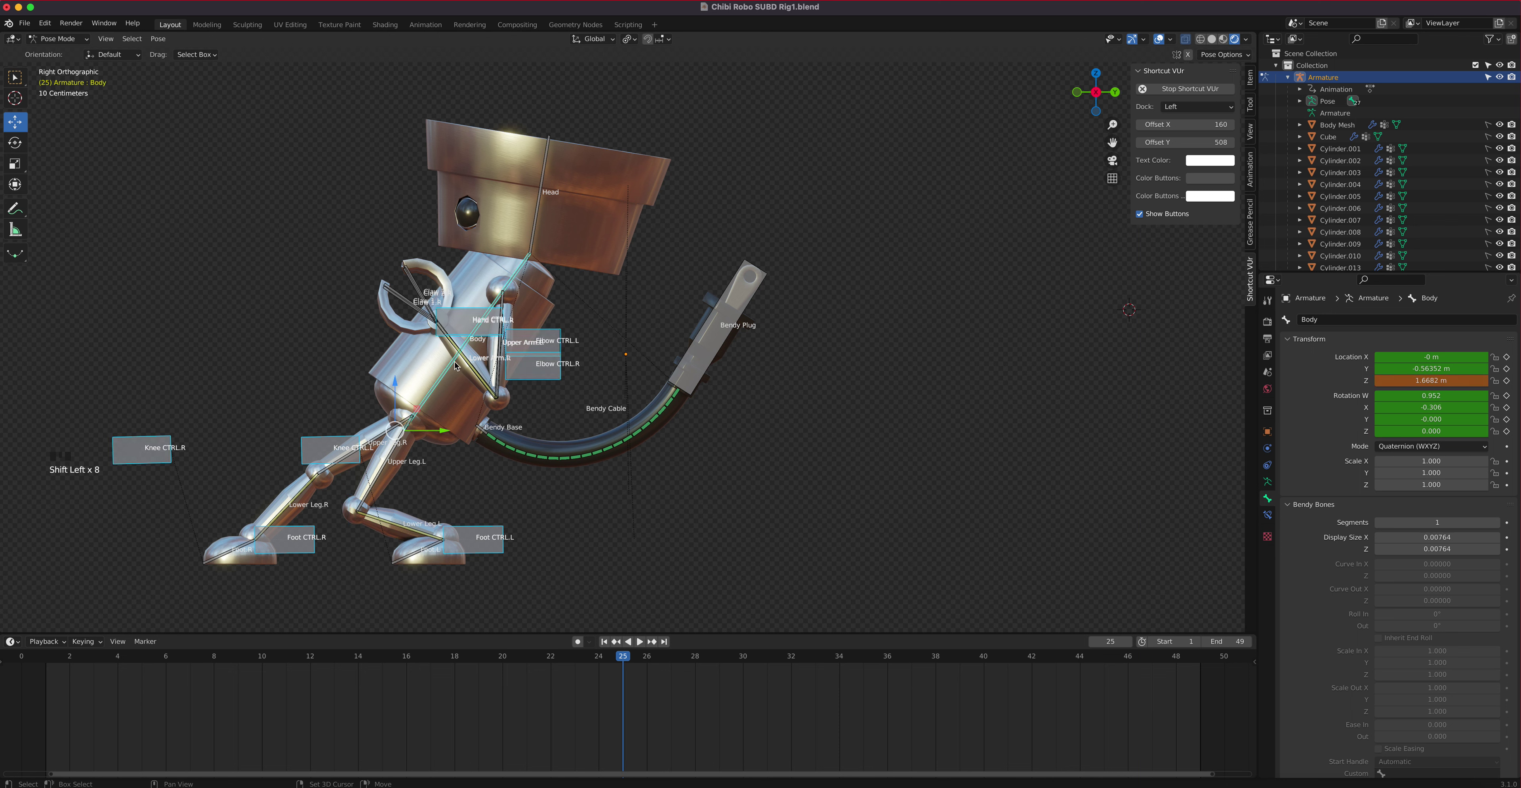
{"action": "left_click", "coordinate": [758, 289], "text": "shift"}
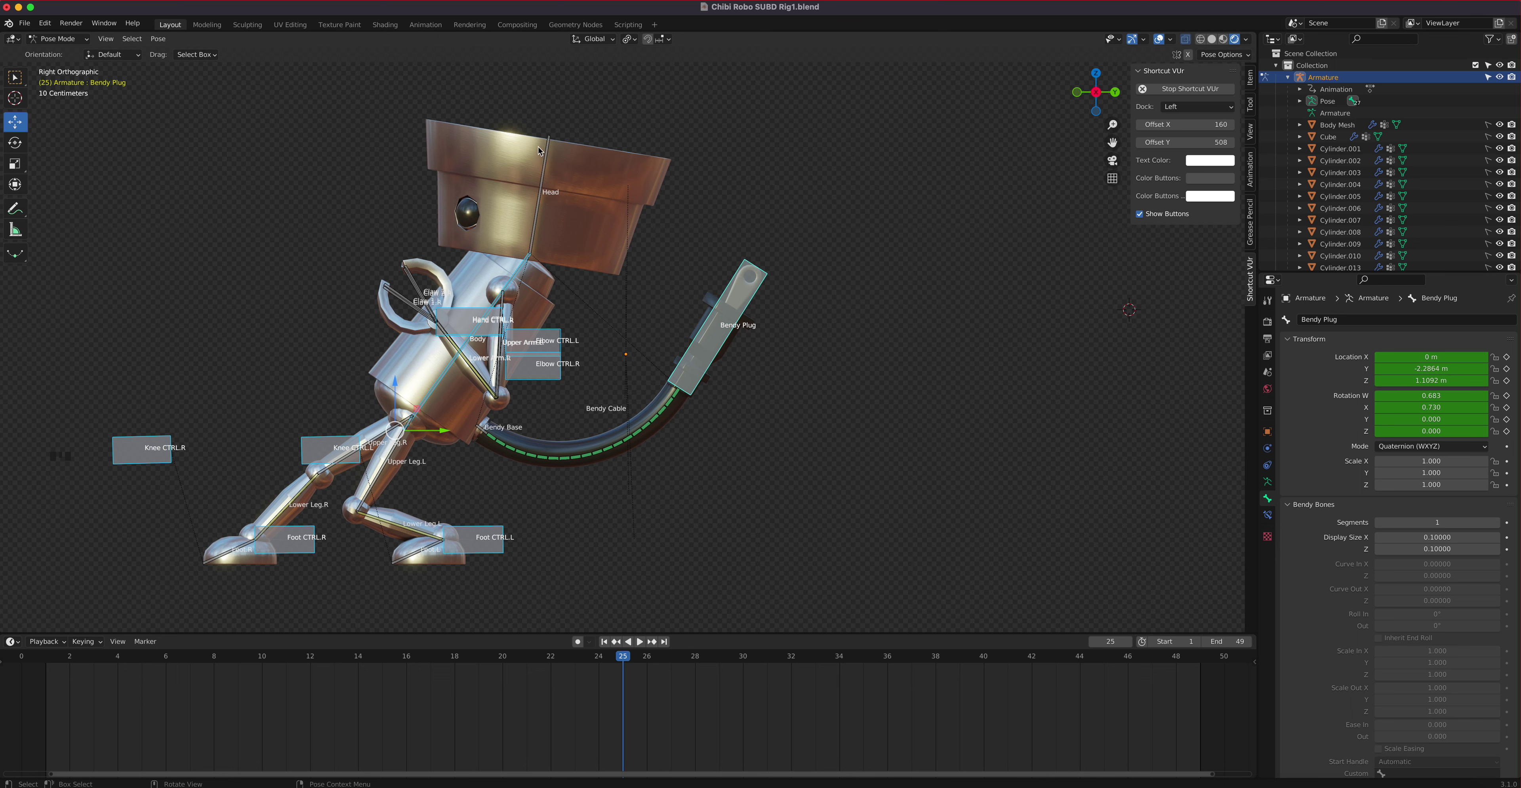
{"action": "key", "text": "i"}
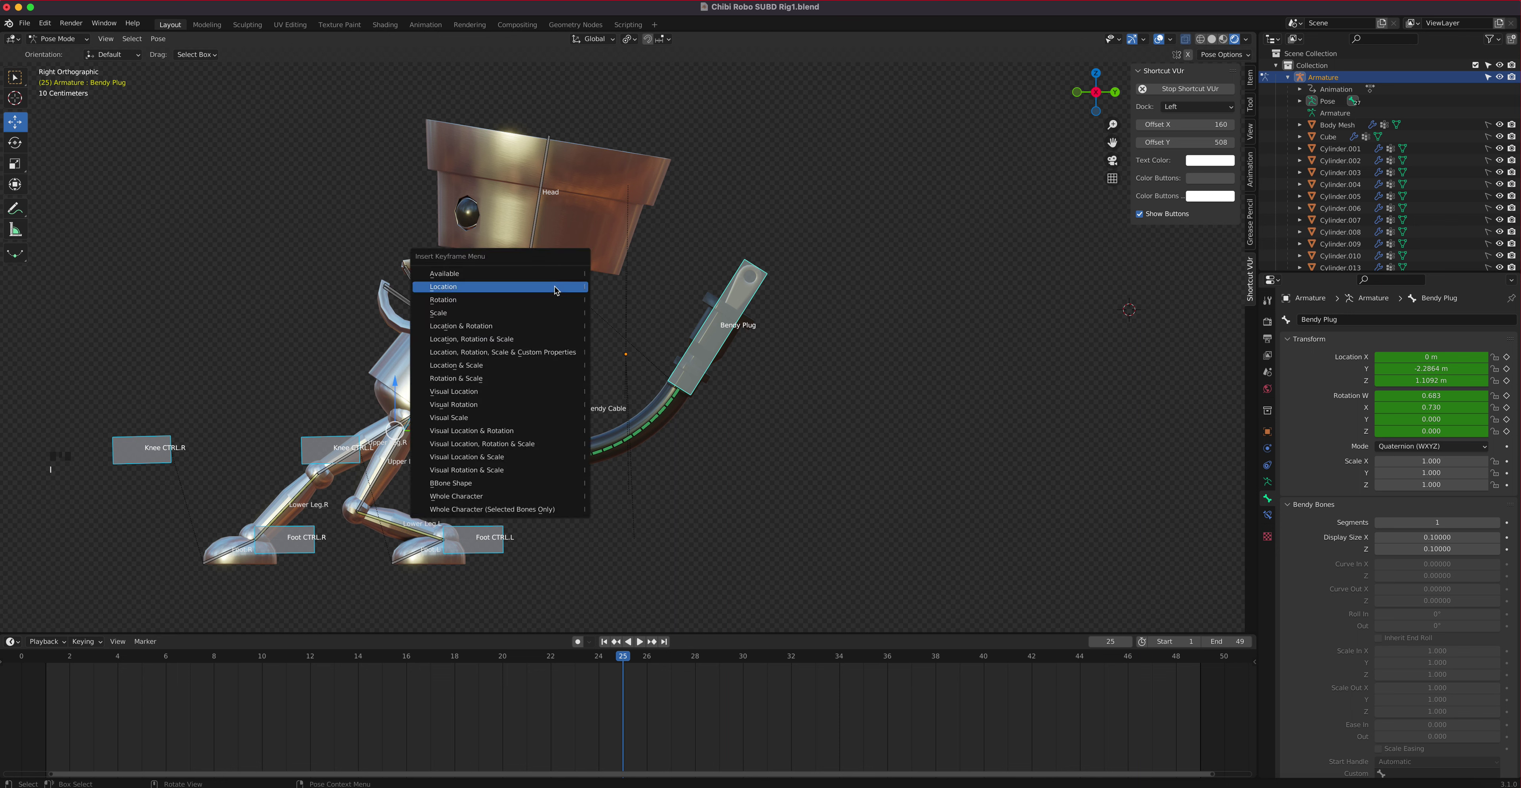
{"action": "left_click", "coordinate": [477, 288]}
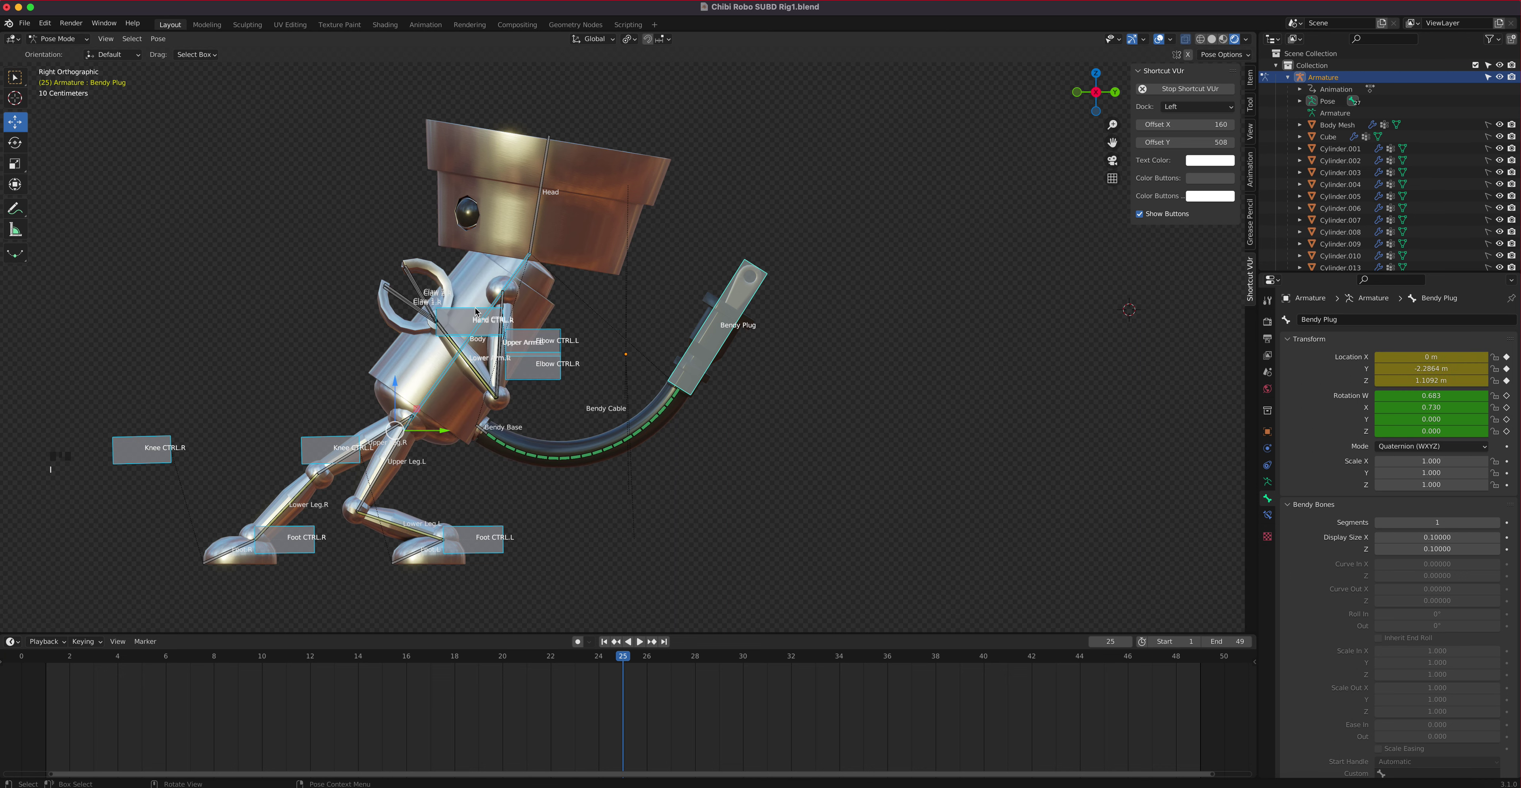
Insert rotation keyframes at frame 25 on the Body, Bendy Plug and Head bones.
{"action": "left_click", "coordinate": [439, 388]}
{"action": "left_click", "coordinate": [701, 339], "text": "shift"}
{"action": "left_click", "coordinate": [537, 227], "text": "shift"}
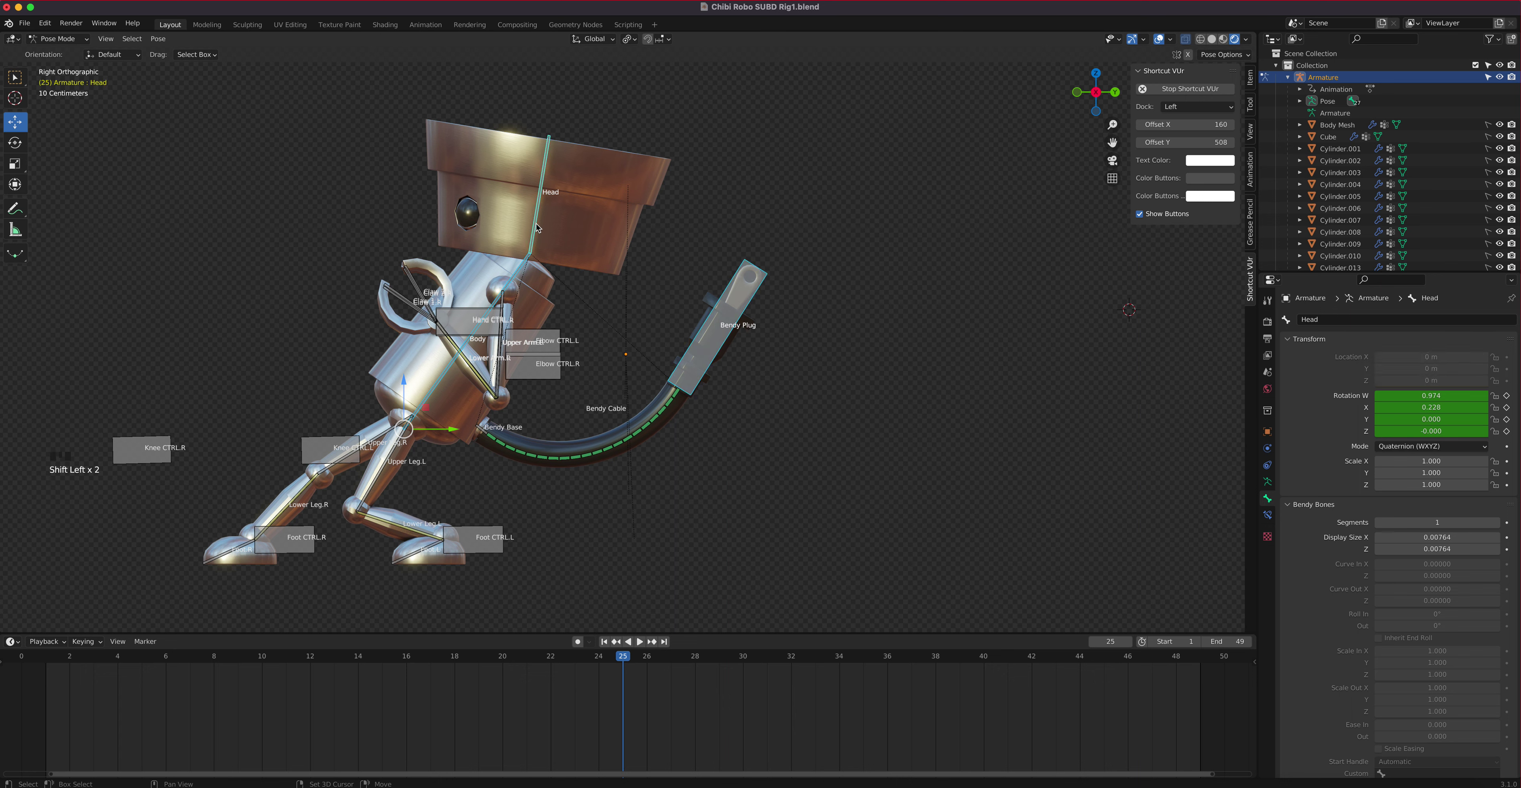
{"action": "key", "text": "i"}
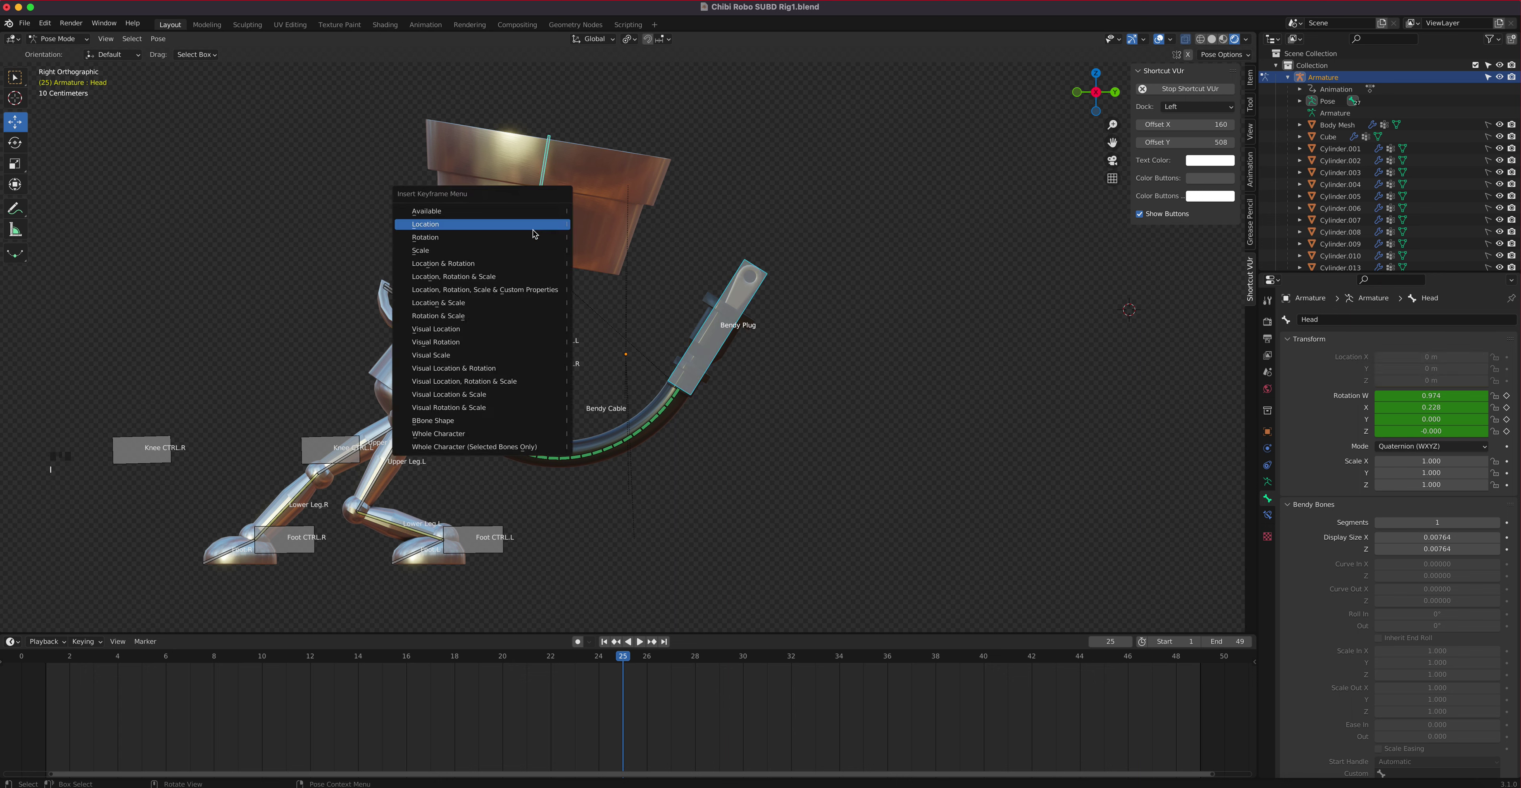
{"action": "left_click", "coordinate": [534, 237]}
At frame 49, move the Body, Foot CTRL.L and both hand and elbow control bones together about 1.43 m along negative Y.
{"action": "mouse_move", "coordinate": [620, 671]}
{"action": "left_mouse_down"}
{"action": "mouse_move", "coordinate": [52, 651]}
{"action": "mouse_move", "coordinate": [621, 662]}
{"action": "mouse_move", "coordinate": [237, 662]}
{"action": "mouse_move", "coordinate": [282, 668]}
{"action": "mouse_move", "coordinate": [593, 660]}
{"action": "mouse_move", "coordinate": [315, 662]}
{"action": "mouse_move", "coordinate": [194, 644]}
{"action": "mouse_move", "coordinate": [55, 679]}
{"action": "mouse_move", "coordinate": [661, 680]}
{"action": "mouse_move", "coordinate": [90, 690]}
{"action": "mouse_move", "coordinate": [619, 666]}
{"action": "left_mouse_up"}
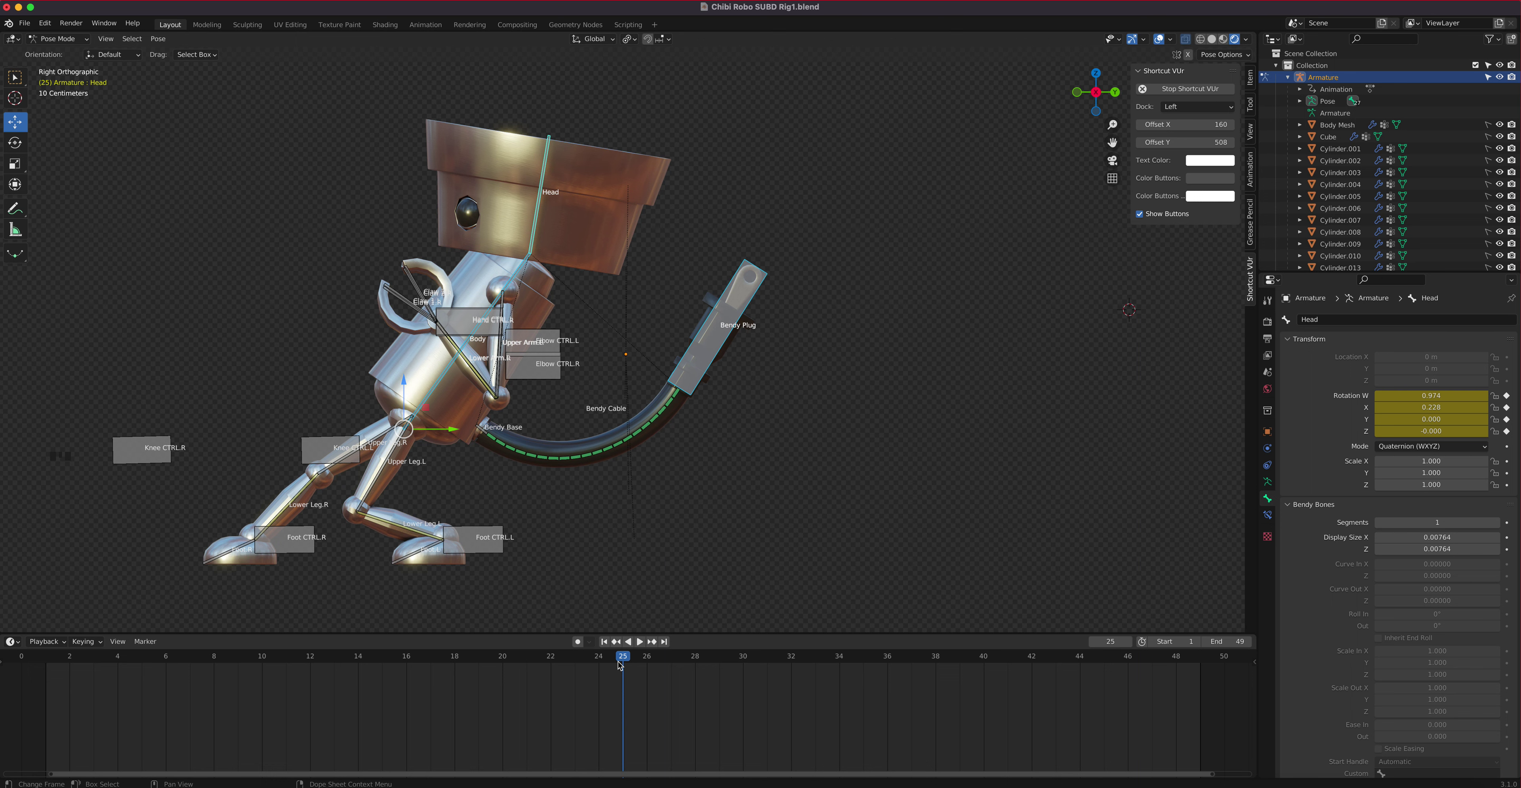
{"action": "left_click_drag", "start_coordinate": [617, 662], "coordinate": [1201, 719]}
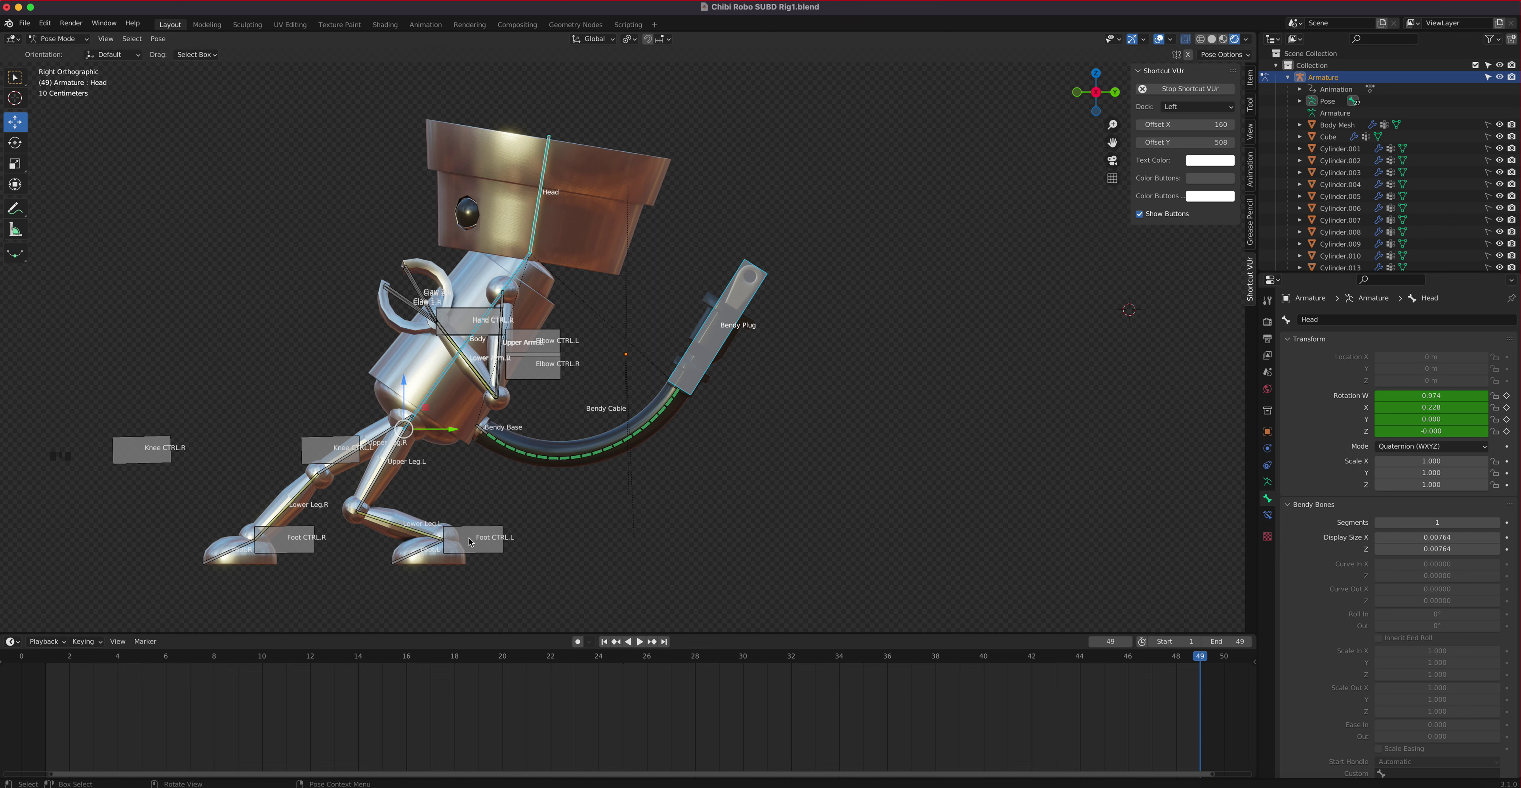
{"action": "left_click", "coordinate": [471, 313]}
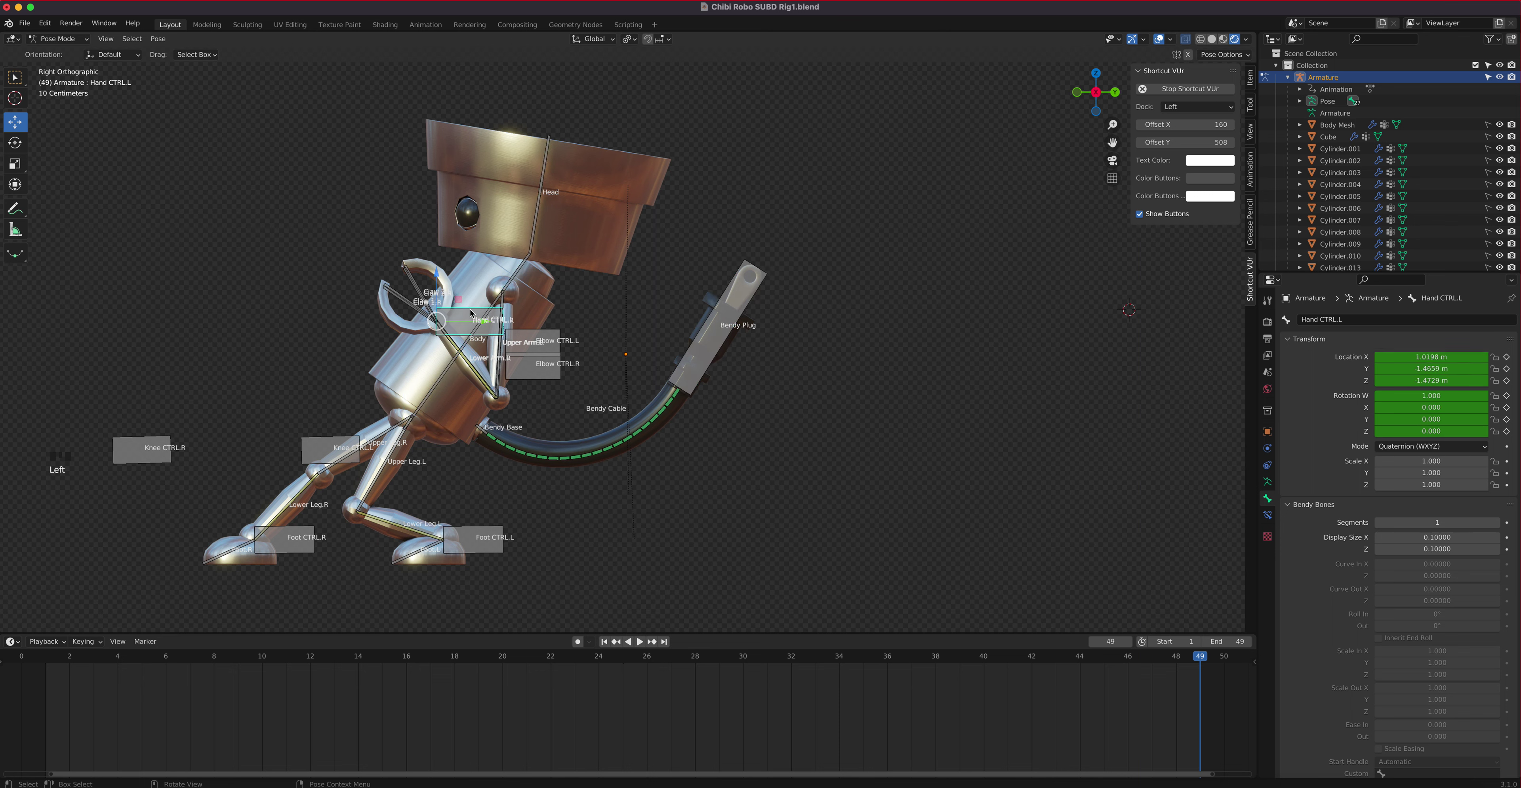
{"action": "left_click", "coordinate": [471, 309], "text": "shift"}
{"action": "left_click", "coordinate": [536, 336], "text": "shift"}
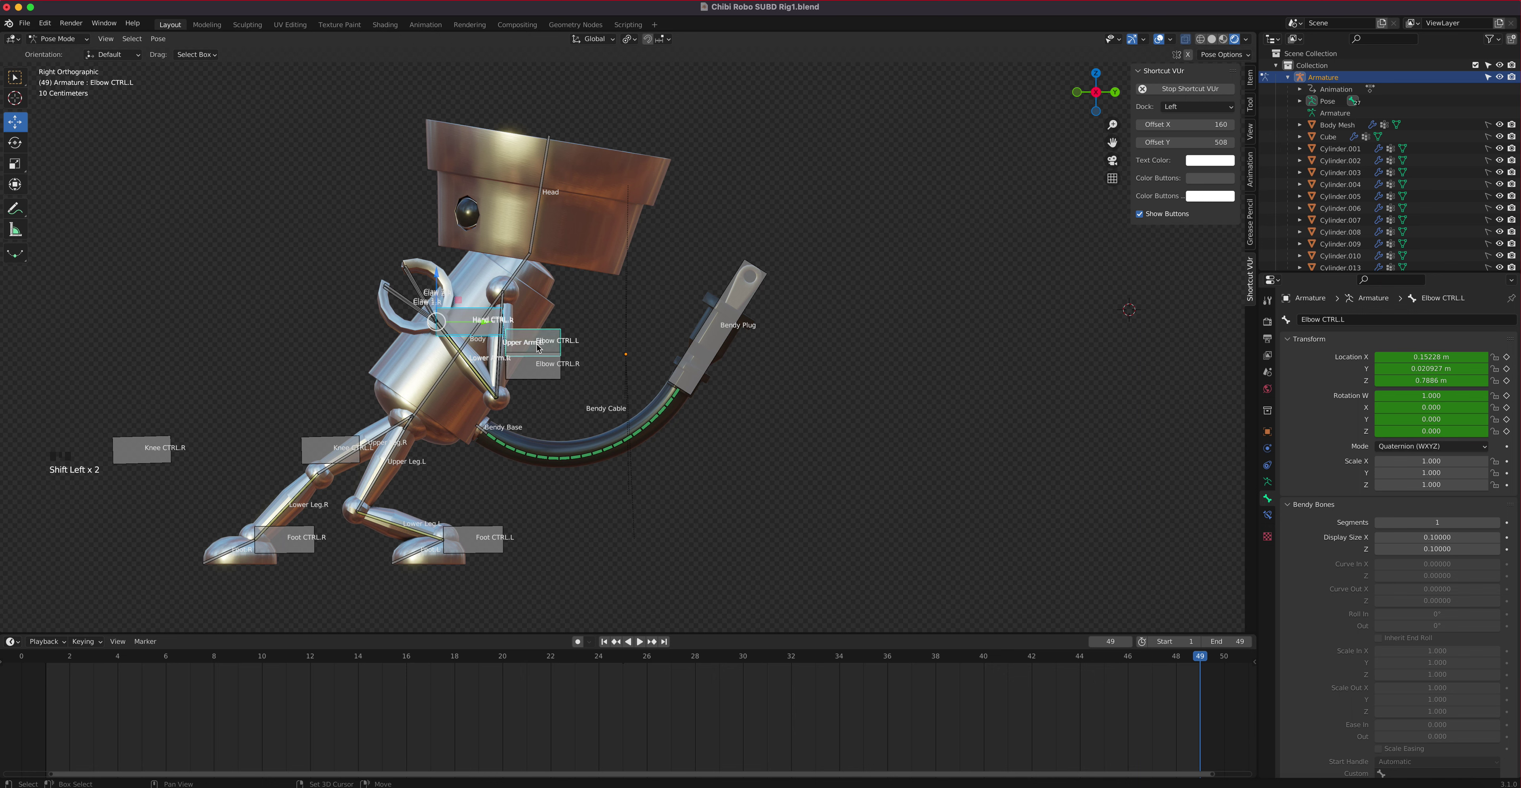
{"action": "left_click", "coordinate": [433, 394], "text": "shift"}
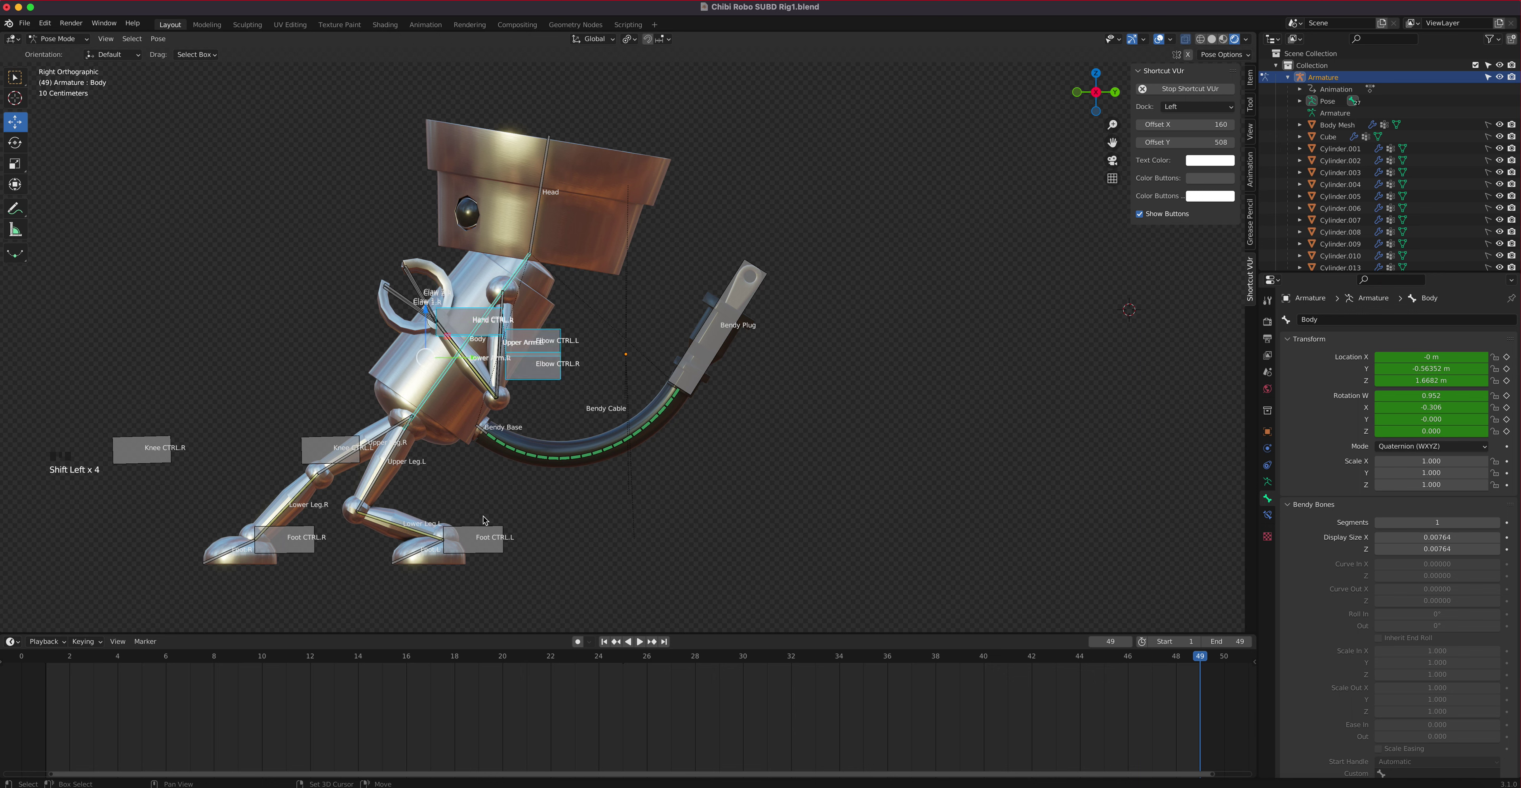
{"action": "left_click", "coordinate": [484, 533], "text": "shift"}
{"action": "middle_click_drag", "start_coordinate": [524, 474], "coordinate": [917, 480], "text": "shift"}
{"action": "left_click_drag", "start_coordinate": [862, 408], "coordinate": [680, 405]}
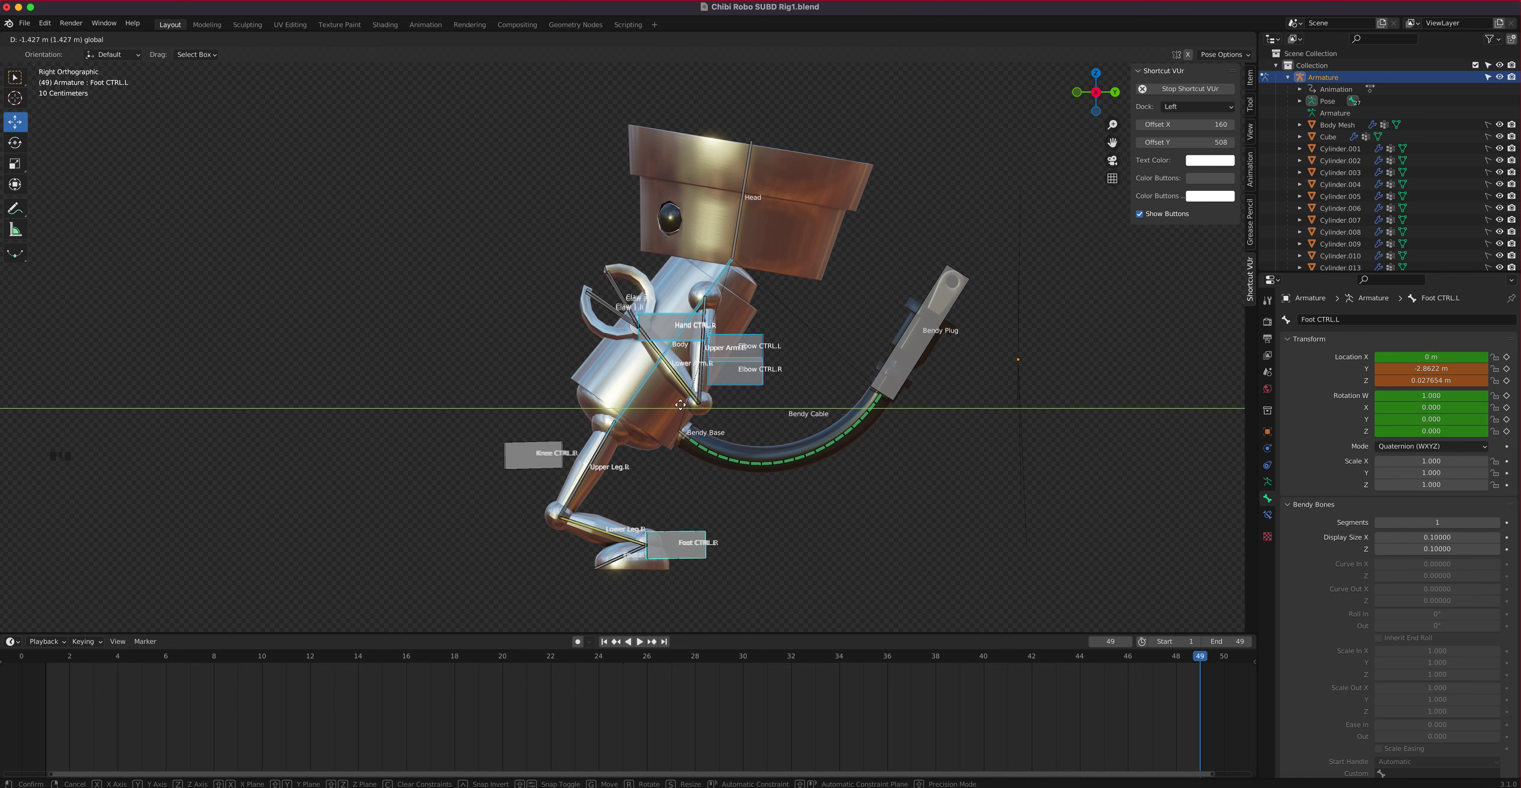
{"action": "left_click_drag", "start_coordinate": [680, 405], "coordinate": [682, 408]}
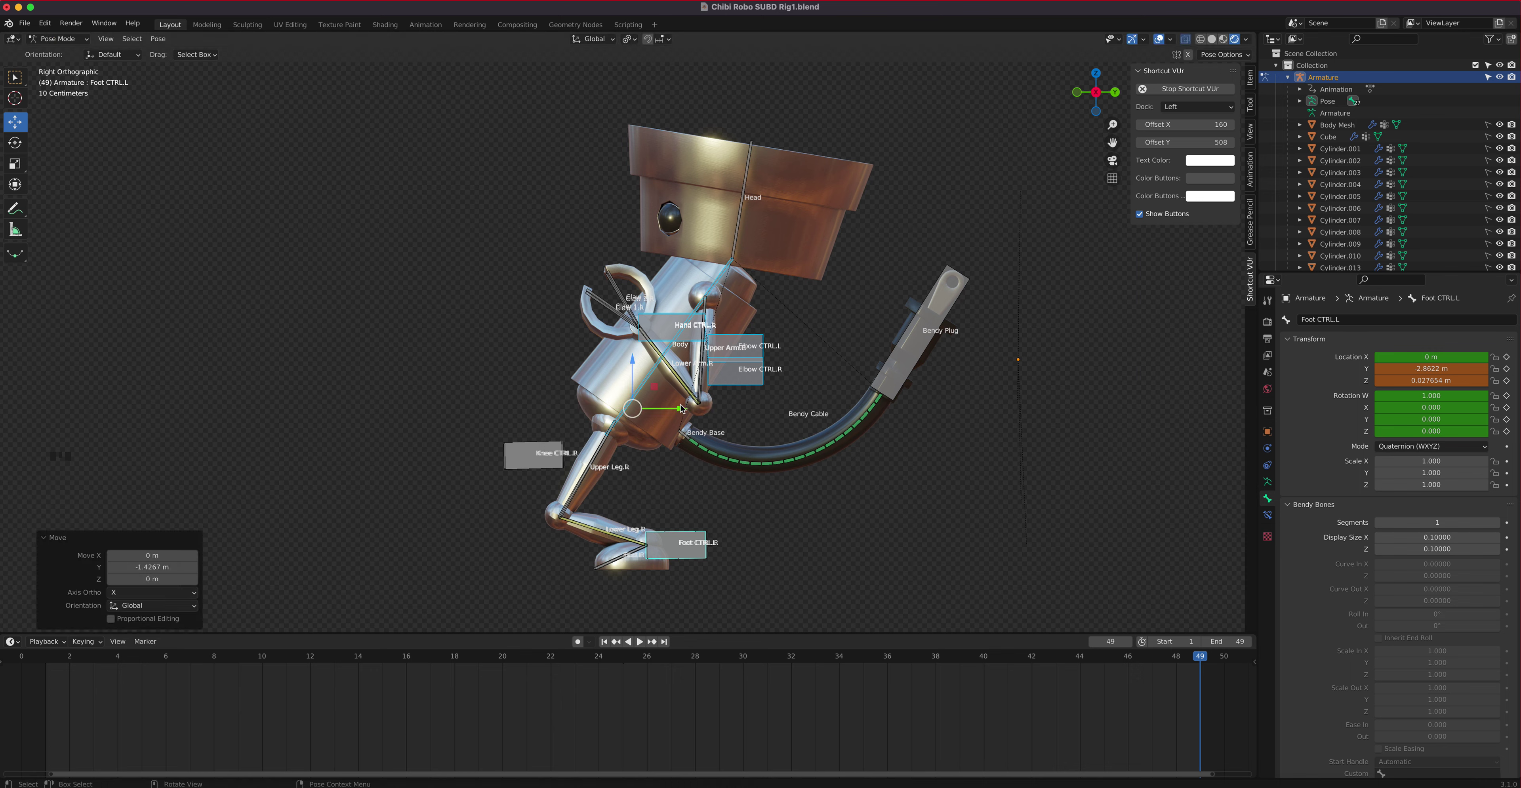
Move Foot CTRL.L alone about another 1.43 m along negative Y in the right orthographic view.
{"action": "middle_click_drag", "start_coordinate": [745, 485], "coordinate": [689, 564]}
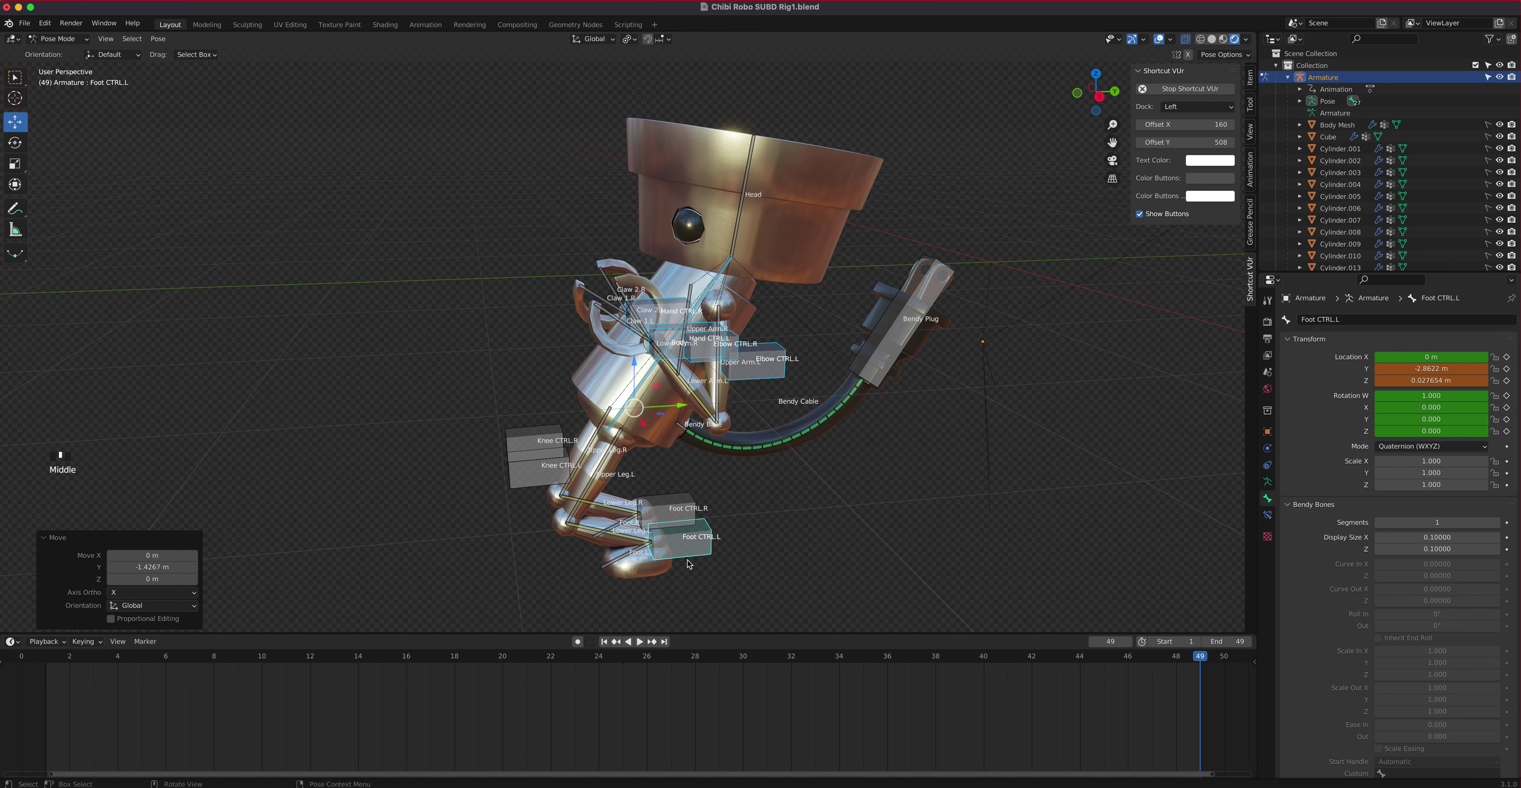
{"action": "left_click", "coordinate": [699, 538]}
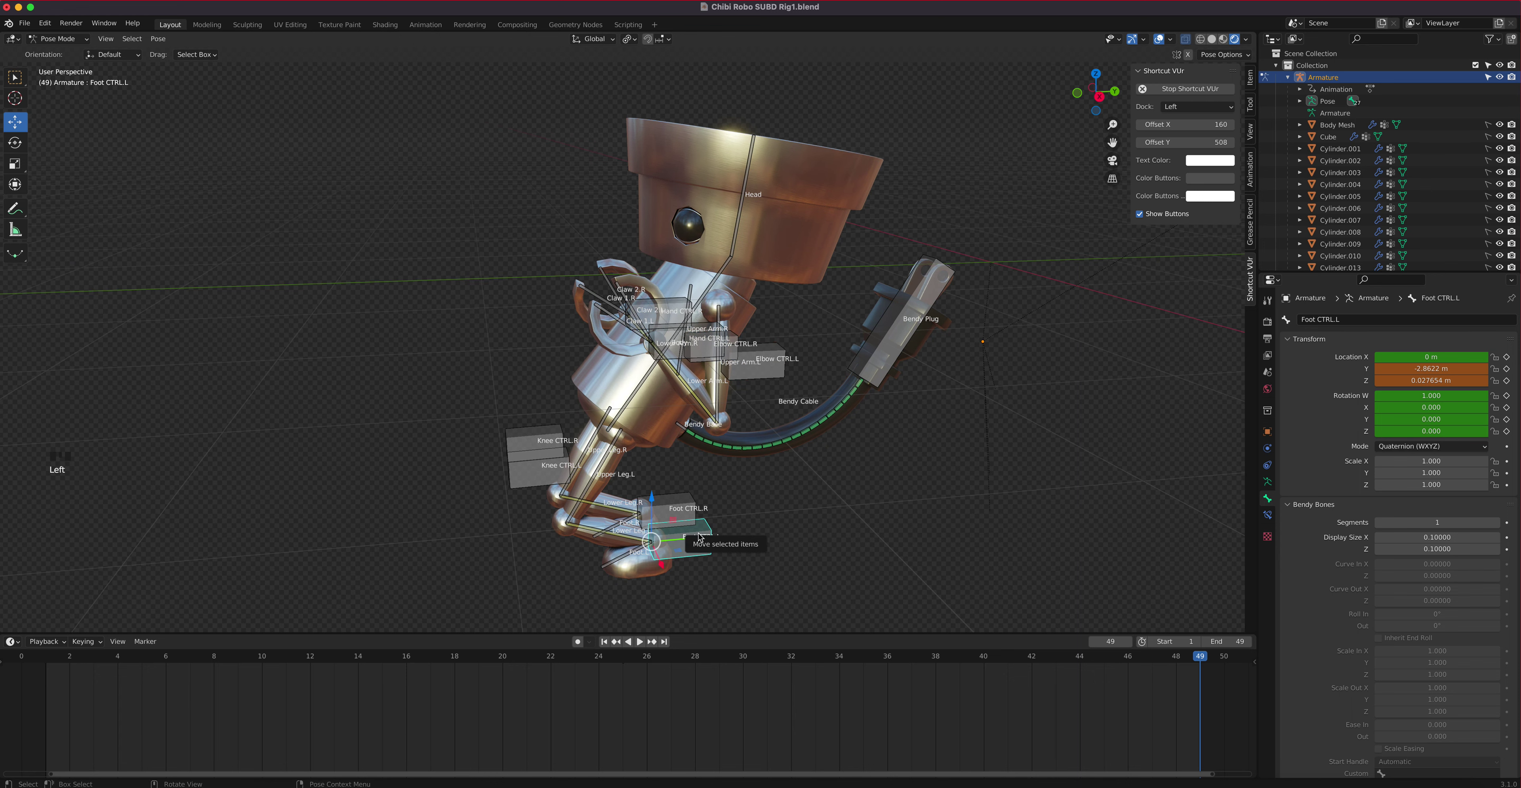
{"action": "key", "text": "KP_3"}
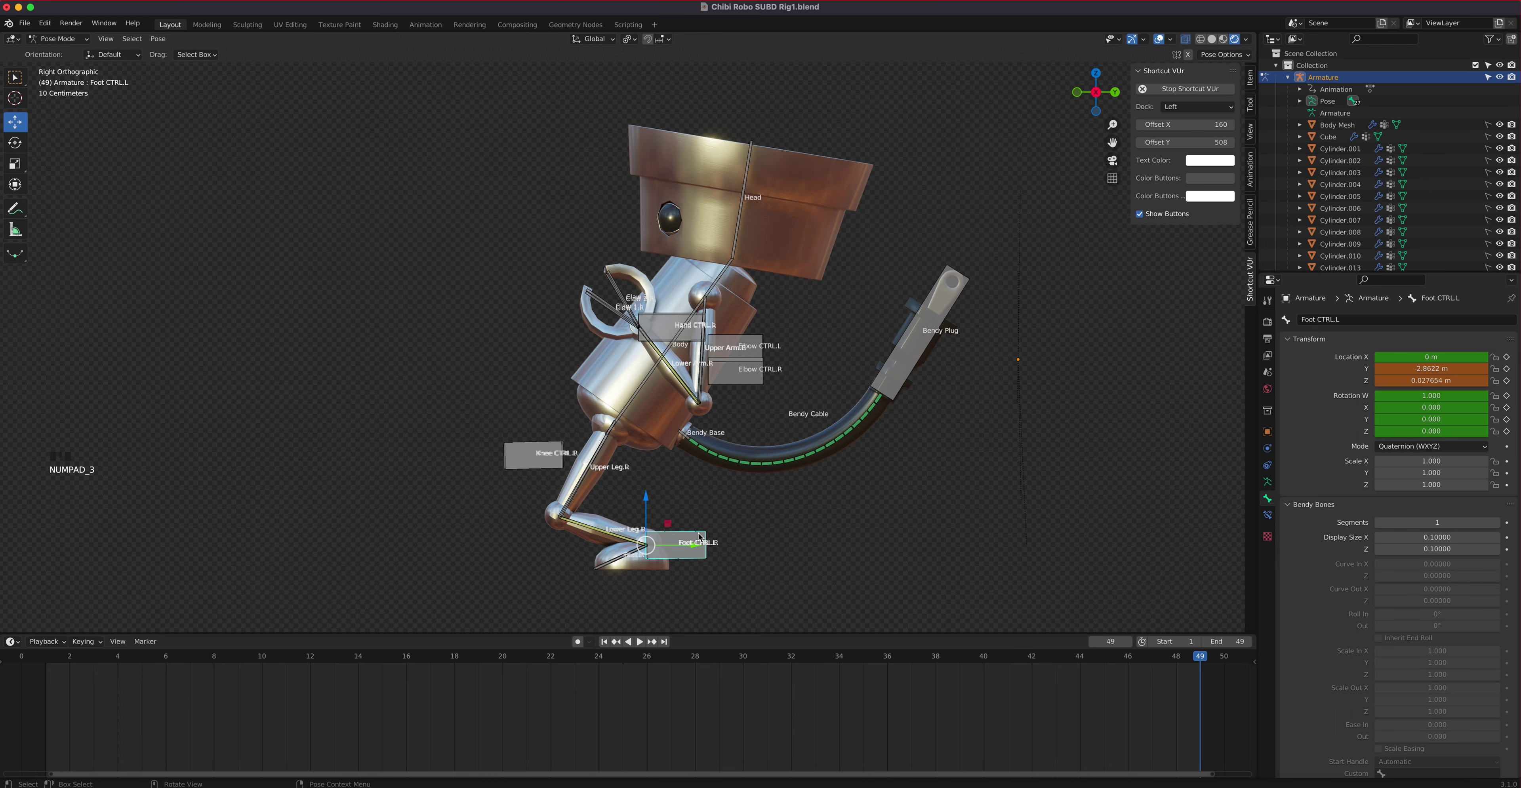
{"action": "left_click", "coordinate": [697, 549]}
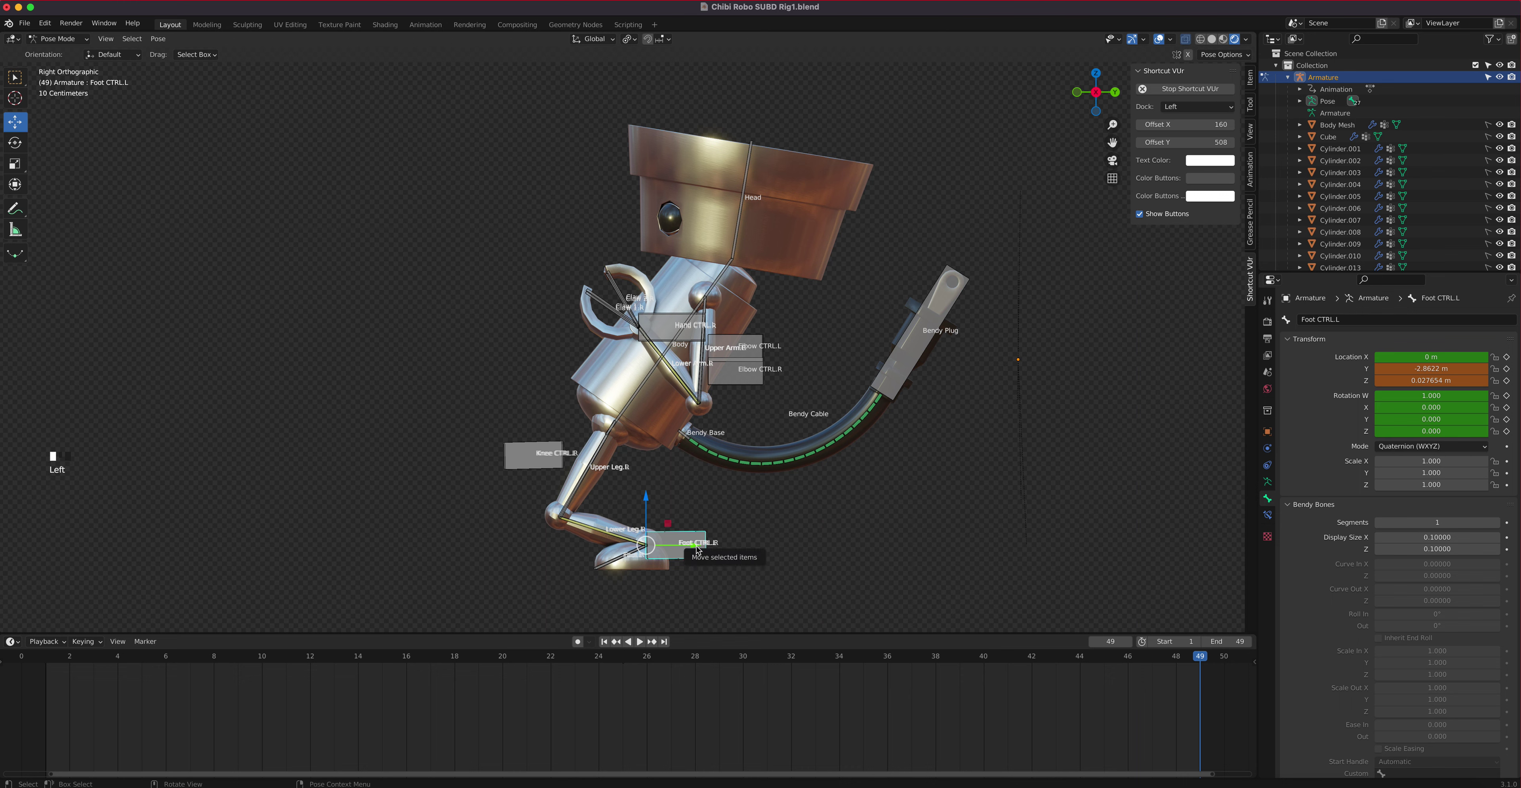
{"action": "left_click_drag", "start_coordinate": [696, 549], "coordinate": [504, 569]}
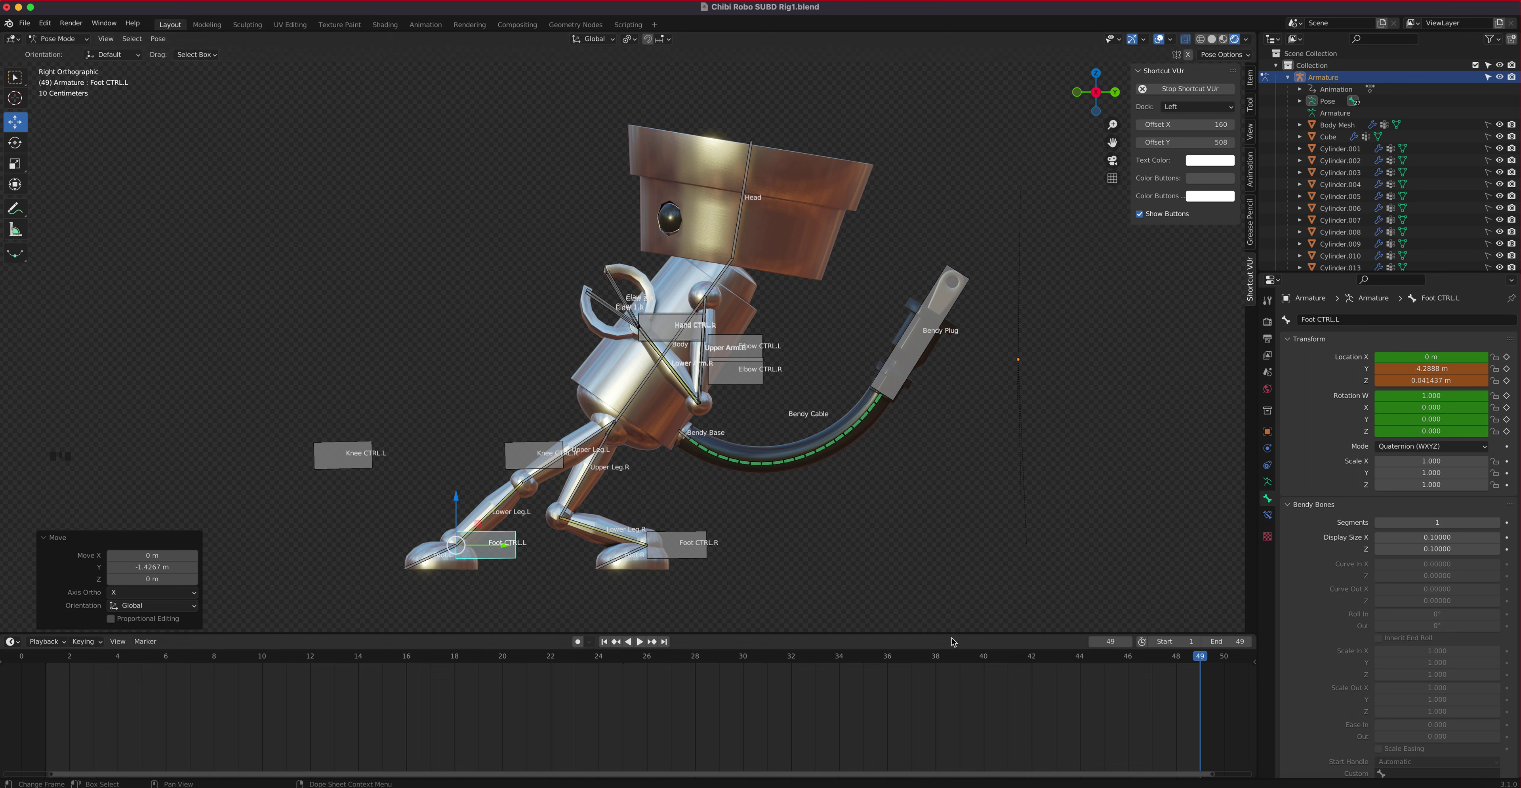
Insert location keyframes at frame 49 on the foot, knee, hand and elbow control bones, the Body and the Bendy Plug.
{"action": "left_click", "coordinate": [527, 447], "text": "shift"}
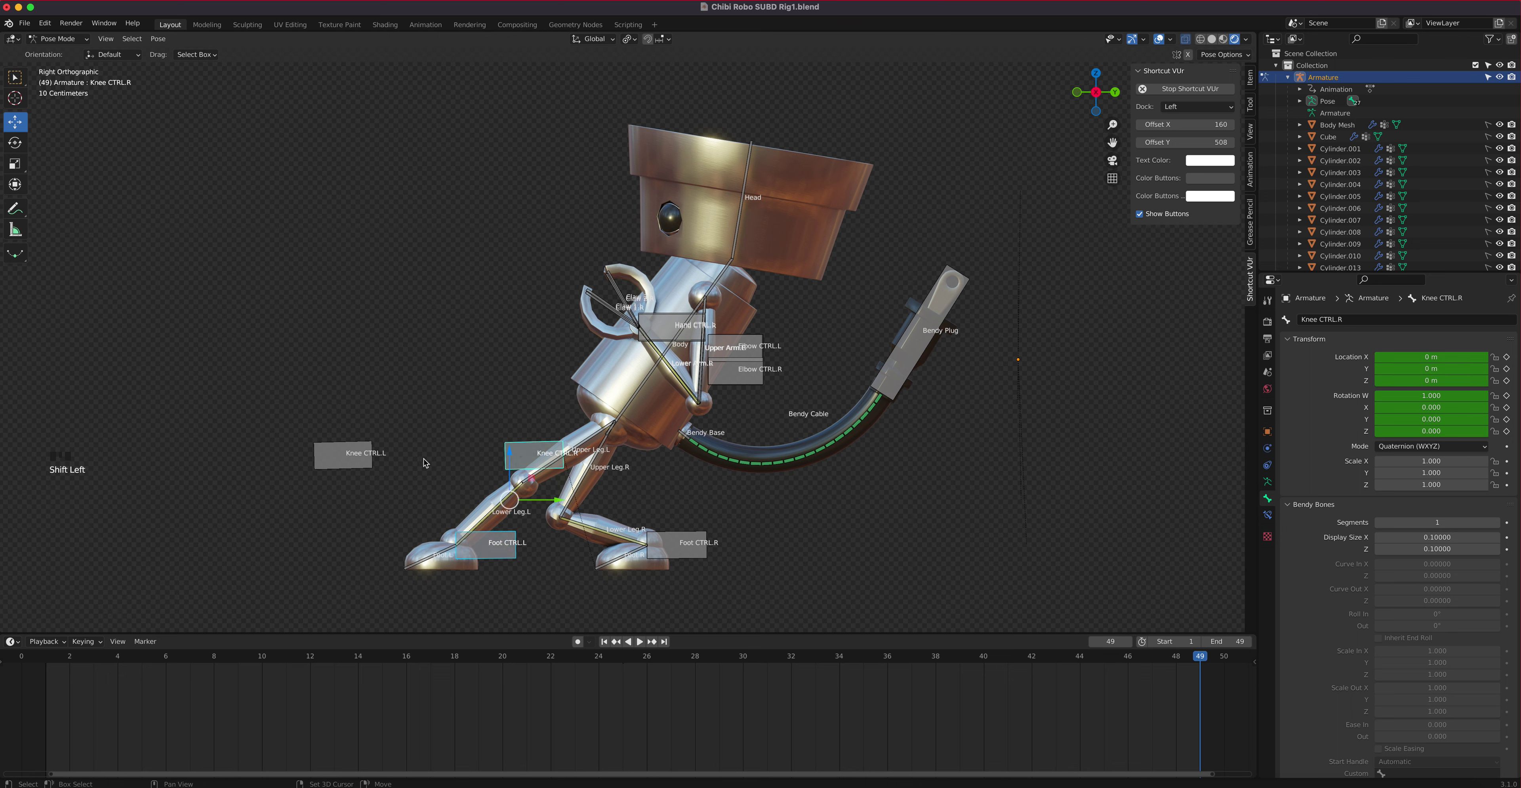
{"action": "left_click", "coordinate": [329, 459], "text": "shift"}
{"action": "left_click", "coordinate": [675, 551], "text": "shift"}
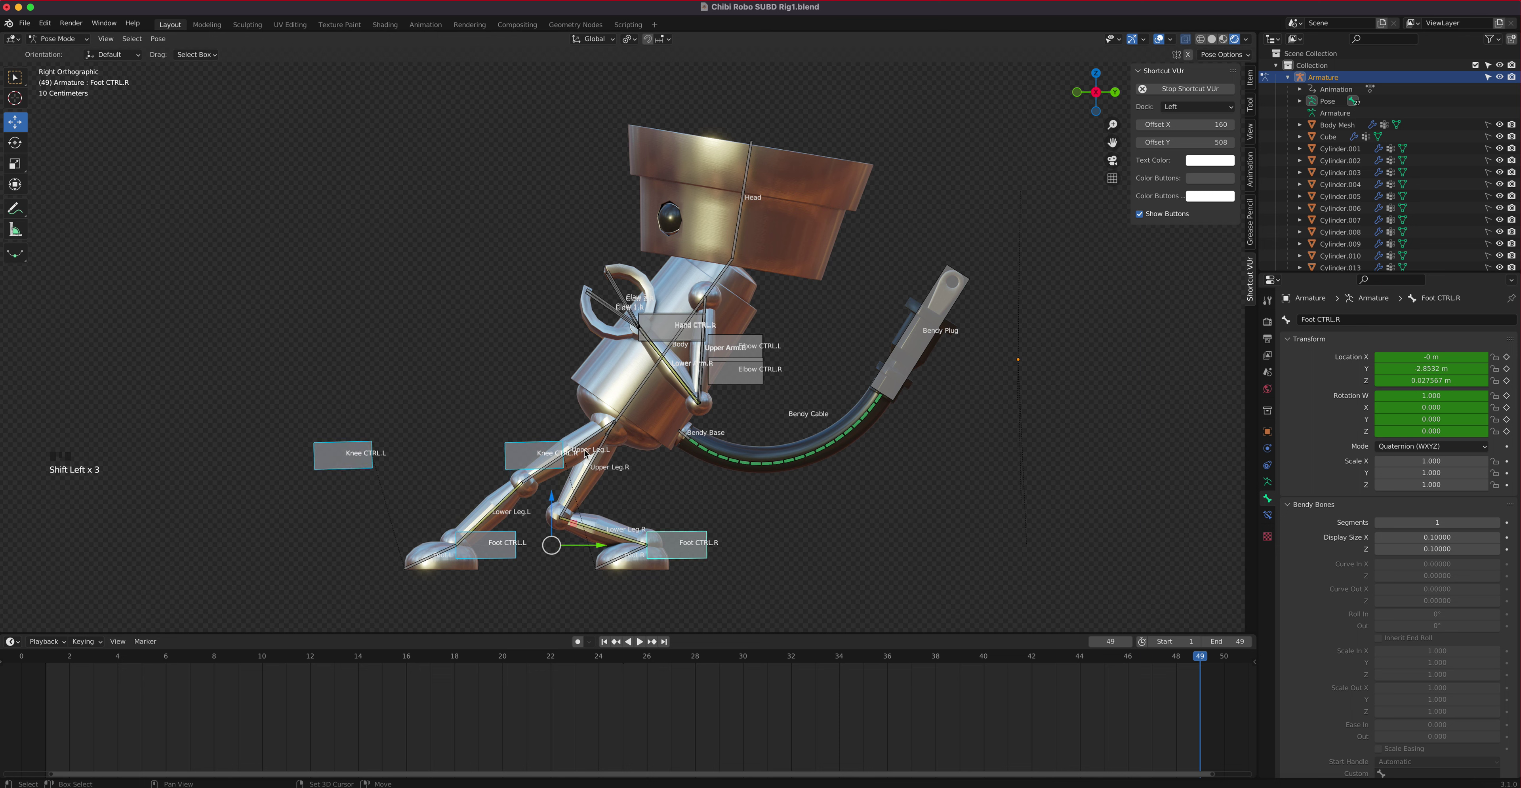
{"action": "left_click", "coordinate": [661, 320], "text": "shift"}
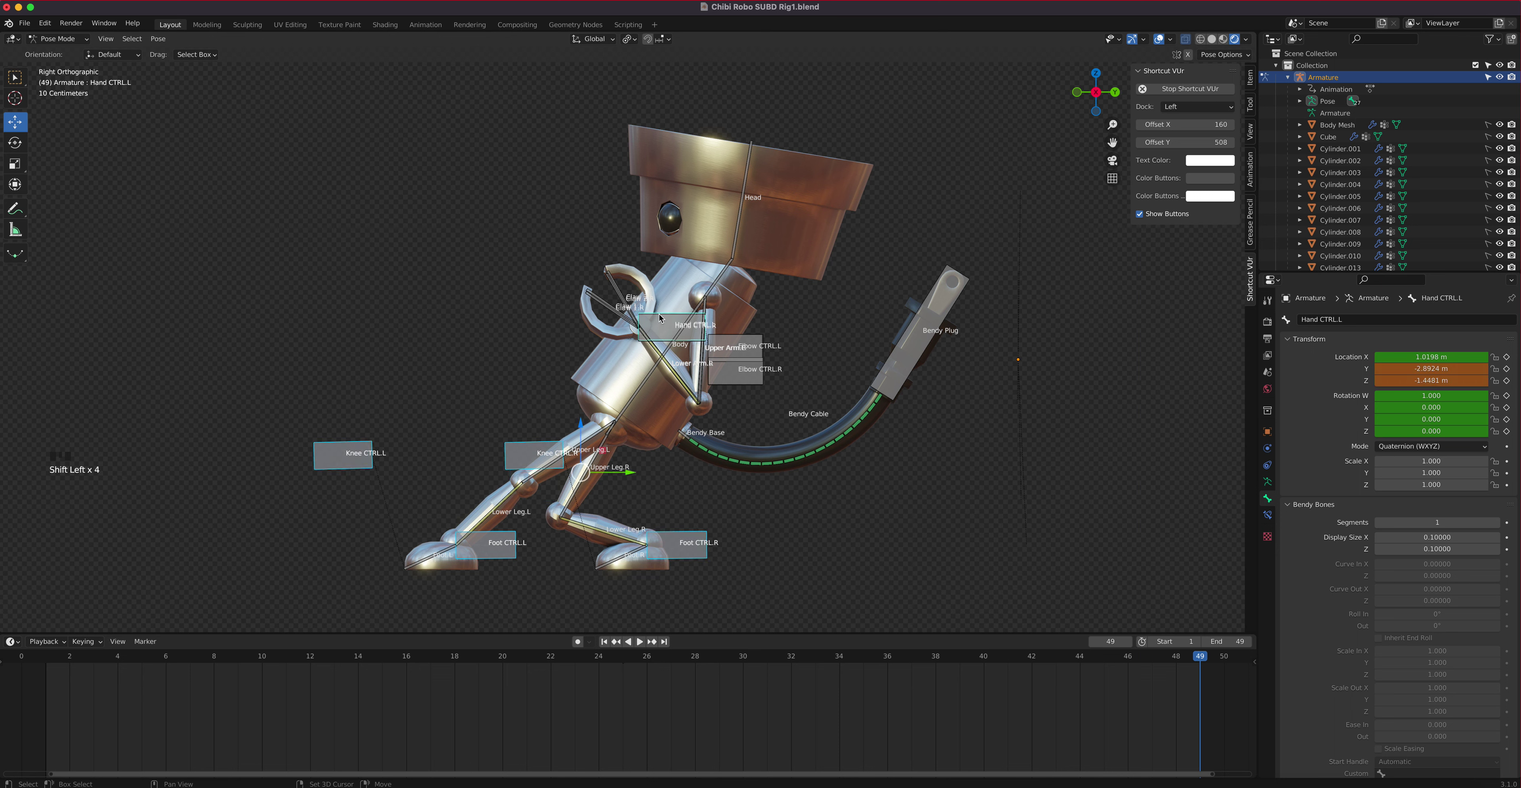
{"action": "left_click", "coordinate": [661, 320], "text": "shift"}
{"action": "left_click", "coordinate": [736, 341], "text": "shift"}
{"action": "left_click", "coordinate": [737, 374], "text": "shift"}
{"action": "left_click", "coordinate": [646, 382], "text": "shift"}
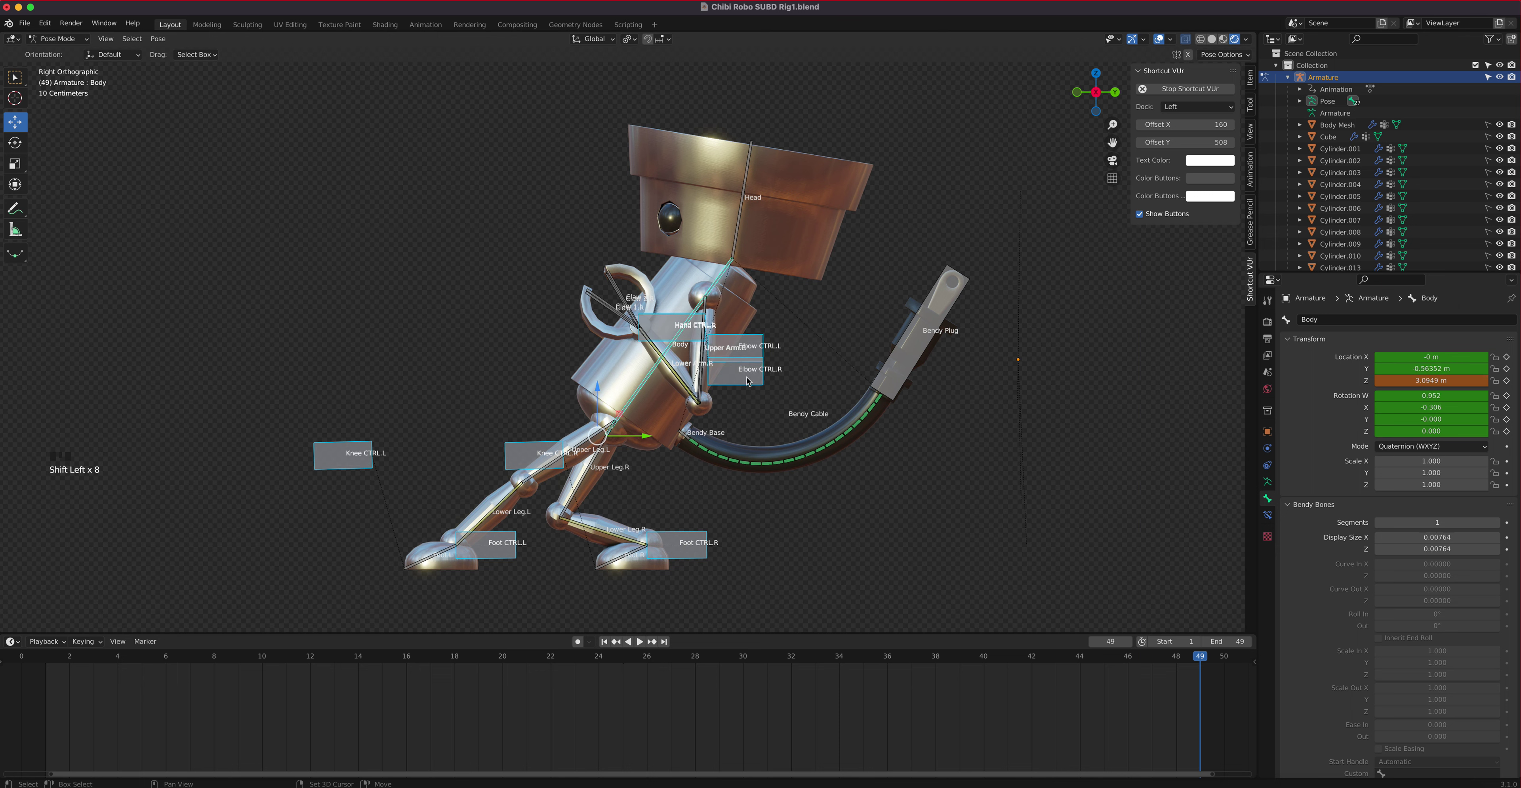
{"action": "left_click", "coordinate": [909, 360], "text": "shift"}
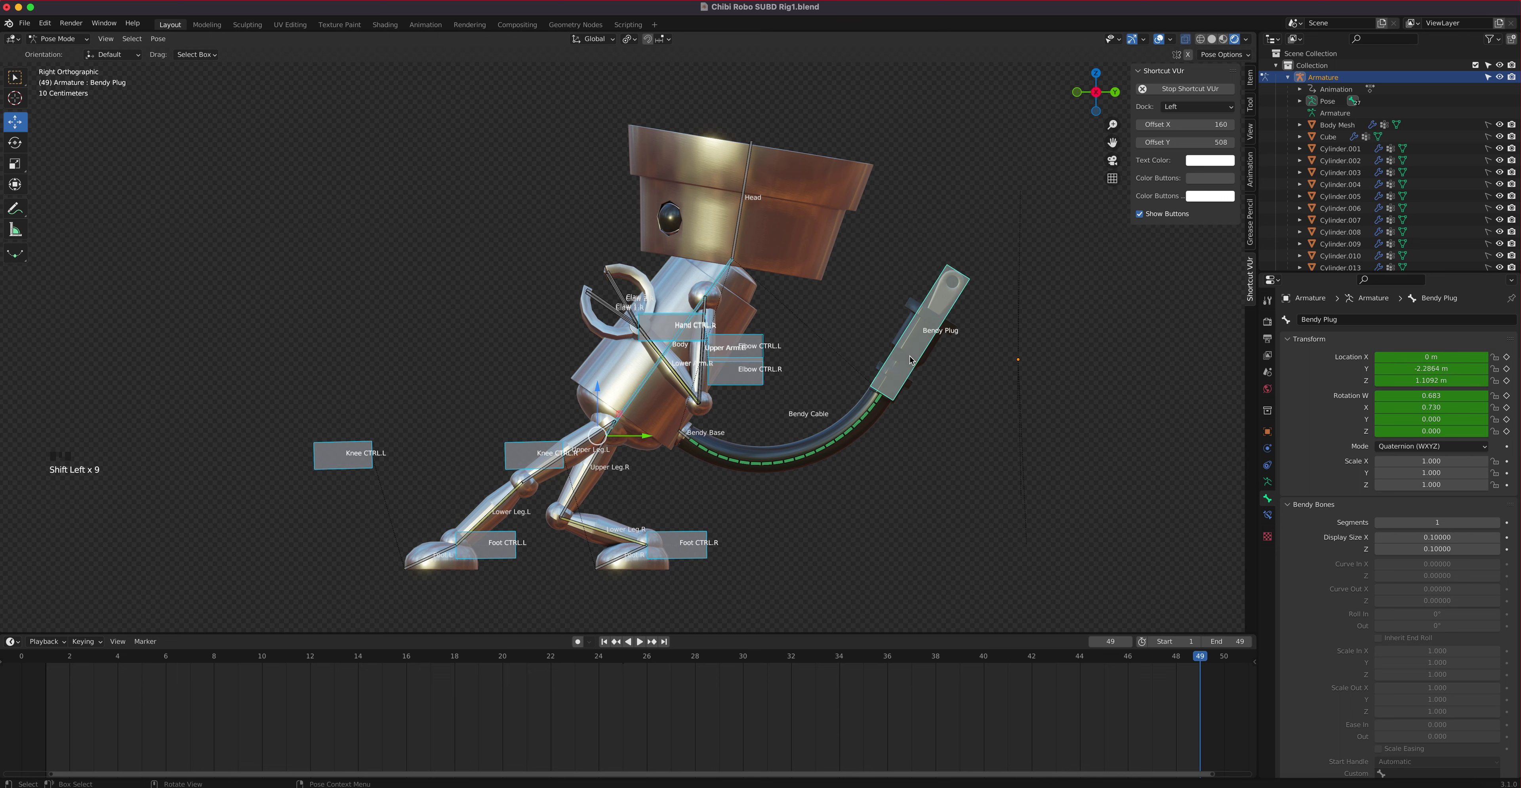
{"action": "key", "text": "i"}
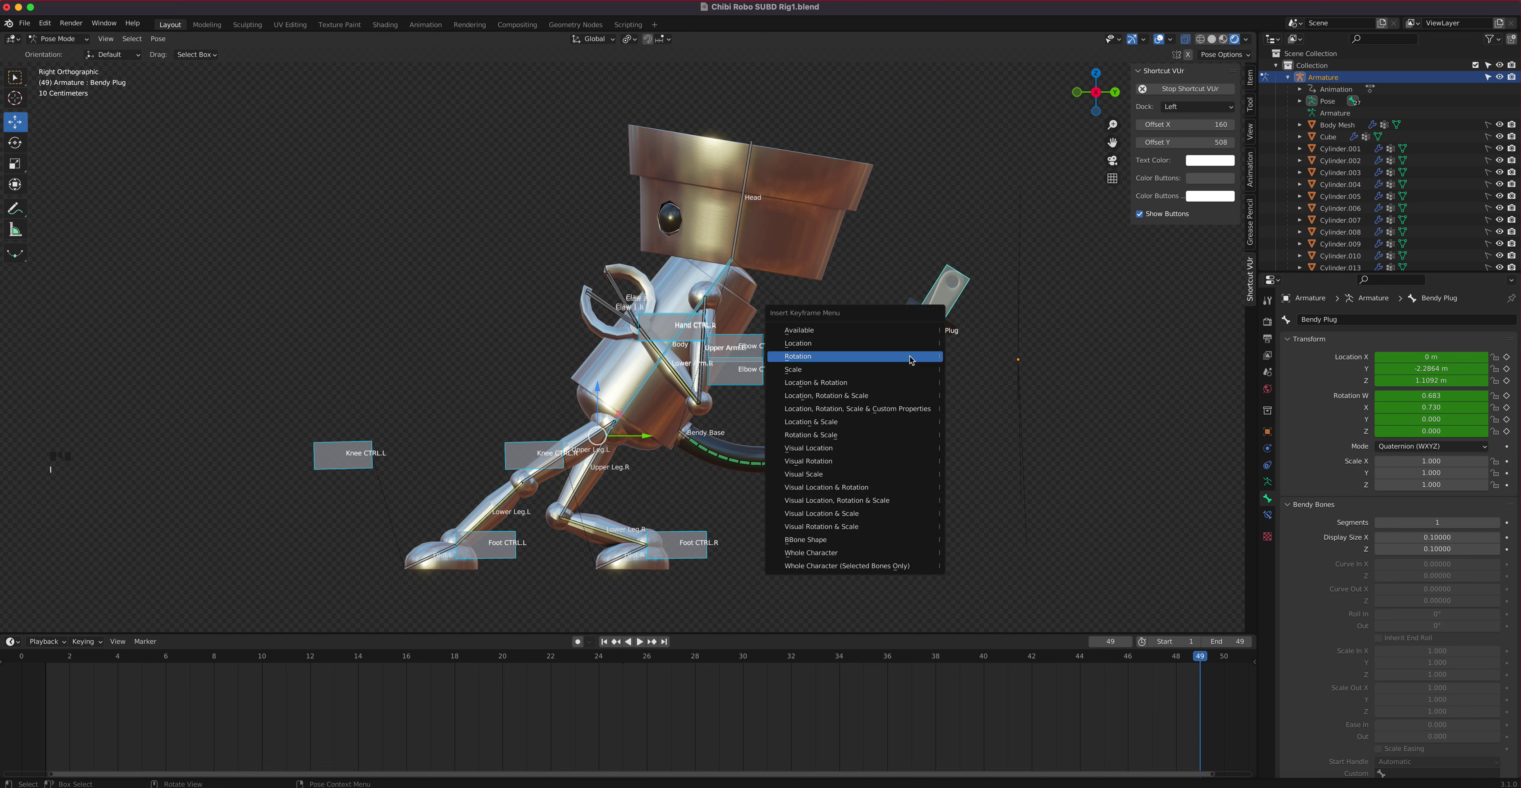
{"action": "left_click", "coordinate": [901, 345]}
Insert rotation keyframes at frame 49 on the Bendy Plug, Body and Head bones.
{"action": "left_click", "coordinate": [902, 359]}
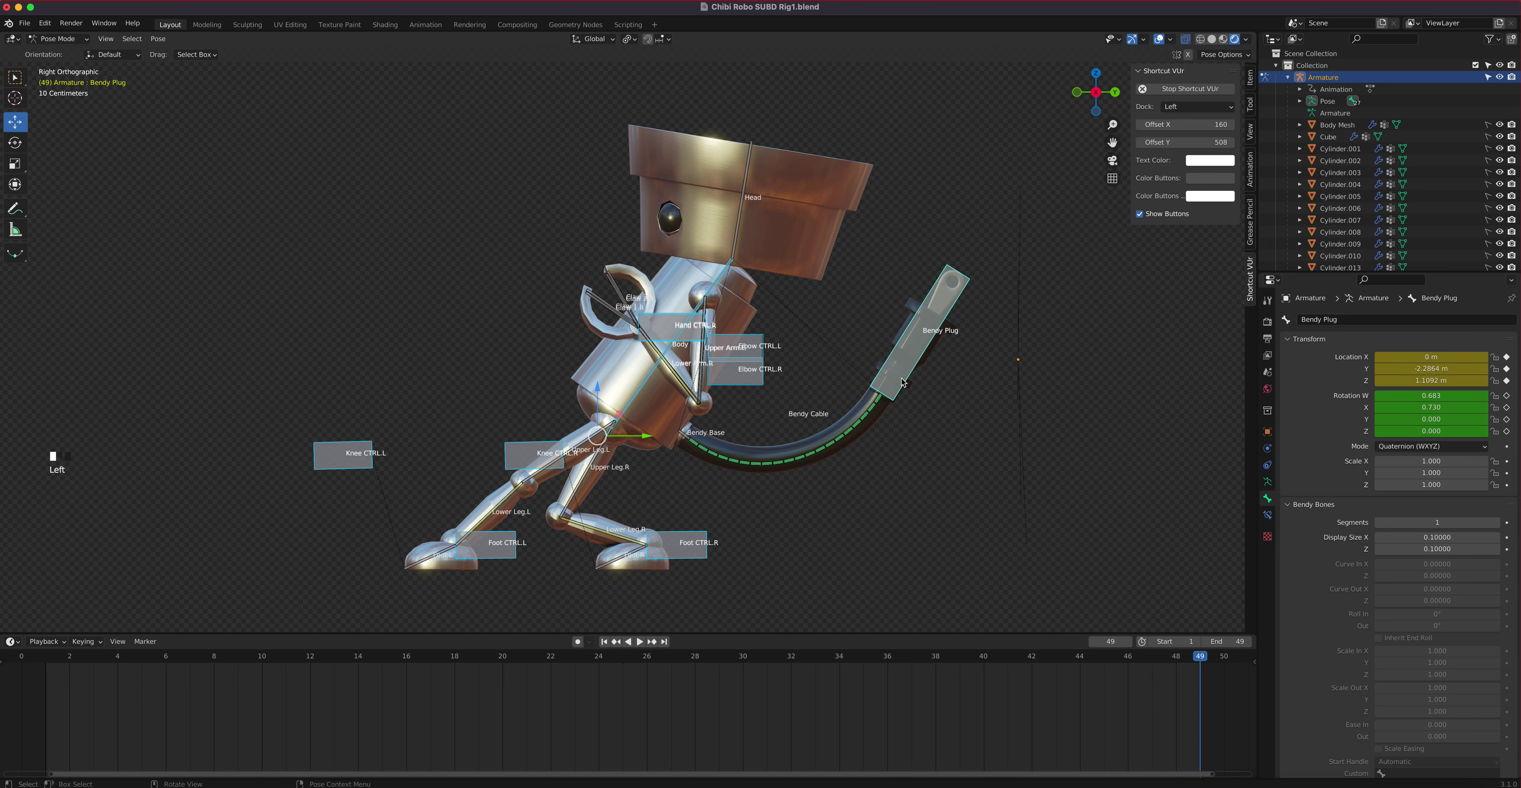
{"action": "left_click", "coordinate": [644, 378], "text": "shift"}
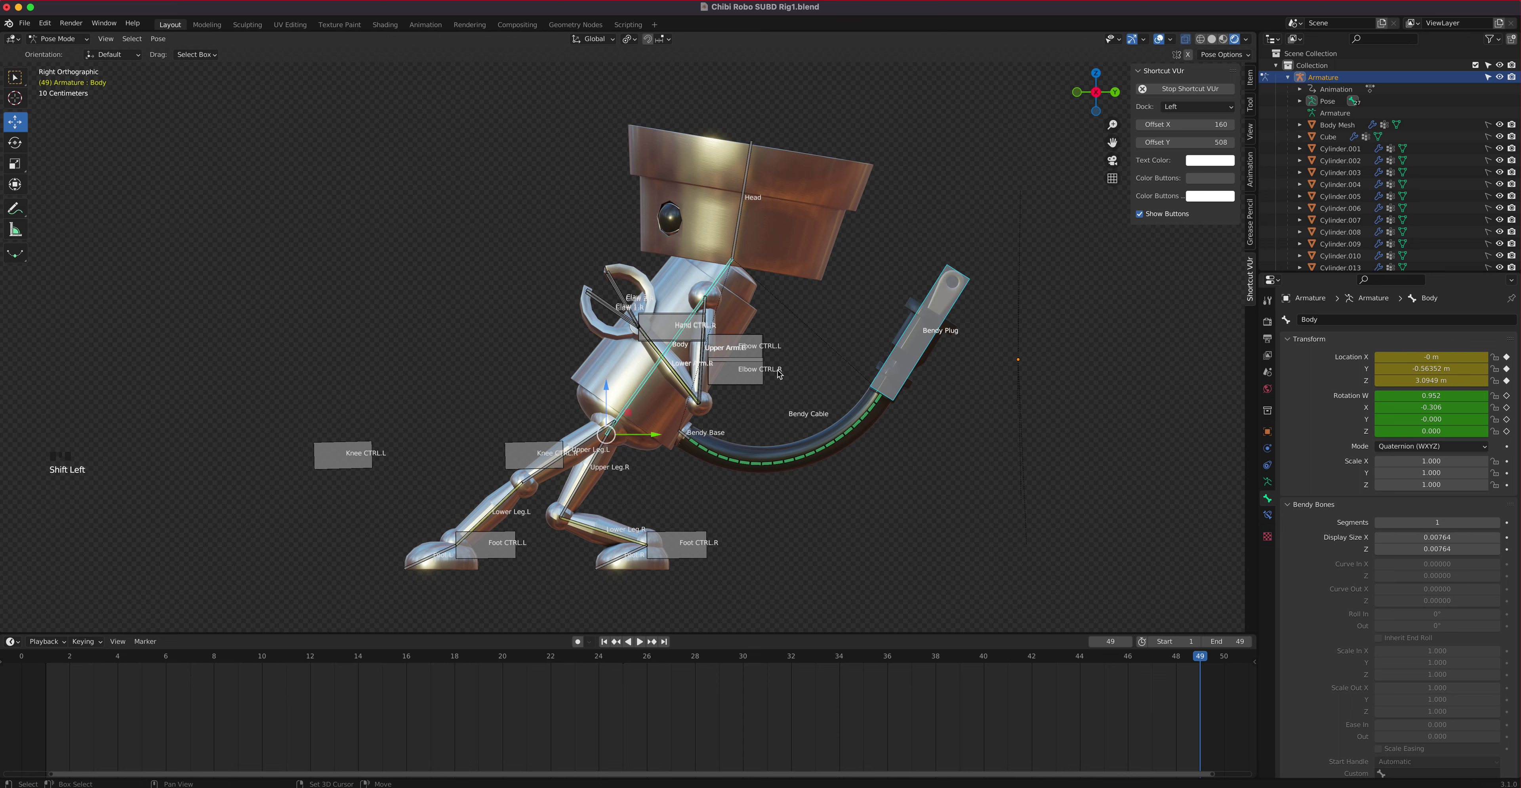
{"action": "left_click", "coordinate": [738, 230], "text": "shift"}
{"action": "key", "text": "i"}
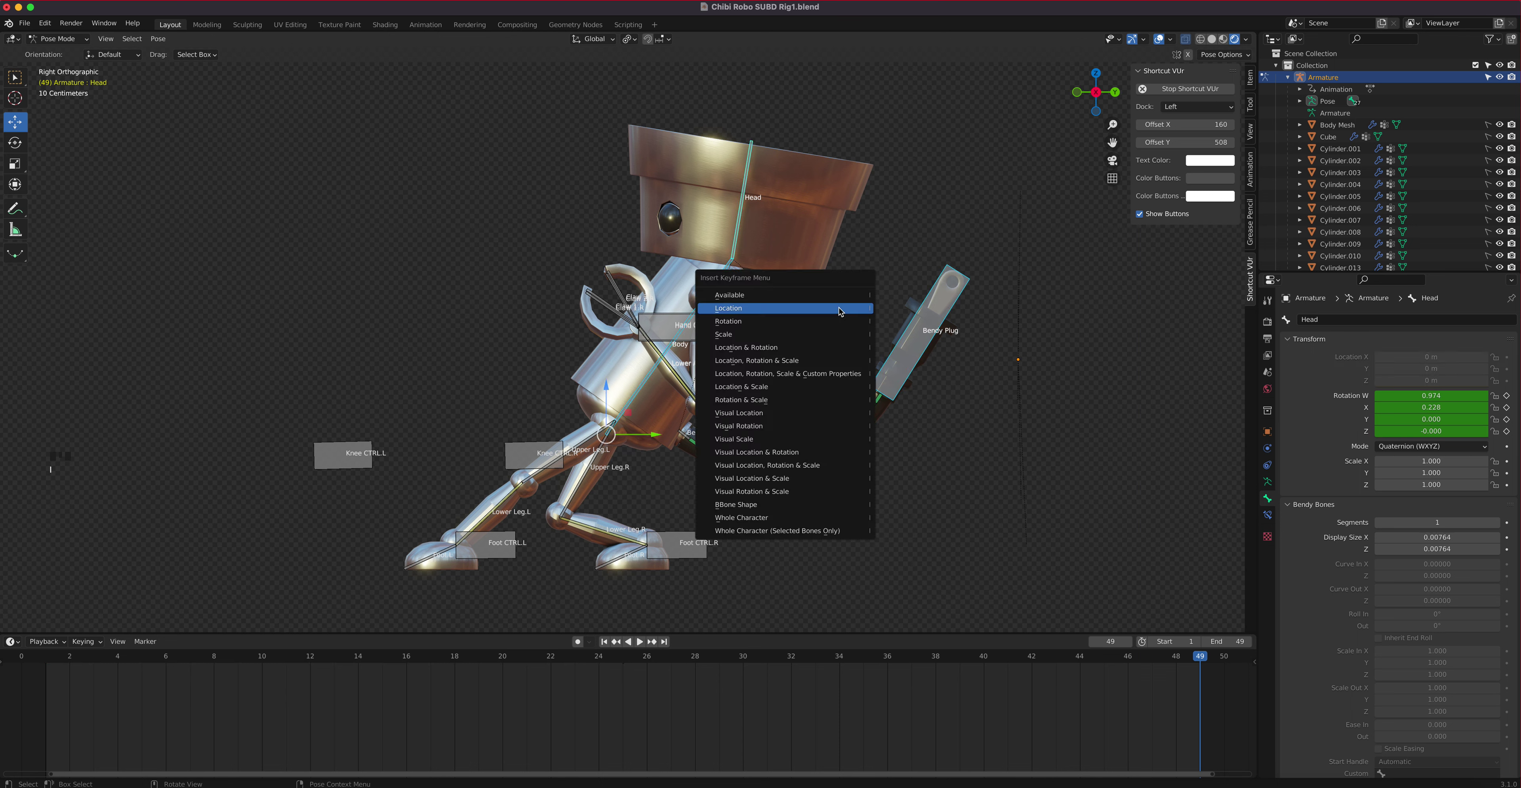
{"action": "left_click", "coordinate": [833, 317]}
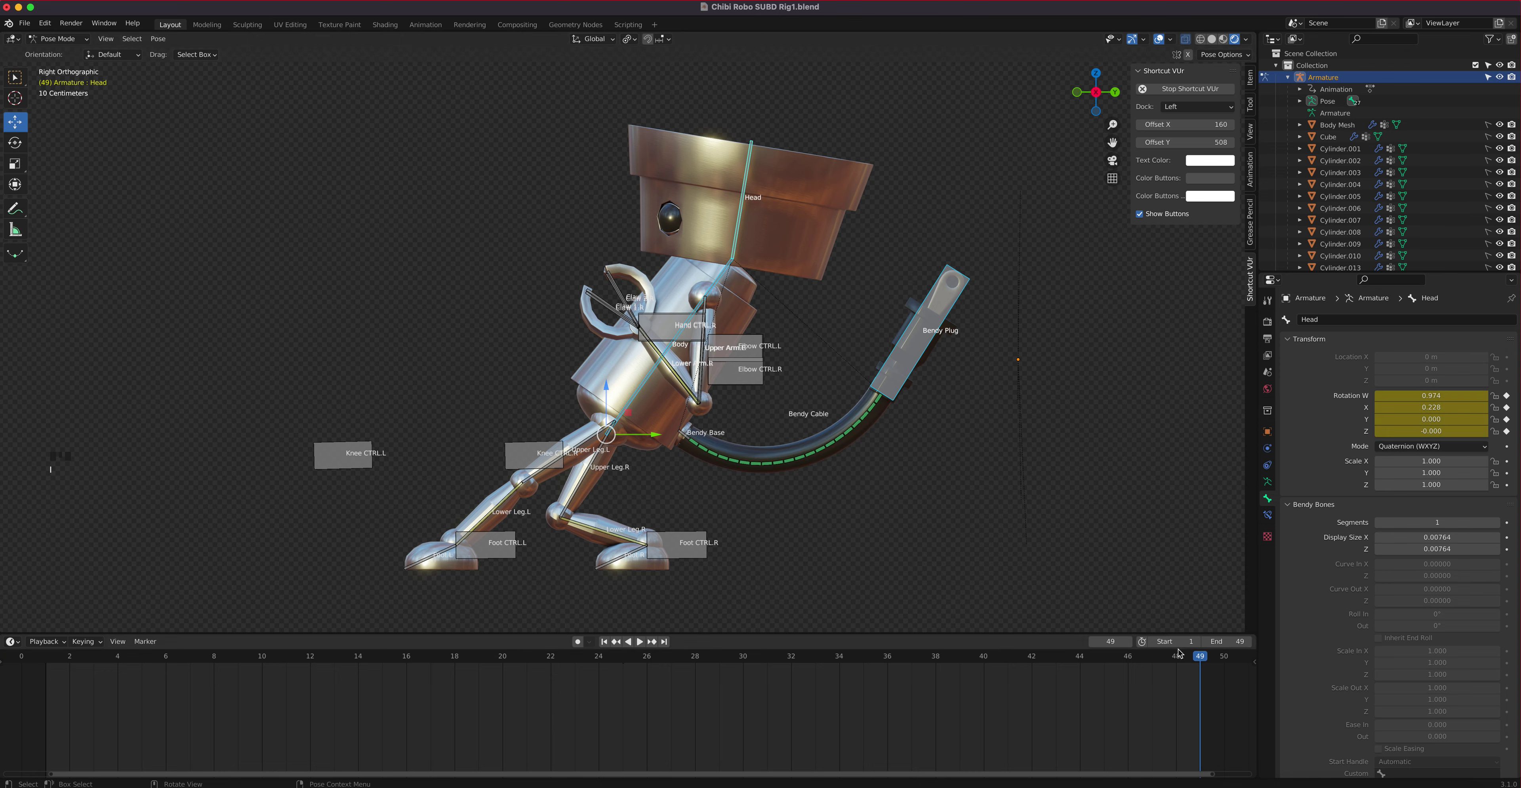
Play and scrub the animation between frames 1 and 49 to examine the alternating strides from the right side.
{"action": "left_click_drag", "start_coordinate": [1199, 656], "coordinate": [69, 678]}
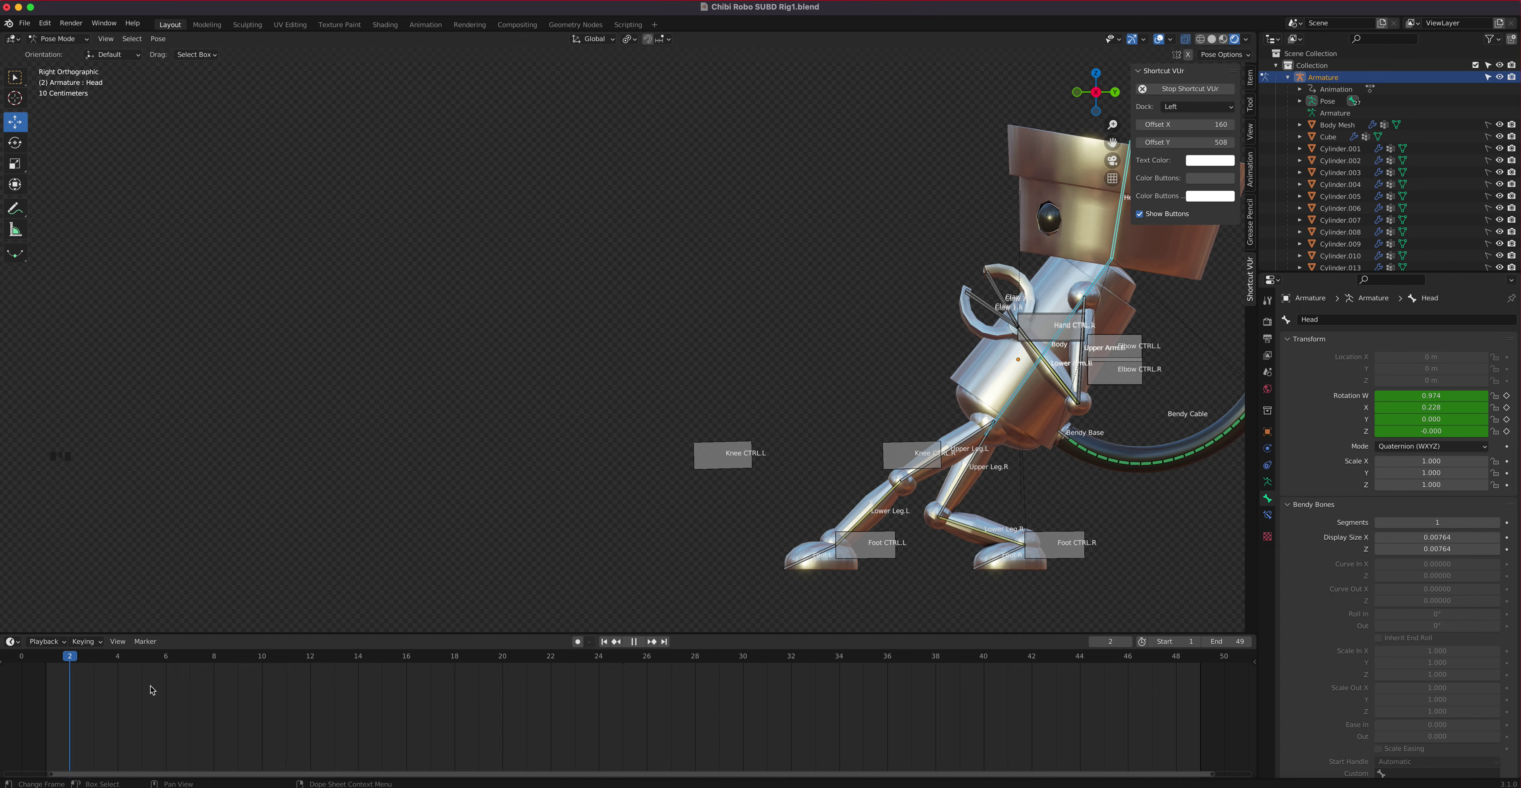
{"action": "key", "text": "space"}
{"action": "left_click_drag", "start_coordinate": [805, 731], "coordinate": [1142, 725]}
{"action": "left_click_drag", "start_coordinate": [1199, 722], "coordinate": [1200, 722]}
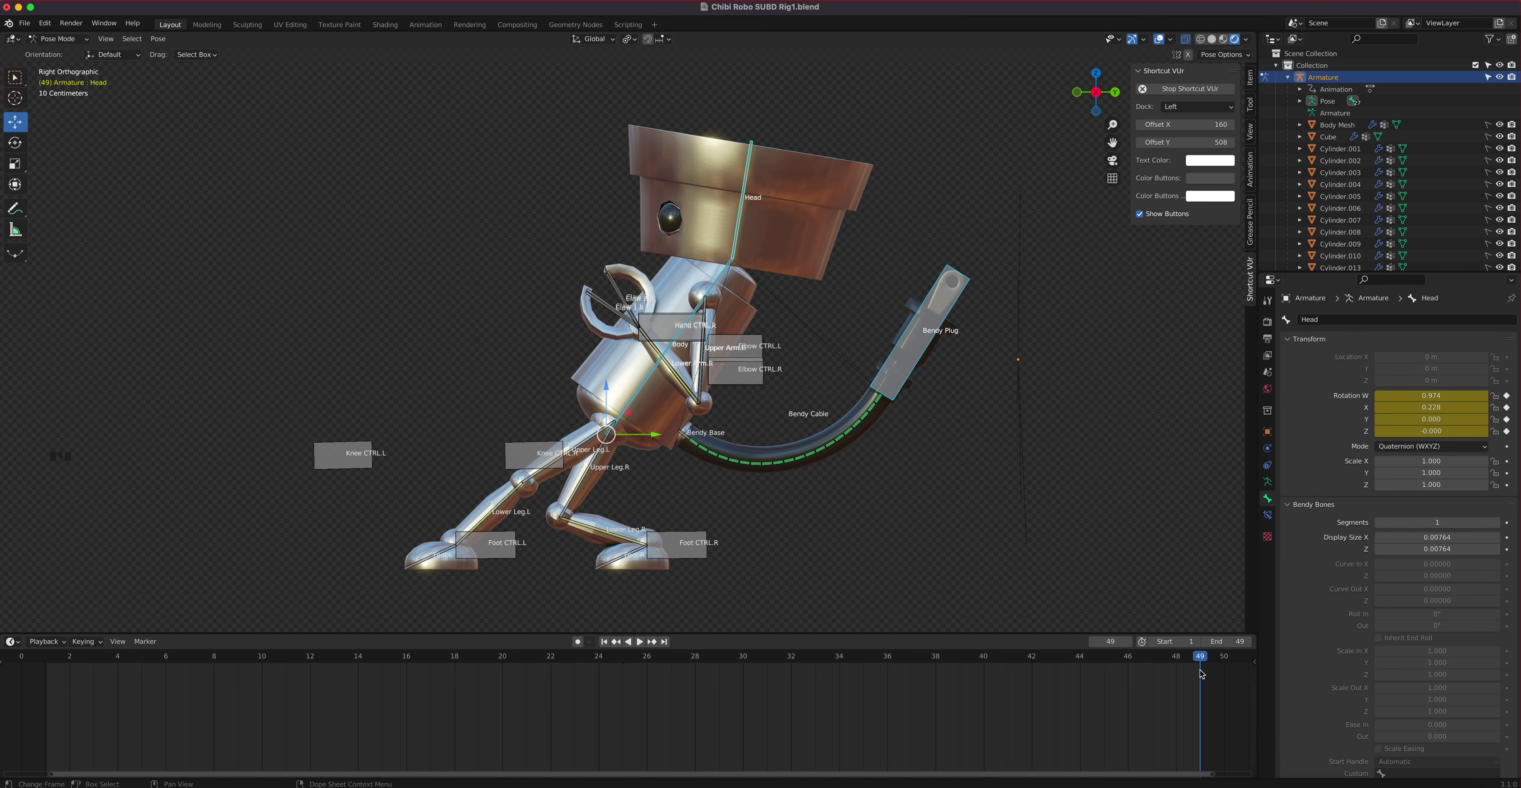
{"action": "left_click_drag", "start_coordinate": [1199, 661], "coordinate": [50, 694]}
{"action": "middle_click_drag", "start_coordinate": [218, 571], "coordinate": [374, 585]}
{"action": "left_click_drag", "start_coordinate": [49, 659], "coordinate": [39, 694]}
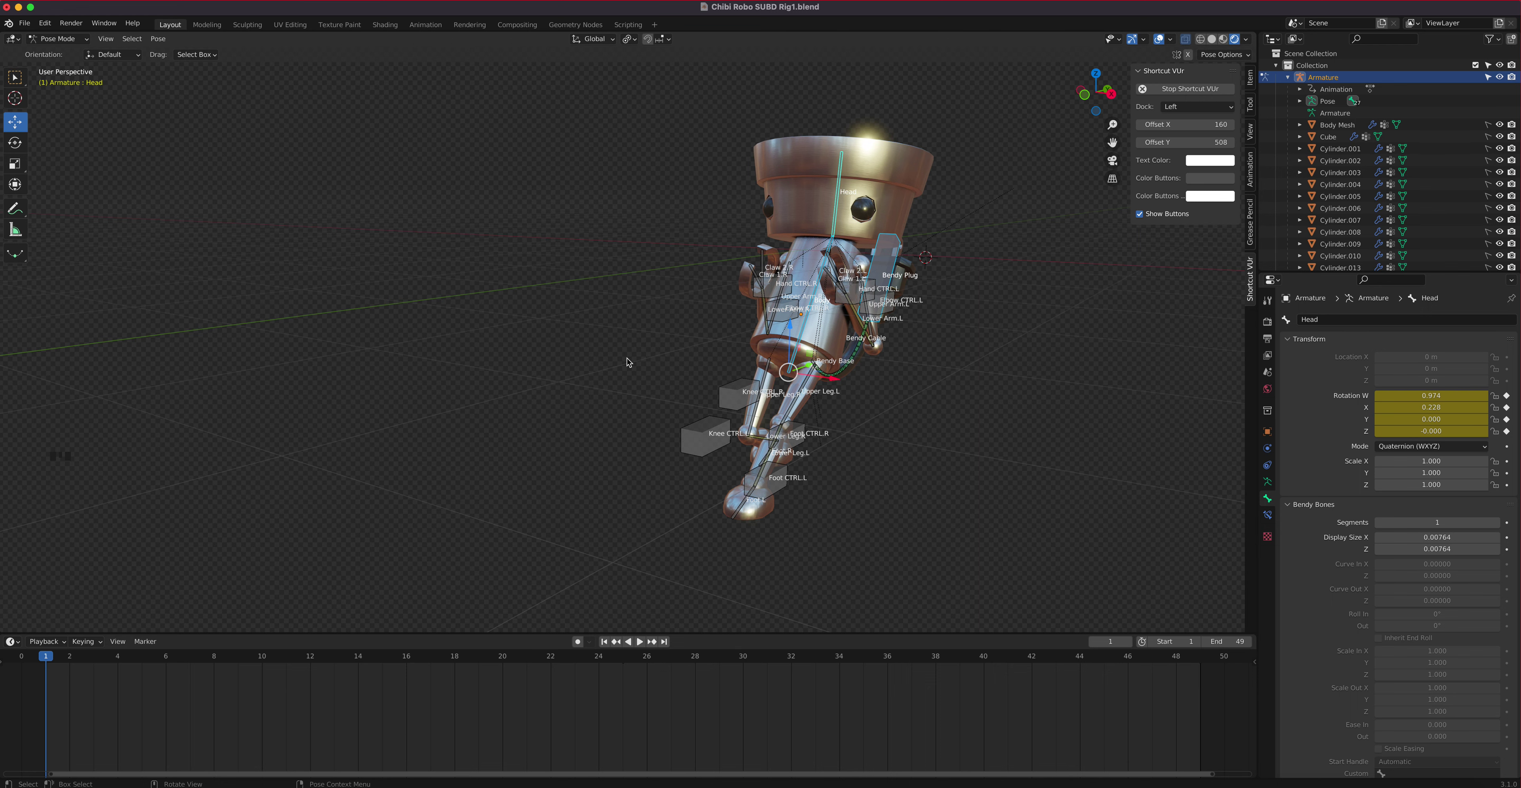
{"action": "key", "text": "KP_3"}
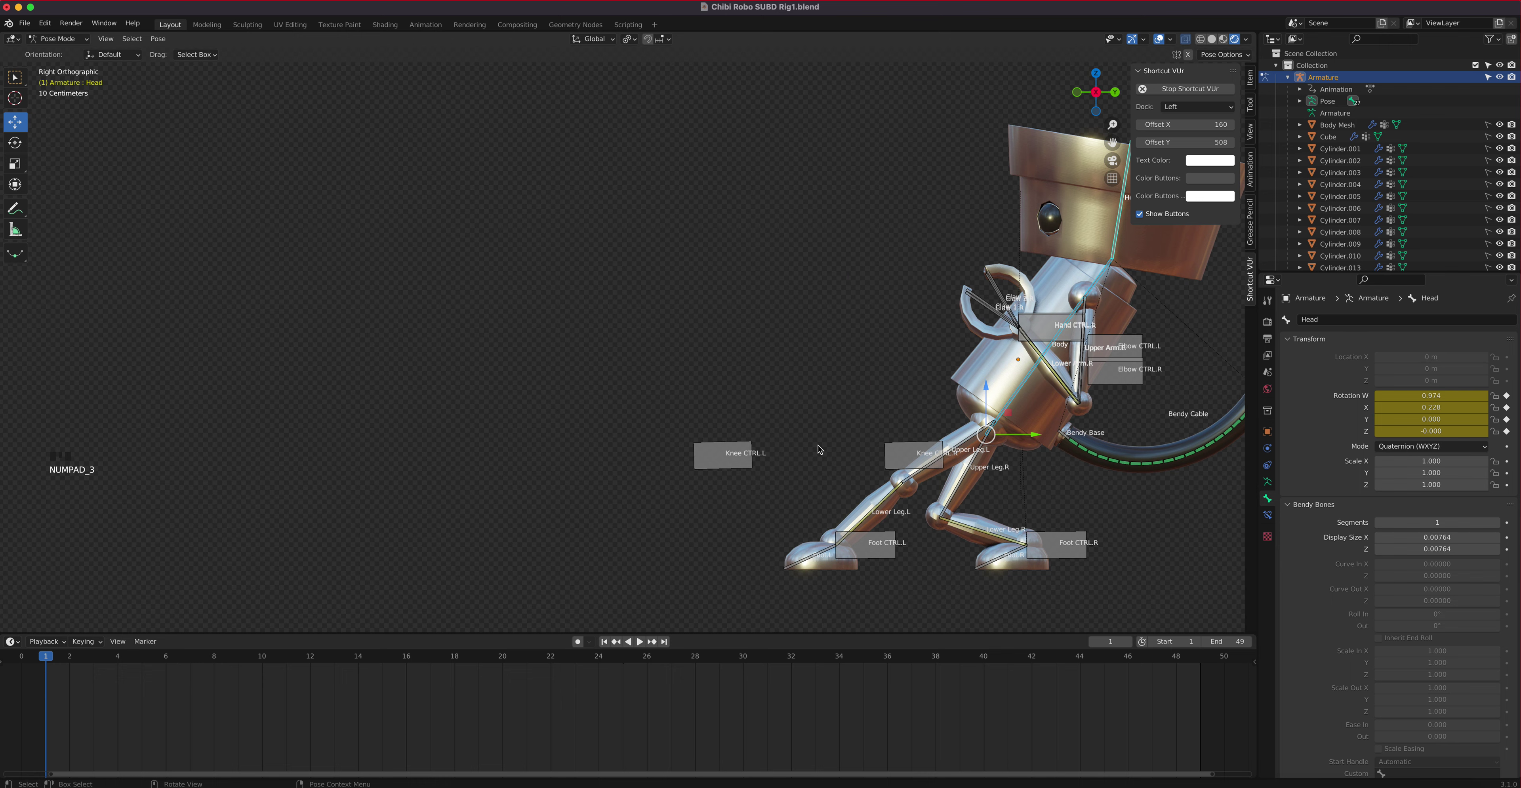
{"action": "left_click", "coordinate": [40, 655]}
{"action": "key", "text": "space"}
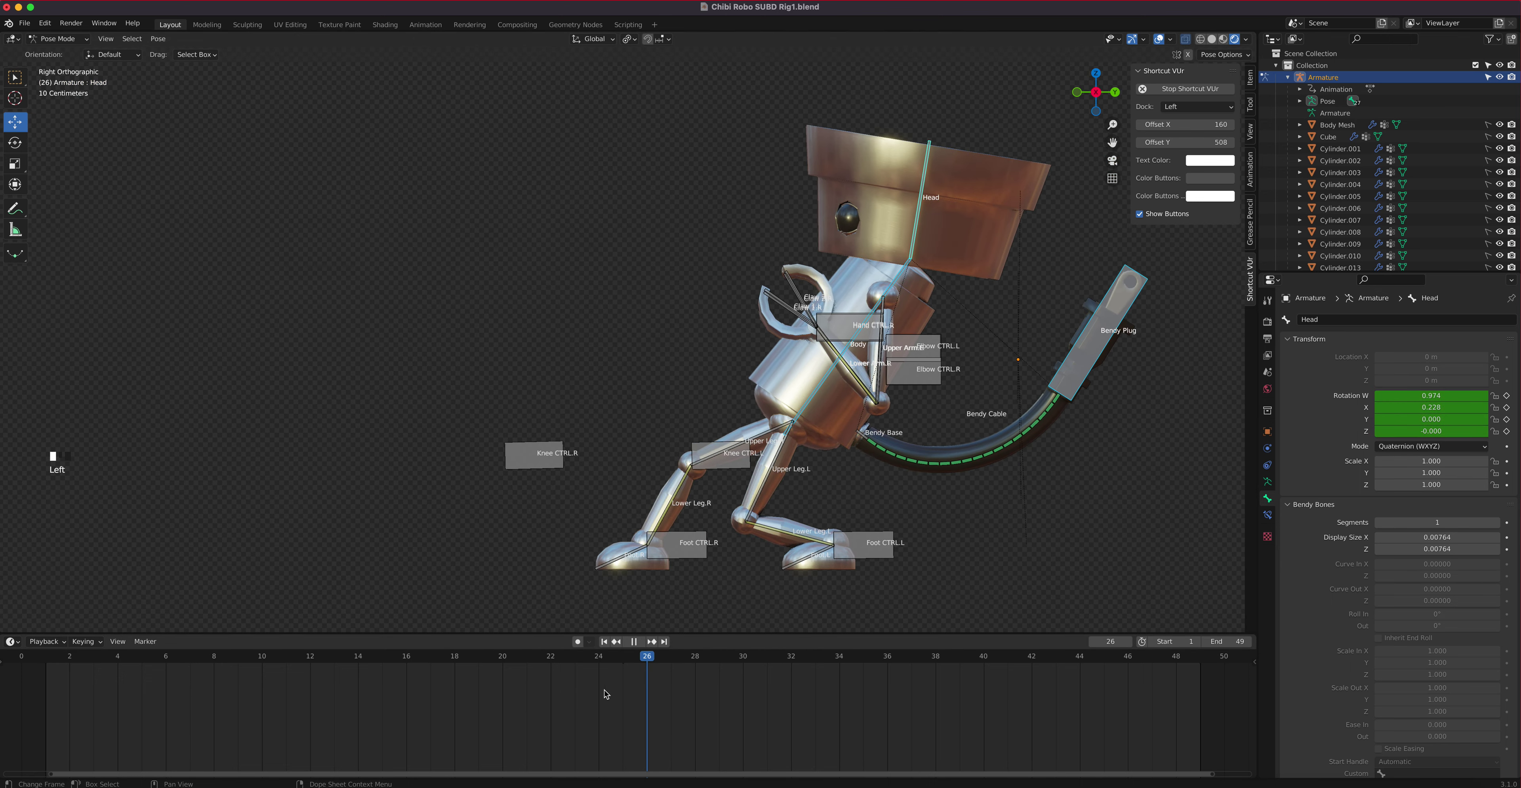
{"action": "key", "text": "space"}
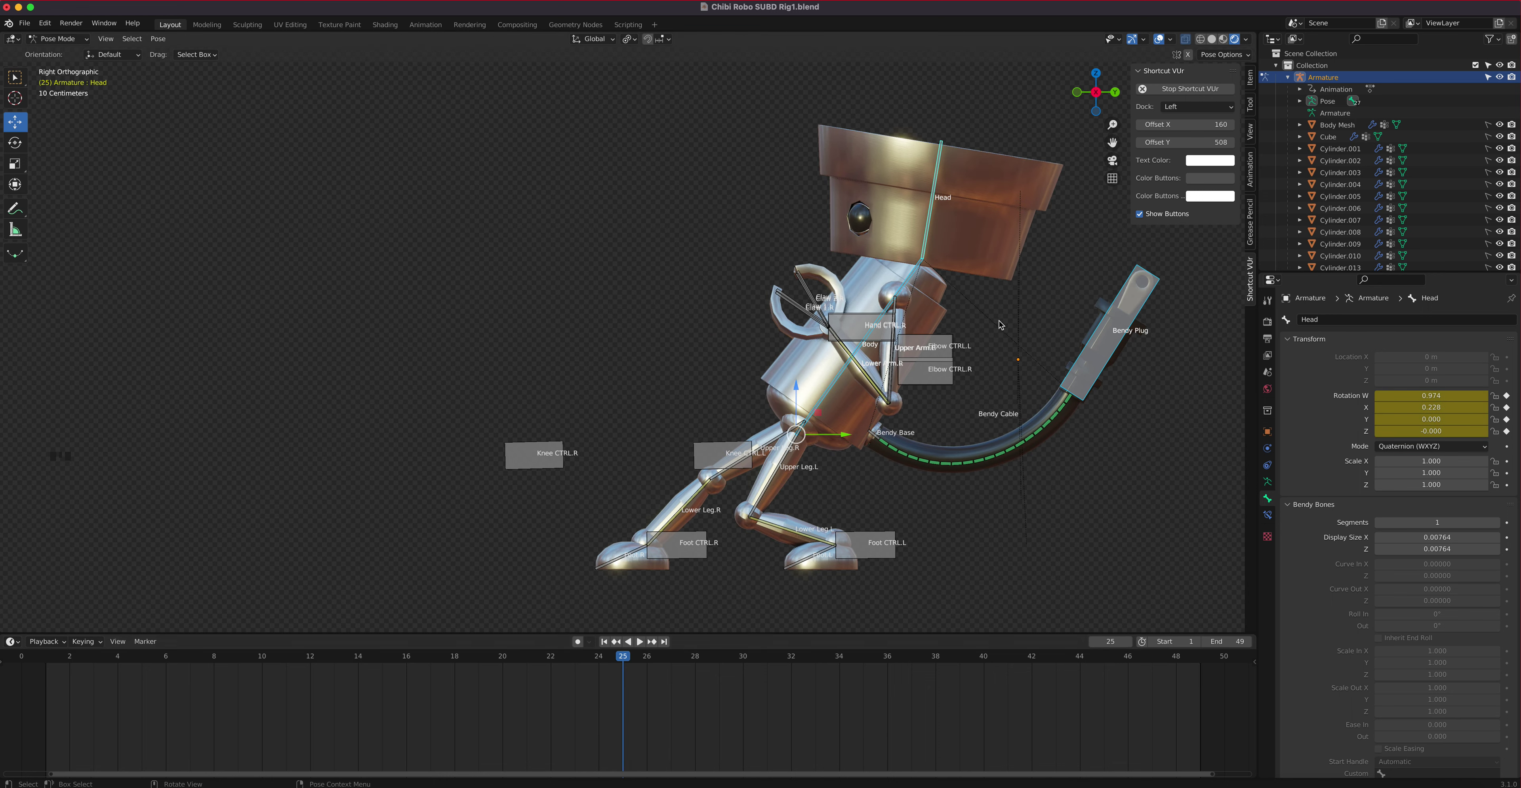
Check the Head, Body and Bendy Plug bones for keyed channels at frame 25 and the Bendy Plug and Head at frame 49.
{"action": "left_click", "coordinate": [929, 233]}
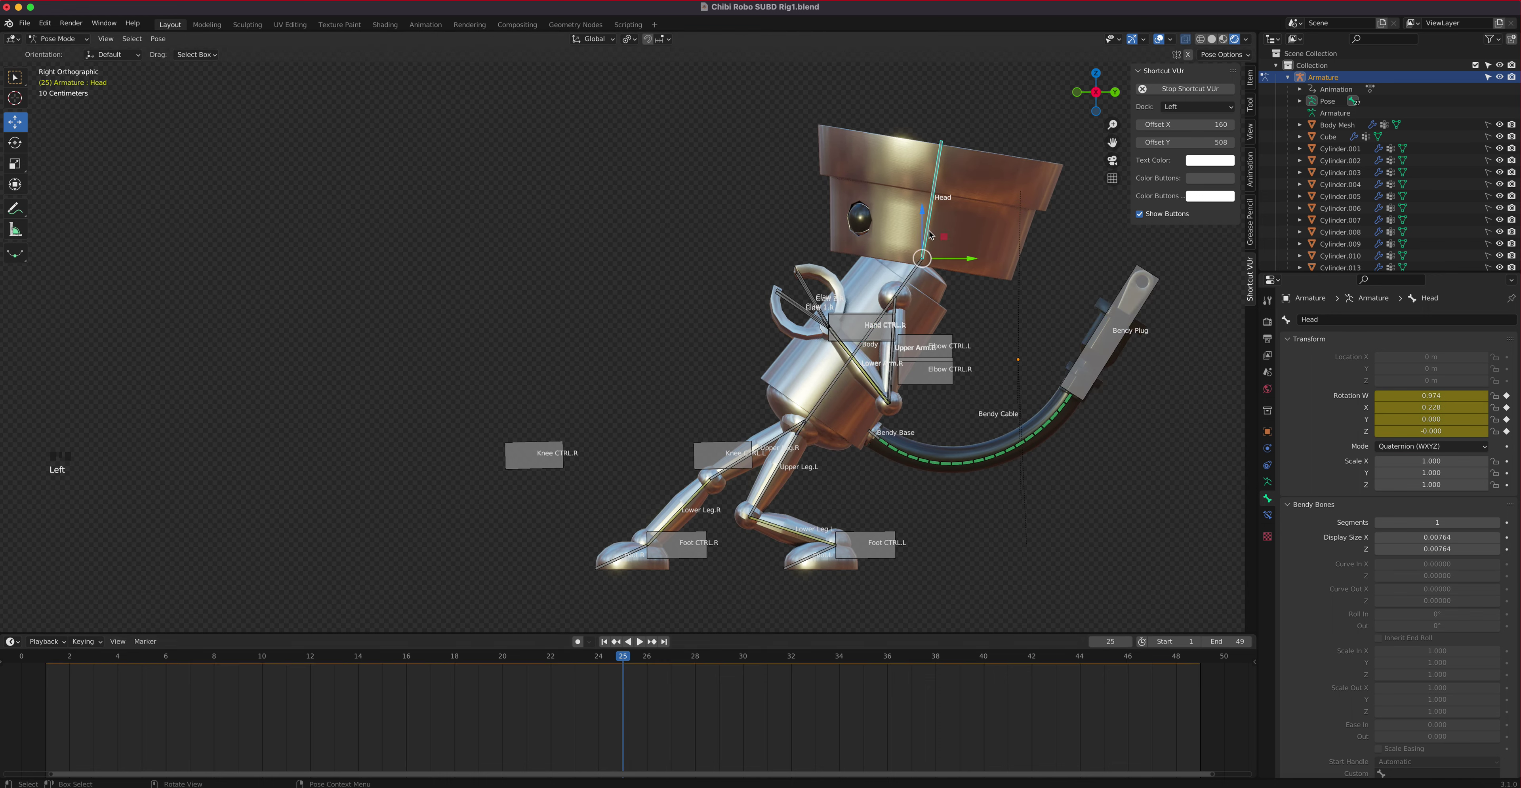
{"action": "left_click", "coordinate": [907, 288]}
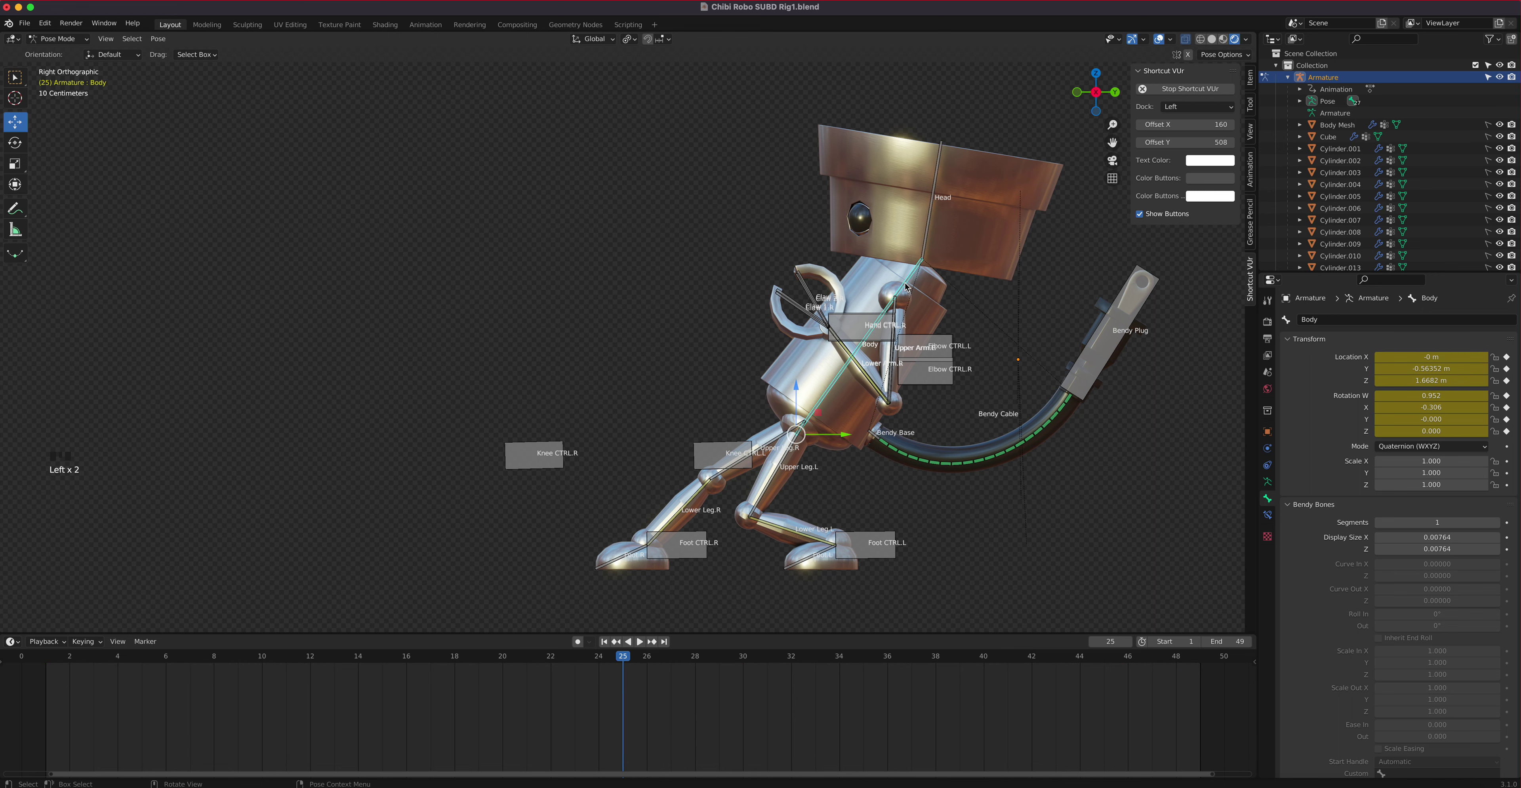
{"action": "left_click", "coordinate": [1110, 327]}
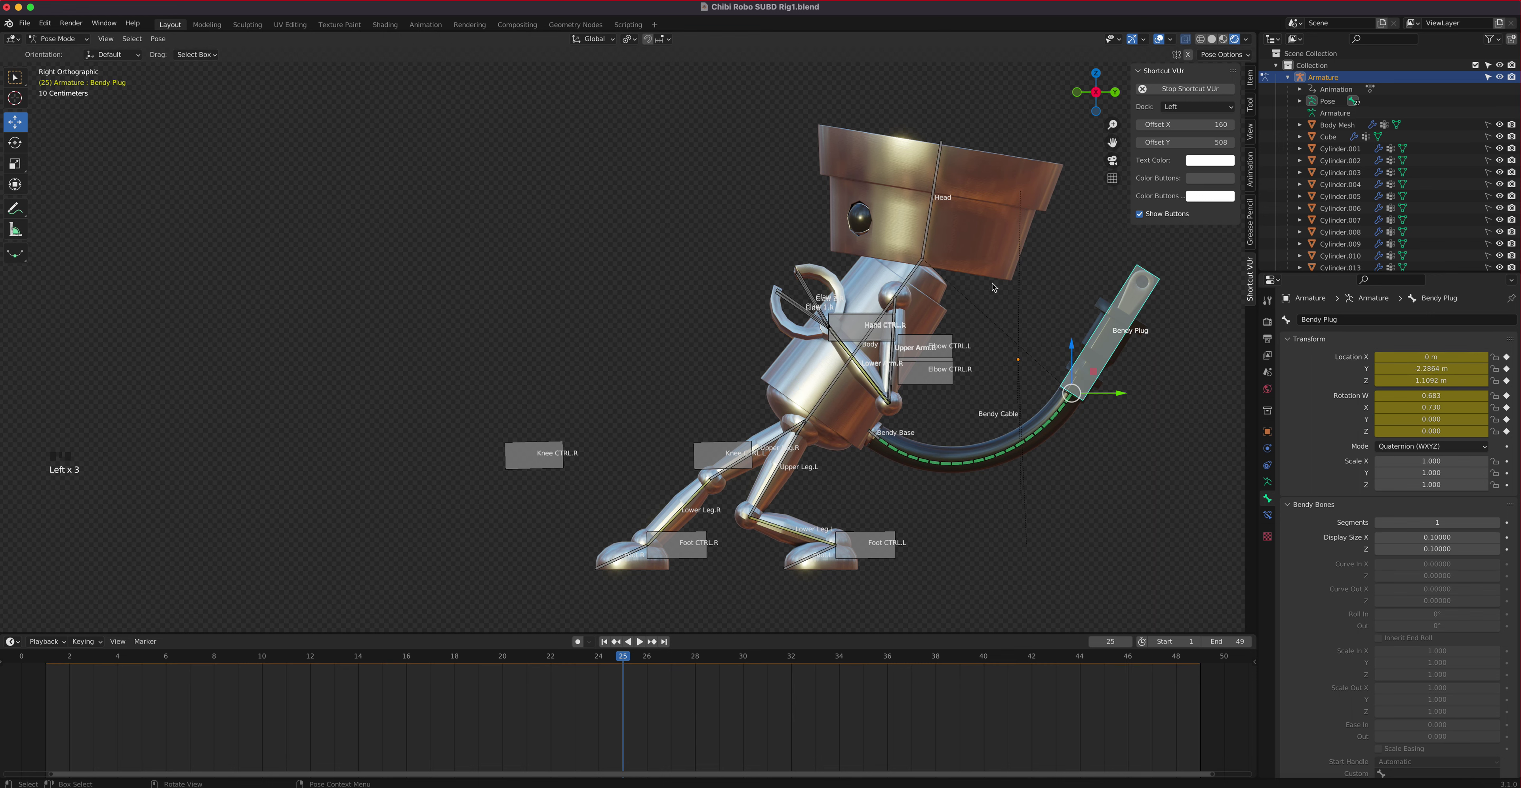
{"action": "left_click", "coordinate": [1200, 657]}
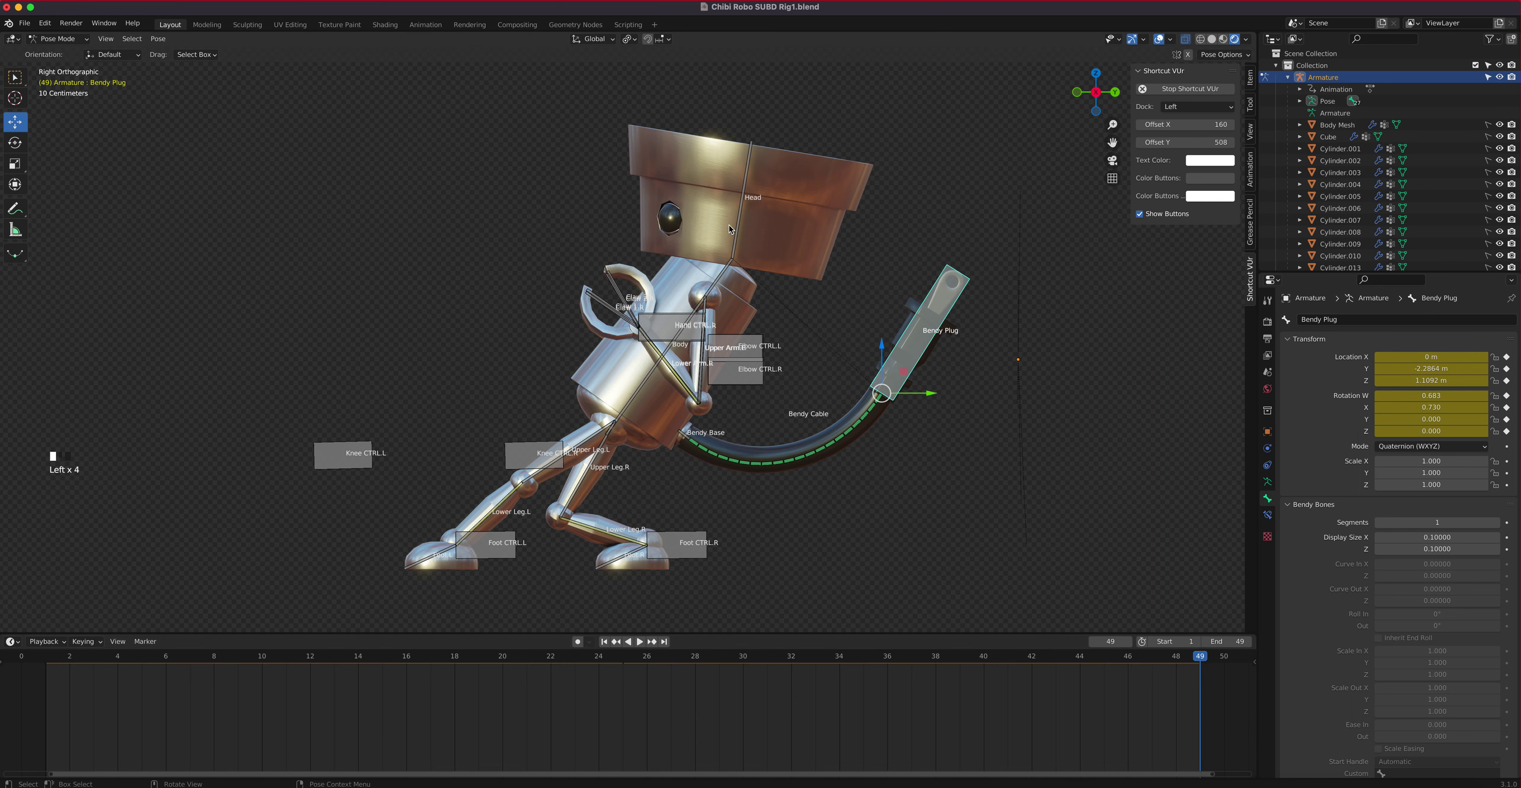
{"action": "left_click", "coordinate": [742, 224]}
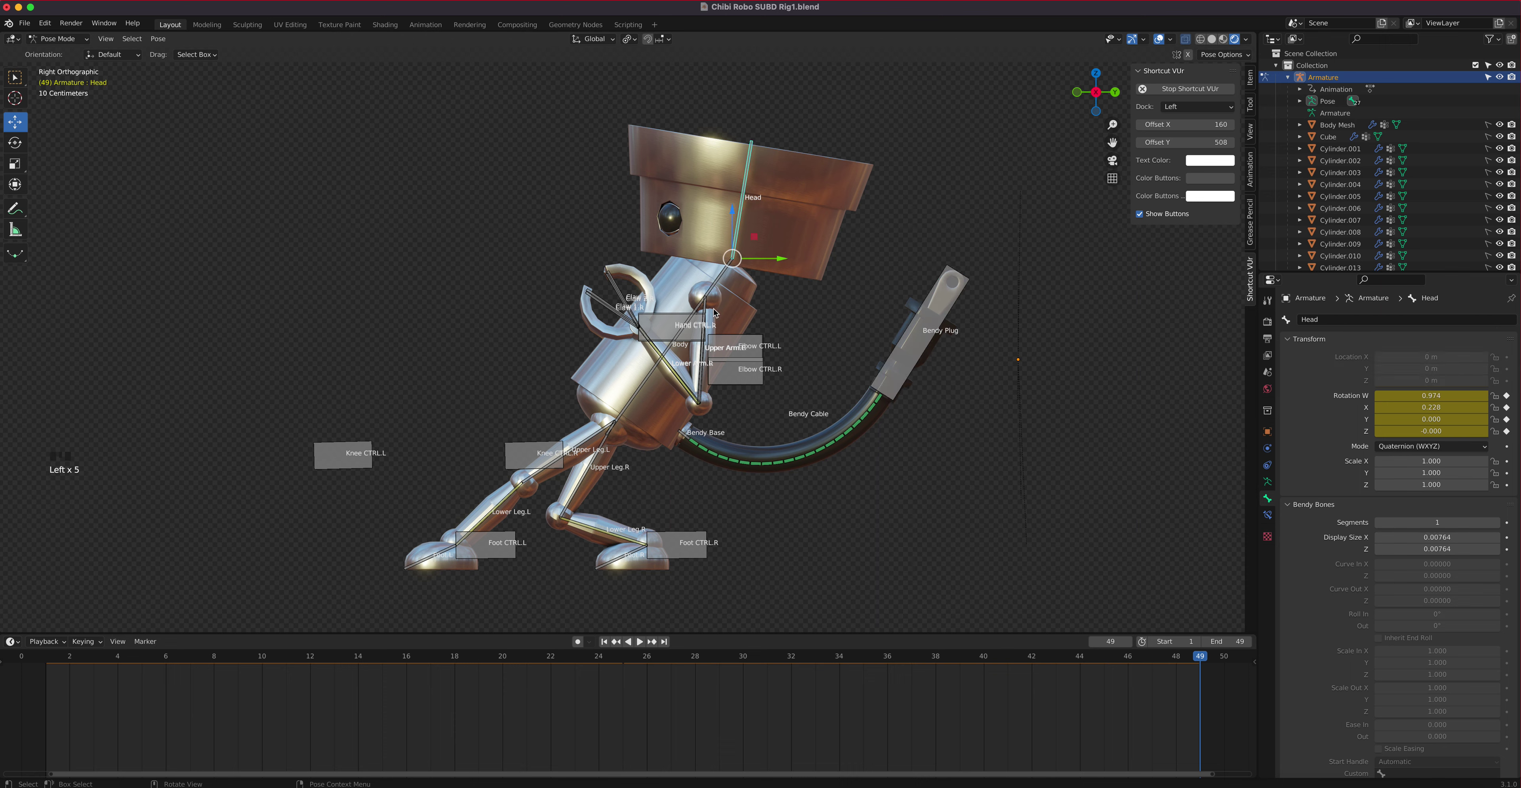
{"action": "left_click_drag", "start_coordinate": [1204, 662], "coordinate": [166, 659]}
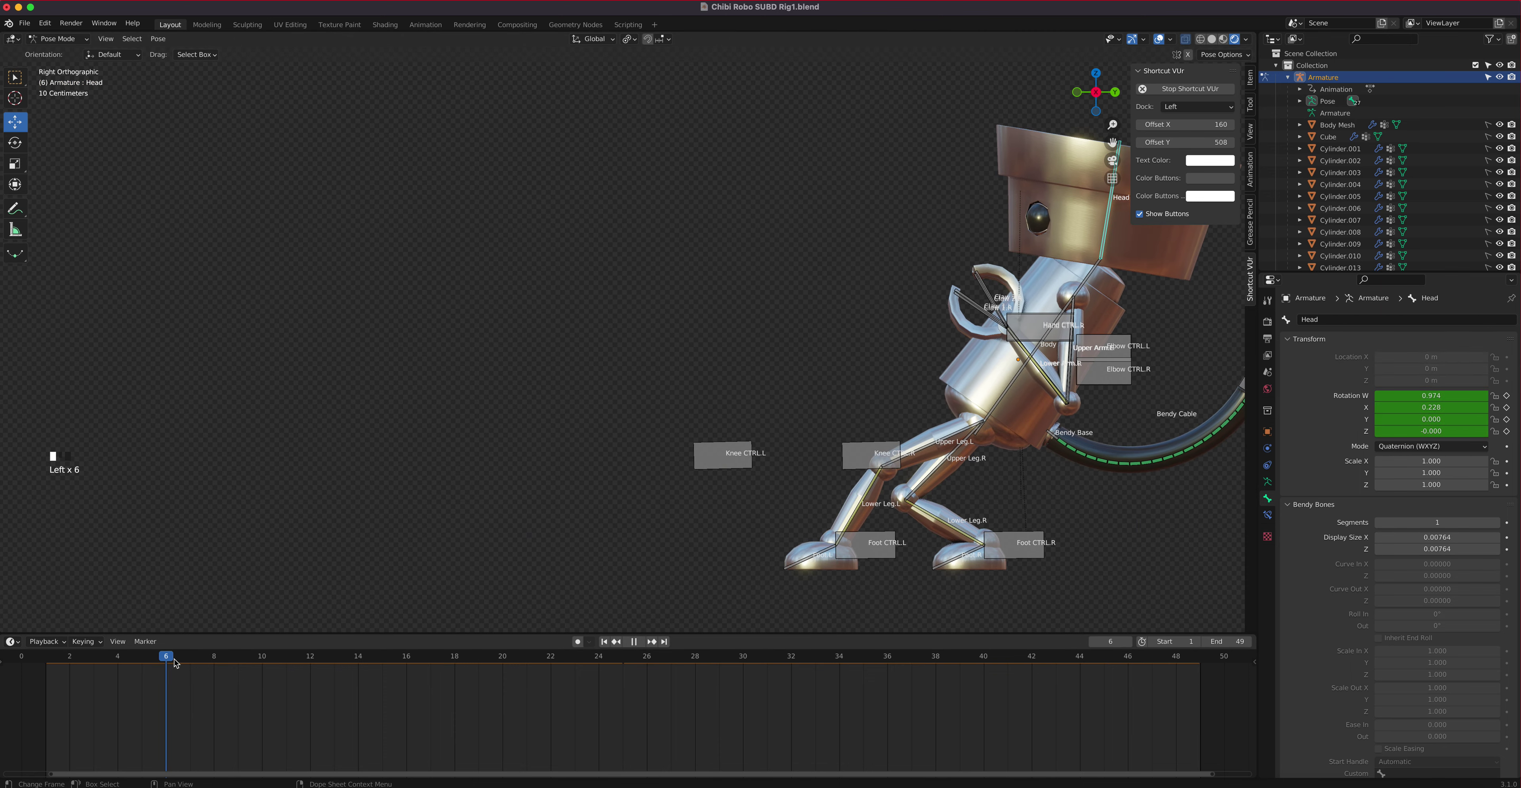
Switch to the Animation workspace and frame the whole robot in its main viewport in right orthographic view.
{"action": "left_click", "coordinate": [425, 24]}
{"action": "scroll", "coordinate": [244, 340], "scroll_direction": "up", "scroll_amount": 7}
{"action": "left_click", "coordinate": [421, 38]}
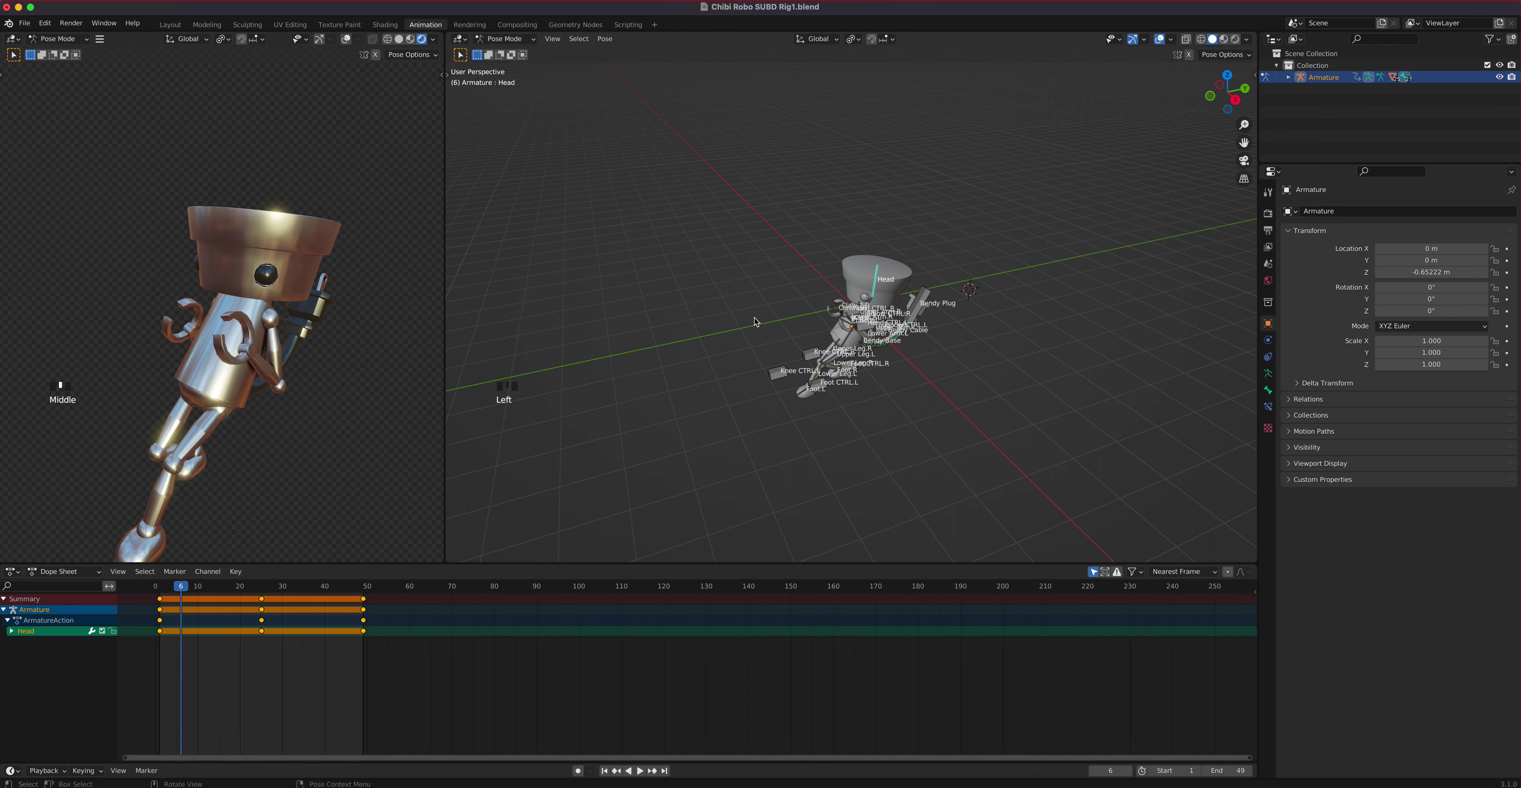
{"action": "key", "text": "KP_3"}
{"action": "scroll", "coordinate": [1018, 261], "scroll_direction": "up", "scroll_amount": 6}
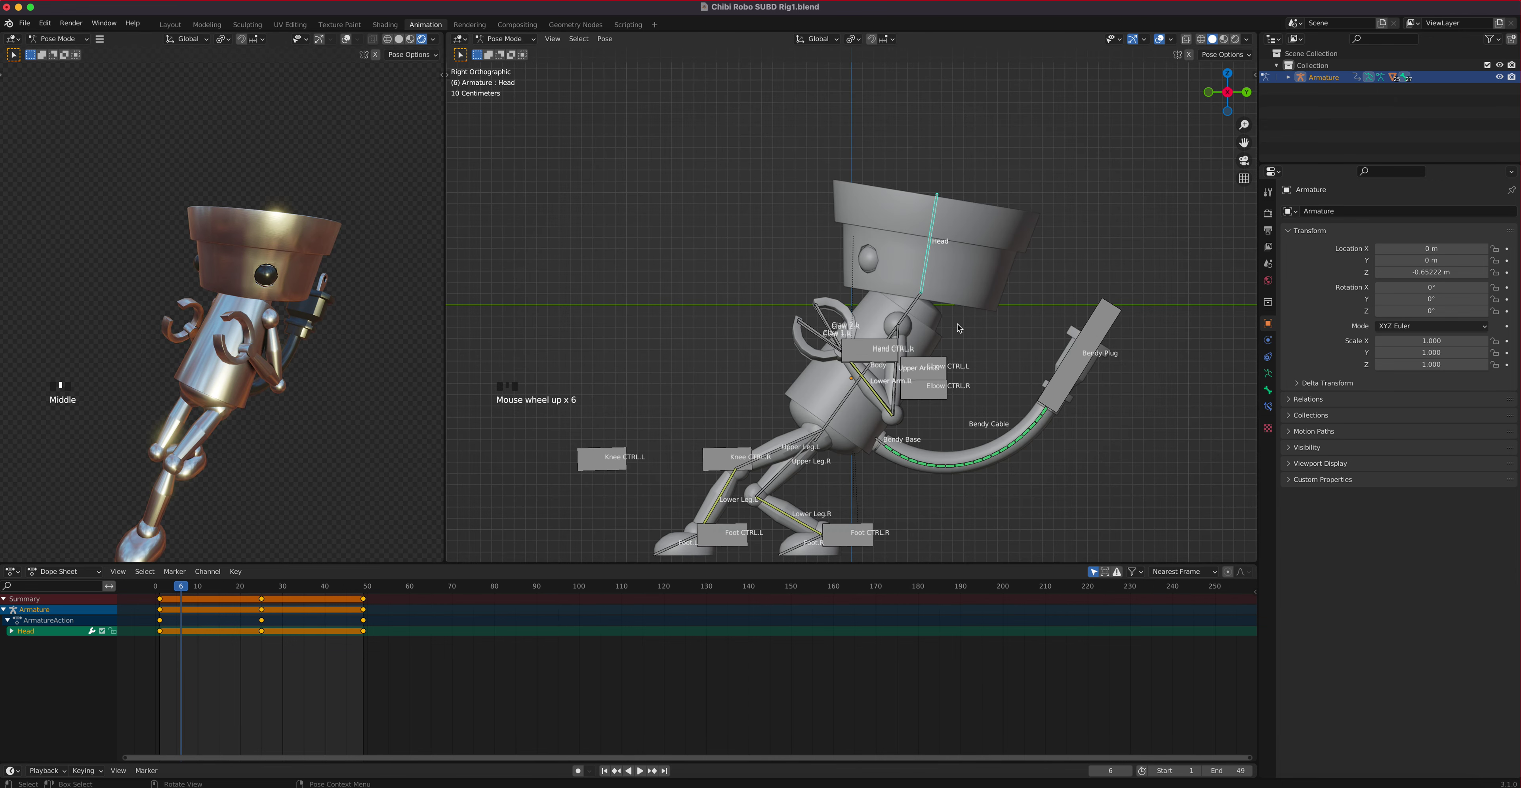
{"action": "middle_click_drag", "start_coordinate": [950, 334], "coordinate": [953, 249], "text": "shift"}
{"action": "middle_click_drag", "start_coordinate": [296, 387], "coordinate": [300, 331], "text": "shift"}
Fit the keyframe range from frame 1 to 49 across the Dope Sheet.
{"action": "scroll", "coordinate": [247, 631], "scroll_direction": "down", "scroll_amount": 1}
{"action": "scroll", "coordinate": [248, 631], "scroll_direction": "up", "scroll_amount": 10}
{"action": "middle_click_drag", "start_coordinate": [251, 650], "coordinate": [1059, 672]}
{"action": "scroll", "coordinate": [797, 642], "scroll_direction": "up", "scroll_amount": 13}
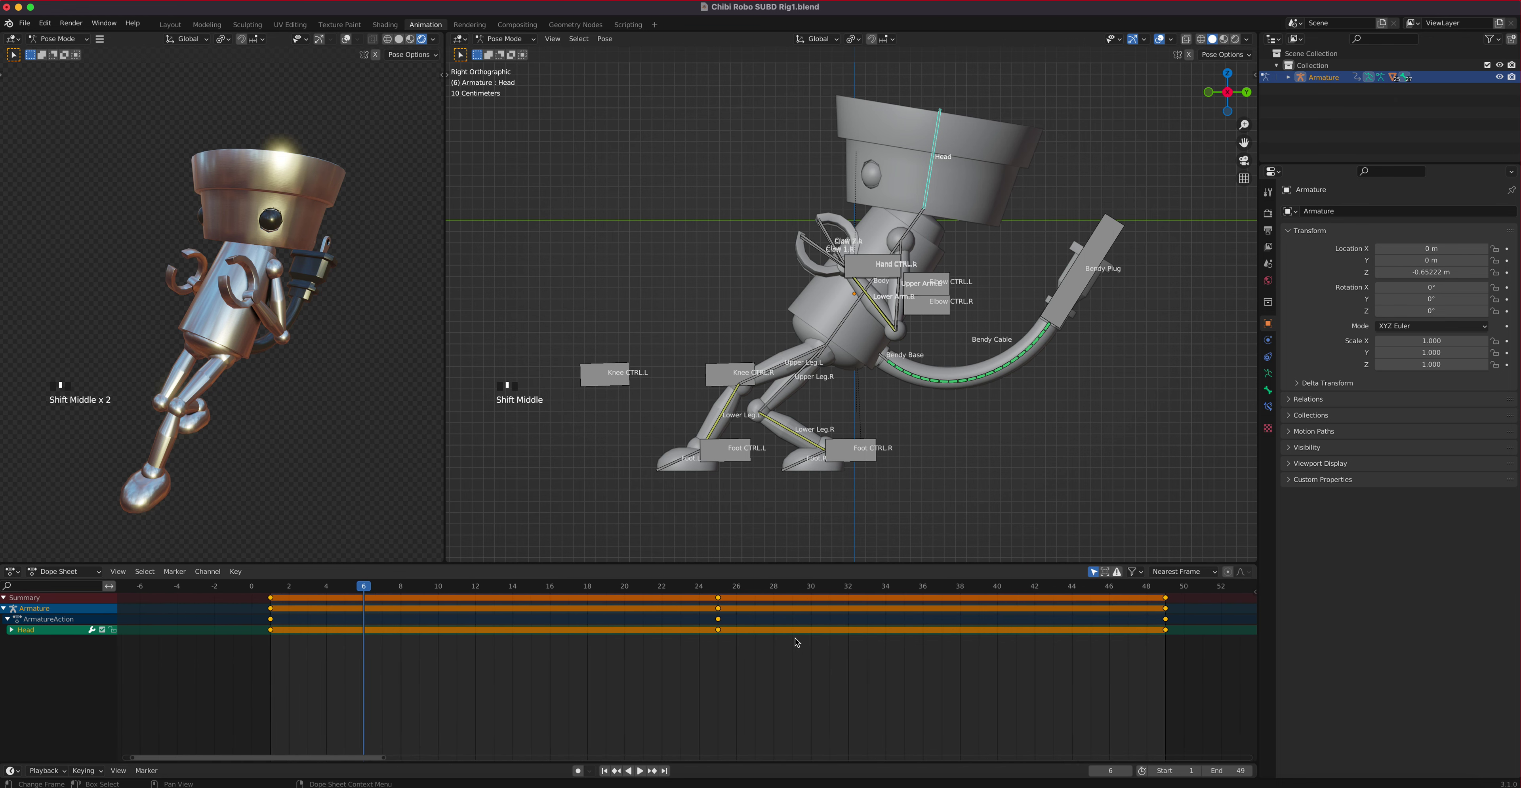
{"action": "scroll", "coordinate": [800, 644], "scroll_direction": "down", "scroll_amount": 1}
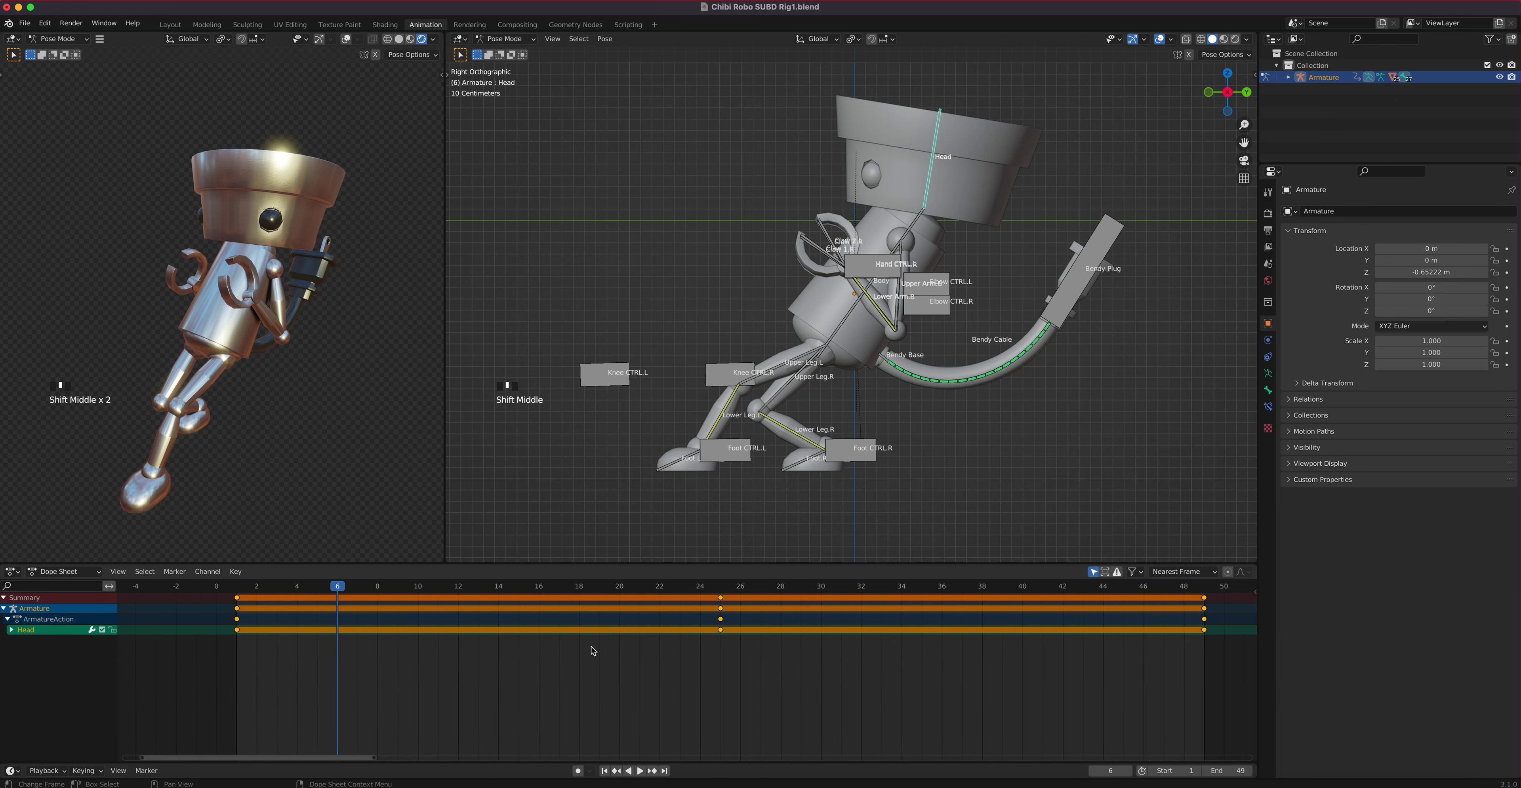
{"action": "middle_click_drag", "start_coordinate": [663, 677], "coordinate": [620, 673]}
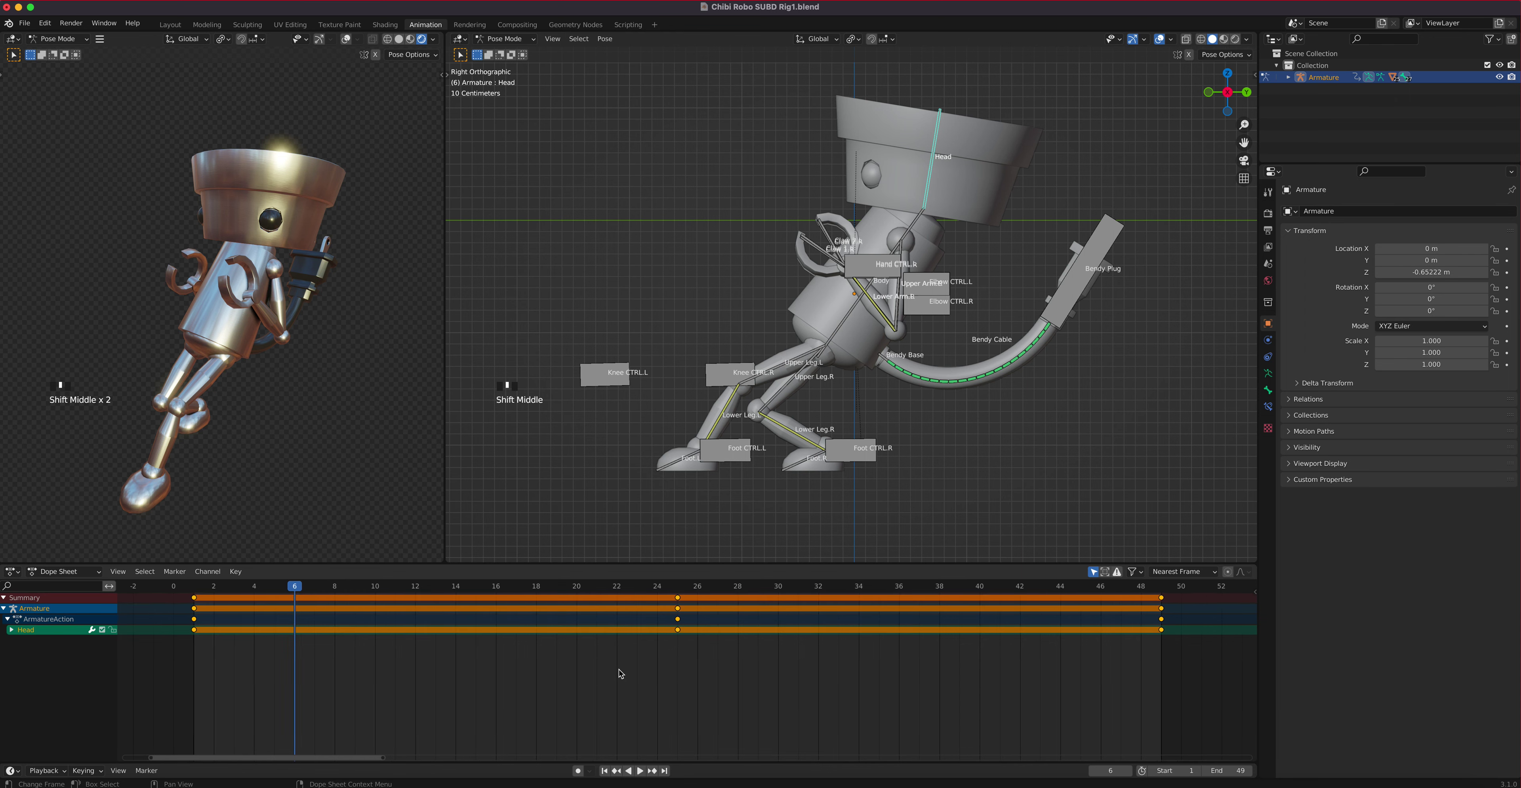
{"action": "scroll", "coordinate": [620, 669], "scroll_direction": "up", "scroll_amount": 1}
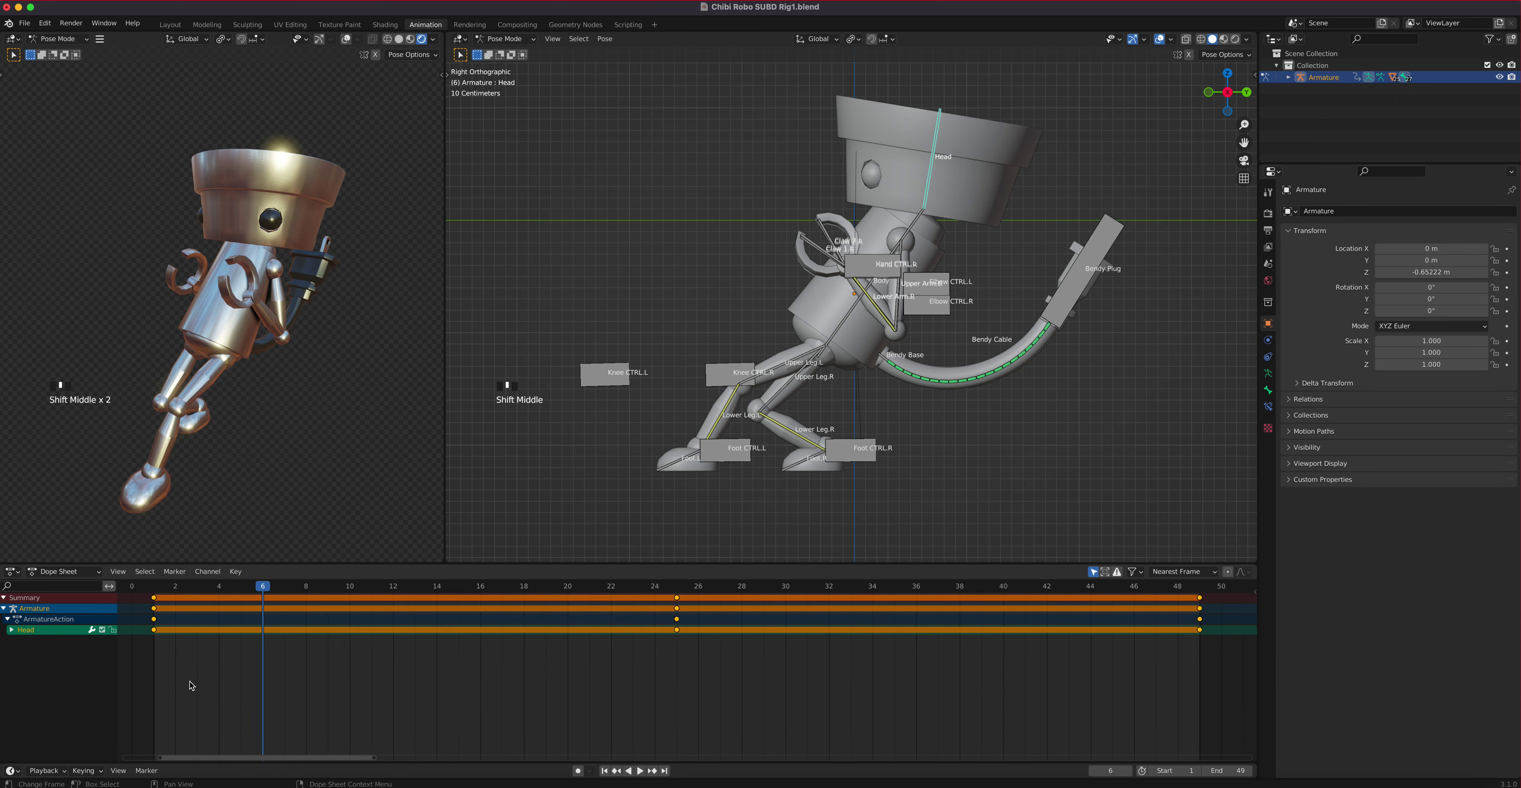
Examine the two keyframe intervals in the Dope Sheet and scrub between frames 1 and 13 to inspect the midway leg pose.
{"action": "left_click_drag", "start_coordinate": [142, 683], "coordinate": [690, 590]}
{"action": "left_click", "coordinate": [669, 679]}
{"action": "left_click_drag", "start_coordinate": [662, 675], "coordinate": [1235, 596]}
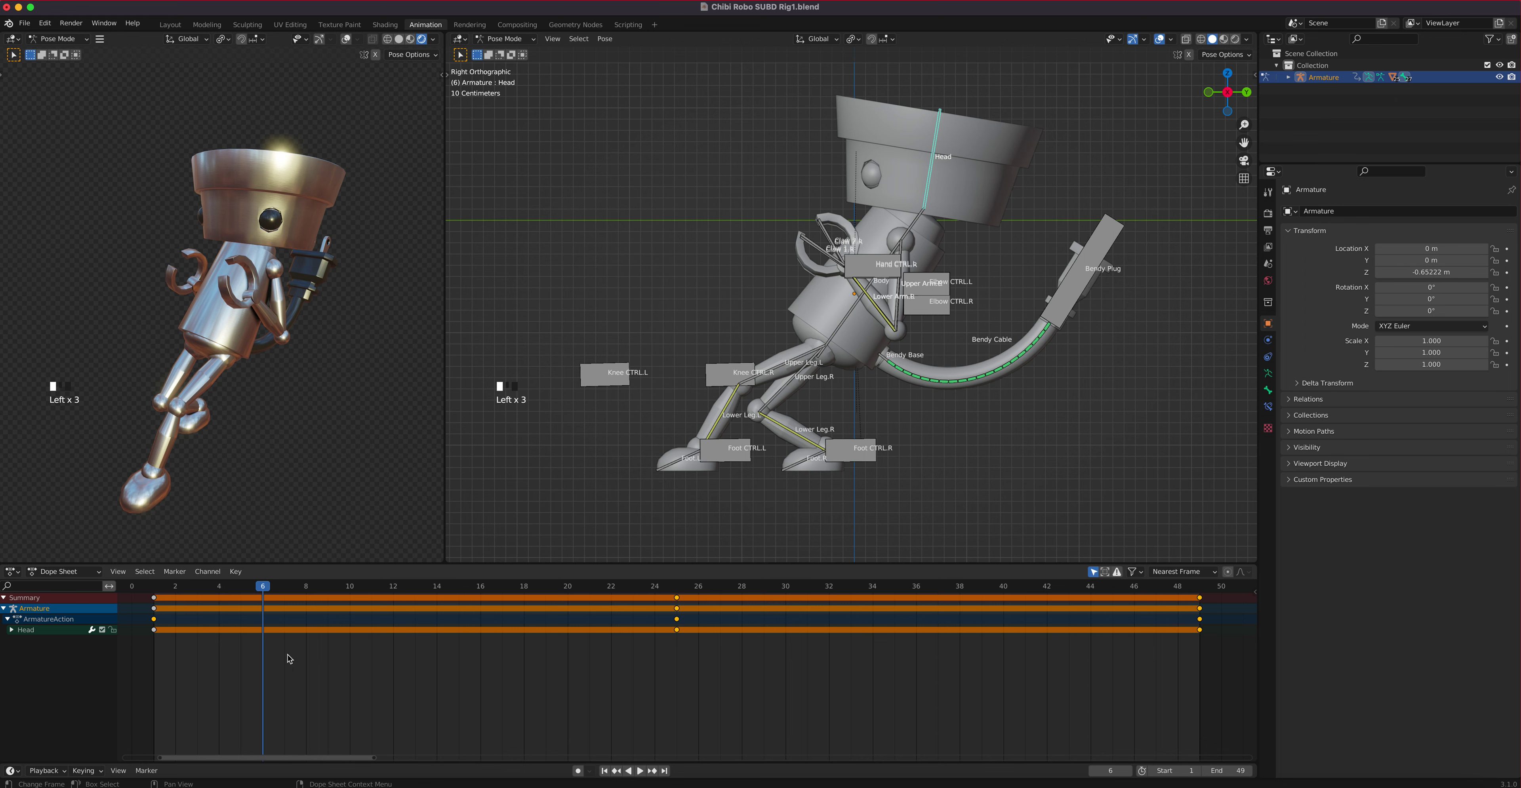
{"action": "left_click_drag", "start_coordinate": [267, 590], "coordinate": [410, 592]}
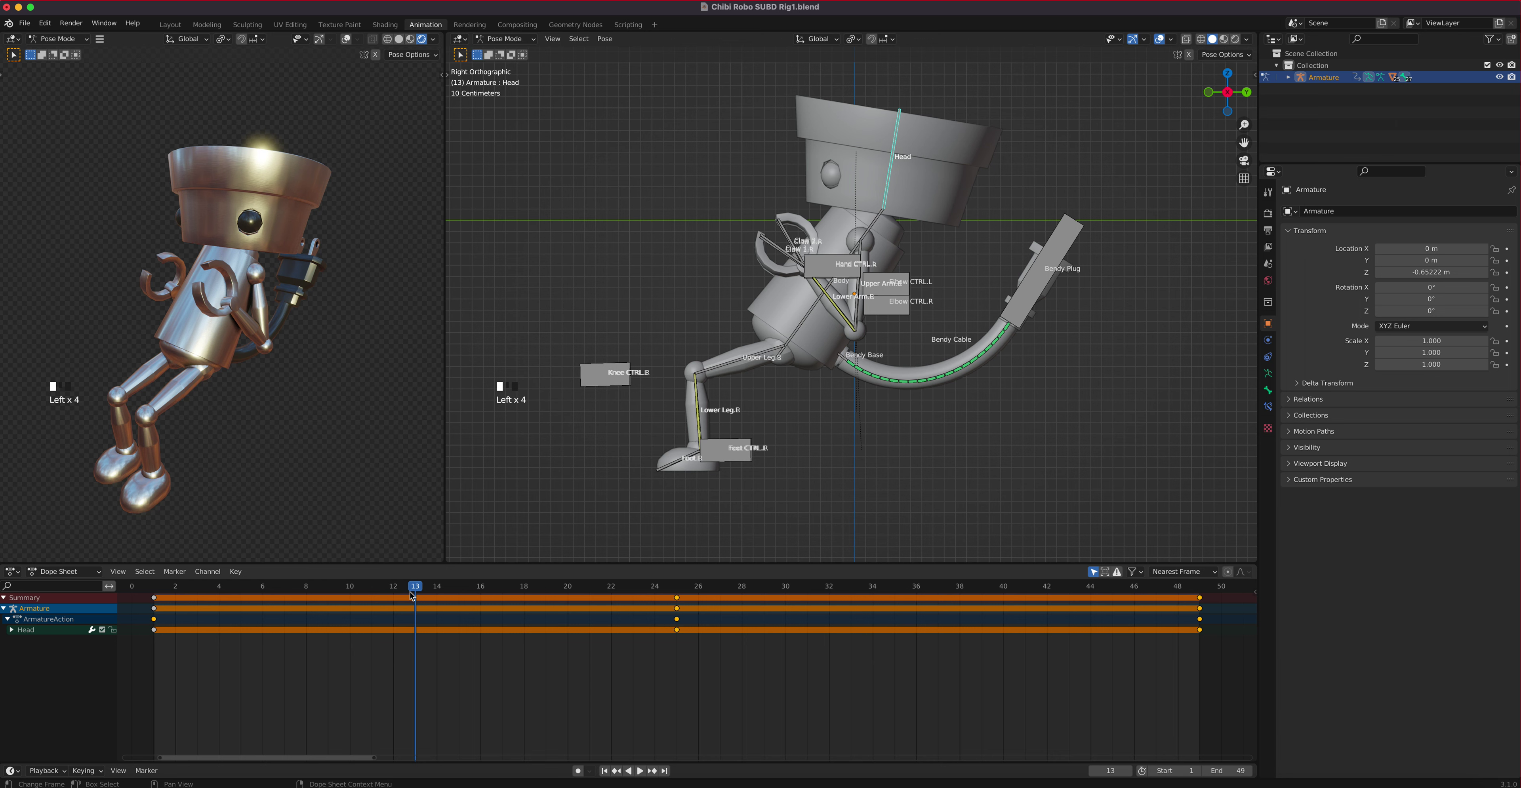
{"action": "left_click_drag", "start_coordinate": [412, 595], "coordinate": [163, 609]}
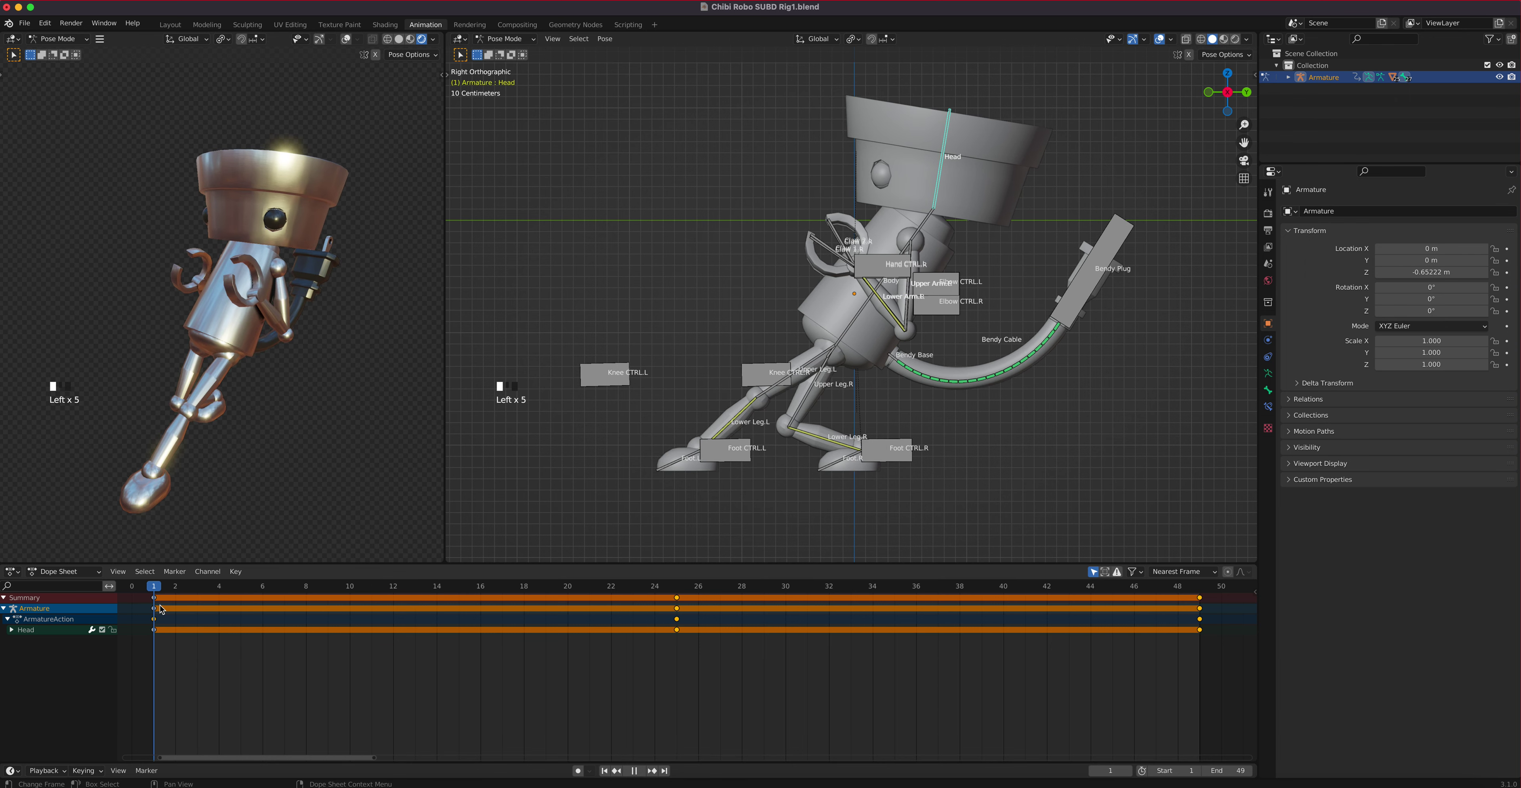
At frame 13, raise Foot CTRL.R about 1 m and shift it about 0.5 m along negative Y.
{"action": "left_click", "coordinate": [899, 463]}
{"action": "left_click_drag", "start_coordinate": [158, 587], "coordinate": [424, 624]}
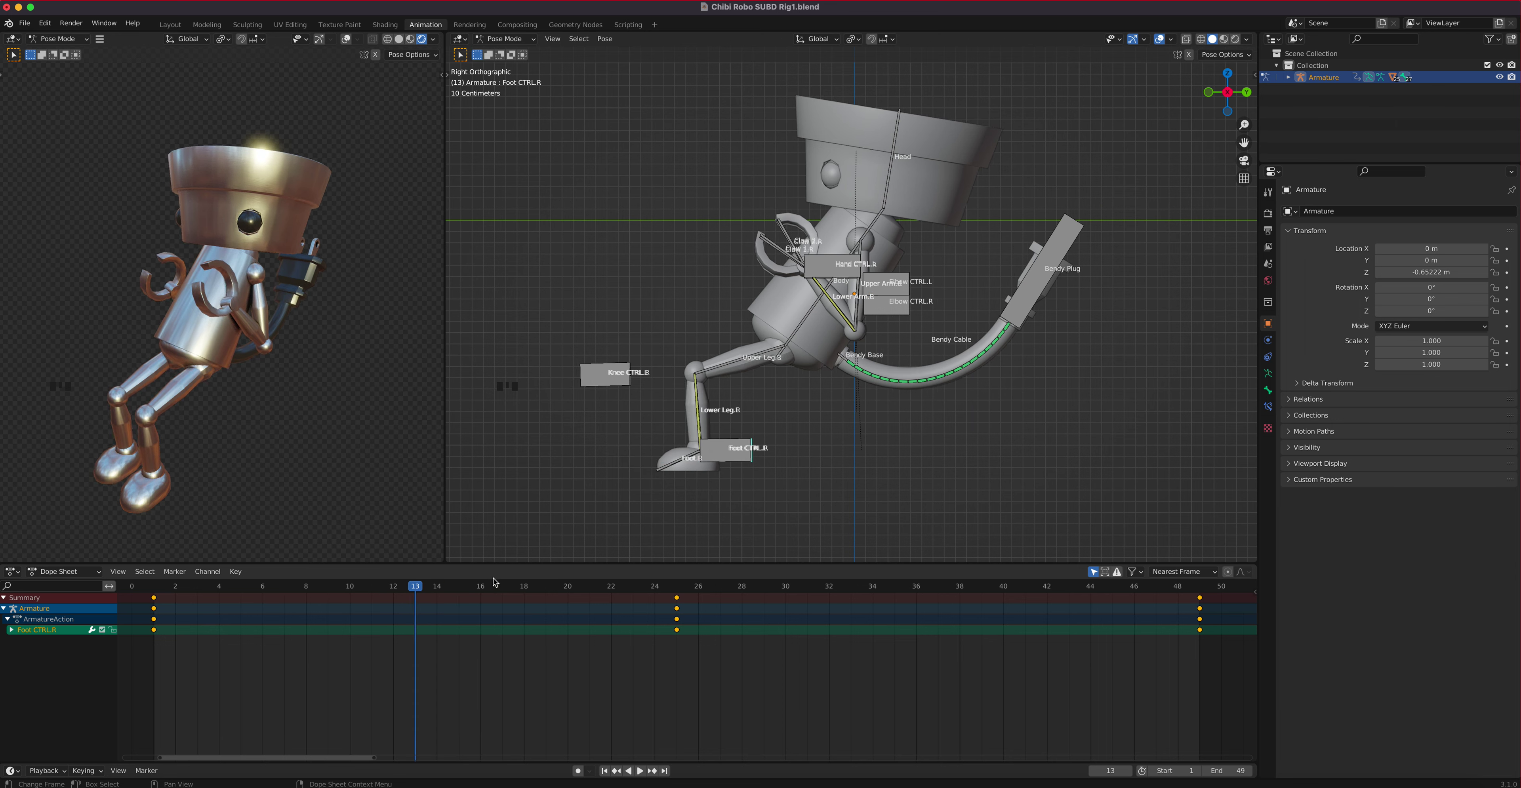
{"action": "key", "text": "g"}
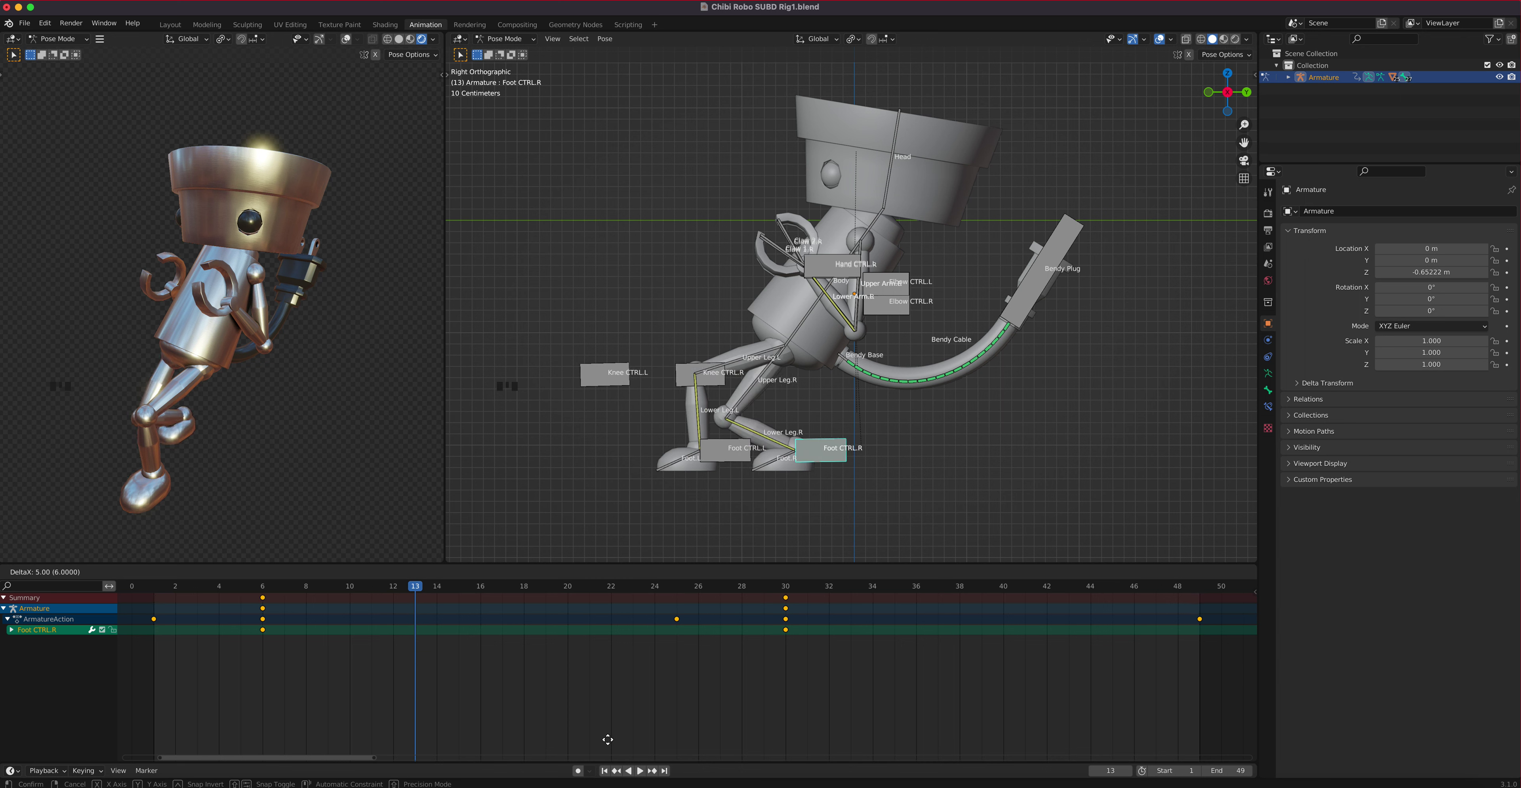
{"action": "right_click", "coordinate": [592, 740]}
{"action": "key", "text": "g"}
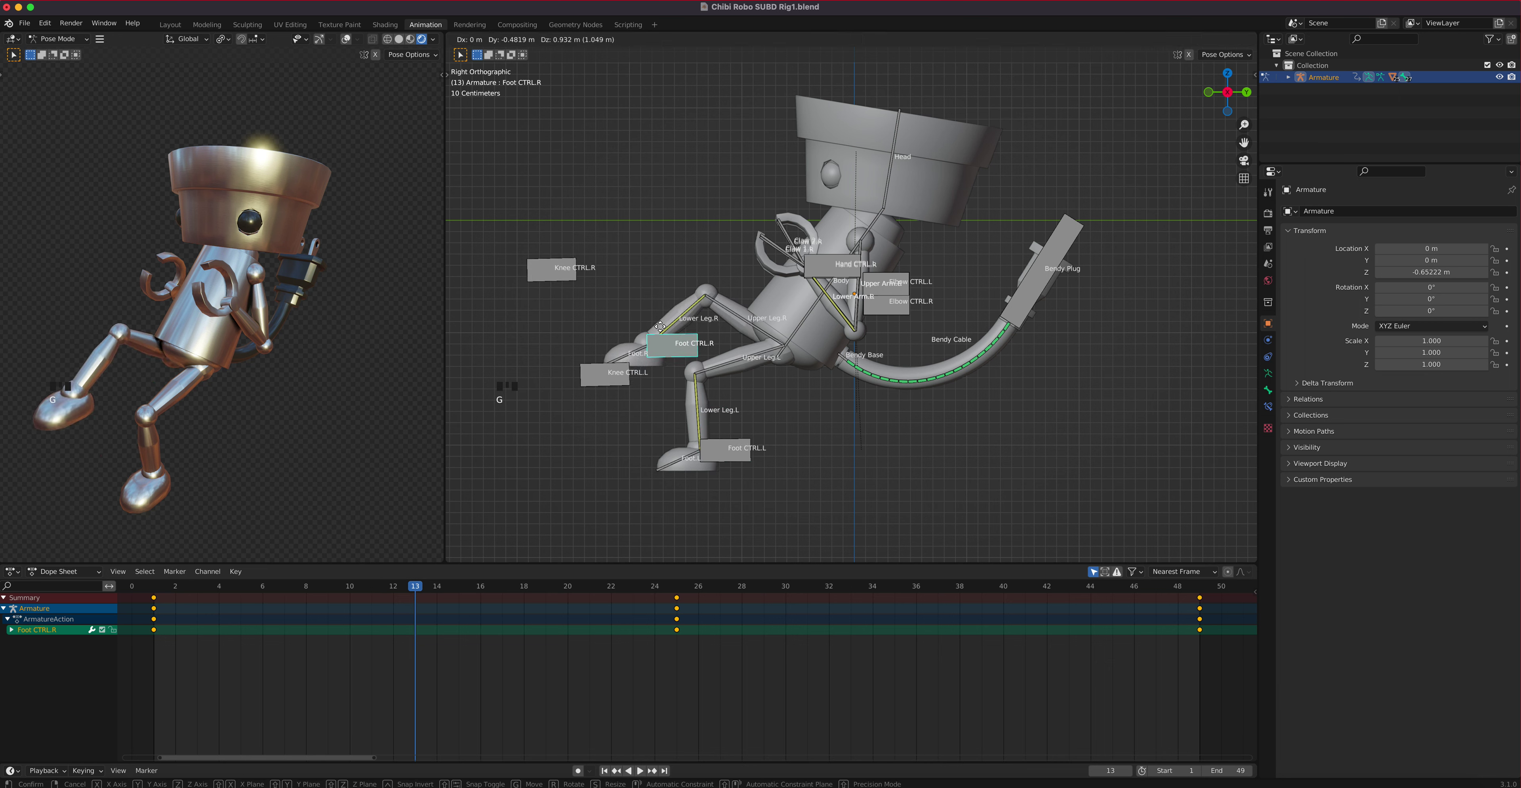
{"action": "left_click", "coordinate": [652, 318]}
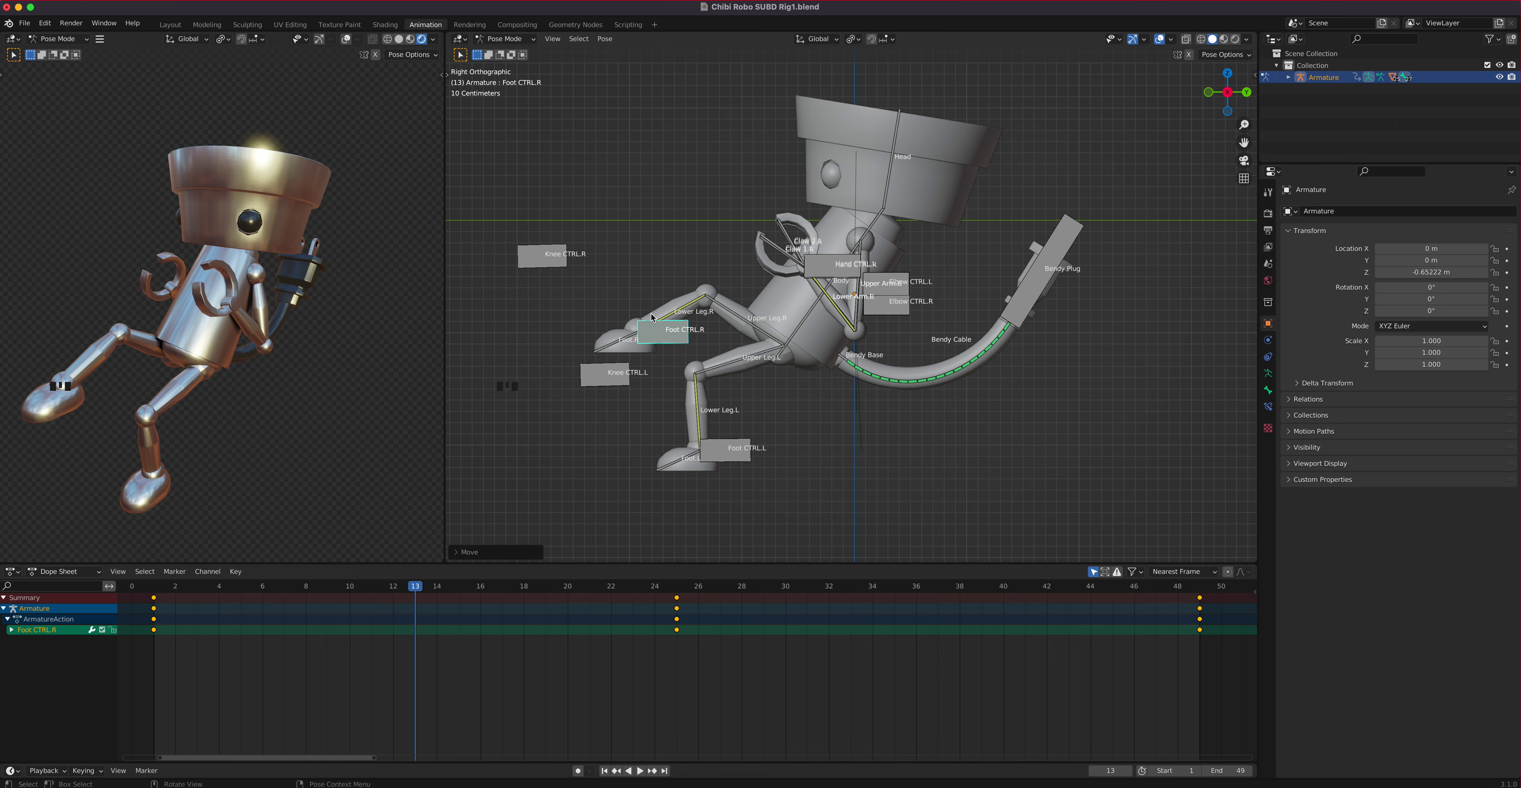
At frame 13, rotate the Body bone more than 70° to lean the torso forward over the legs.
{"action": "left_click", "coordinate": [802, 330]}
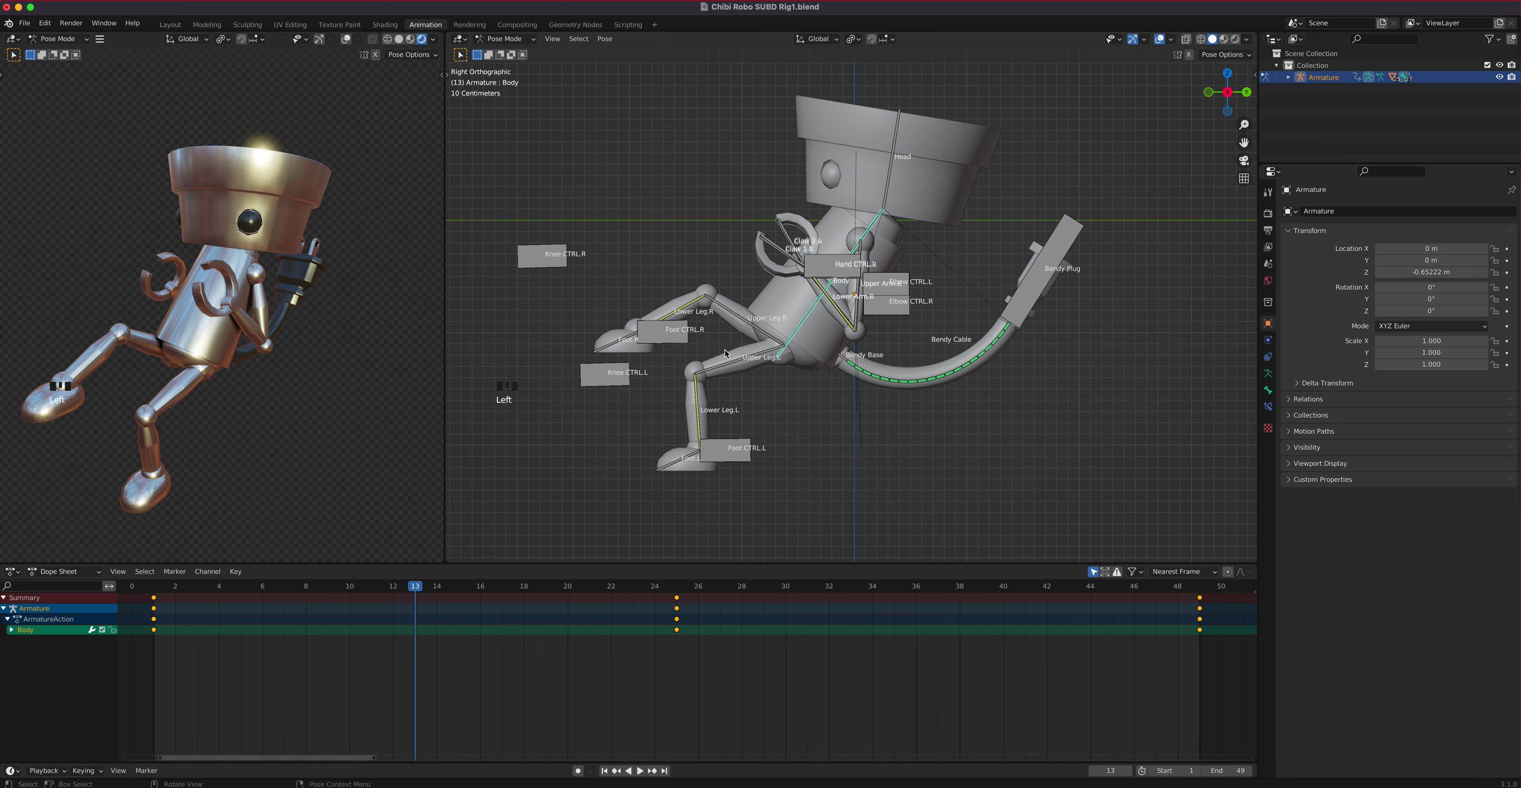
{"action": "left_click", "coordinate": [656, 344]}
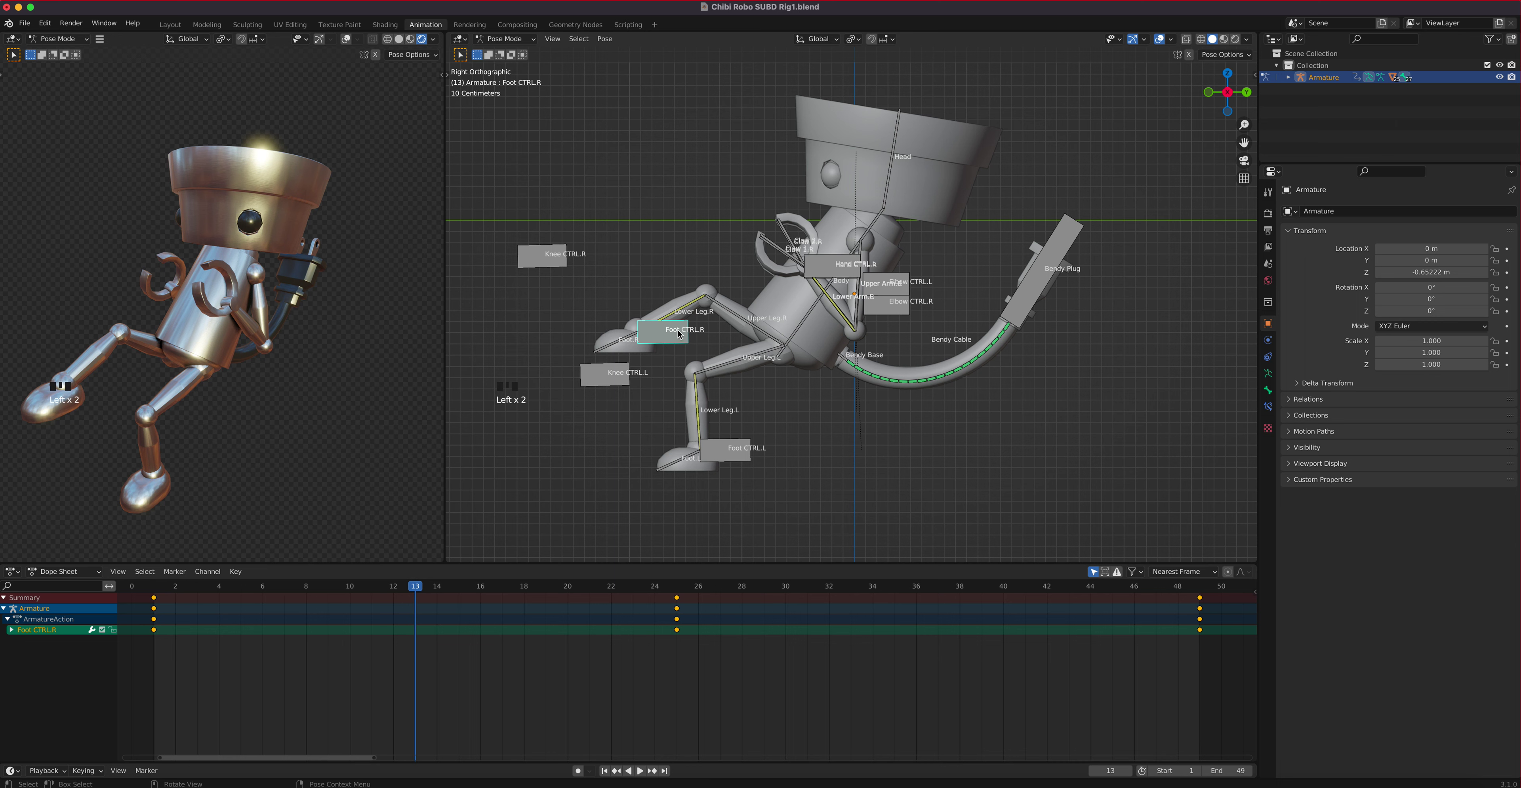
{"action": "left_click", "coordinate": [804, 326]}
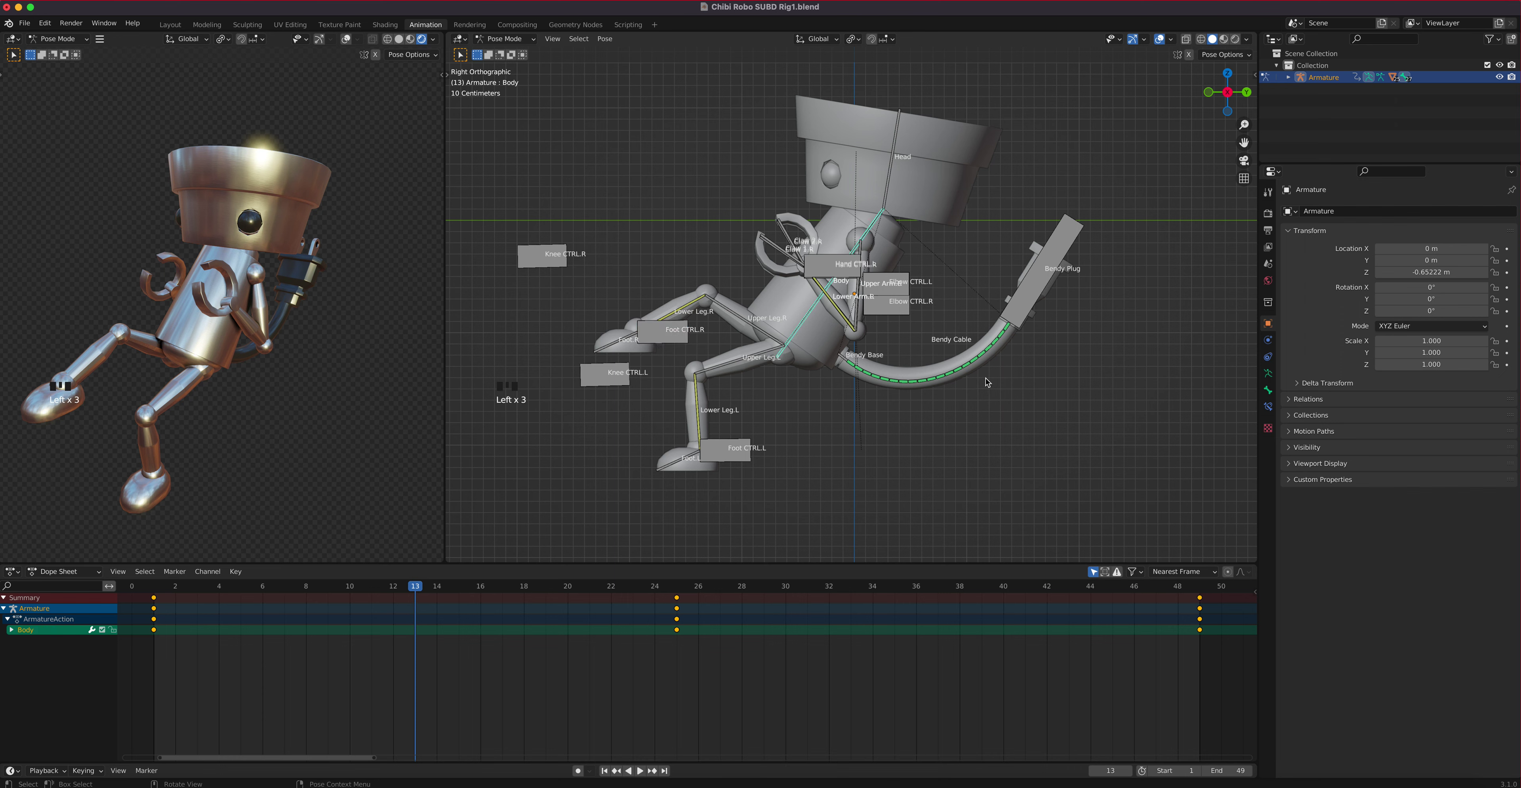
{"action": "key", "text": "r"}
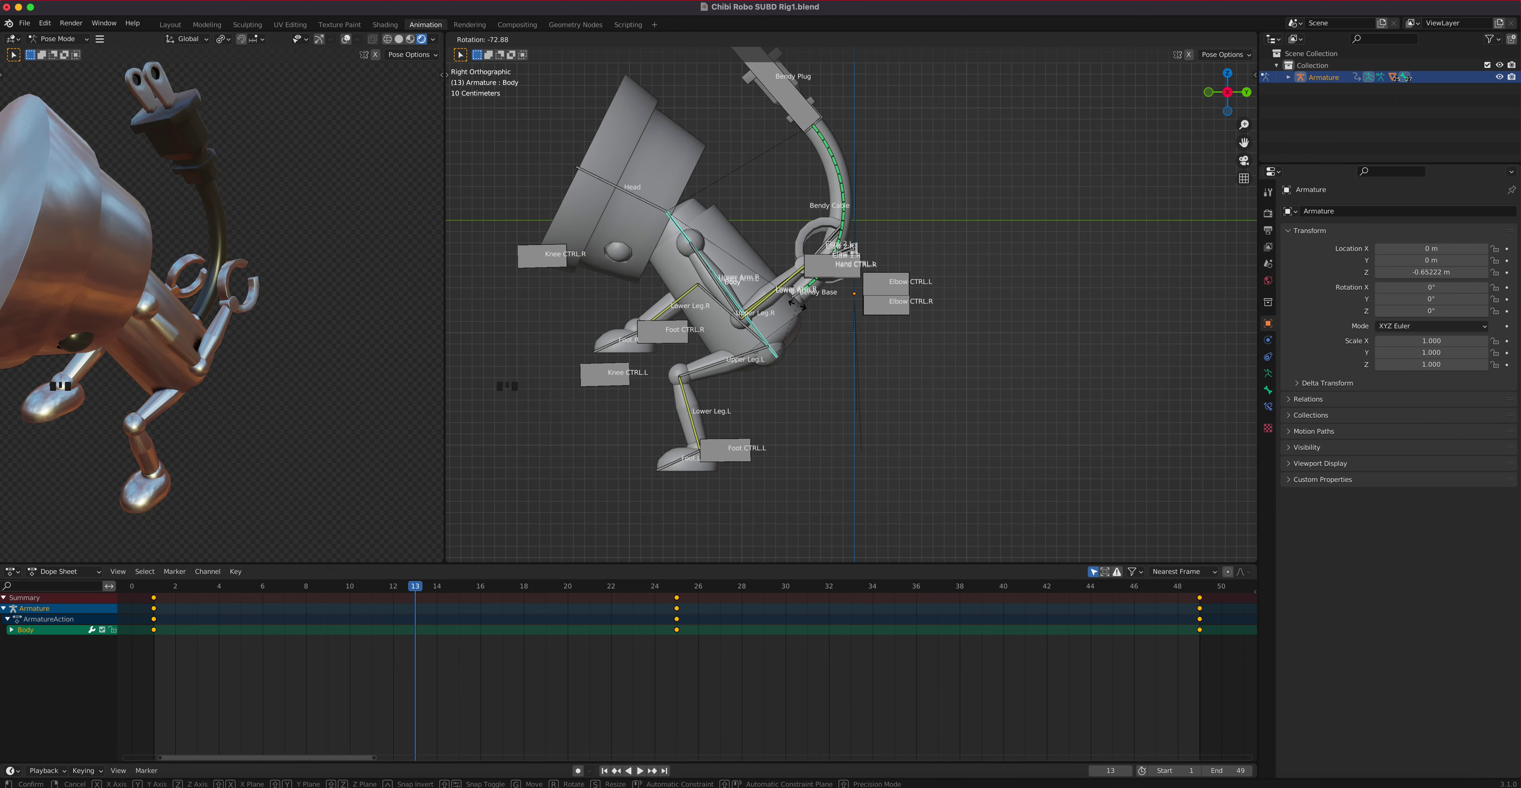
{"action": "left_click", "coordinate": [793, 307]}
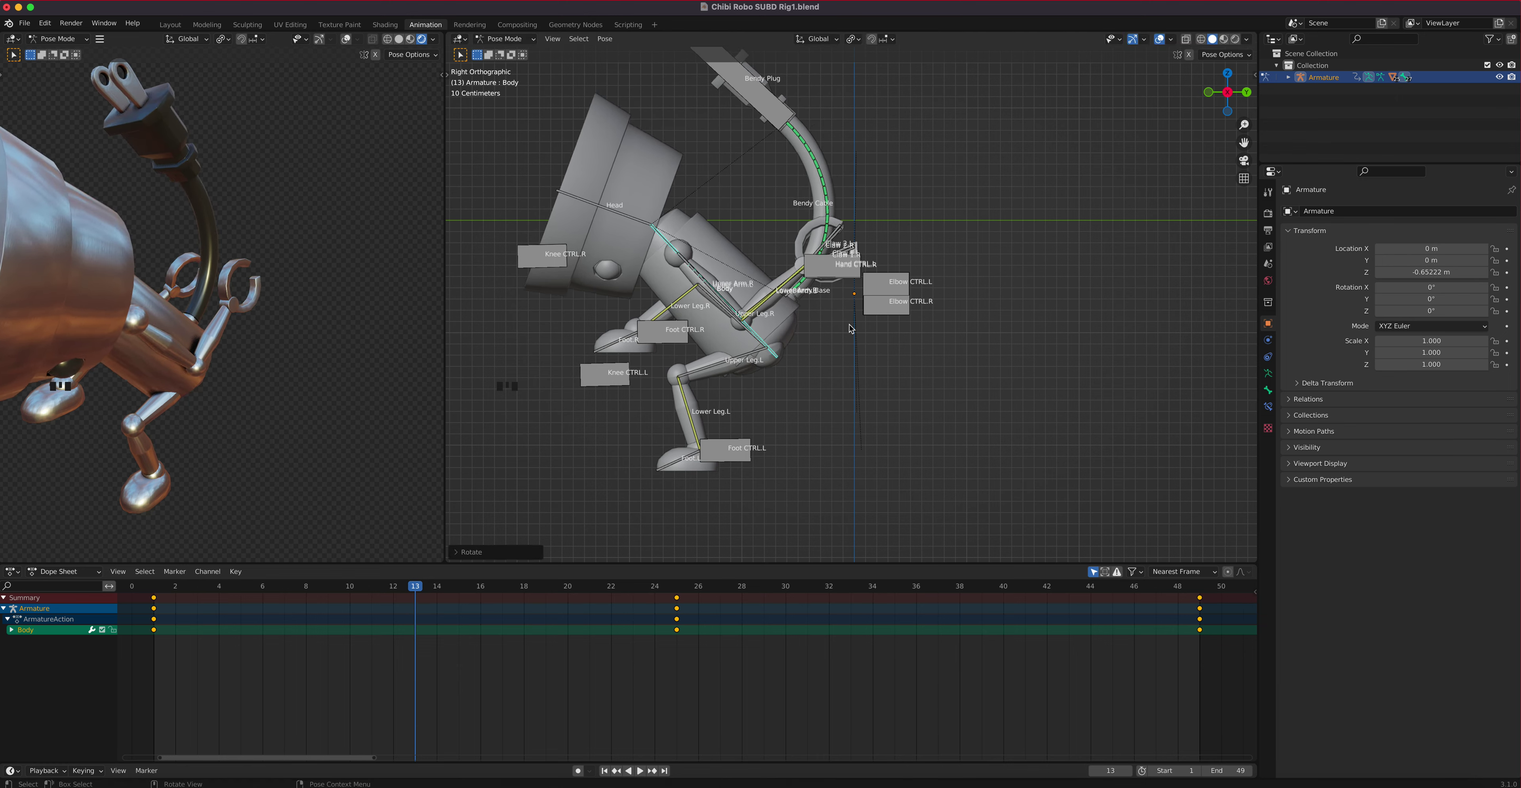
Rotate the Head bone back about 58° so the face points nearly level ahead.
{"action": "left_click", "coordinate": [625, 222]}
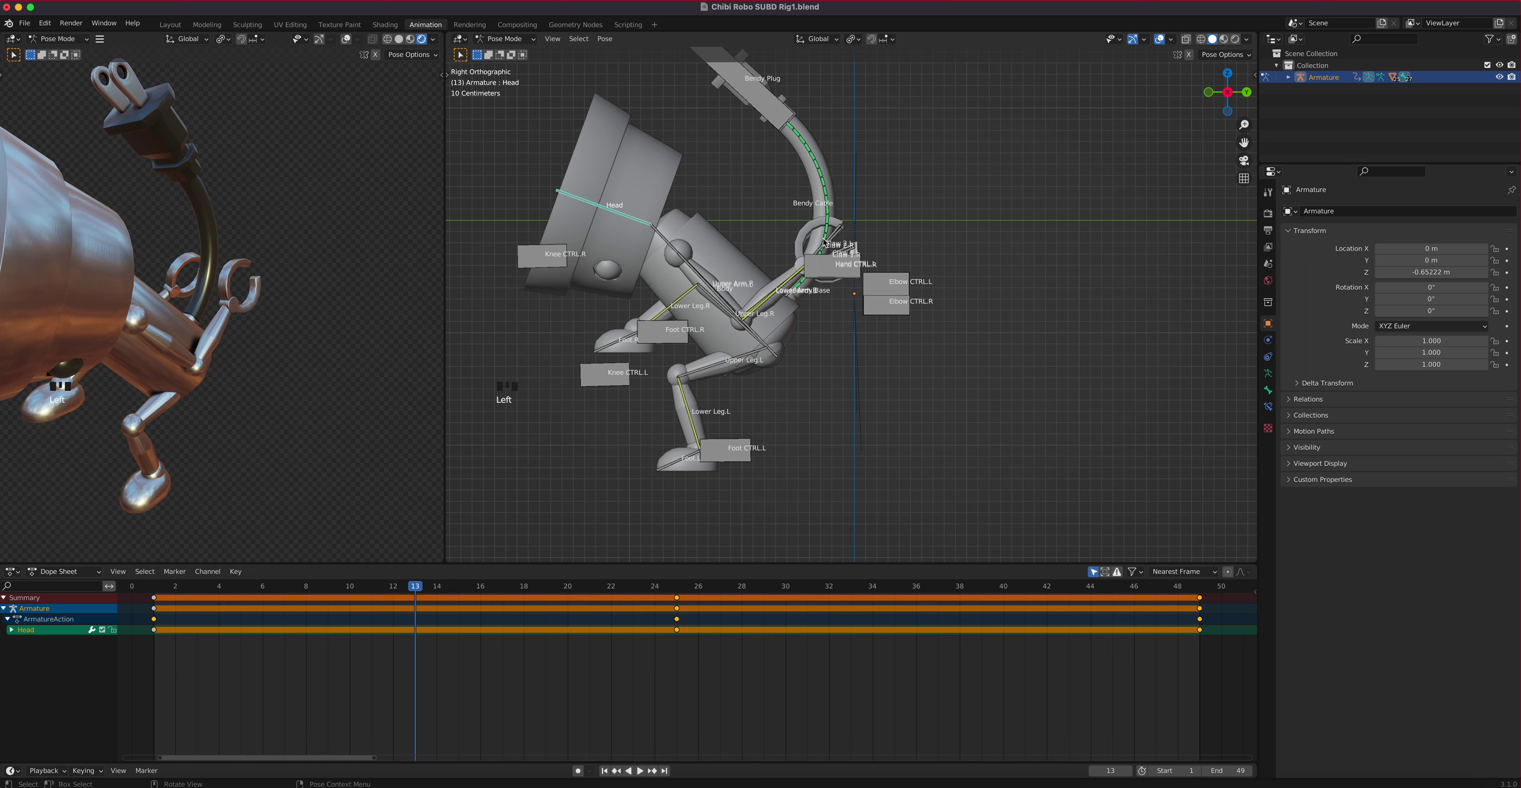
{"action": "key", "text": "r"}
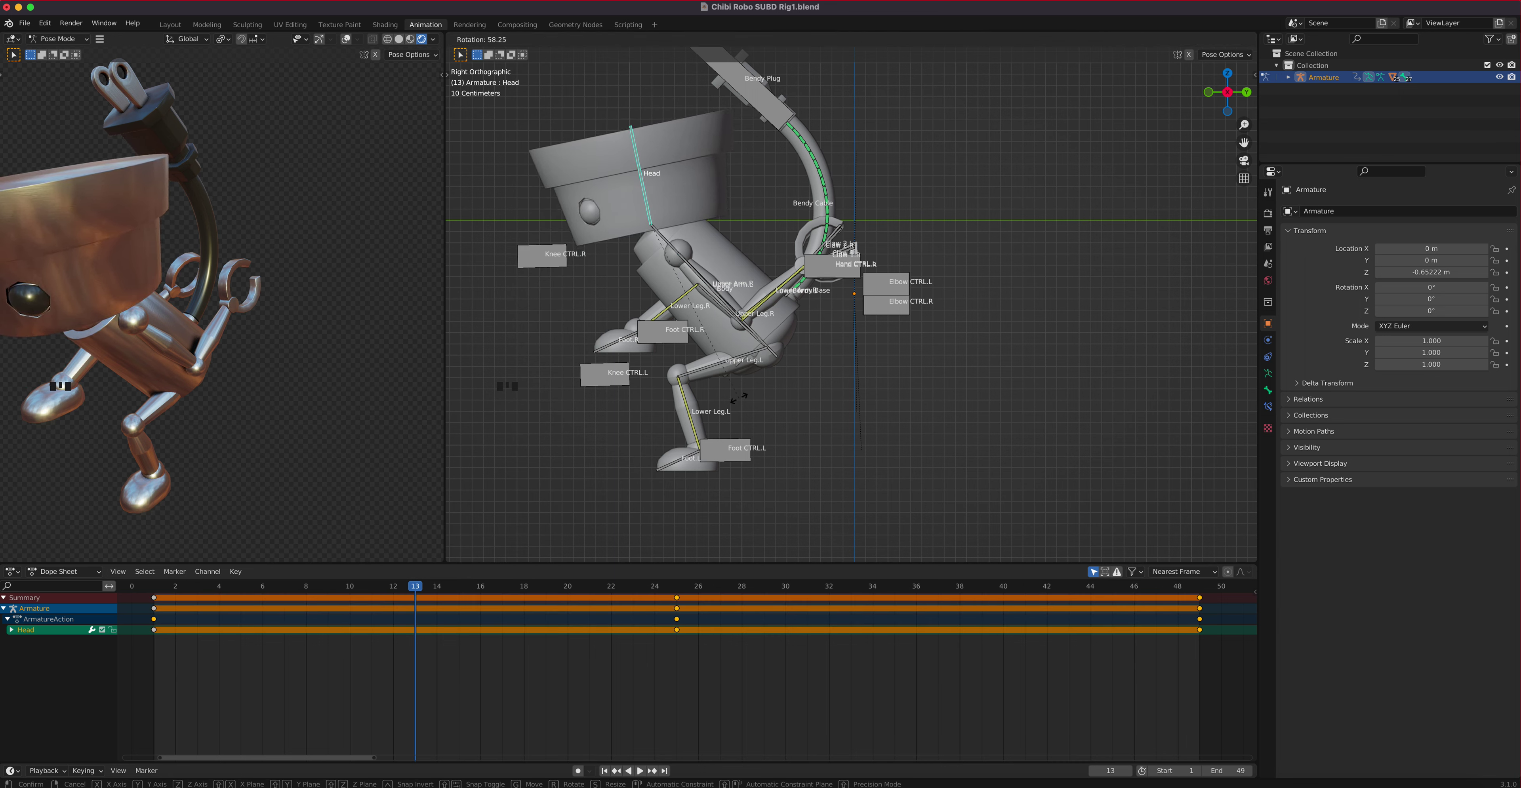
{"action": "left_click", "coordinate": [739, 398]}
Lower Foot CTRL.R about 0.43 m and shift it about 0.21 m along negative Y.
{"action": "left_click", "coordinate": [677, 336]}
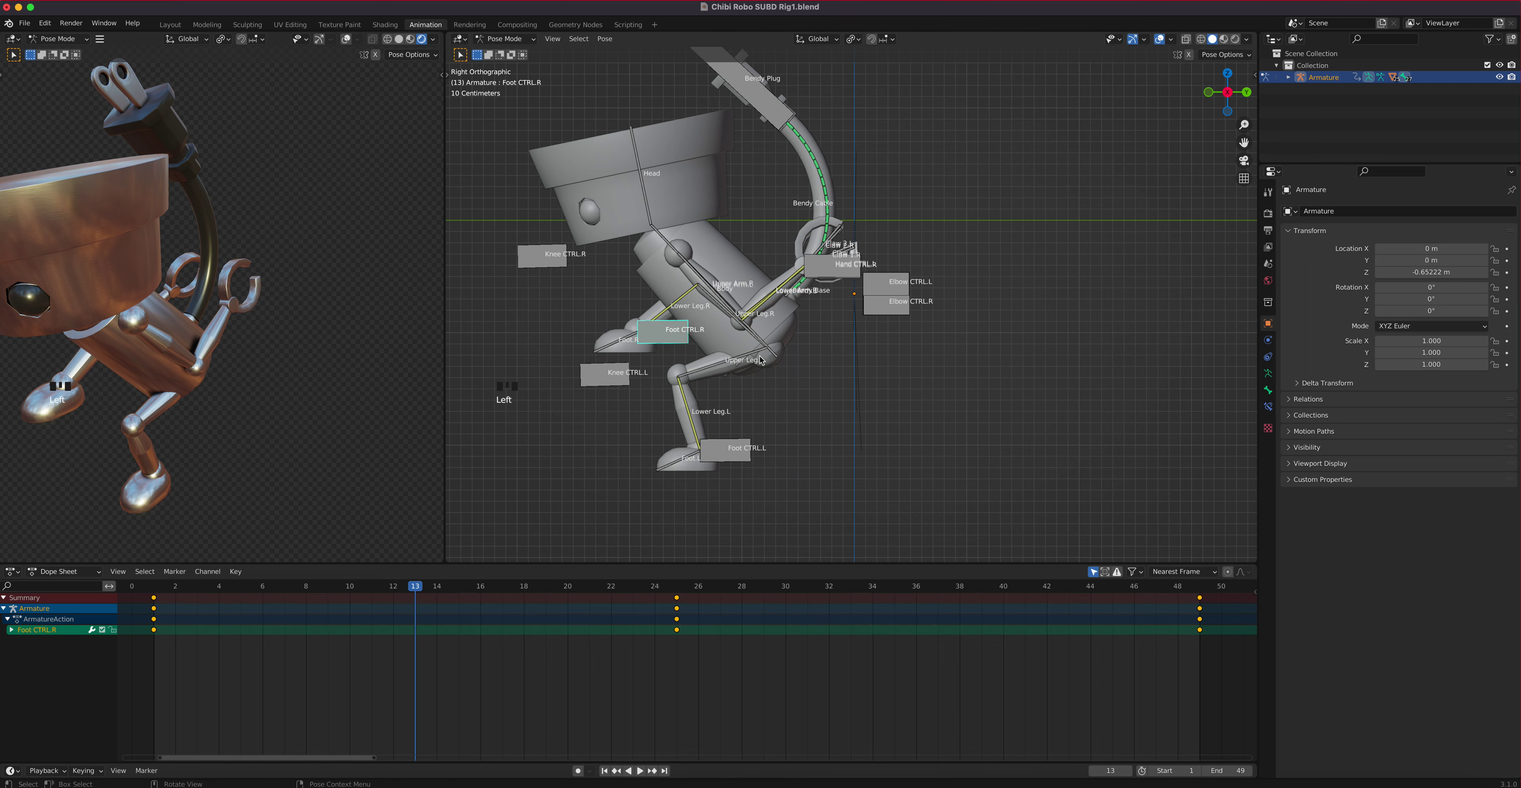
{"action": "key", "text": "g"}
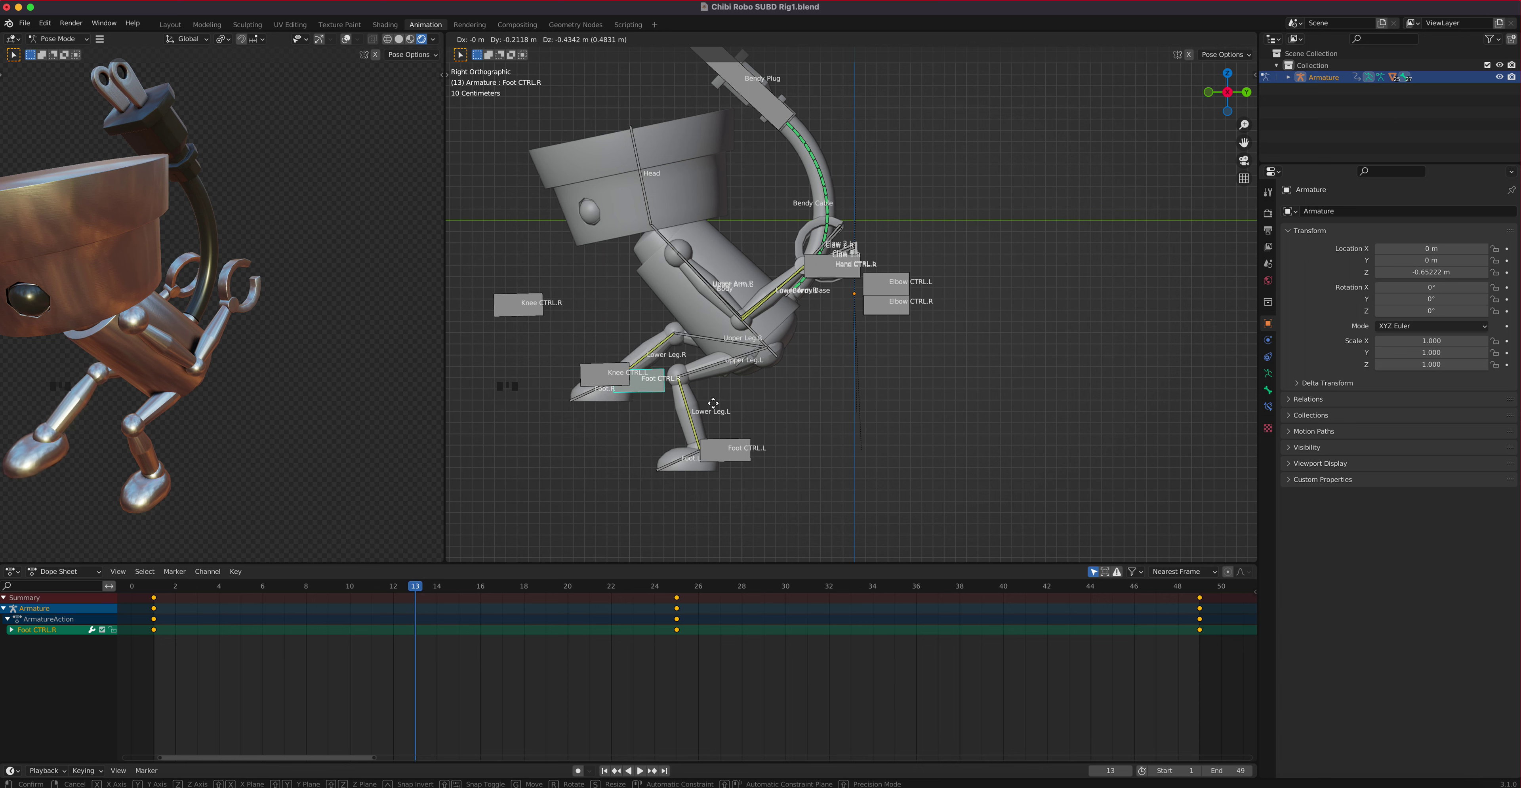
{"action": "left_click", "coordinate": [714, 403]}
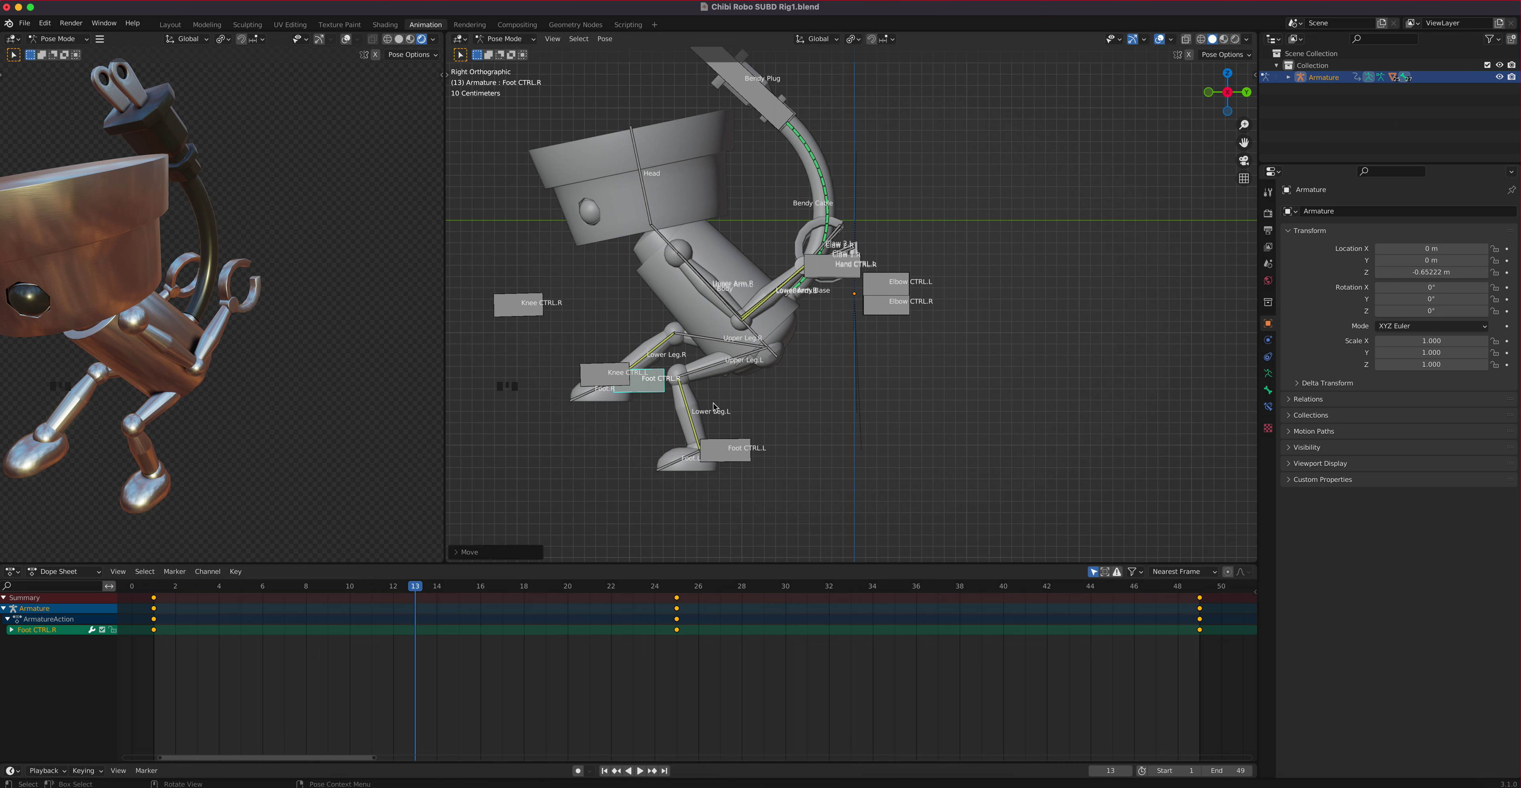
Move Hand CTRL.L and Hand CTRL.R together about 0.7 m down and 0.7 m along negative Y.
{"action": "left_click", "coordinate": [851, 281]}
{"action": "left_click", "coordinate": [851, 281], "text": "shift"}
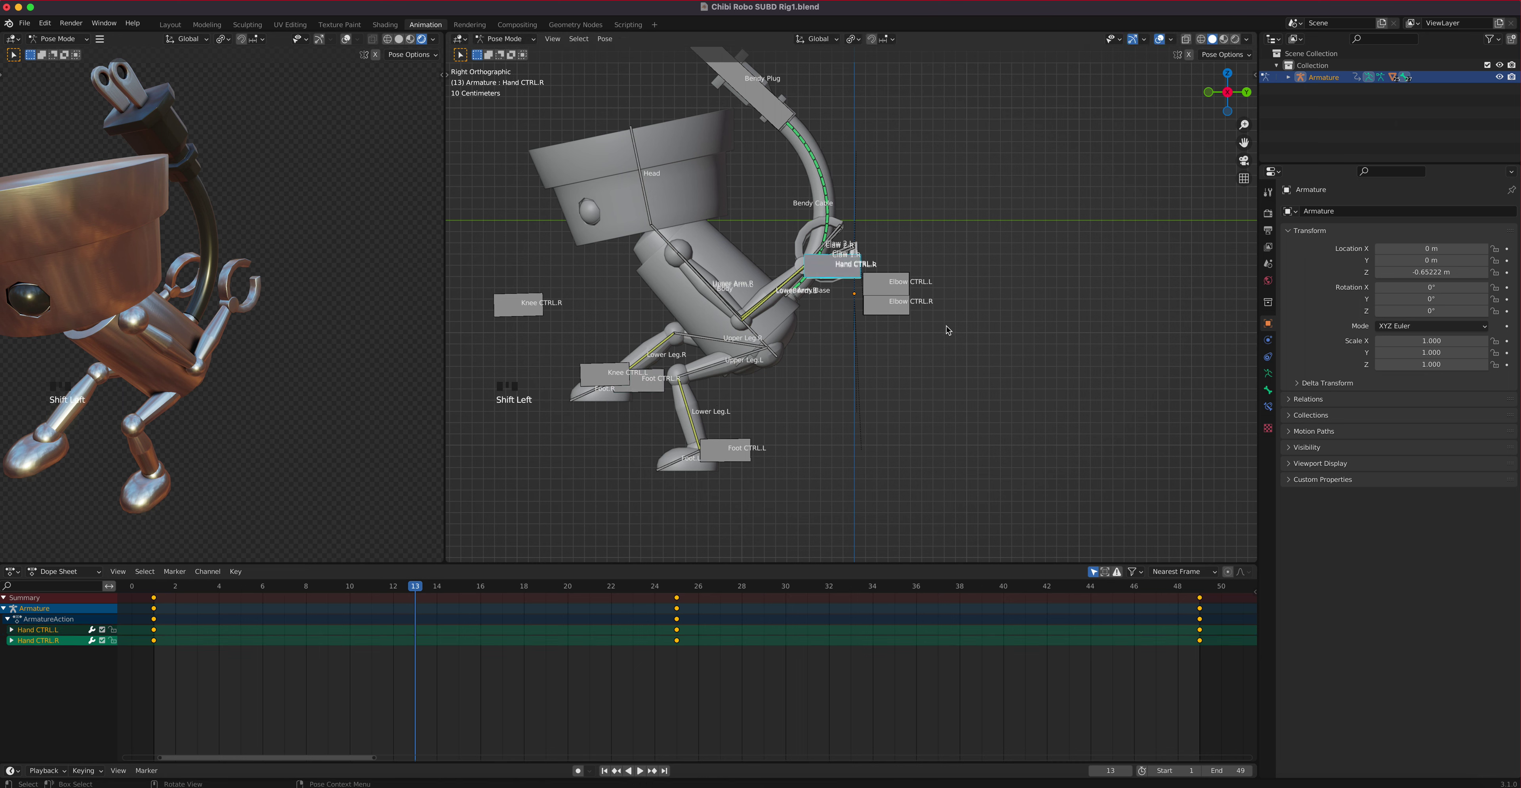
{"action": "key", "text": "g"}
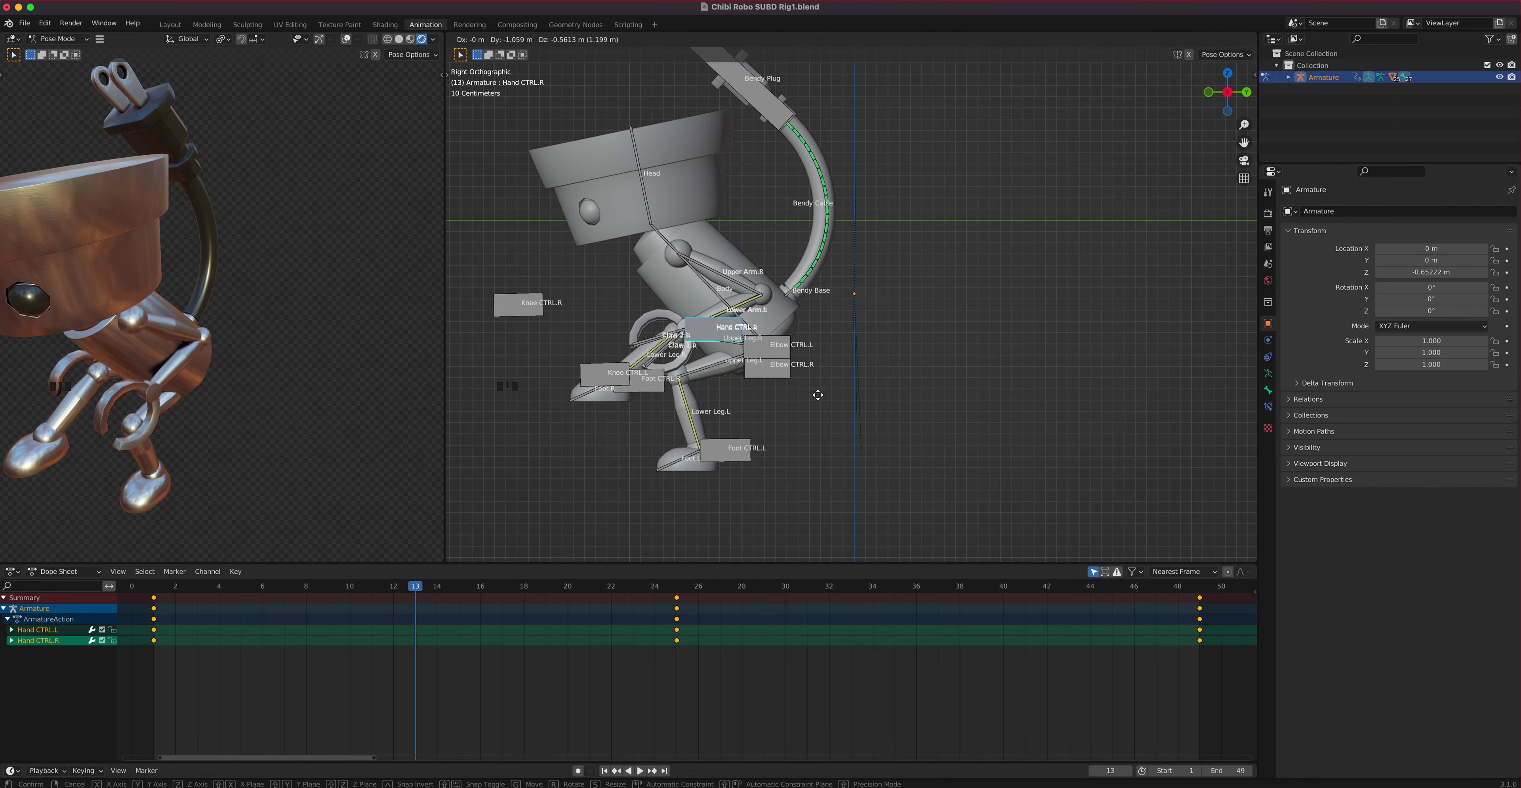
{"action": "left_click", "coordinate": [852, 413]}
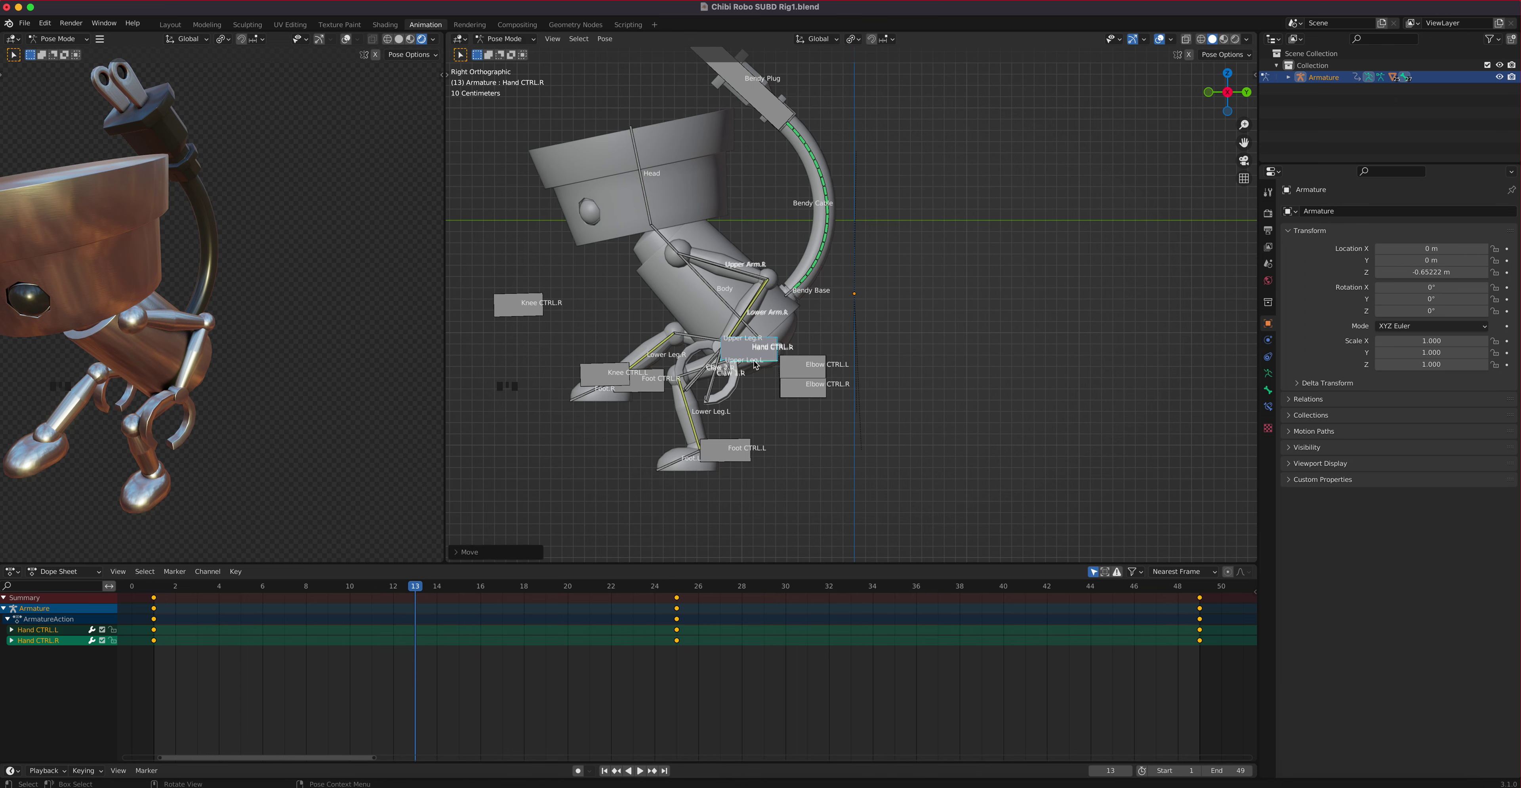
Show the posed robot in front orthographic view with Material Preview shading in the main viewport.
{"action": "key", "text": "KP_1"}
{"action": "scroll", "coordinate": [904, 346], "scroll_direction": "up", "scroll_amount": 2}
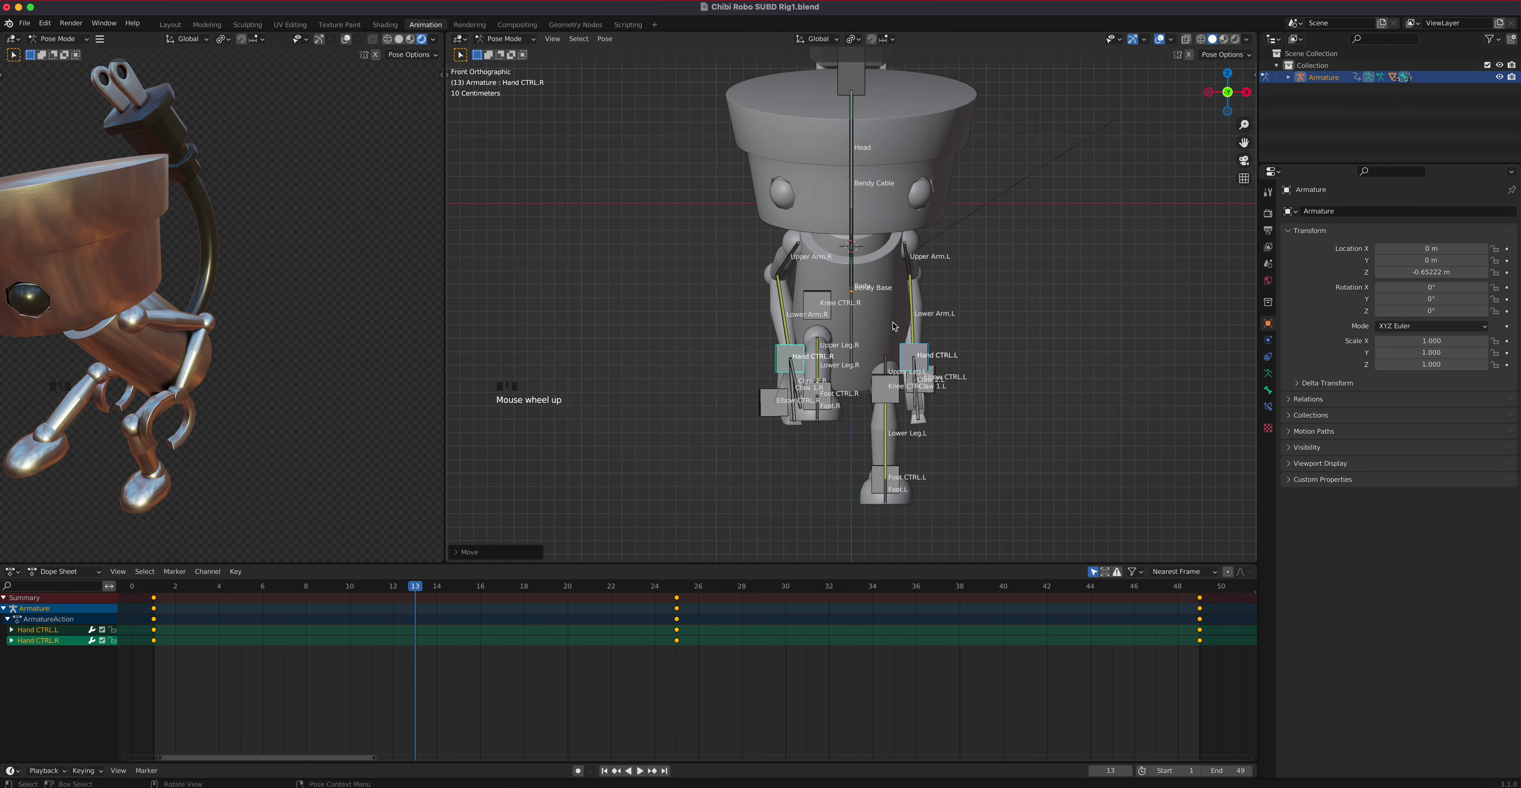
{"action": "left_click", "coordinate": [1224, 39]}
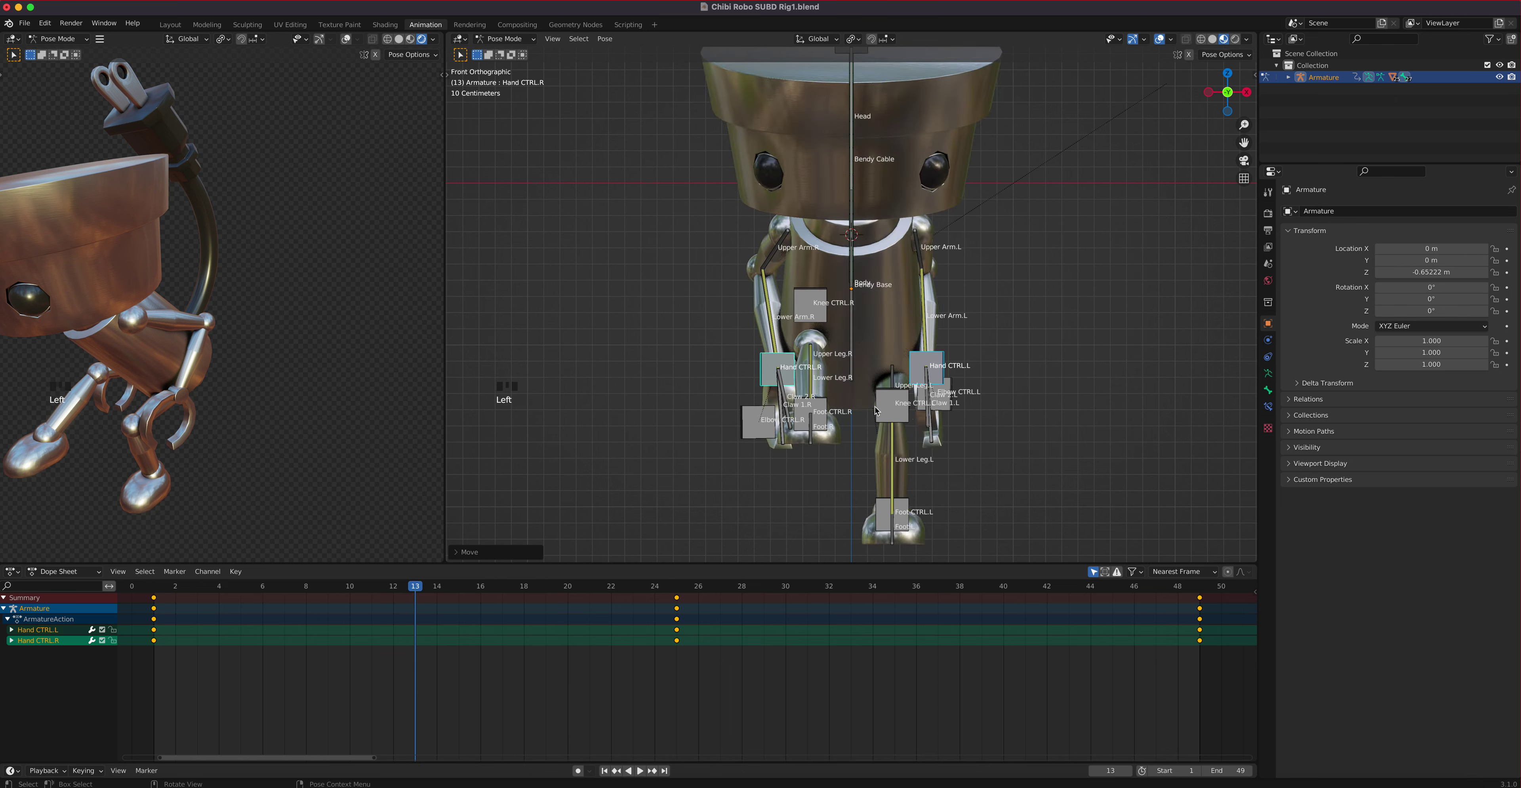
{"action": "left_click", "coordinate": [791, 380]}
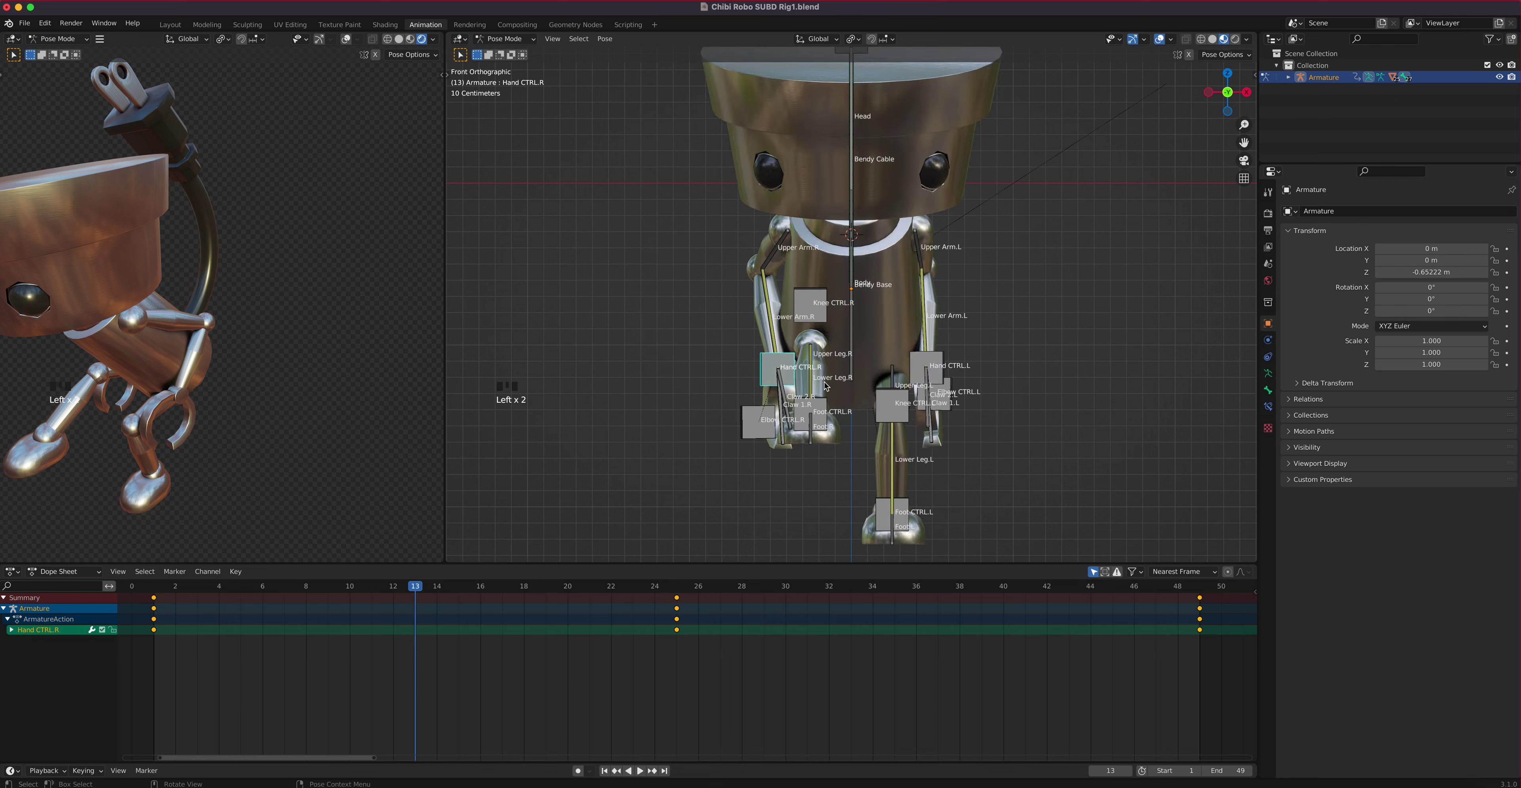
{"action": "key", "text": "g"}
{"action": "key", "text": "Escape"}
{"action": "left_click", "coordinate": [800, 304]}
{"action": "key", "text": "g"}
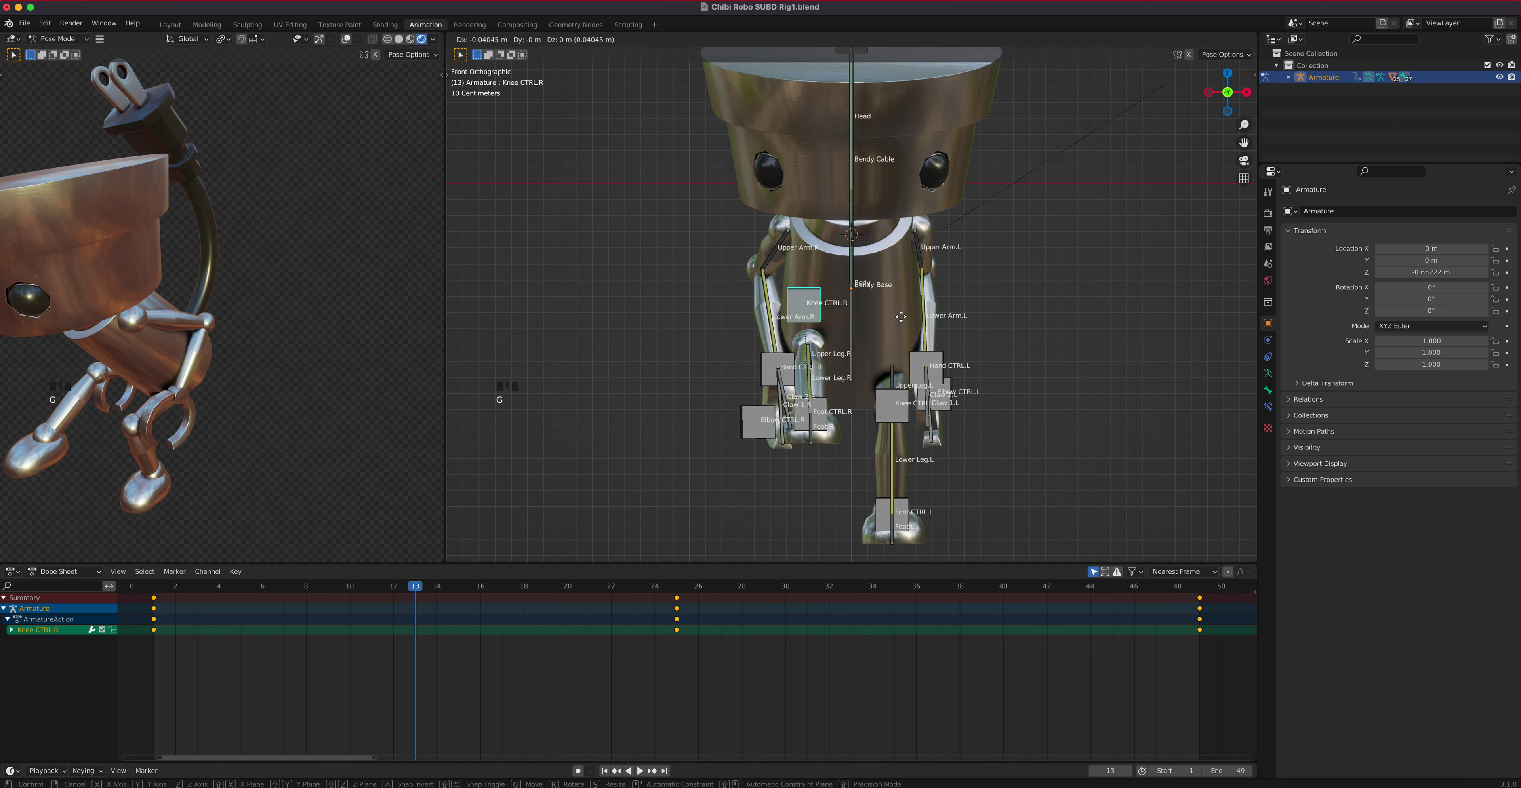
{"action": "right_click", "coordinate": [902, 317]}
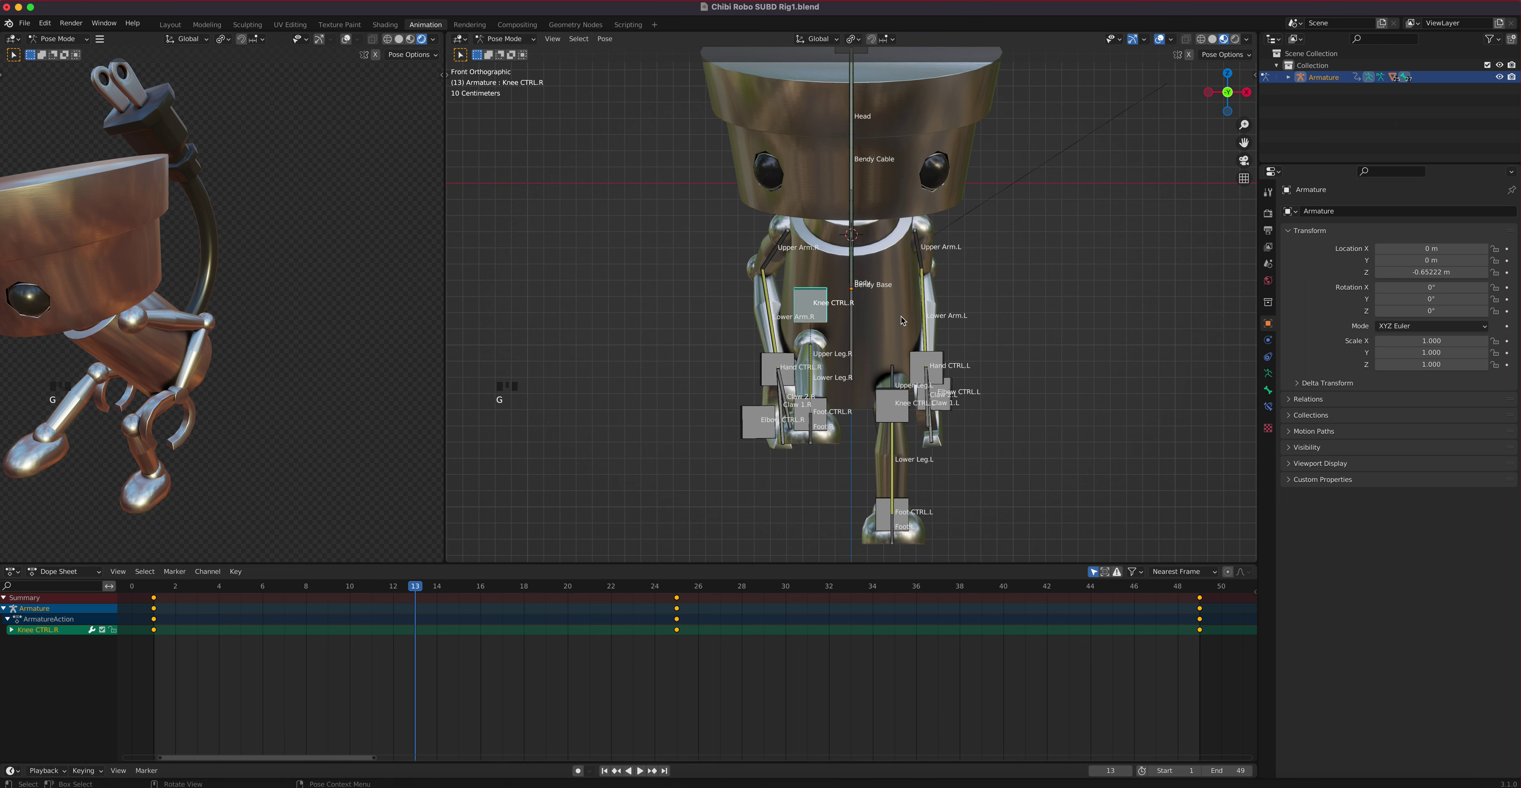
Shift Elbow CTRL.R about 0.04 m outward and nudge it together with Hand CTRL.R slightly farther from the body.
{"action": "left_click", "coordinate": [760, 423]}
{"action": "key", "text": "g"}
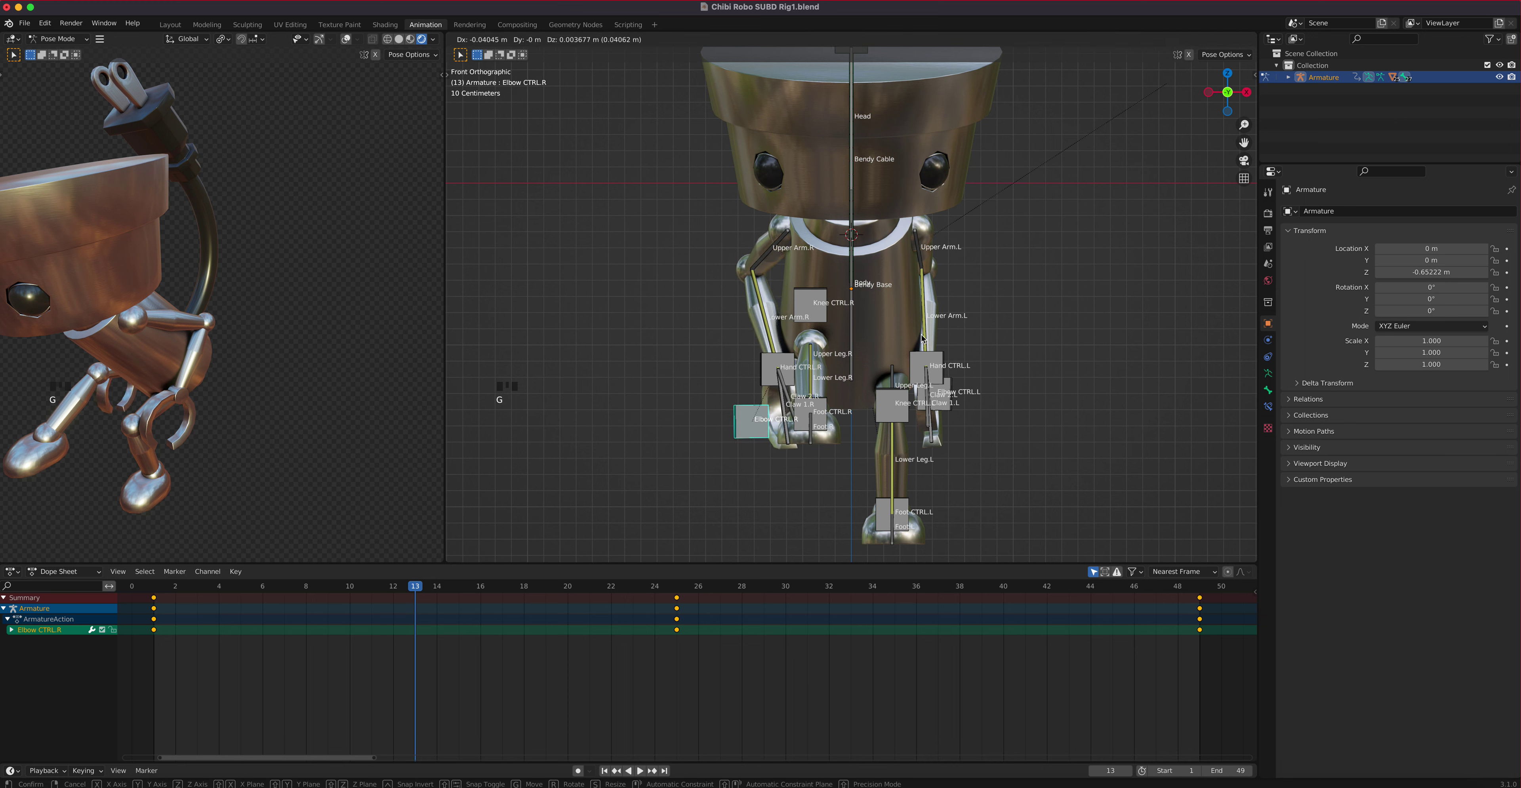
{"action": "left_click", "coordinate": [923, 338]}
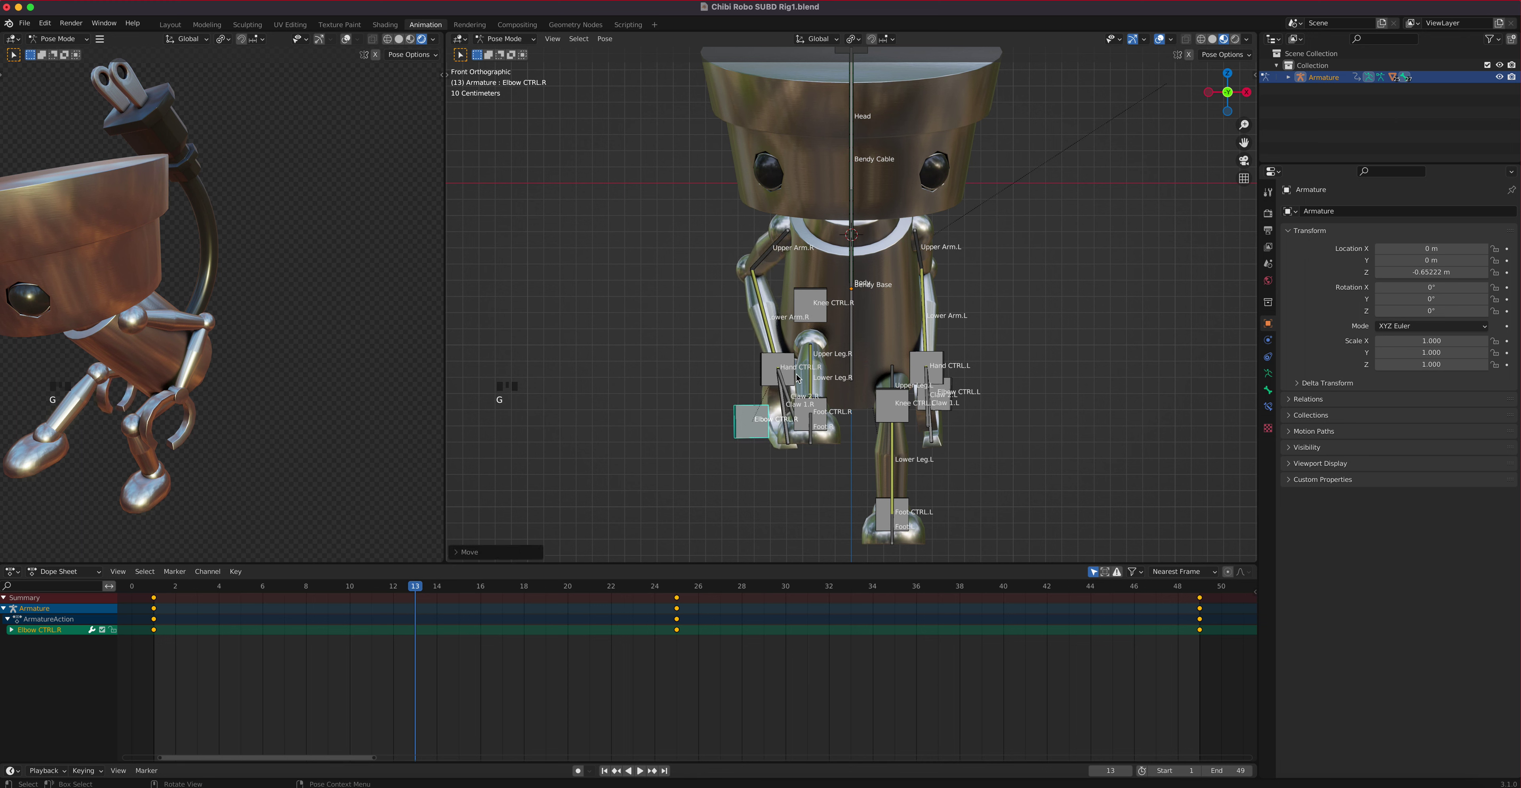
{"action": "key", "text": "g"}
{"action": "left_click", "coordinate": [892, 370]}
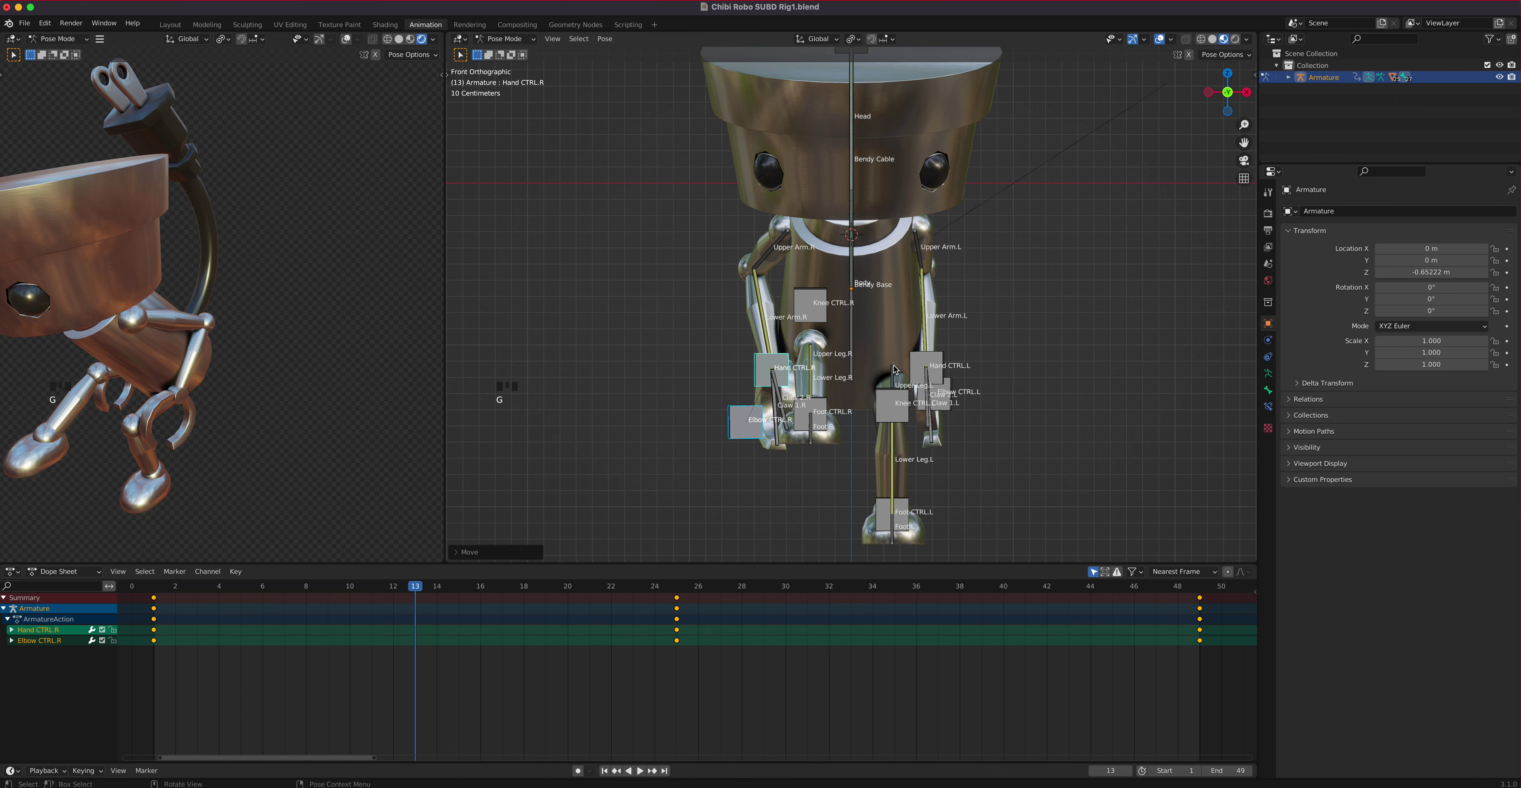
Move Hand CTRL.L and Elbow CTRL.L together about 0.02 m outward along X in front view.
{"action": "left_click", "coordinate": [932, 361]}
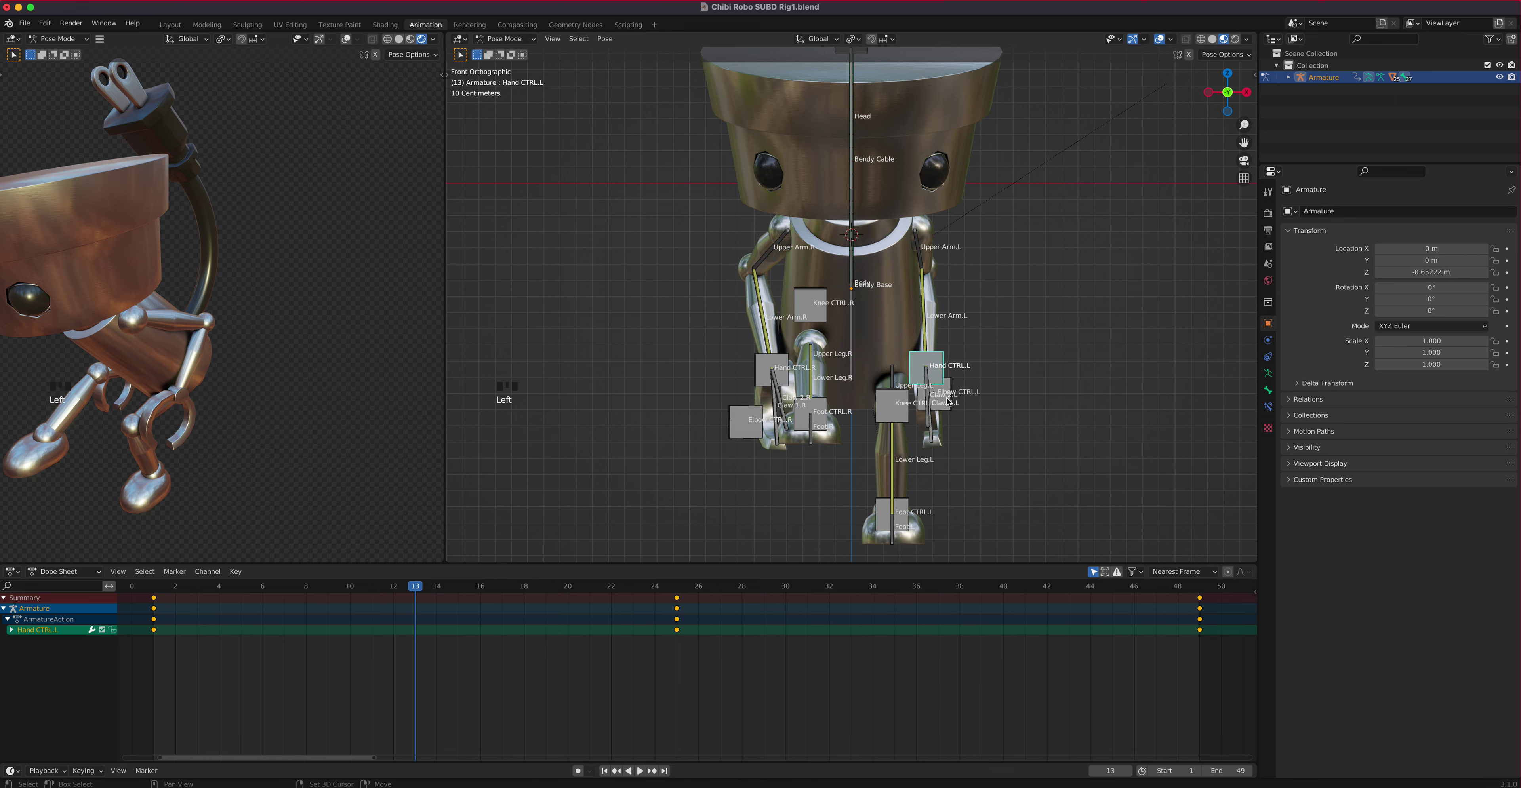
{"action": "middle_click_drag", "start_coordinate": [1058, 337], "coordinate": [962, 373]}
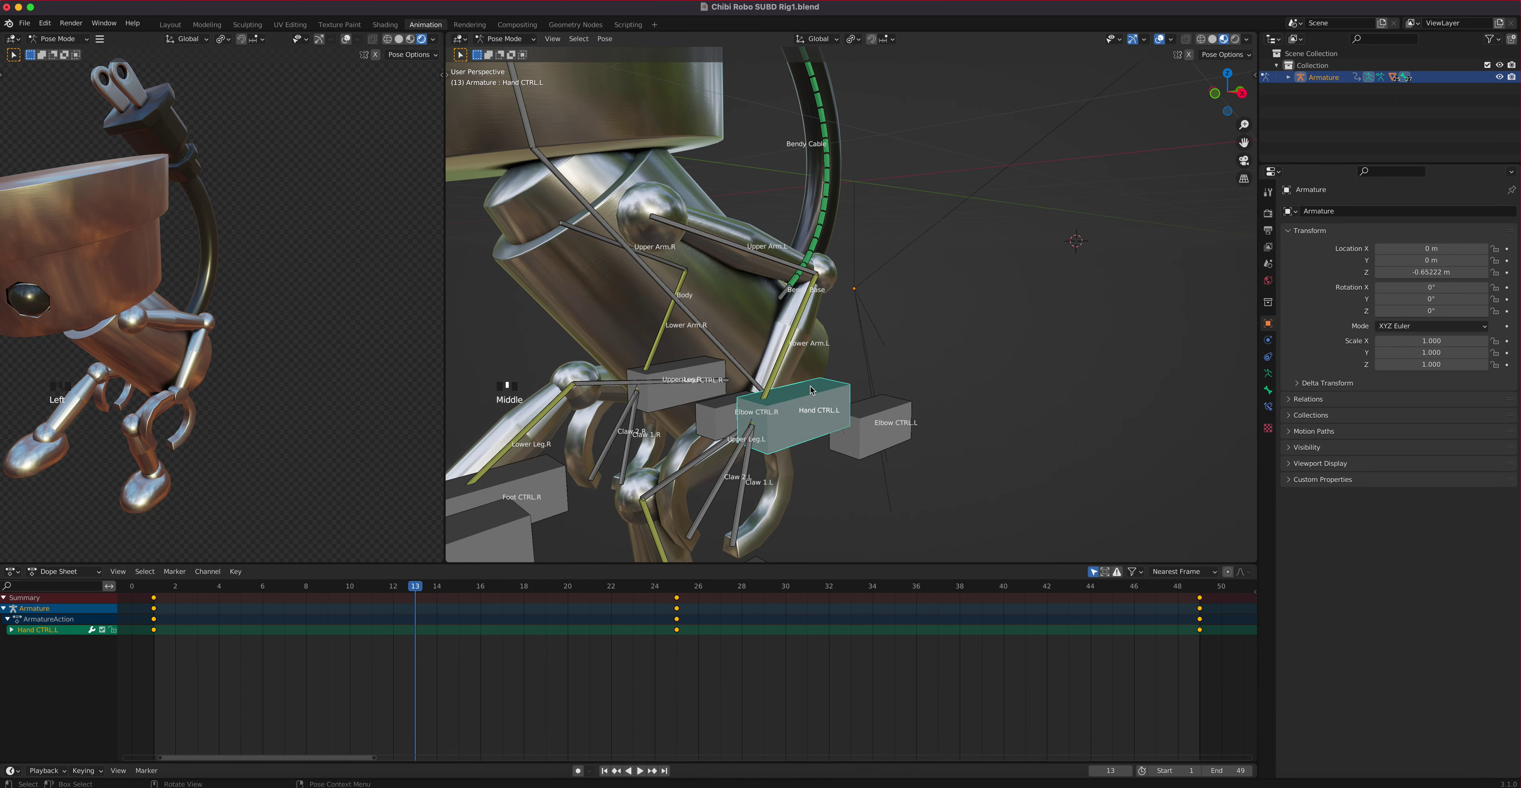
{"action": "left_click", "coordinate": [878, 437], "text": "shift"}
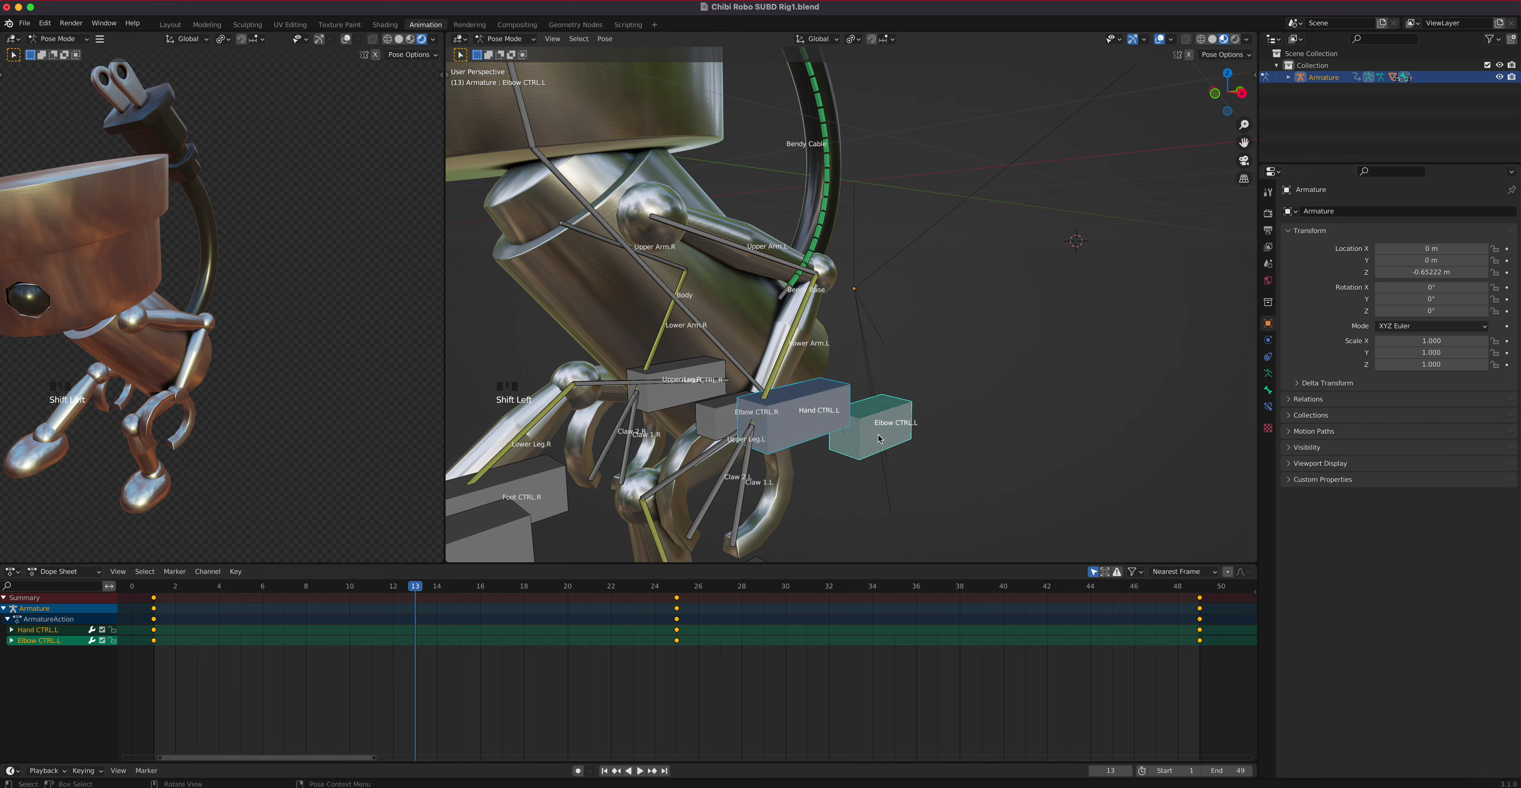
{"action": "key", "text": "KP_1"}
{"action": "key", "text": "g"}
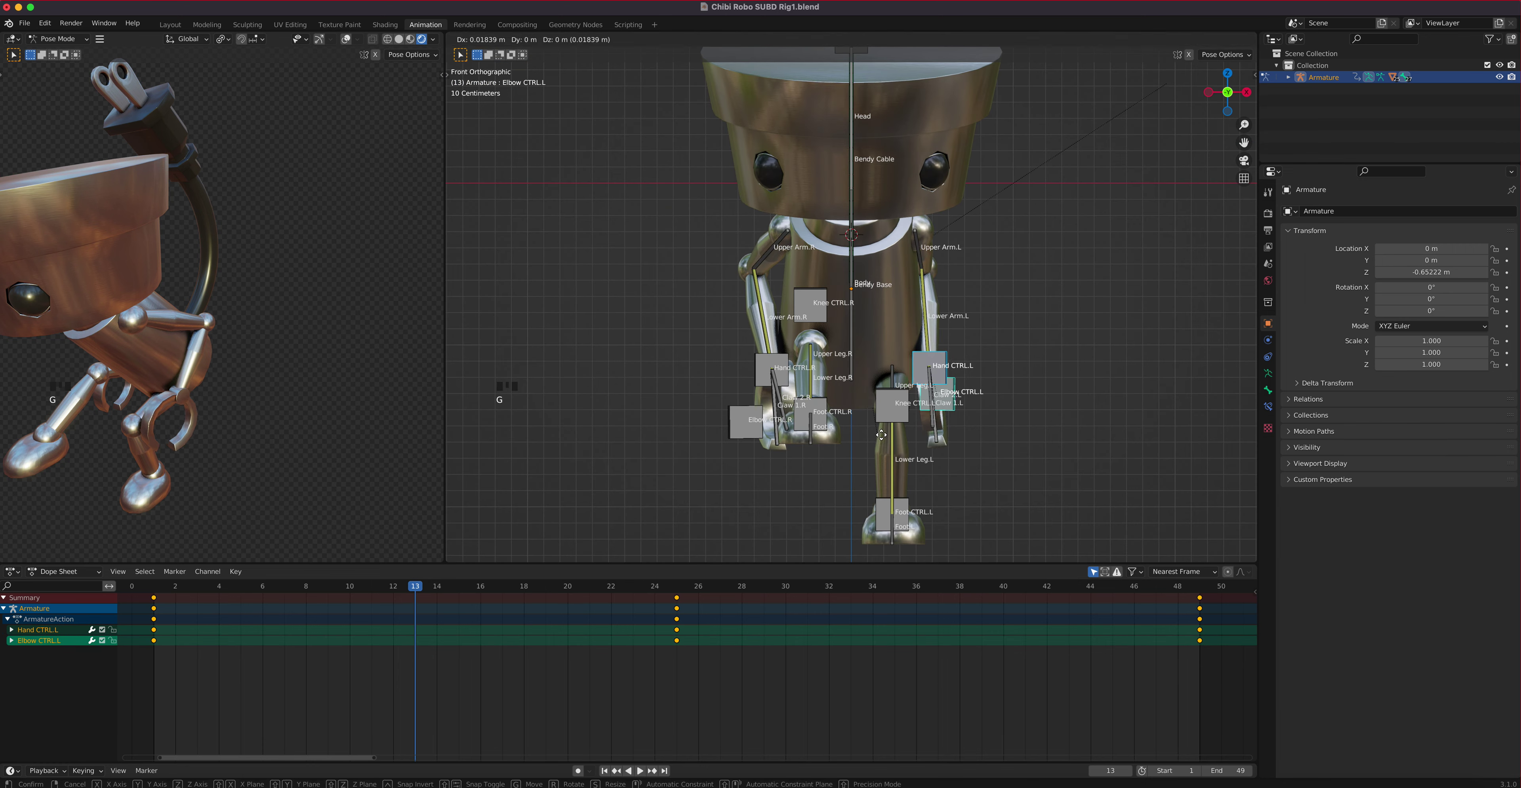
{"action": "left_click", "coordinate": [883, 439]}
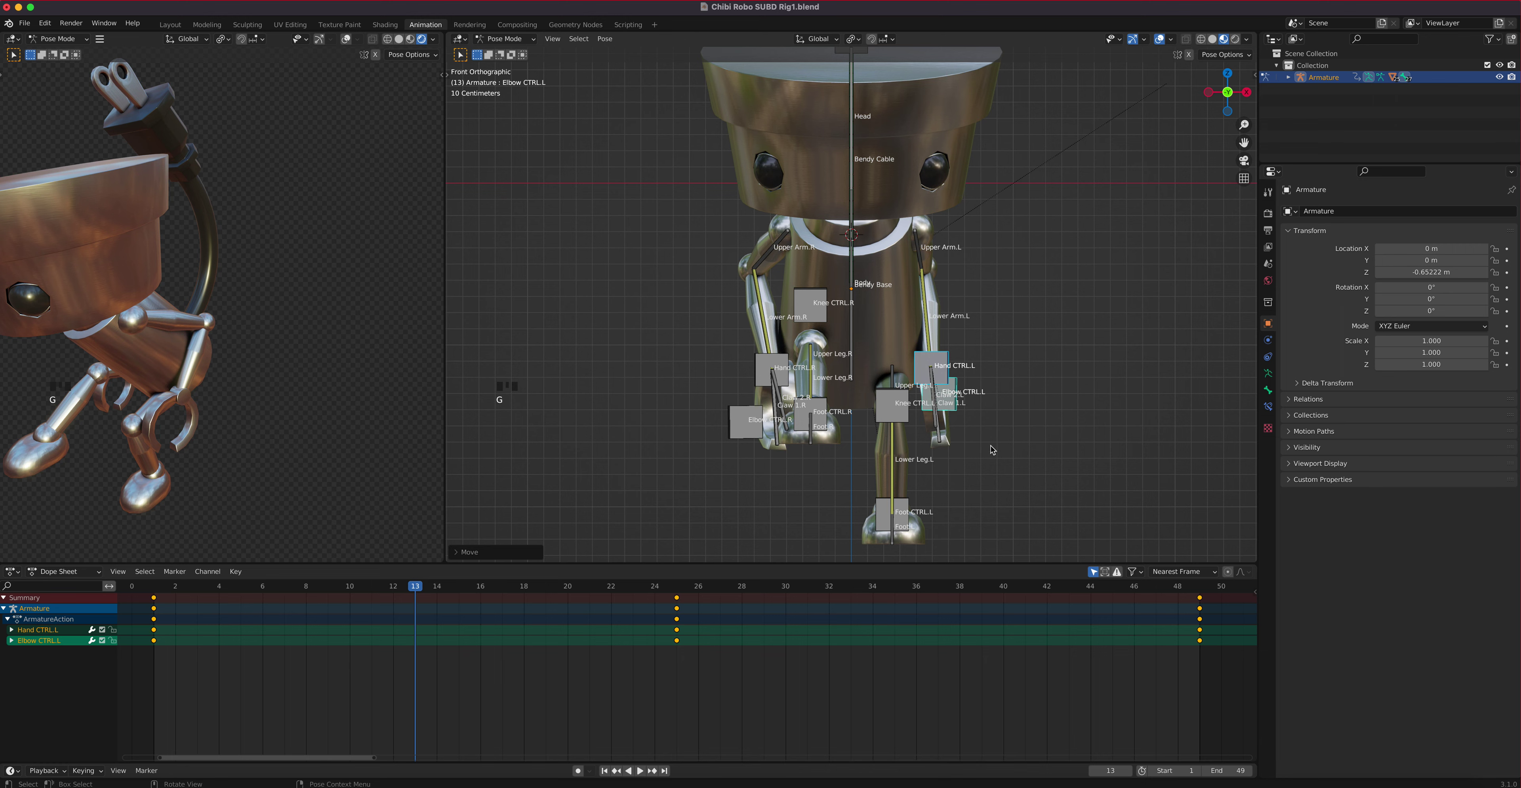
Return the main viewport to right orthographic view with Solid shading and frame the whole robot.
{"action": "key", "text": "KP_3"}
{"action": "scroll", "coordinate": [895, 383], "scroll_direction": "down", "scroll_amount": 4}
{"action": "left_click", "coordinate": [1212, 38]}
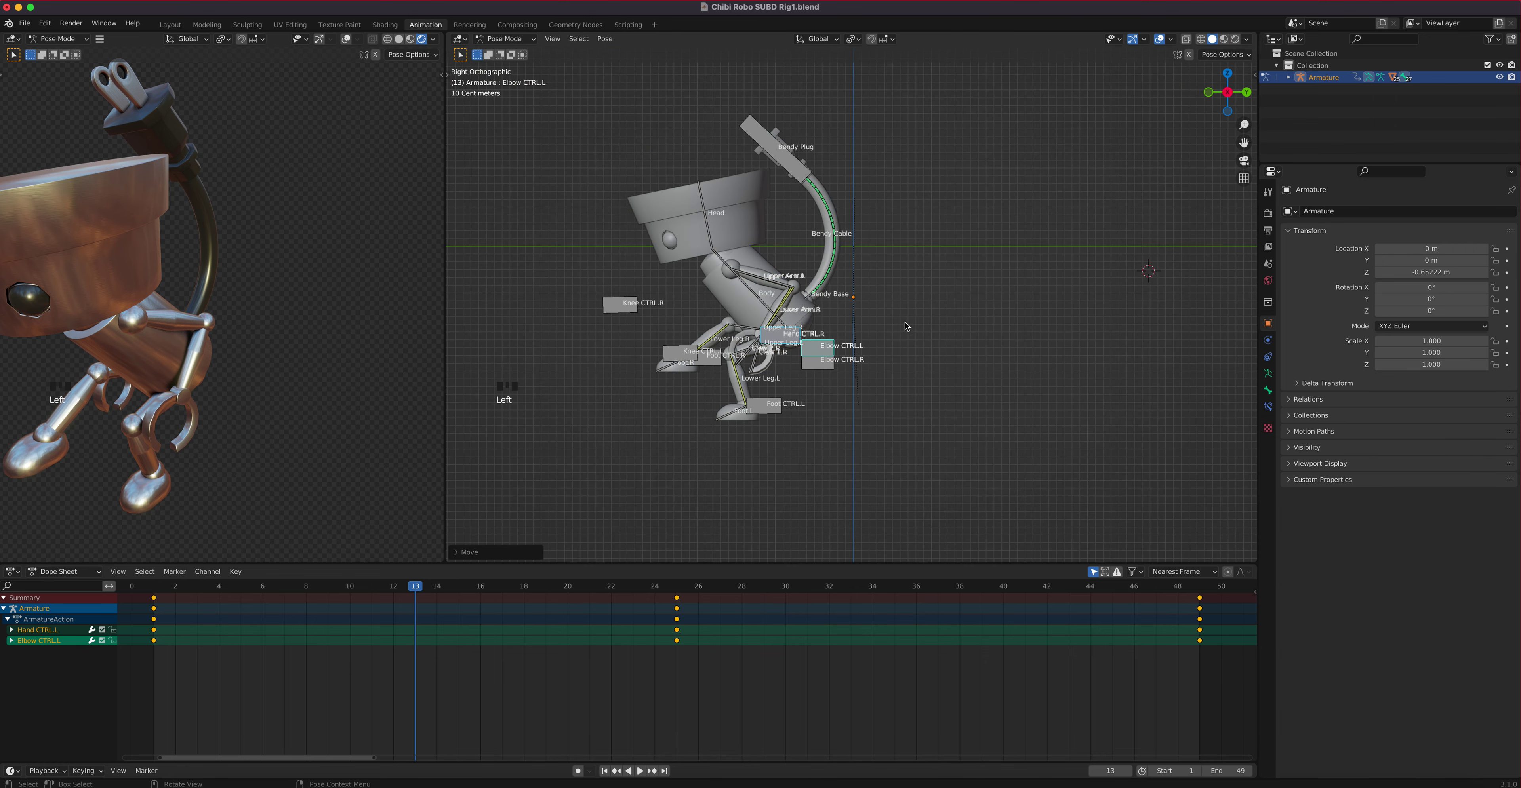
{"action": "scroll", "coordinate": [907, 322], "scroll_direction": "up", "scroll_amount": 2}
{"action": "mouse_move", "coordinate": [807, 357]}
{"action": "middle_mouse_down", "text": "shift"}
{"action": "mouse_move", "coordinate": [931, 365]}
{"action": "mouse_move", "coordinate": [877, 332]}
{"action": "mouse_move", "coordinate": [905, 356]}
{"action": "middle_mouse_up", "text": "shift"}
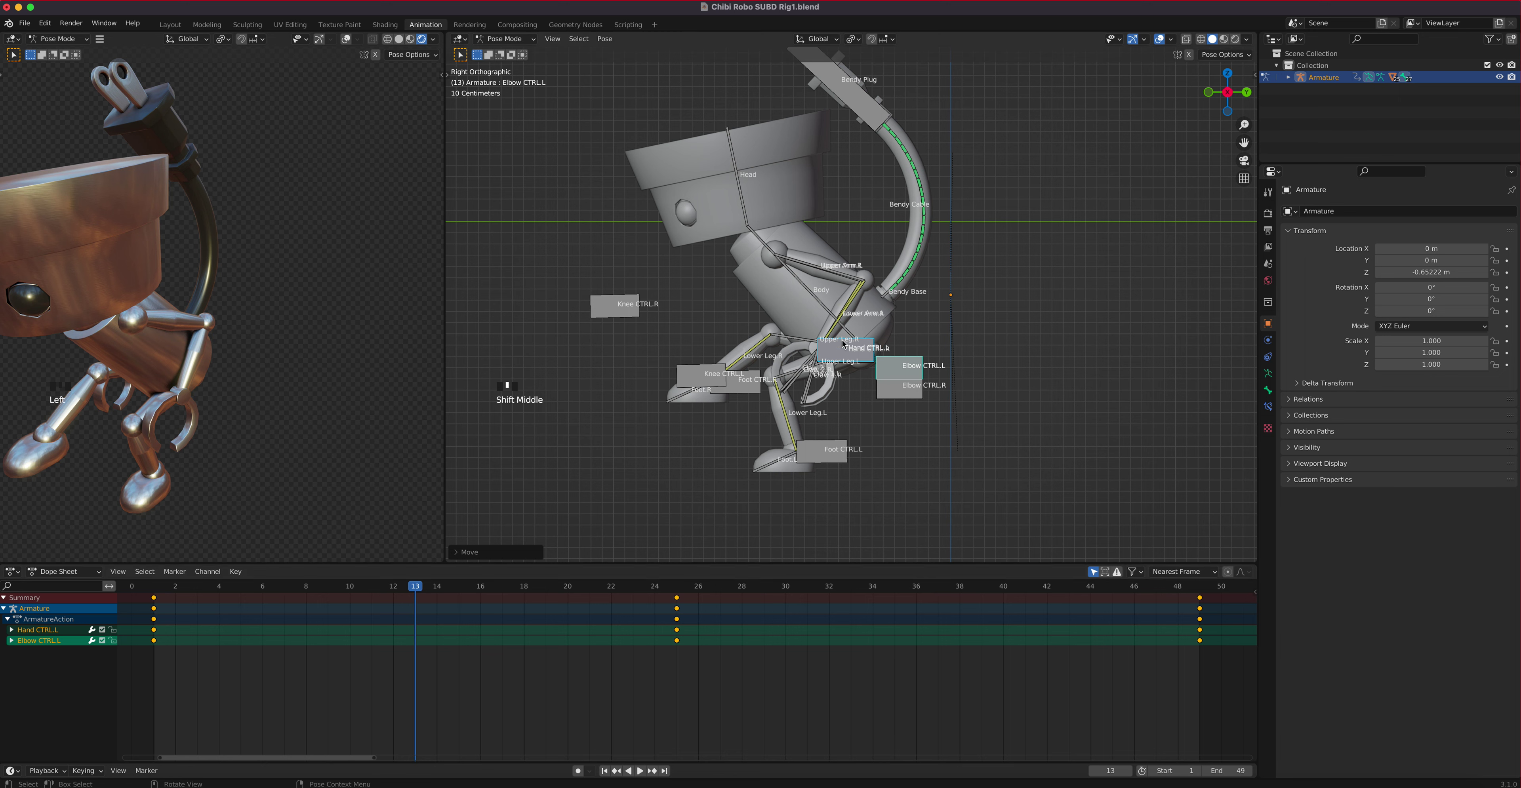
Show the bone transform values and insert Rotation keyframes for Body, Head and Bendy Plug at frame 13.
{"action": "left_click", "coordinate": [821, 306]}
{"action": "key", "text": "n"}
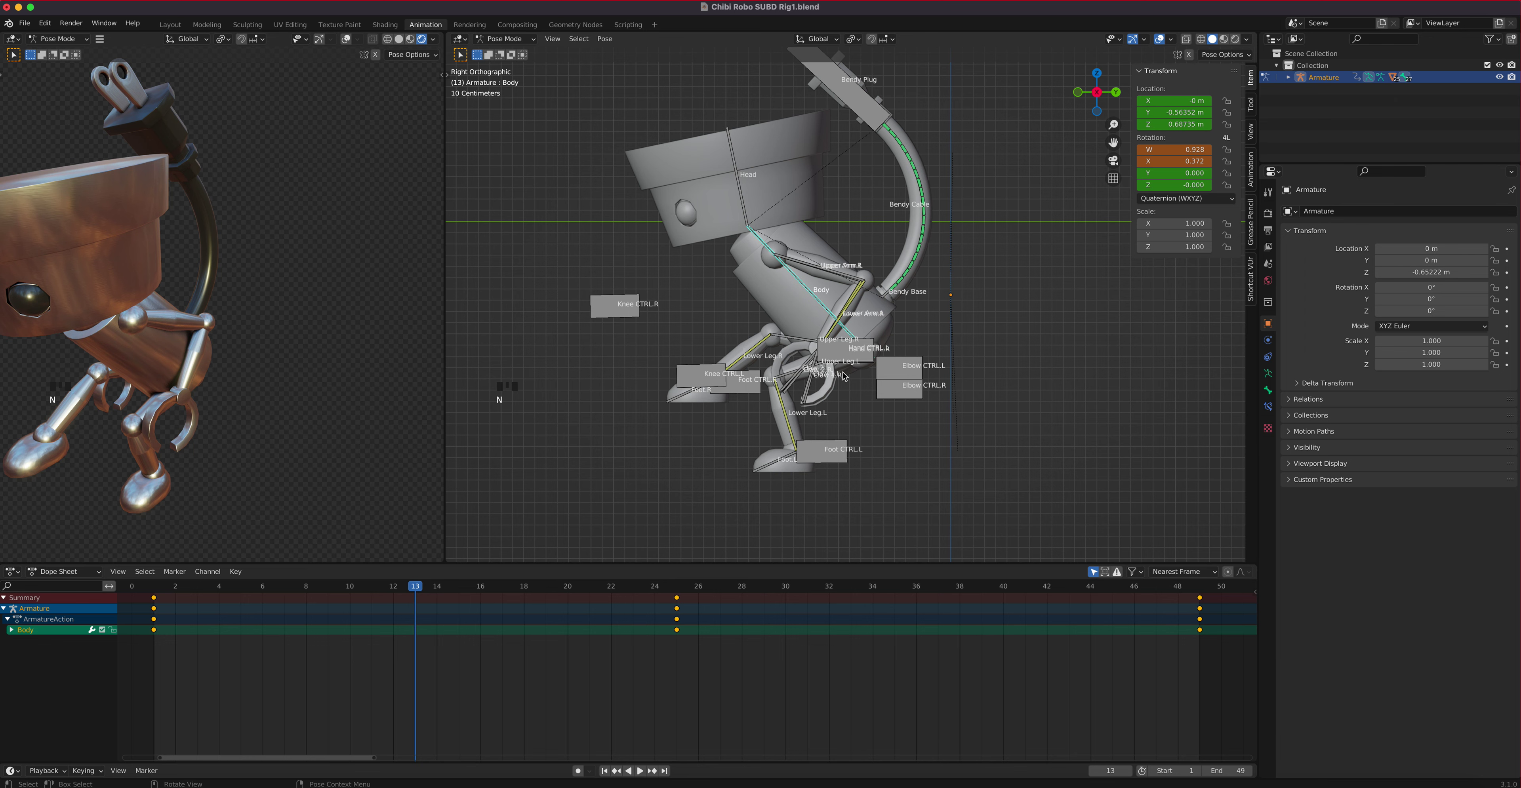
{"action": "scroll", "coordinate": [844, 373], "scroll_direction": "down", "scroll_amount": 1}
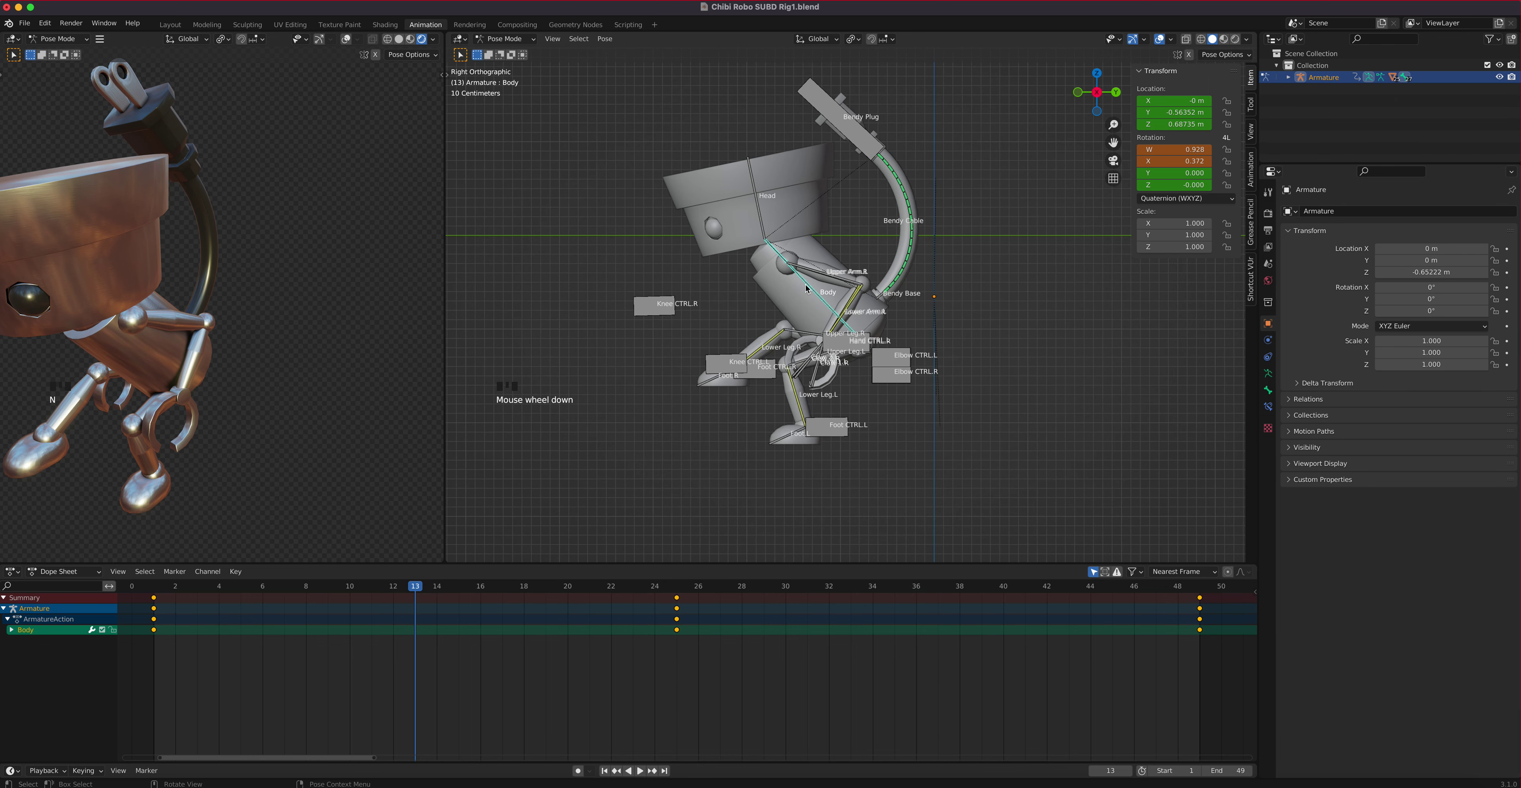
{"action": "left_click", "coordinate": [762, 222], "text": "shift"}
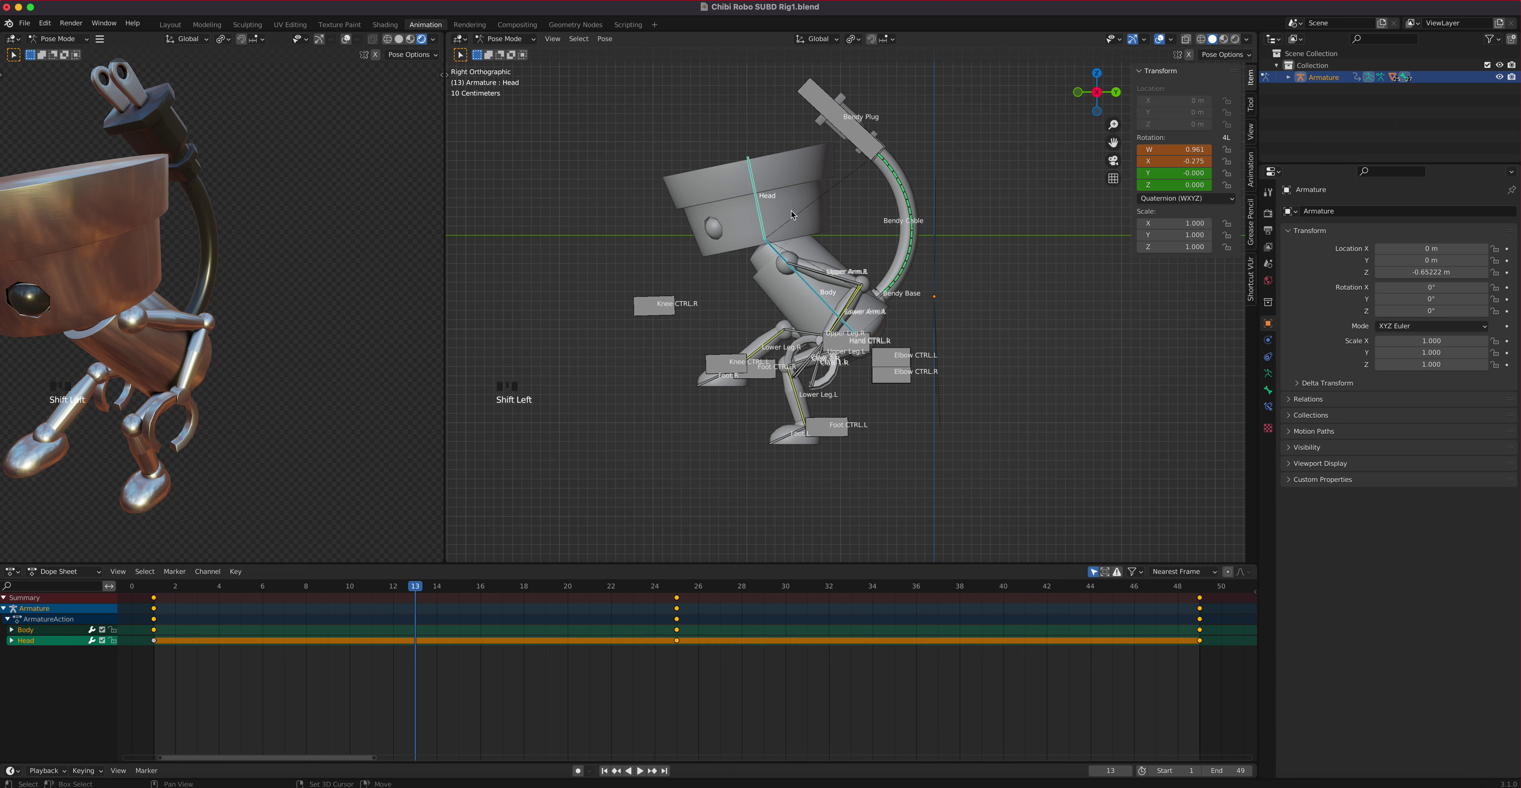
{"action": "left_click", "coordinate": [859, 148], "text": "shift"}
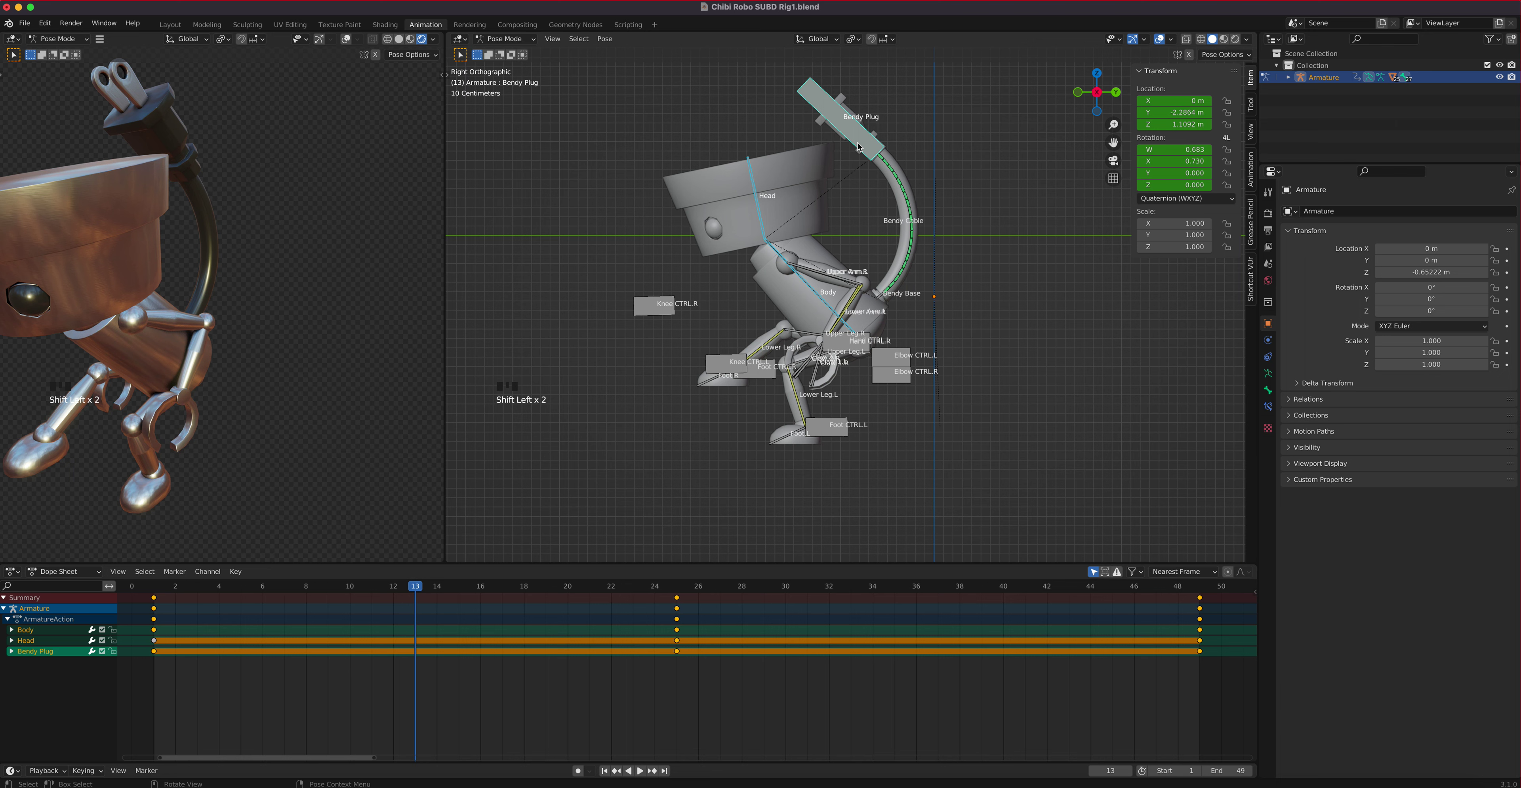
{"action": "key", "text": "i"}
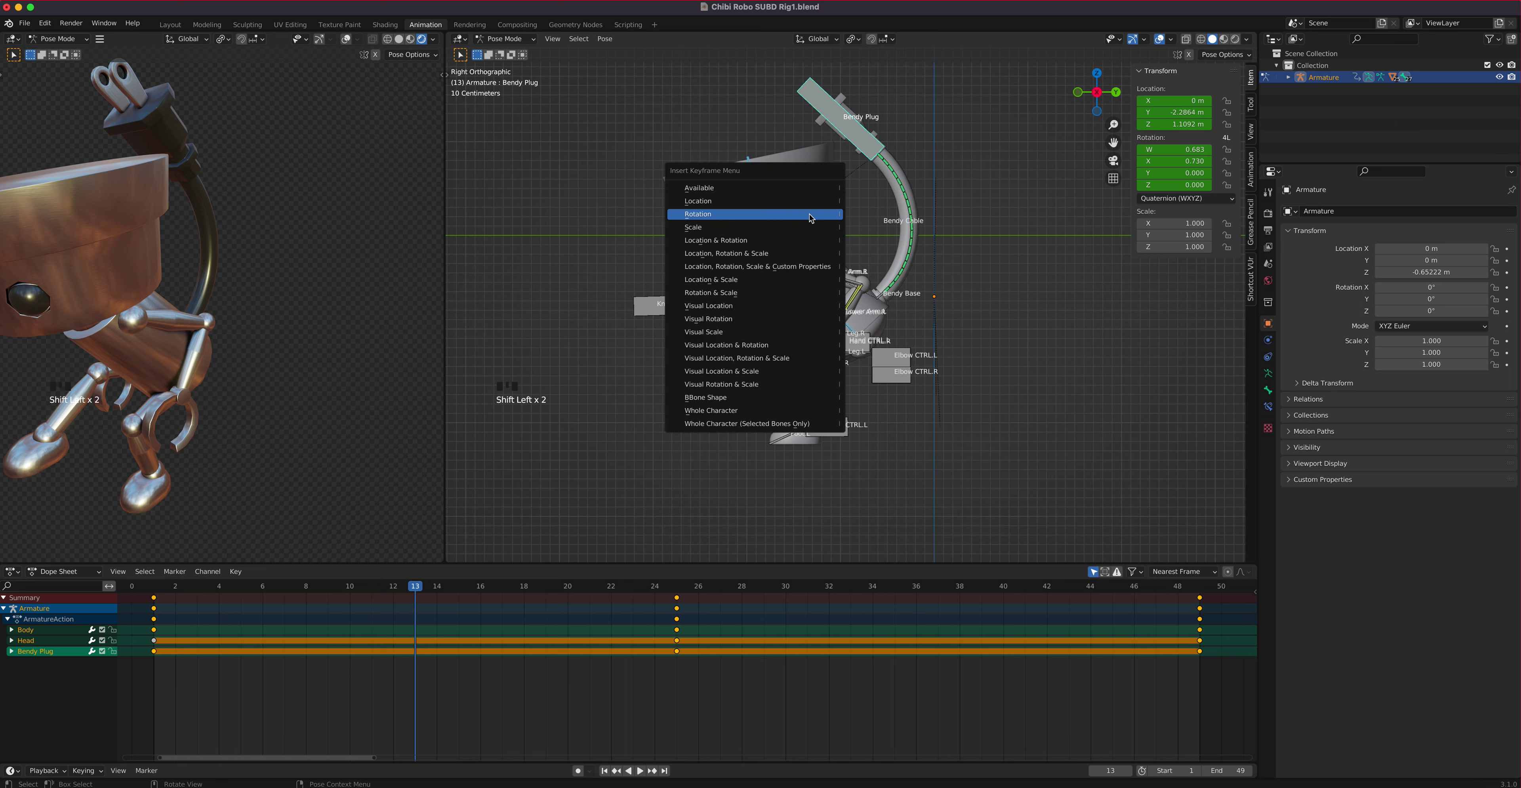
{"action": "left_click", "coordinate": [811, 218]}
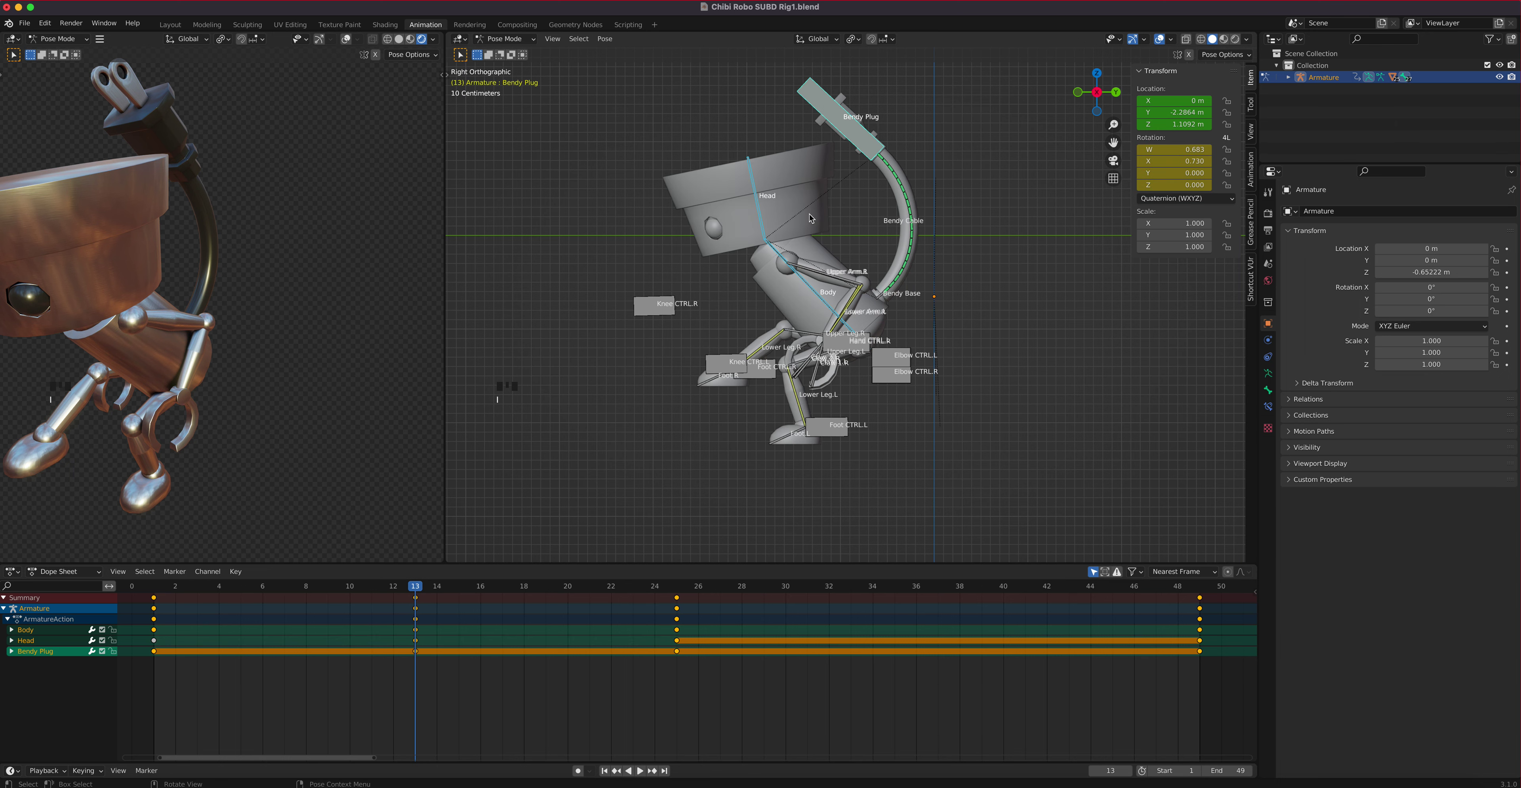
{"action": "left_click", "coordinate": [861, 134]}
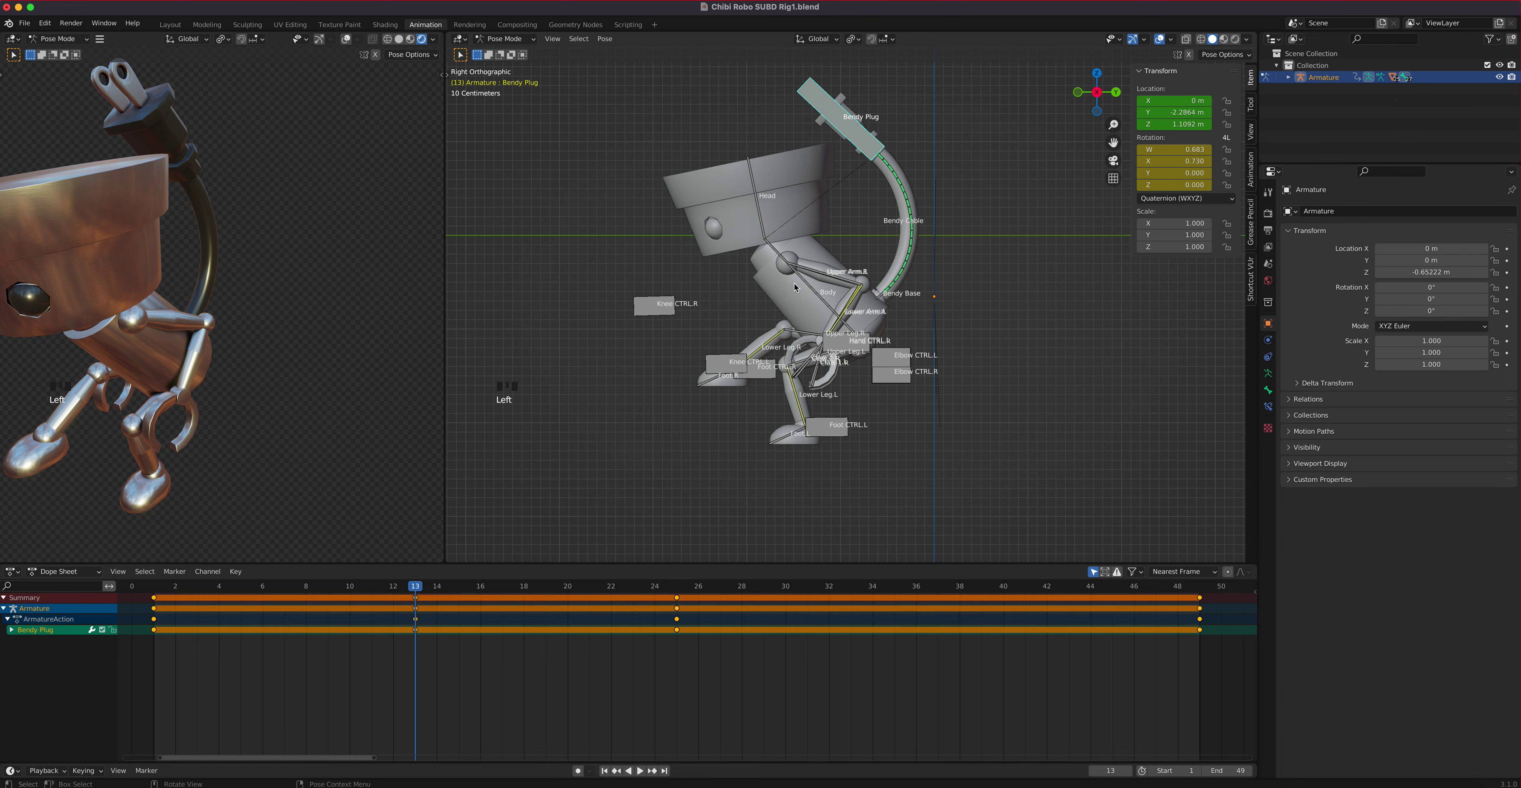
Insert Location keyframes at frame 13 for both Knee, Foot, Elbow and Hand CTRL bones together with Bendy Plug and Body.
{"action": "left_click", "coordinate": [664, 310]}
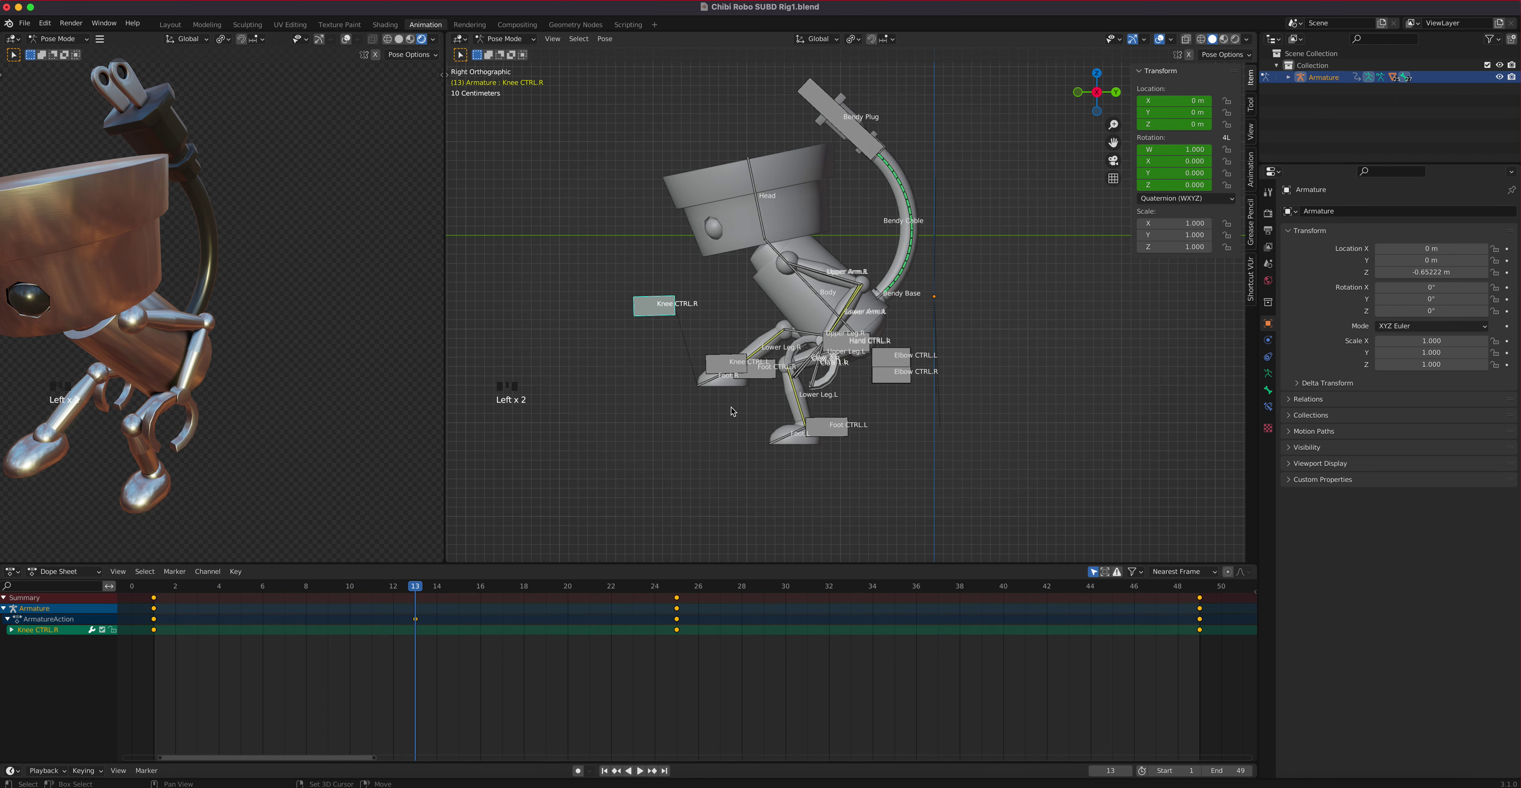
{"action": "left_click", "coordinate": [724, 371], "text": "shift"}
{"action": "left_click", "coordinate": [769, 374], "text": "shift"}
{"action": "left_click", "coordinate": [833, 427], "text": "shift"}
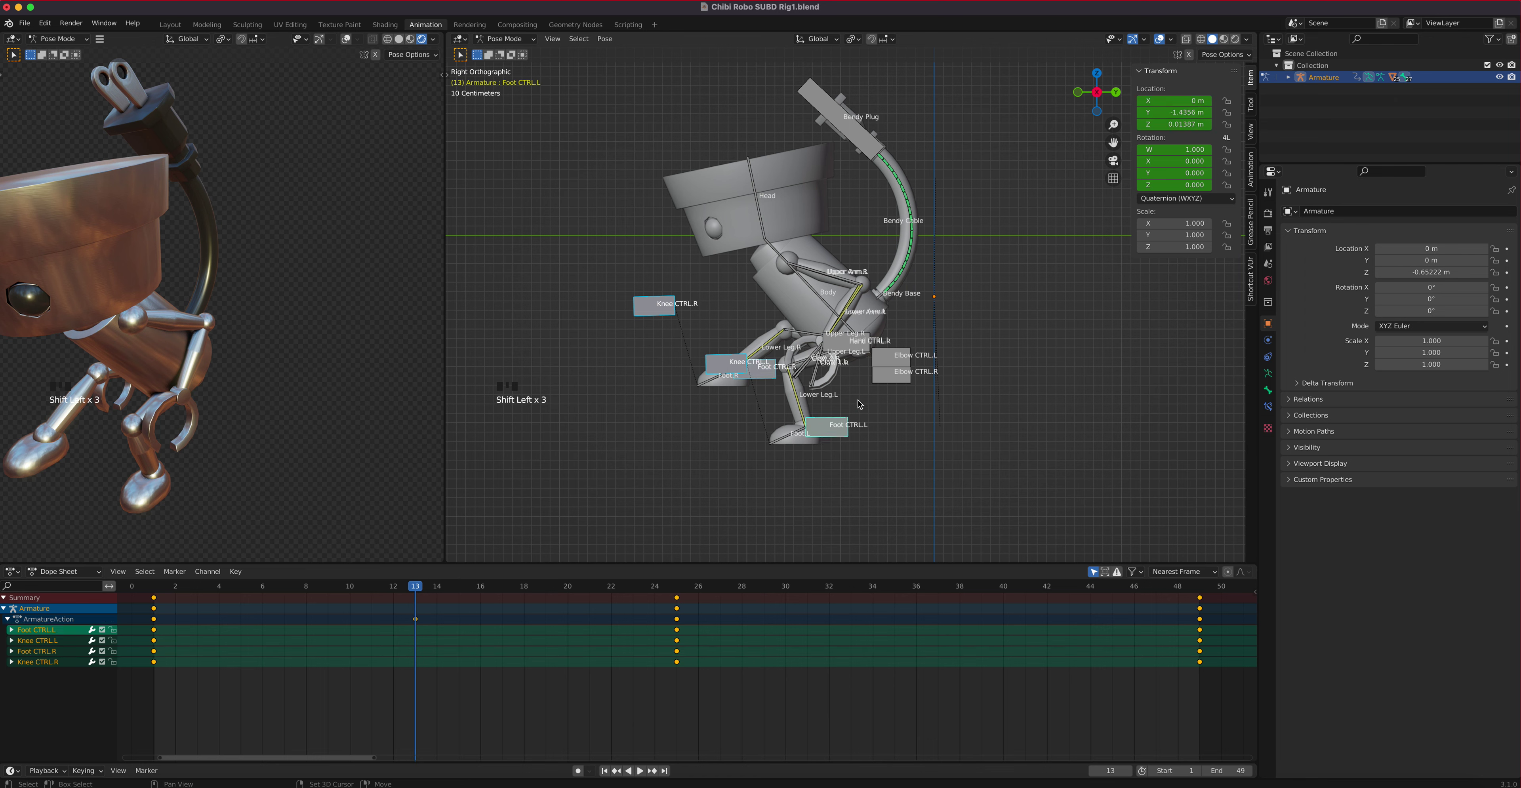
{"action": "left_click", "coordinate": [892, 372], "text": "shift"}
{"action": "left_click", "coordinate": [892, 356], "text": "shift"}
{"action": "left_click", "coordinate": [862, 341], "text": "shift"}
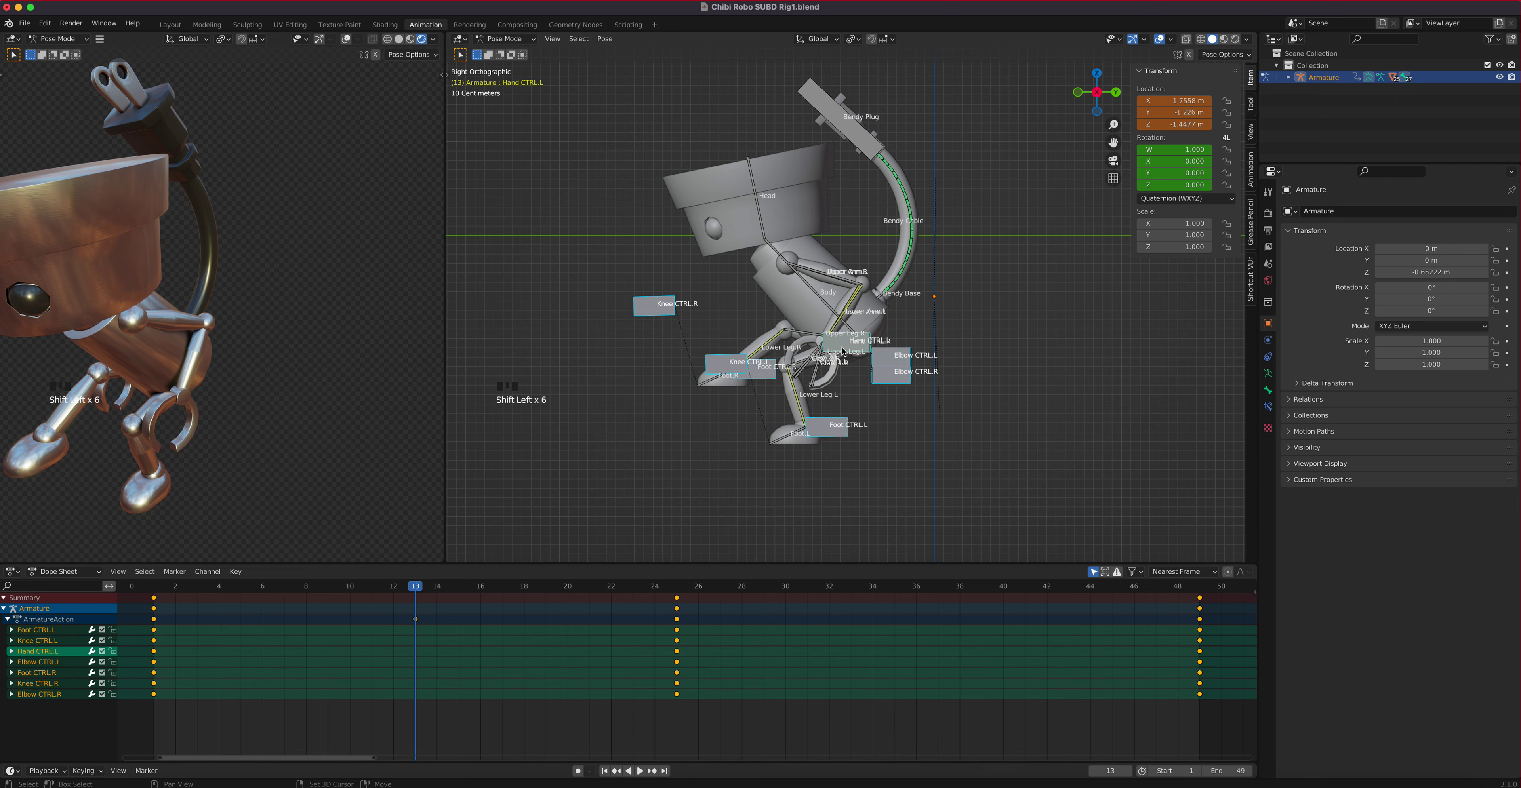
{"action": "left_click", "coordinate": [844, 353], "text": "shift"}
{"action": "left_click", "coordinate": [855, 135], "text": "shift"}
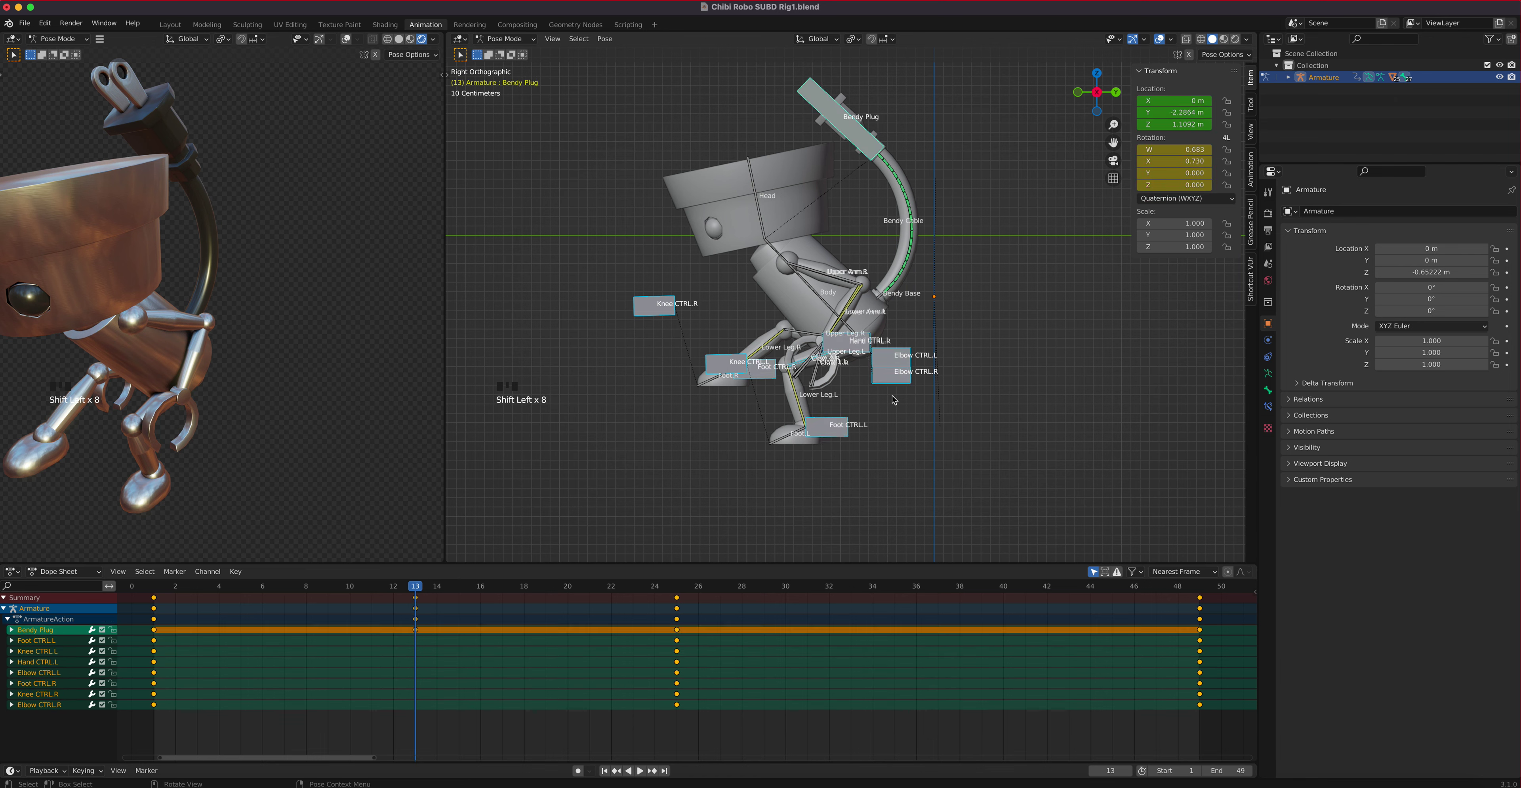
{"action": "left_click", "coordinate": [828, 308], "text": "shift"}
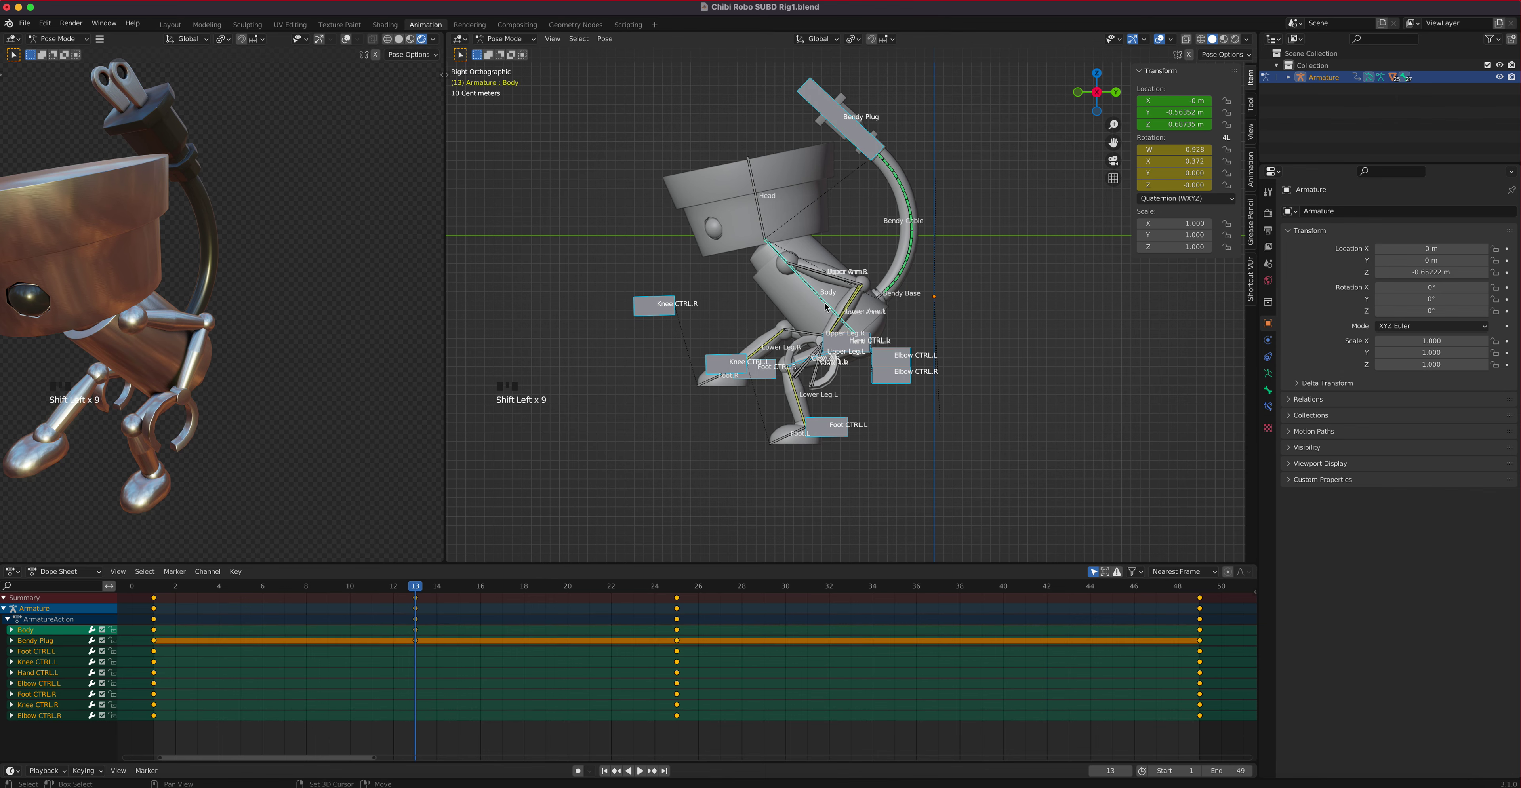
{"action": "middle_click_drag", "start_coordinate": [828, 308], "coordinate": [736, 418]}
{"action": "left_click", "coordinate": [807, 356], "text": "shift"}
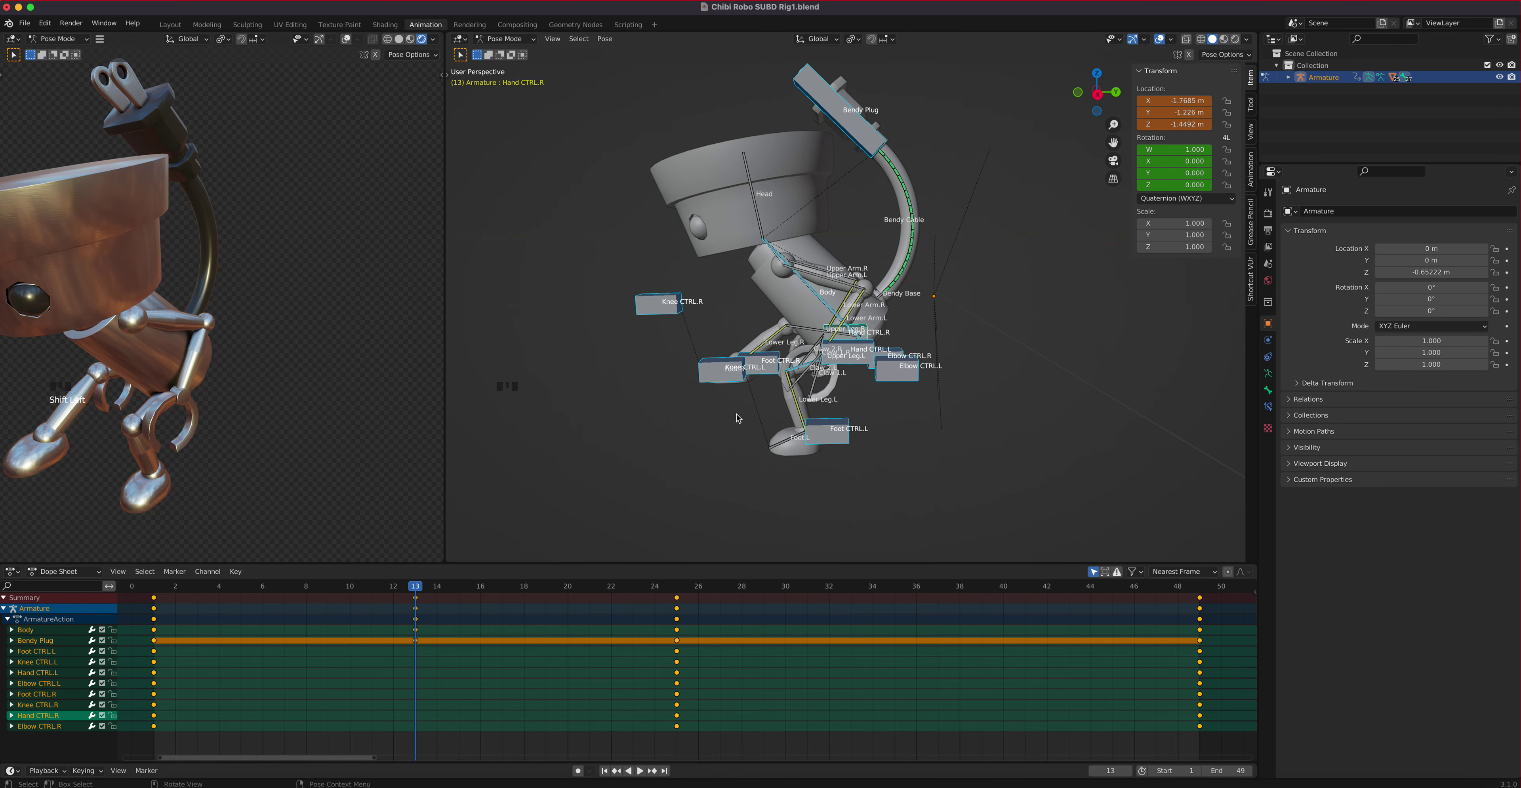
{"action": "key", "text": "KP_3"}
{"action": "key", "text": "i"}
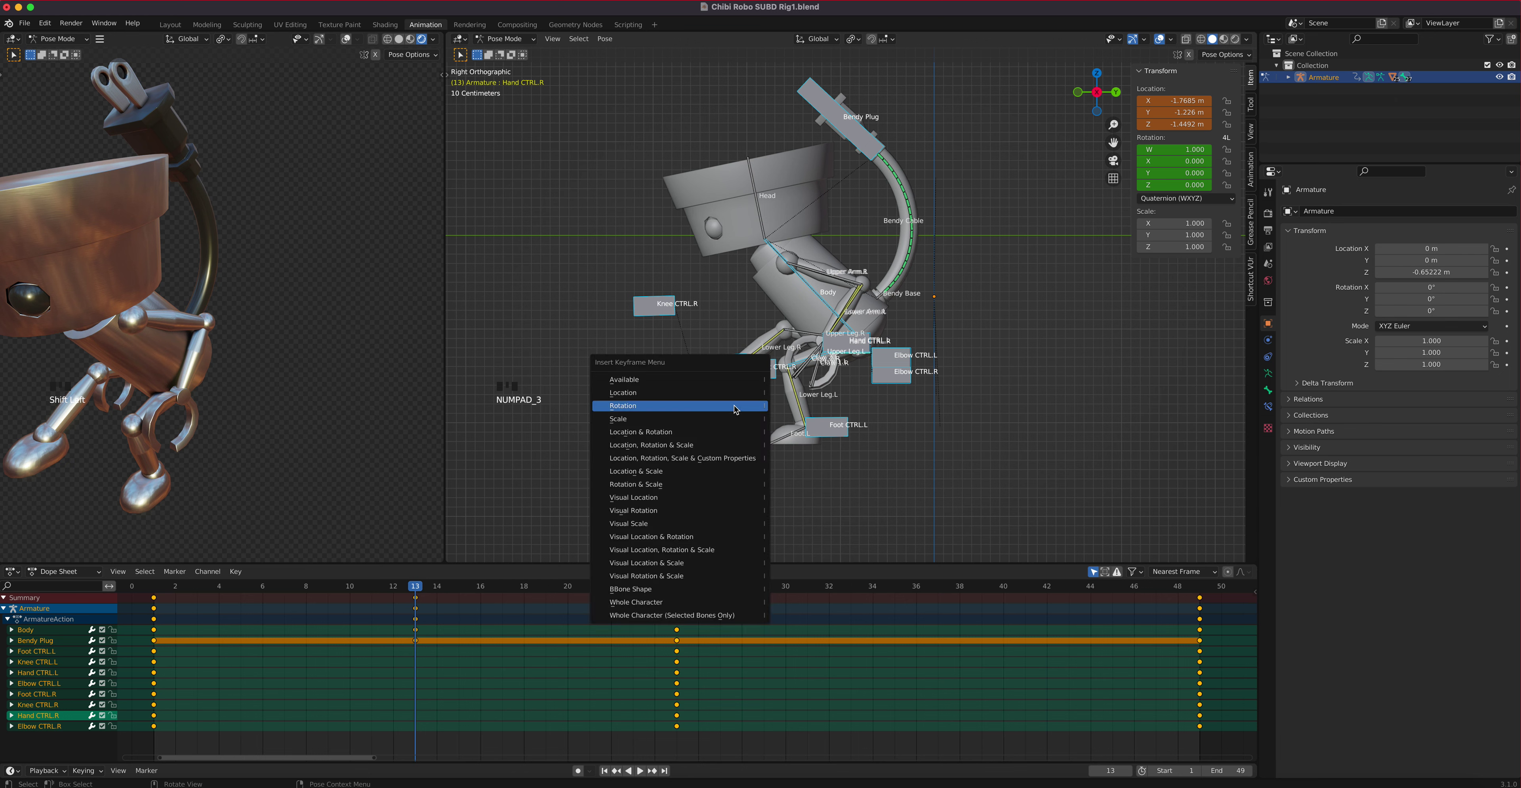
{"action": "left_click", "coordinate": [678, 395]}
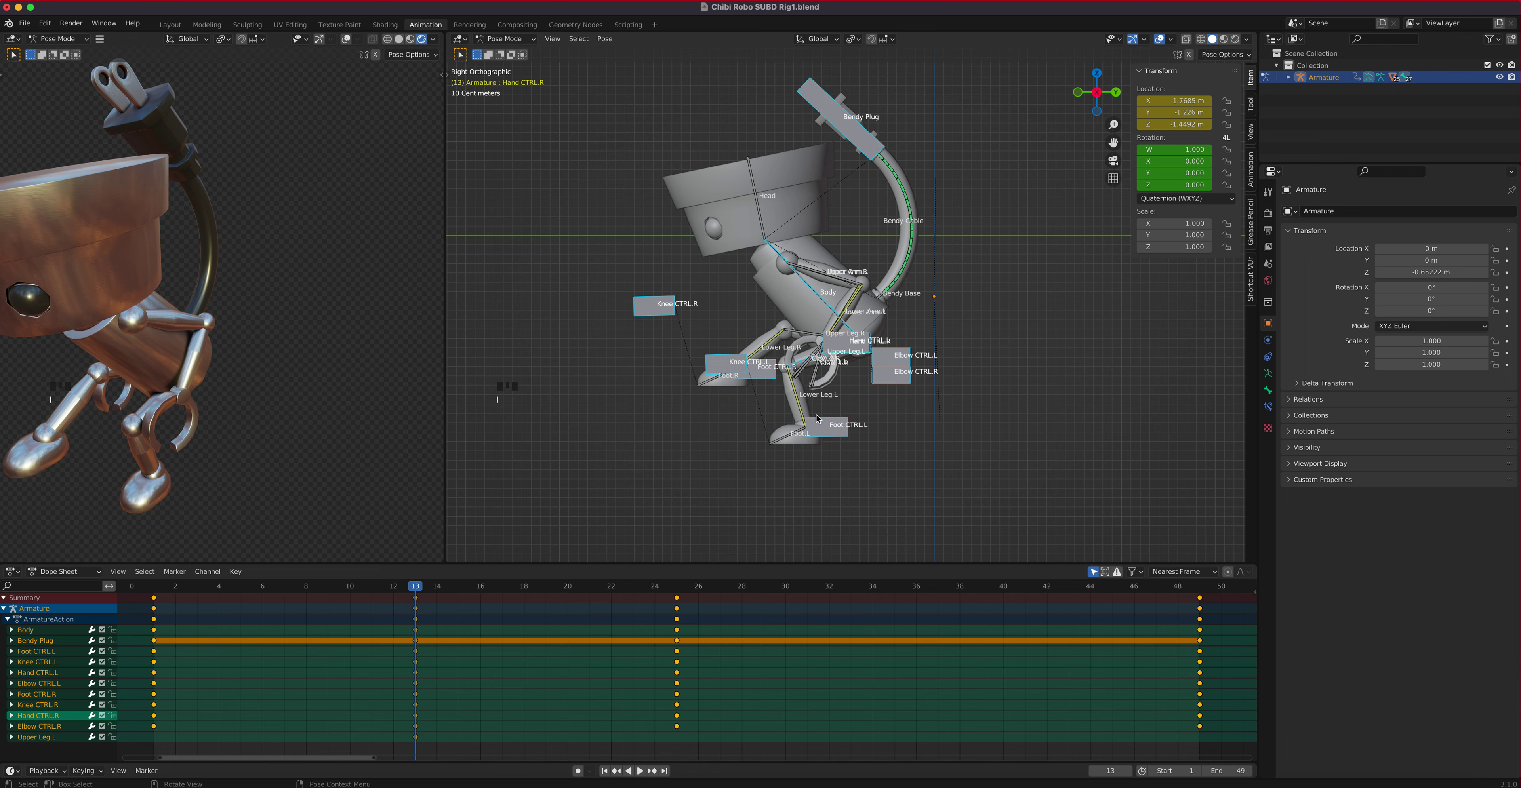
Scrub the walk animation between frames 2, 13 and 25 to compare the keyed poses.
{"action": "scroll", "coordinate": [835, 400], "scroll_direction": "up", "scroll_amount": 1}
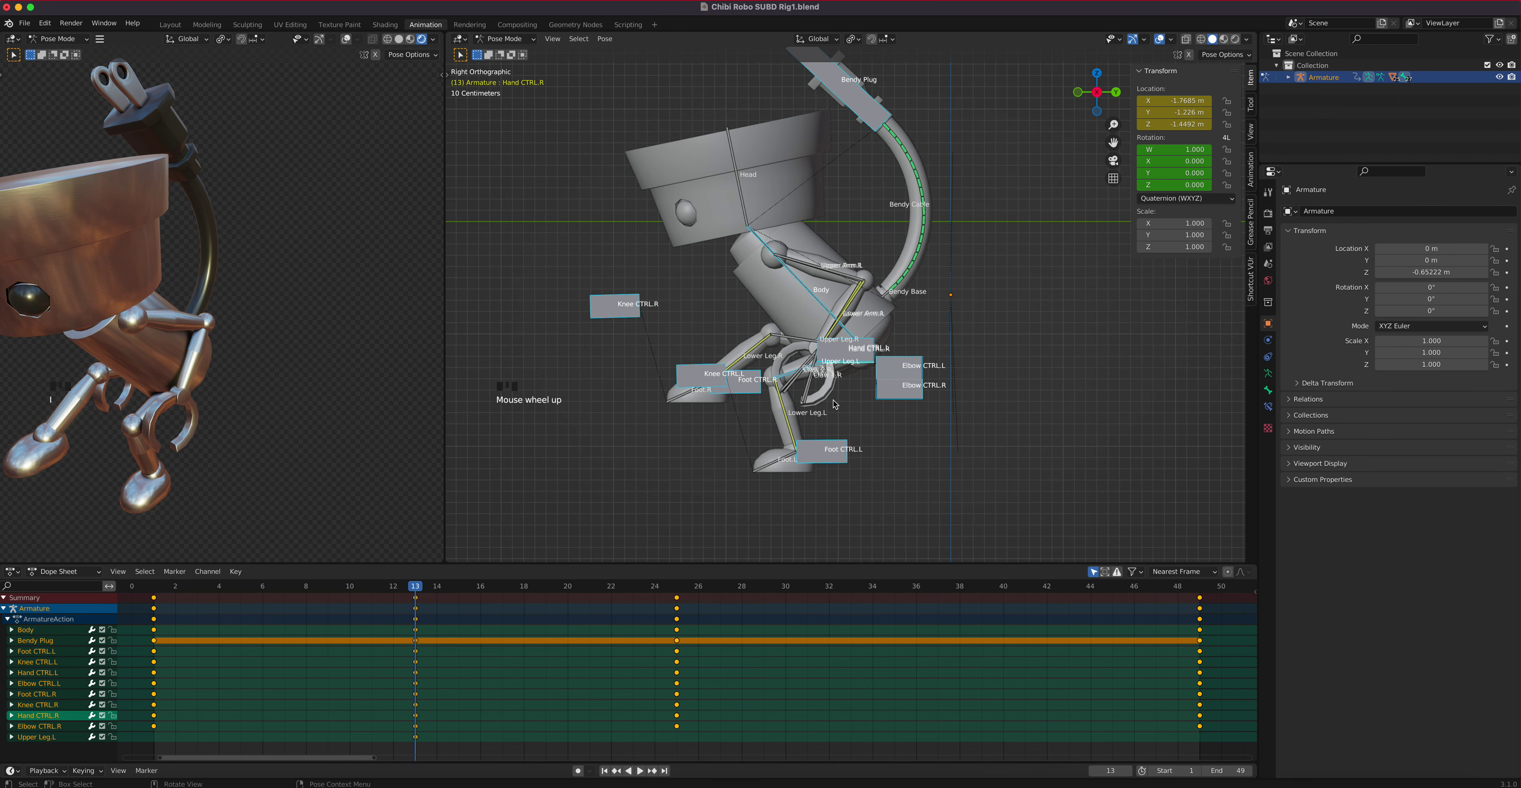
{"action": "middle_click_drag", "start_coordinate": [837, 380], "coordinate": [893, 425], "text": "shift"}
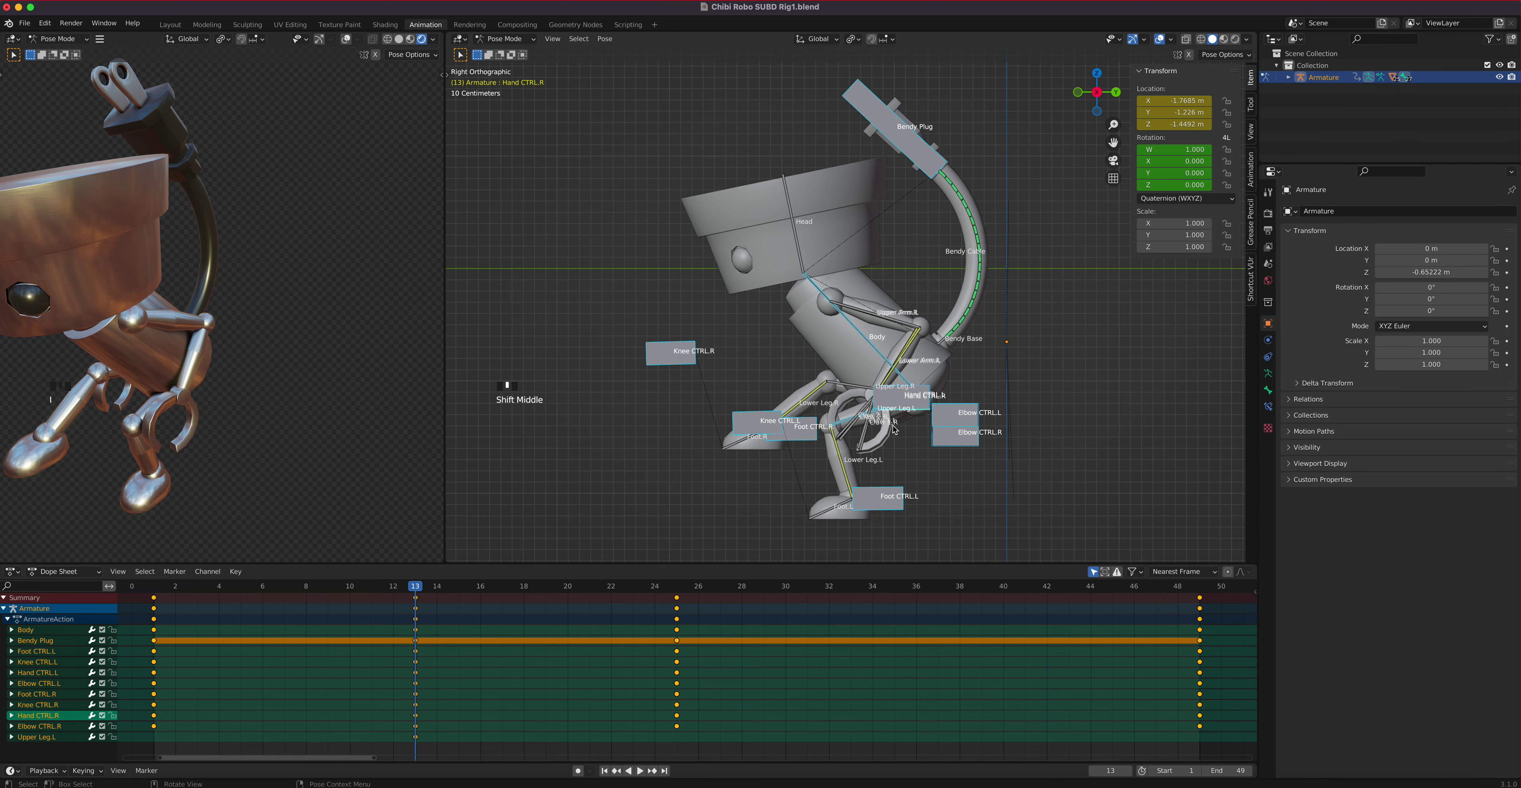
{"action": "left_click_drag", "start_coordinate": [414, 584], "coordinate": [179, 615]}
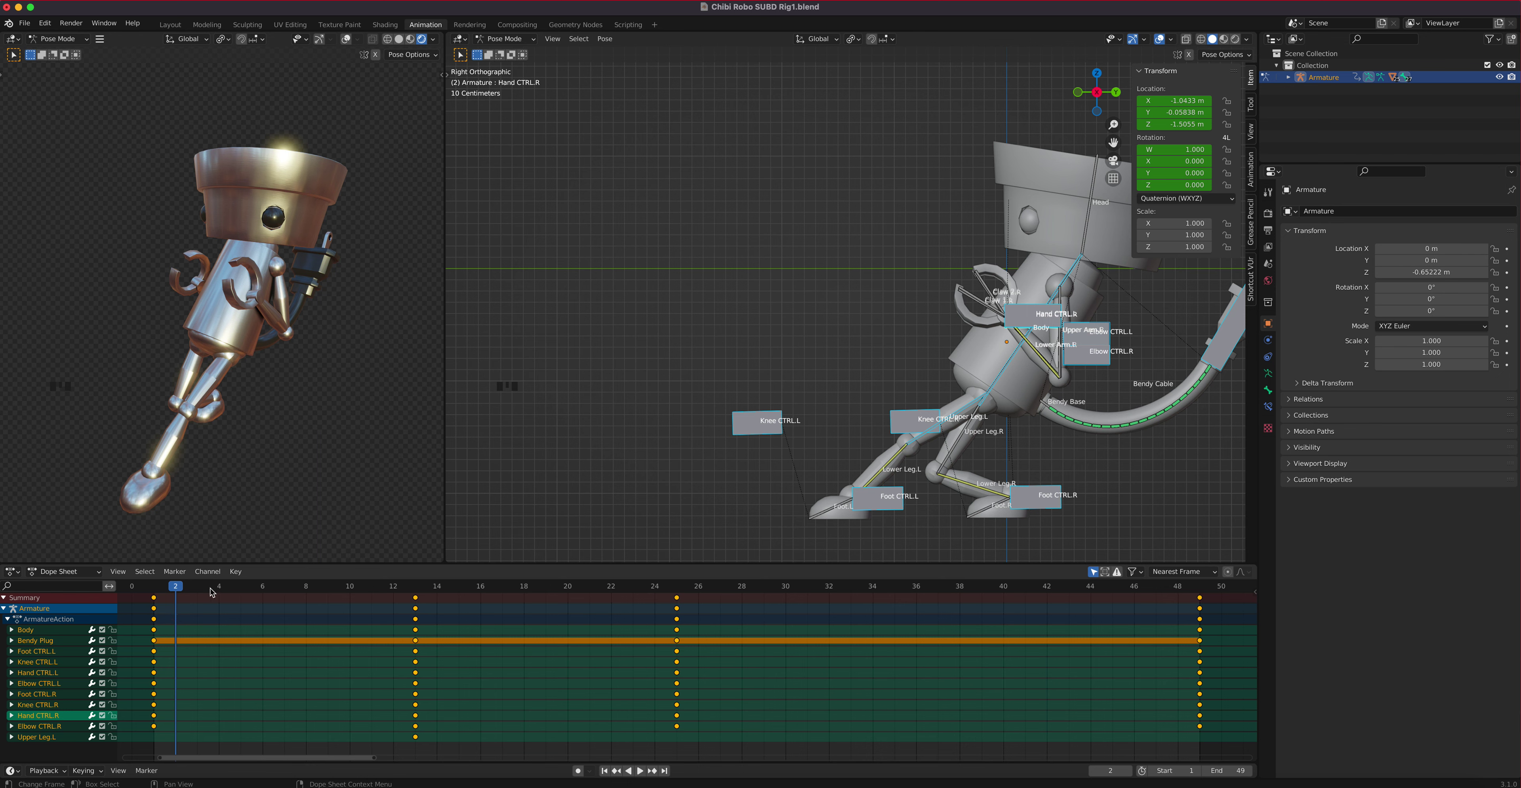
{"action": "key", "text": "space"}
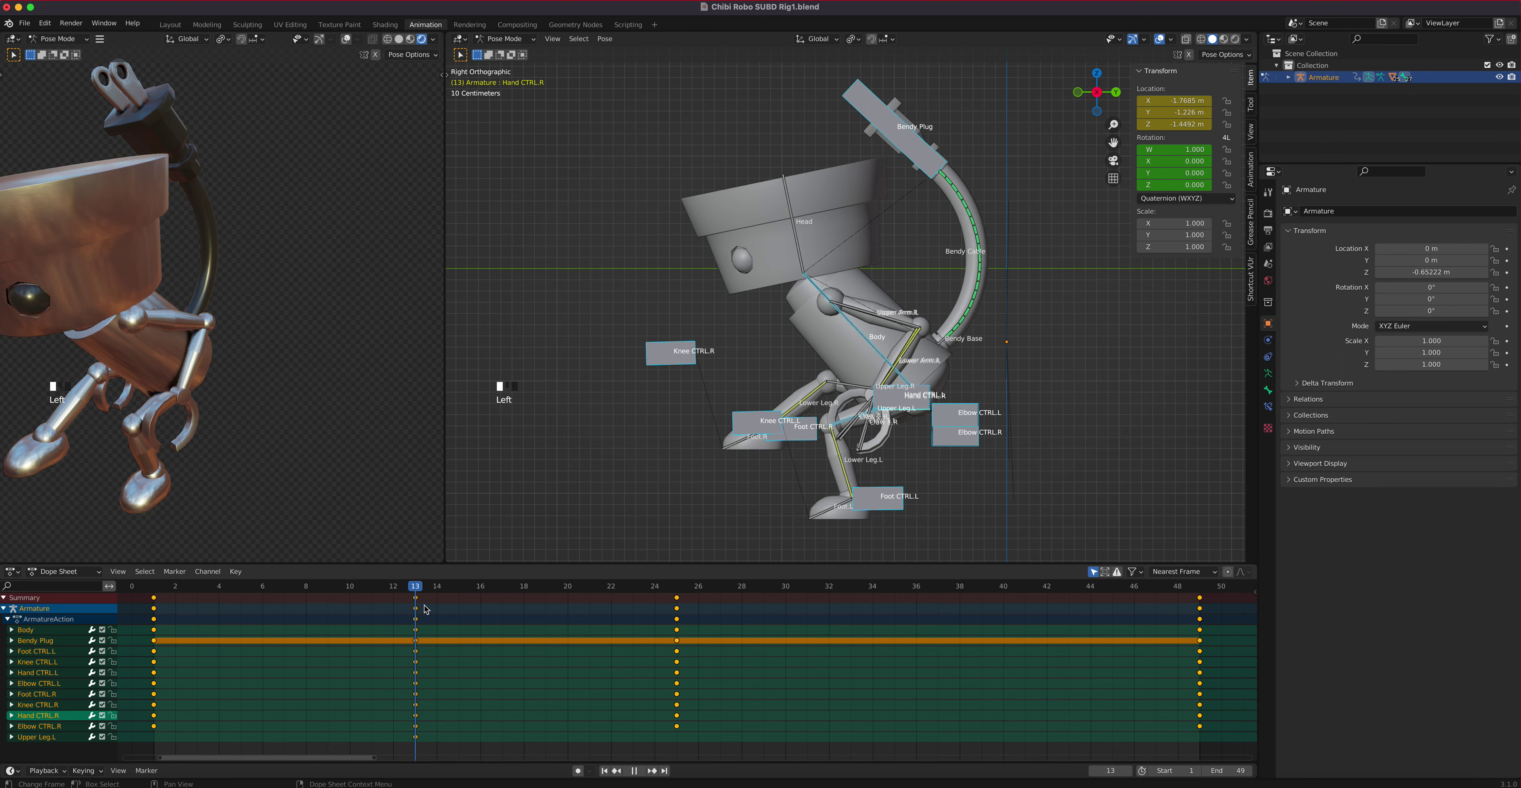
{"action": "left_click_drag", "start_coordinate": [496, 607], "coordinate": [682, 614]}
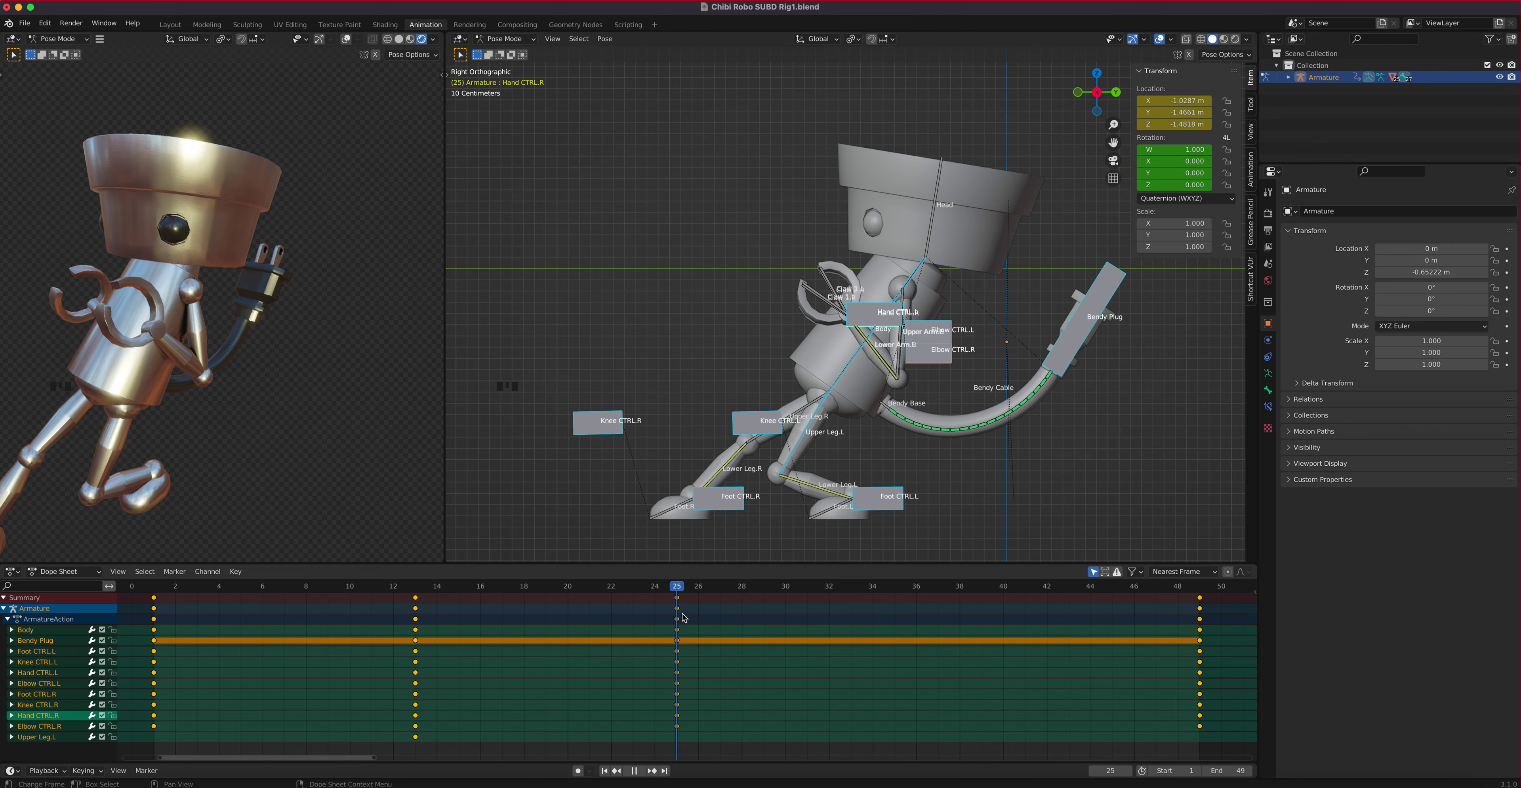
{"action": "key", "text": "space"}
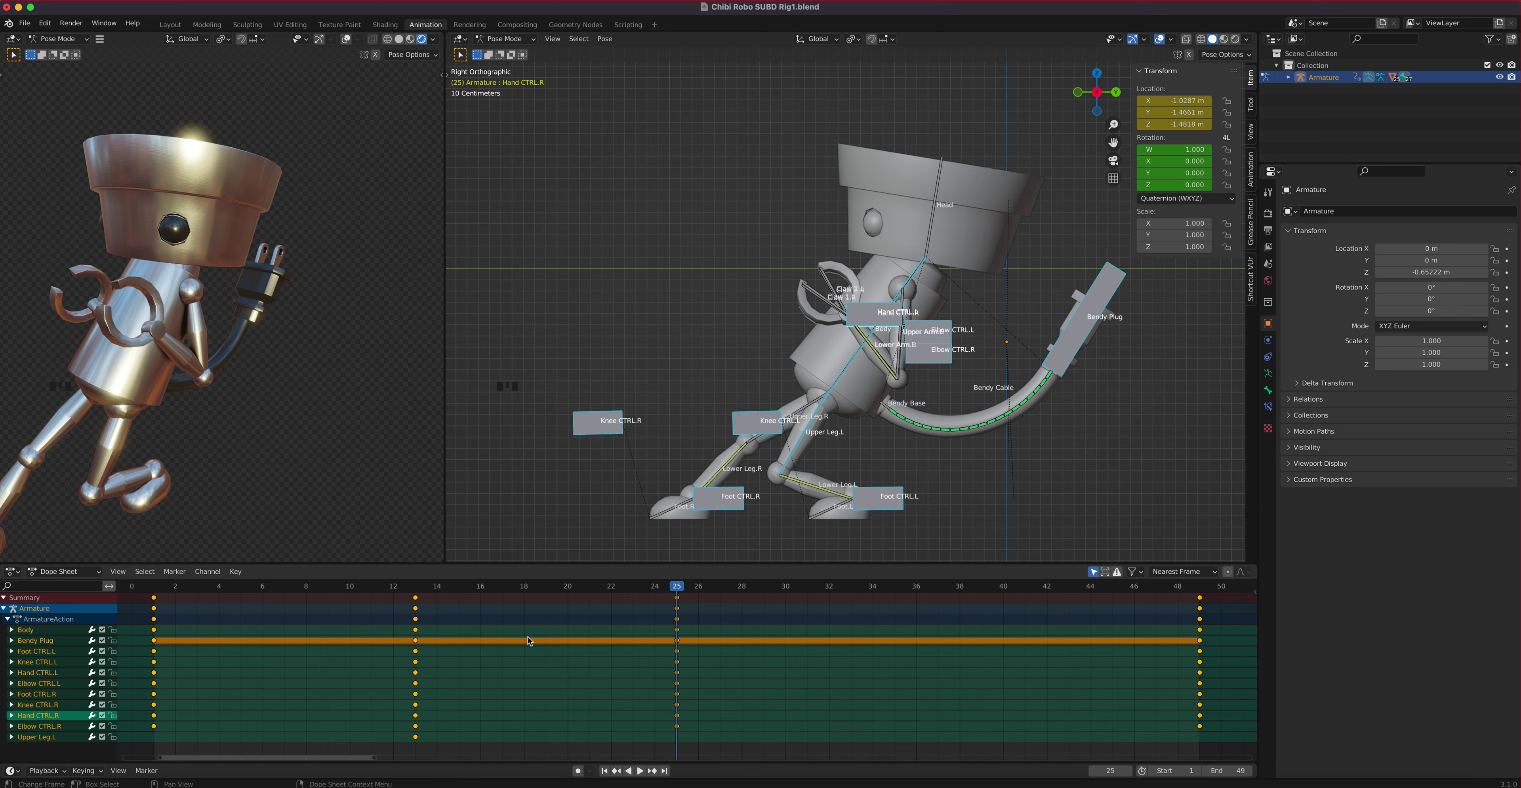
{"action": "left_click_drag", "start_coordinate": [684, 592], "coordinate": [416, 603]}
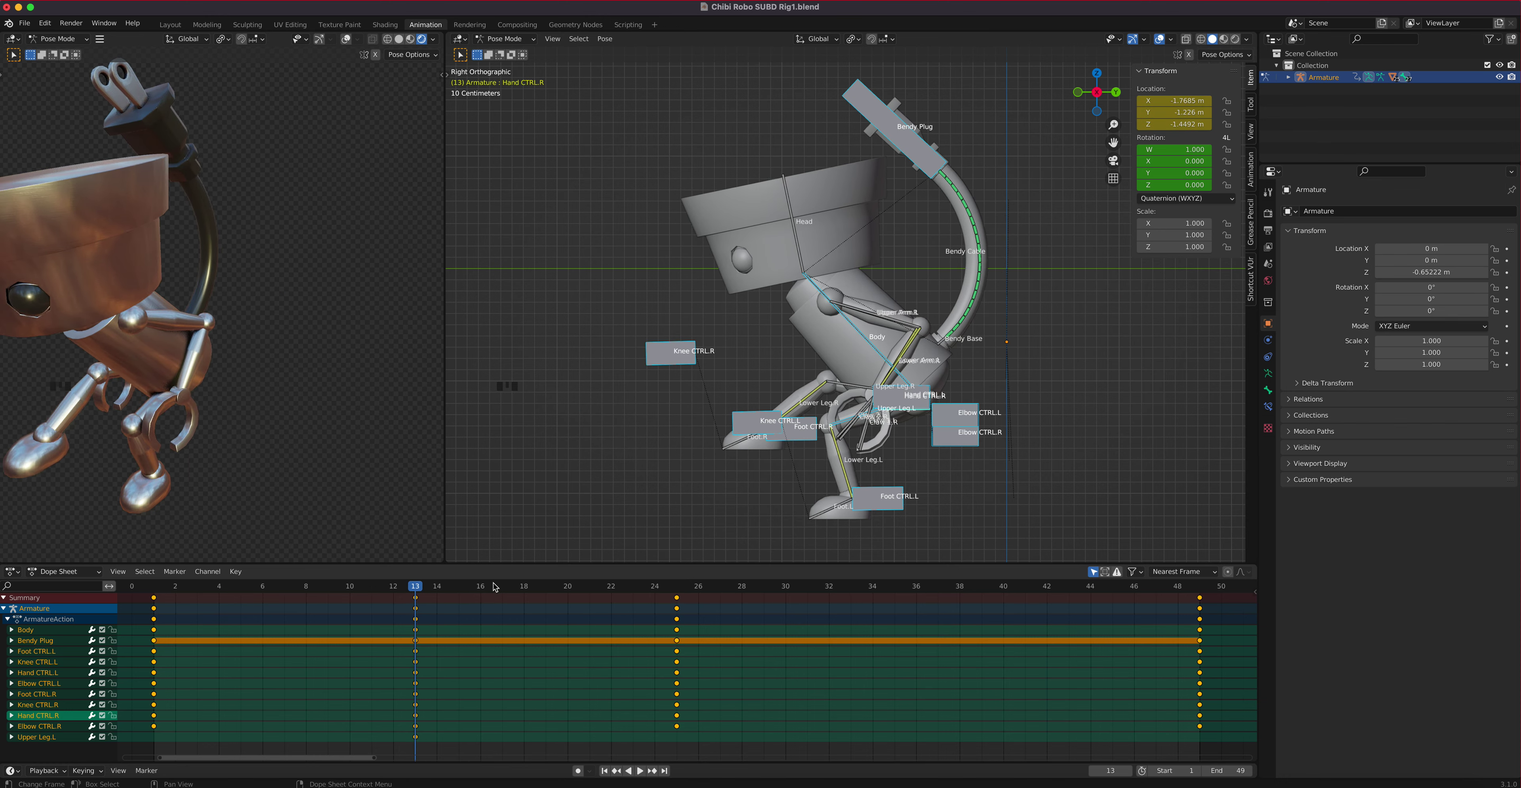
At frame 37, move Foot CTRL.L about 1.06 m forward and 0.69 m up.
{"action": "left_click", "coordinate": [887, 508]}
{"action": "left_click_drag", "start_coordinate": [417, 593], "coordinate": [935, 615]}
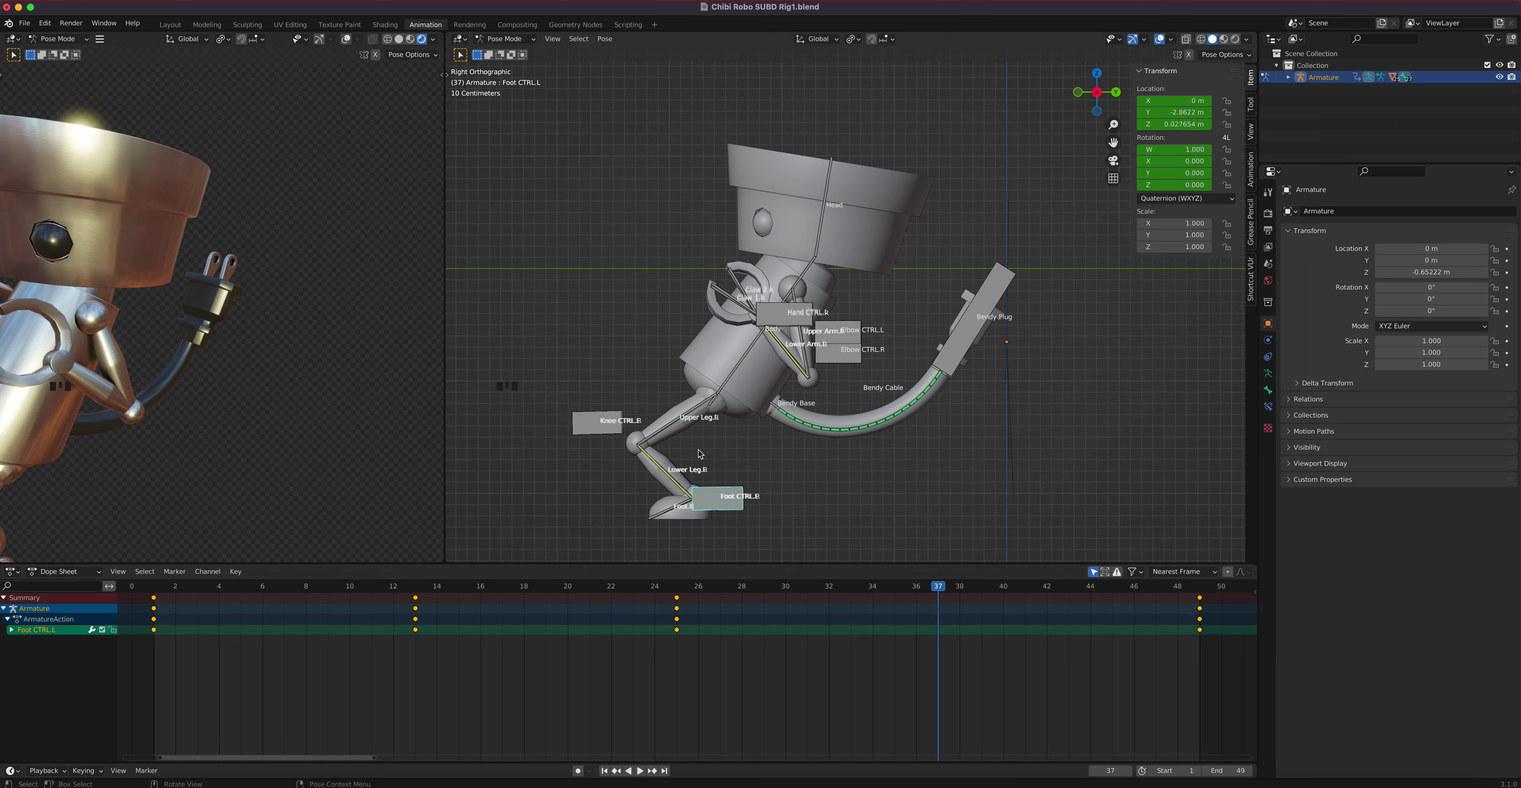
{"action": "key", "text": "g"}
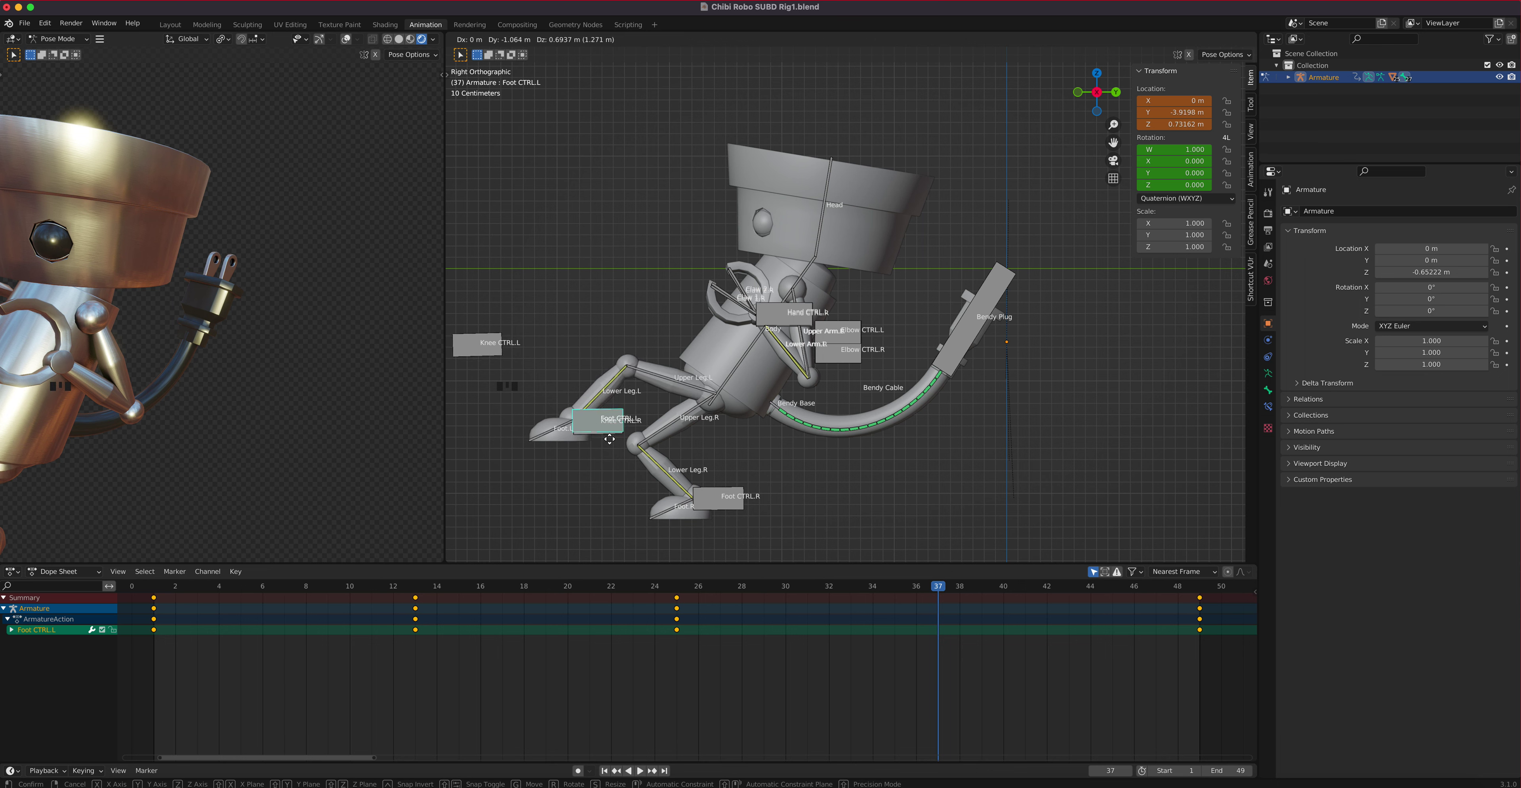
{"action": "left_click", "coordinate": [610, 440]}
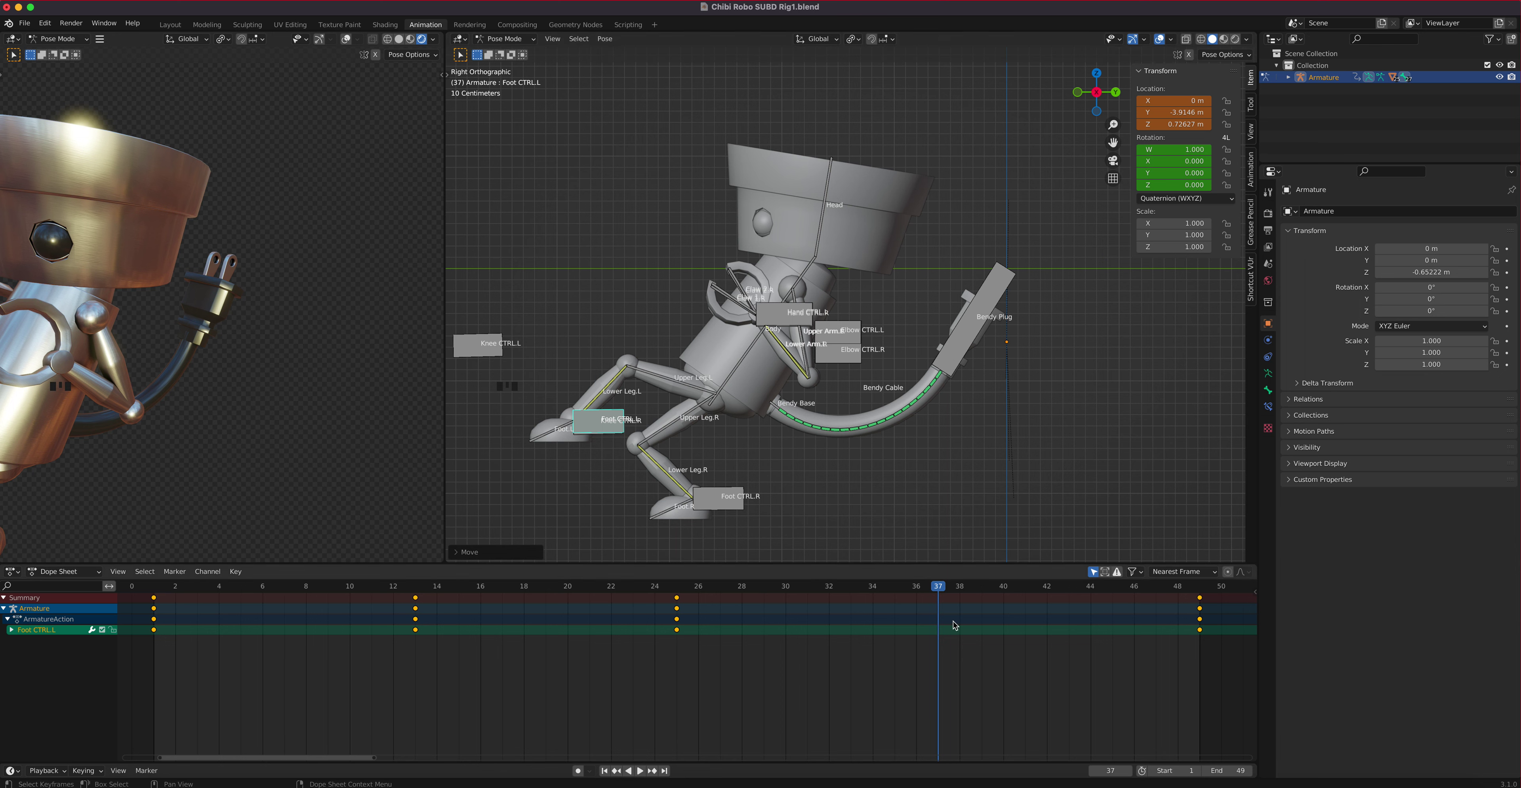
Rotate the Body bone about -70 degrees at frame 37 so the torso leans forward.
{"action": "left_click", "coordinate": [749, 362]}
{"action": "key", "text": "r"}
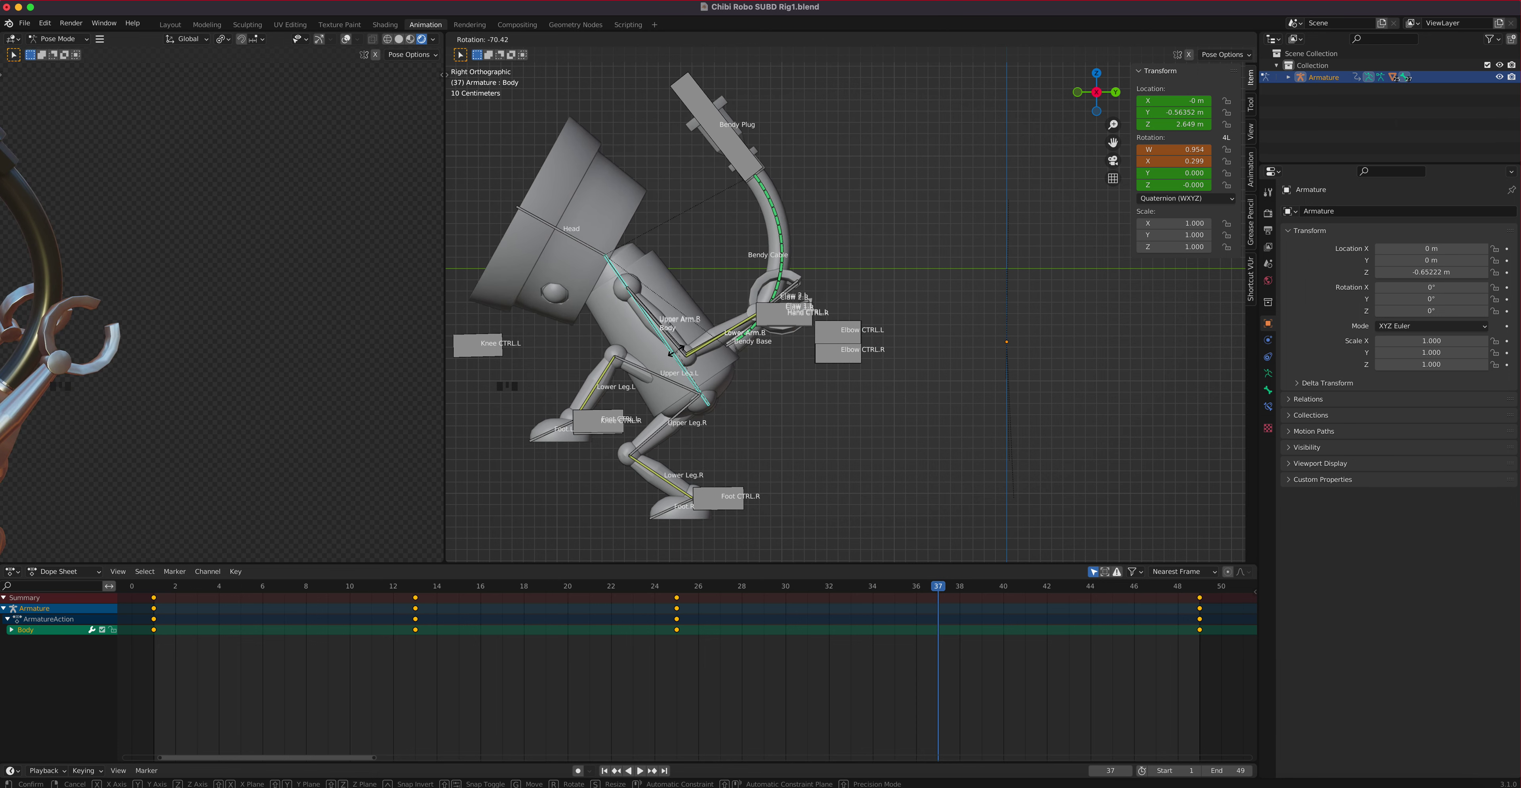
{"action": "left_click", "coordinate": [677, 353]}
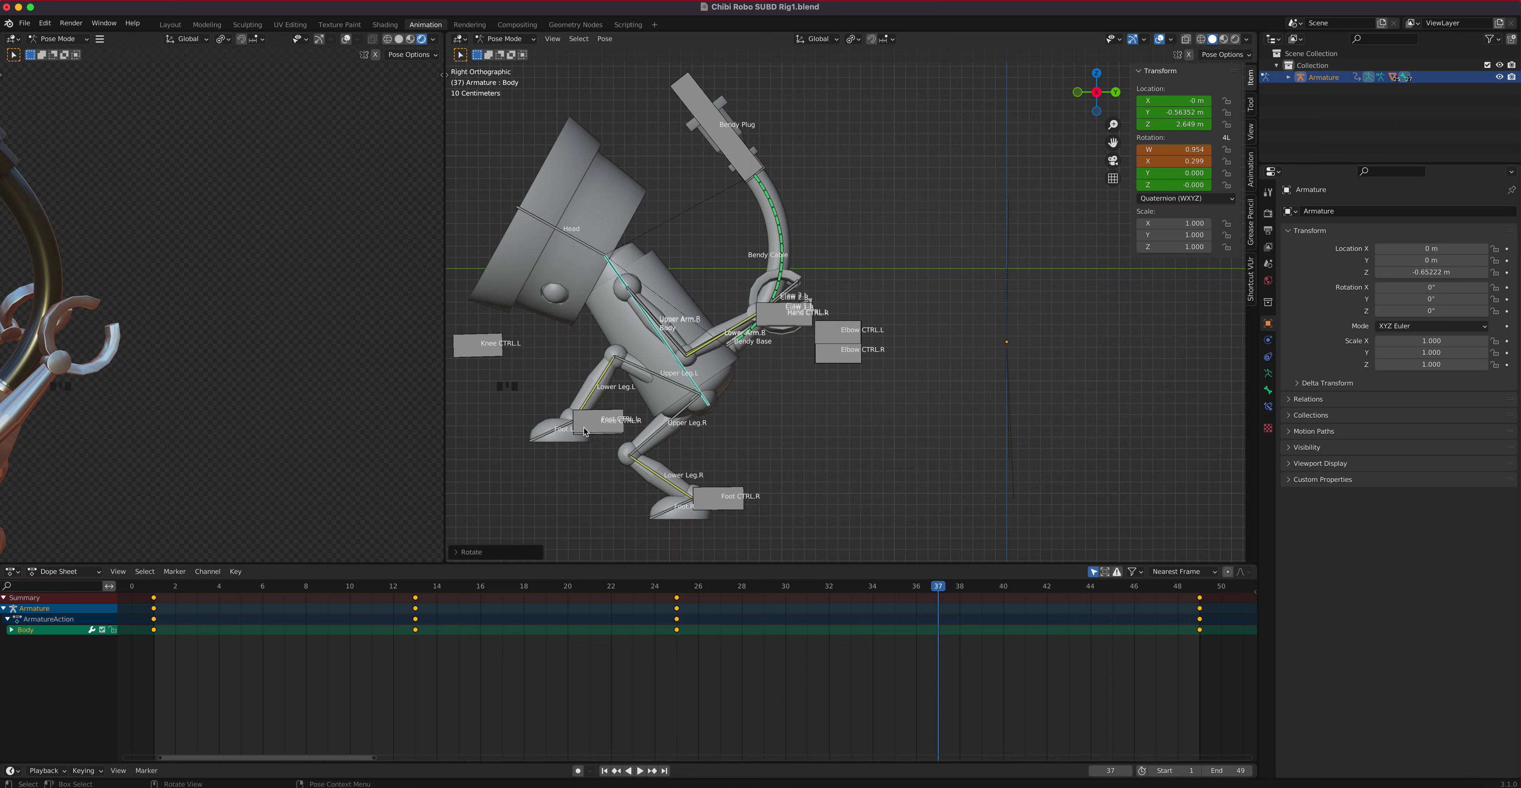
Move Foot CTRL.L about 0.19 m farther forward and 0.25 m down at frame 37.
{"action": "left_click", "coordinate": [598, 438]}
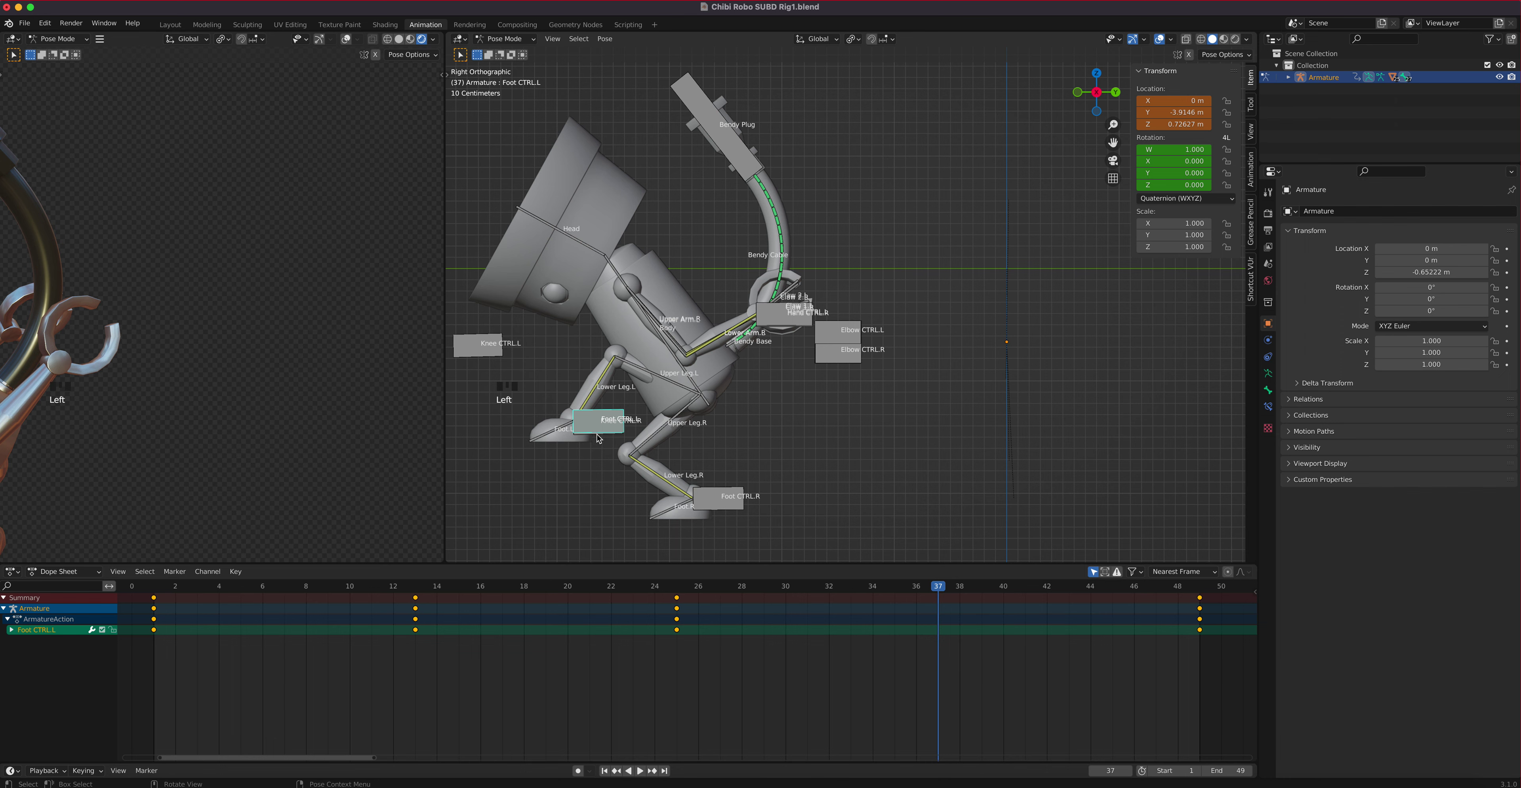
{"action": "key", "text": "g"}
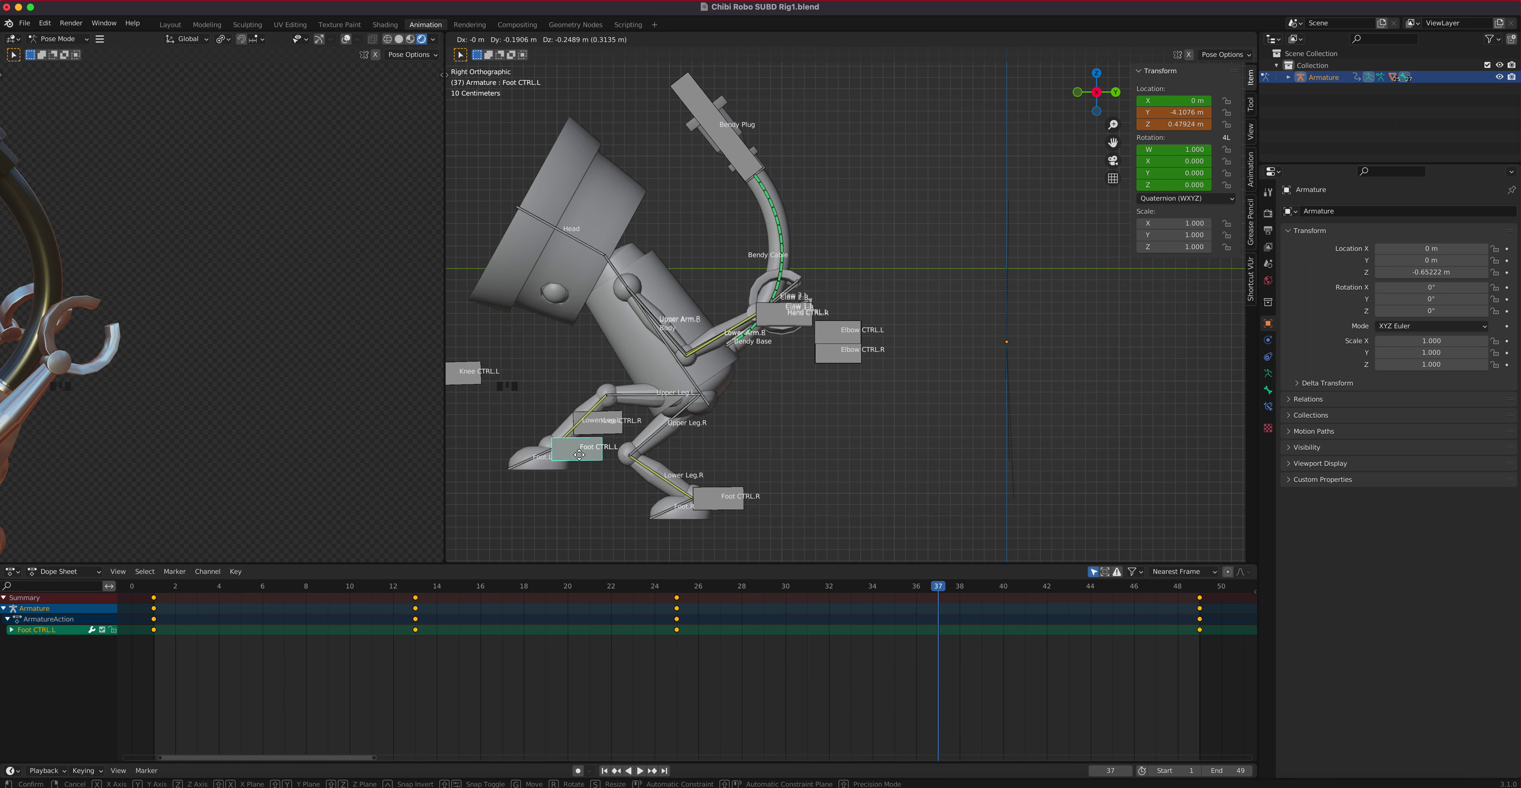
{"action": "left_click", "coordinate": [580, 454]}
Rotate the Head bone back up about 46 degrees at frame 37.
{"action": "left_click", "coordinate": [582, 246]}
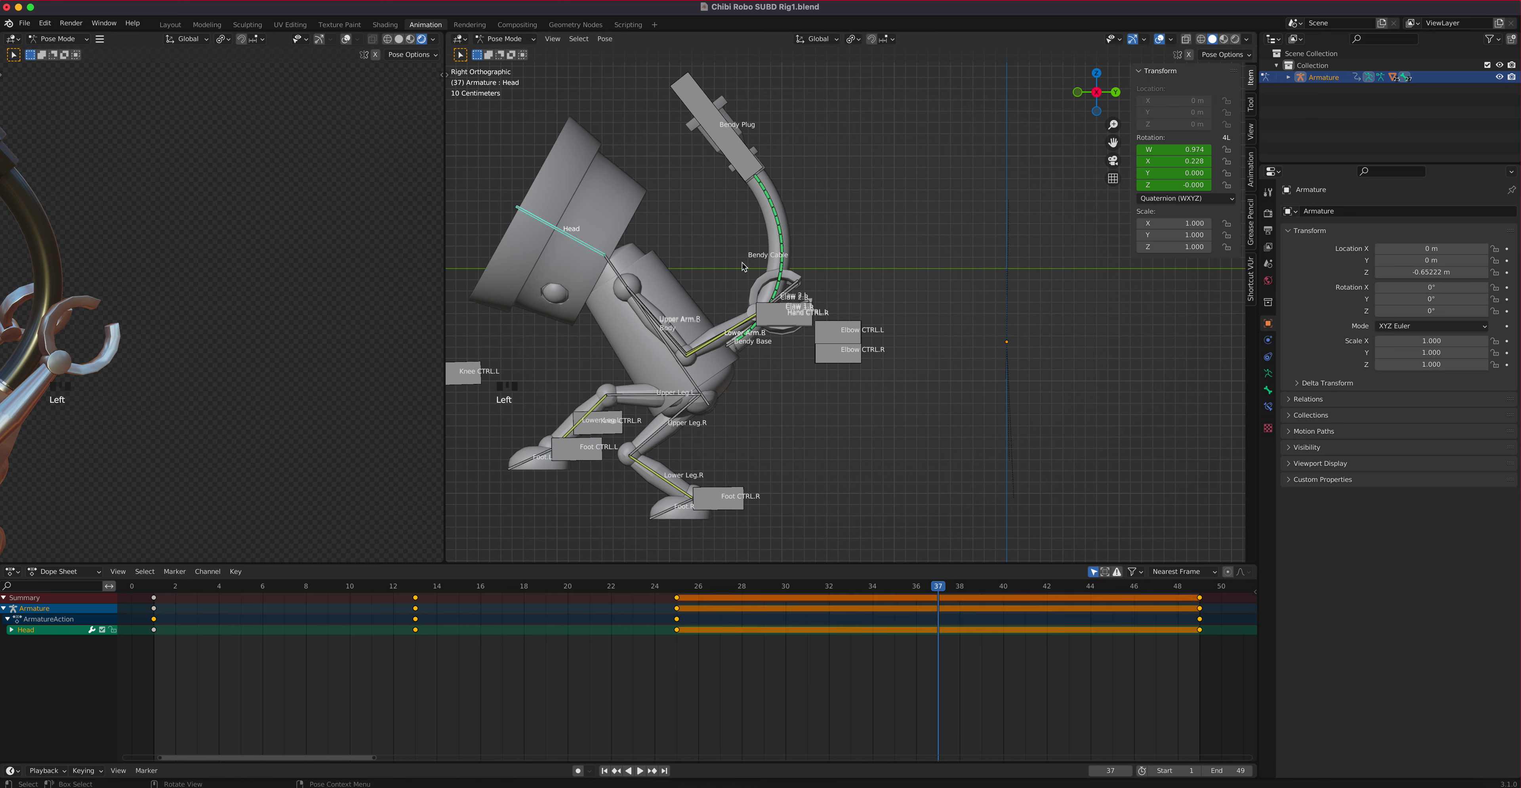
{"action": "key", "text": "r"}
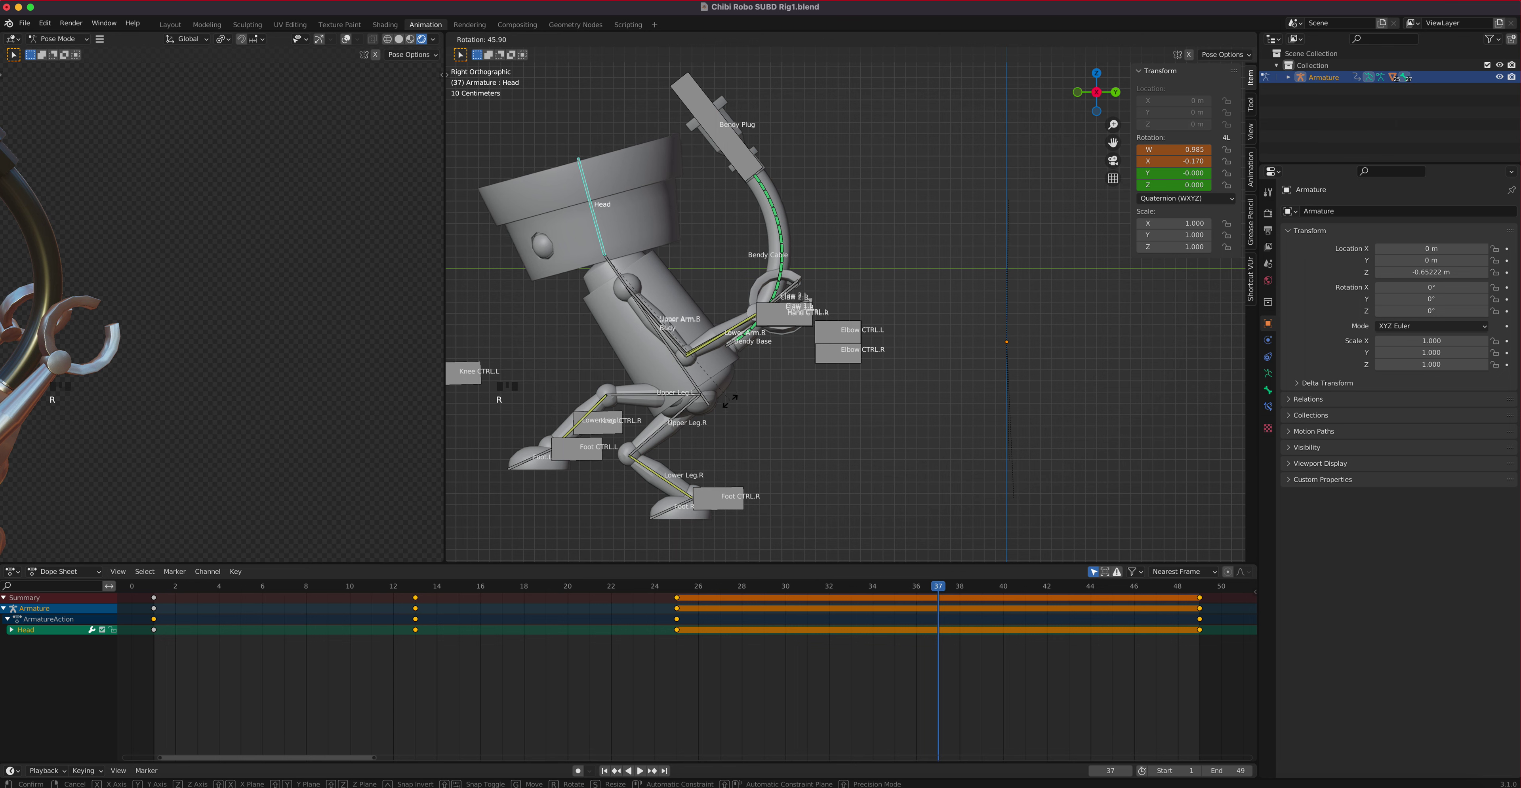
{"action": "left_click", "coordinate": [730, 408]}
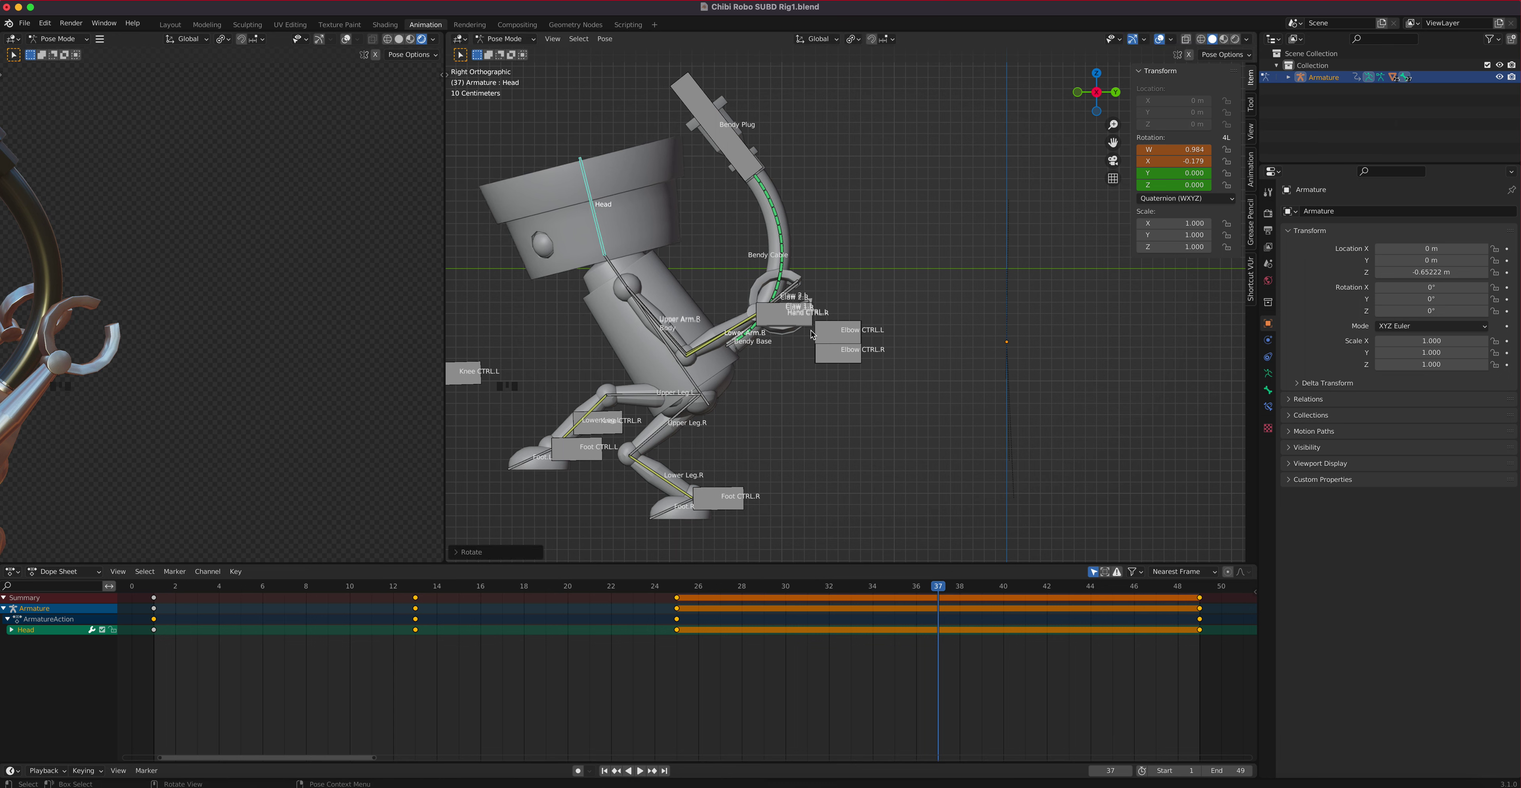
Move Hand CTRL.L and Hand CTRL.R together about 0.89 m forward and 0.67 m down at frame 37.
{"action": "left_click_drag", "start_coordinate": [807, 325], "coordinate": [812, 341]}
{"action": "key", "text": "g"}
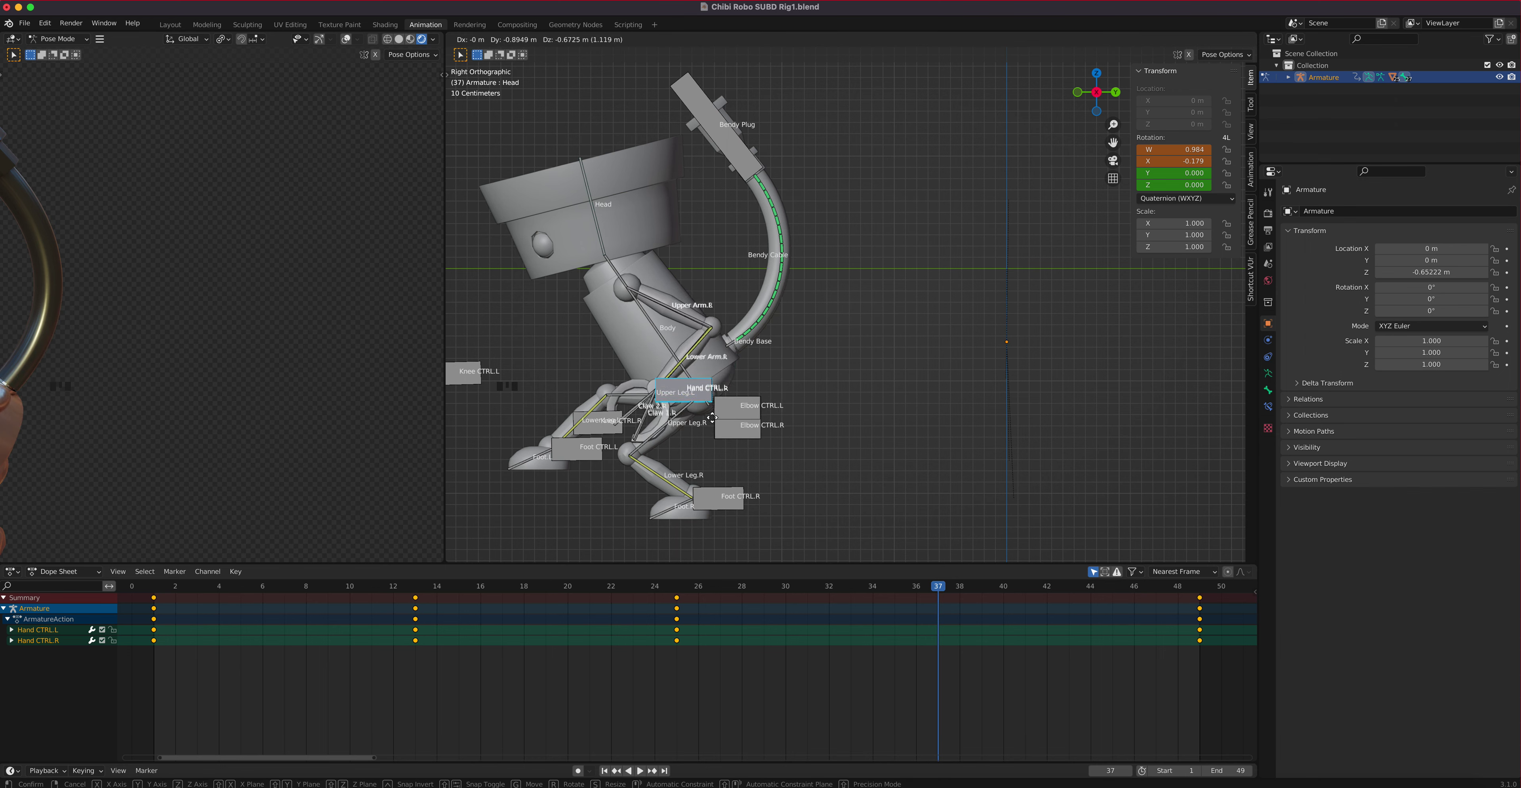
{"action": "left_click", "coordinate": [715, 417]}
Switch the main viewport to front orthographic view and frame the hand and elbow controls closely.
{"action": "middle_click_drag", "start_coordinate": [795, 356], "coordinate": [866, 308]}
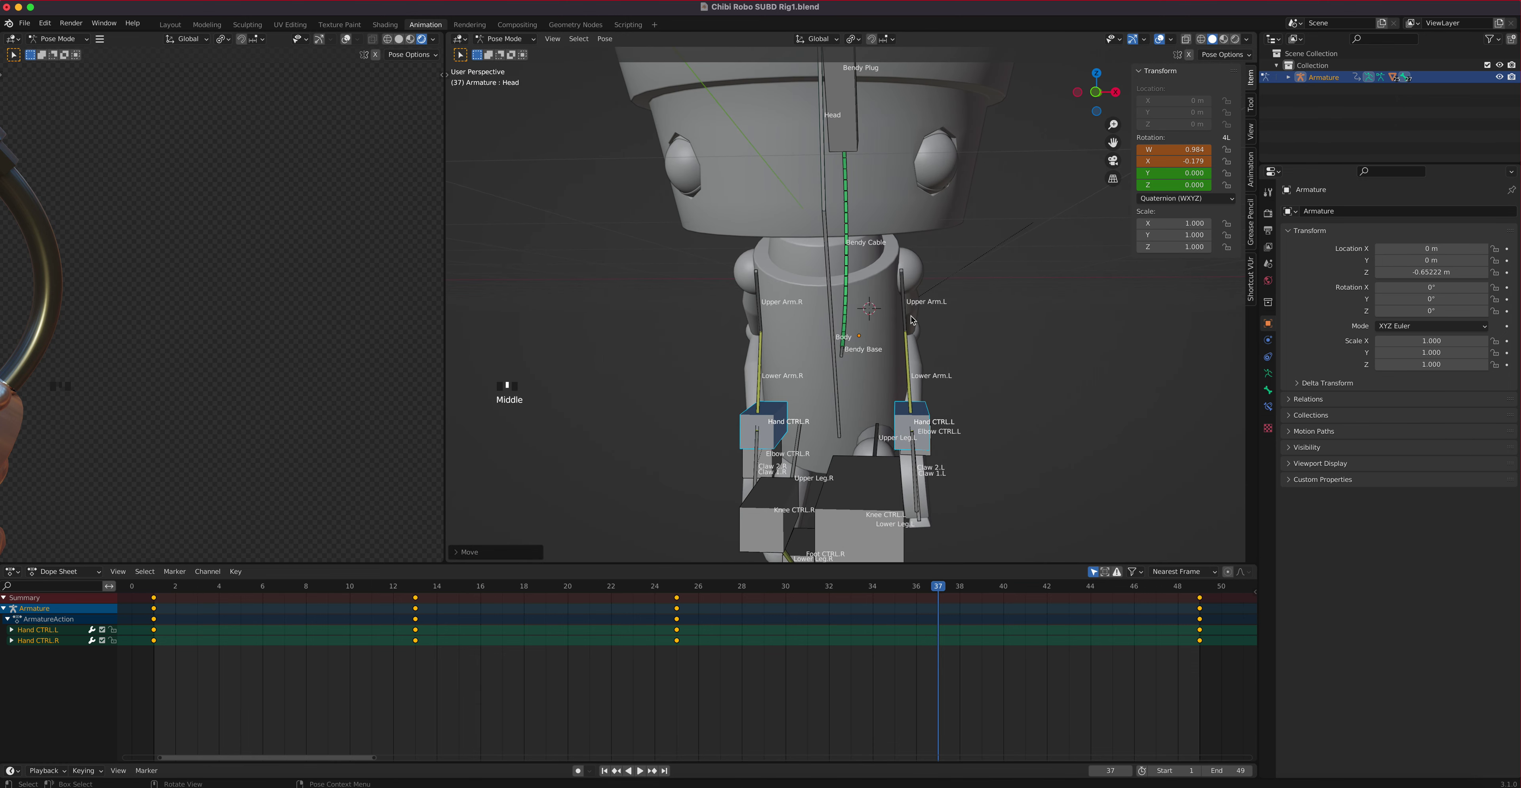
{"action": "key", "text": "KP_1"}
{"action": "scroll", "coordinate": [913, 353], "scroll_direction": "up", "scroll_amount": 2}
{"action": "middle_click_drag", "start_coordinate": [912, 361], "coordinate": [814, 212], "text": "shift"}
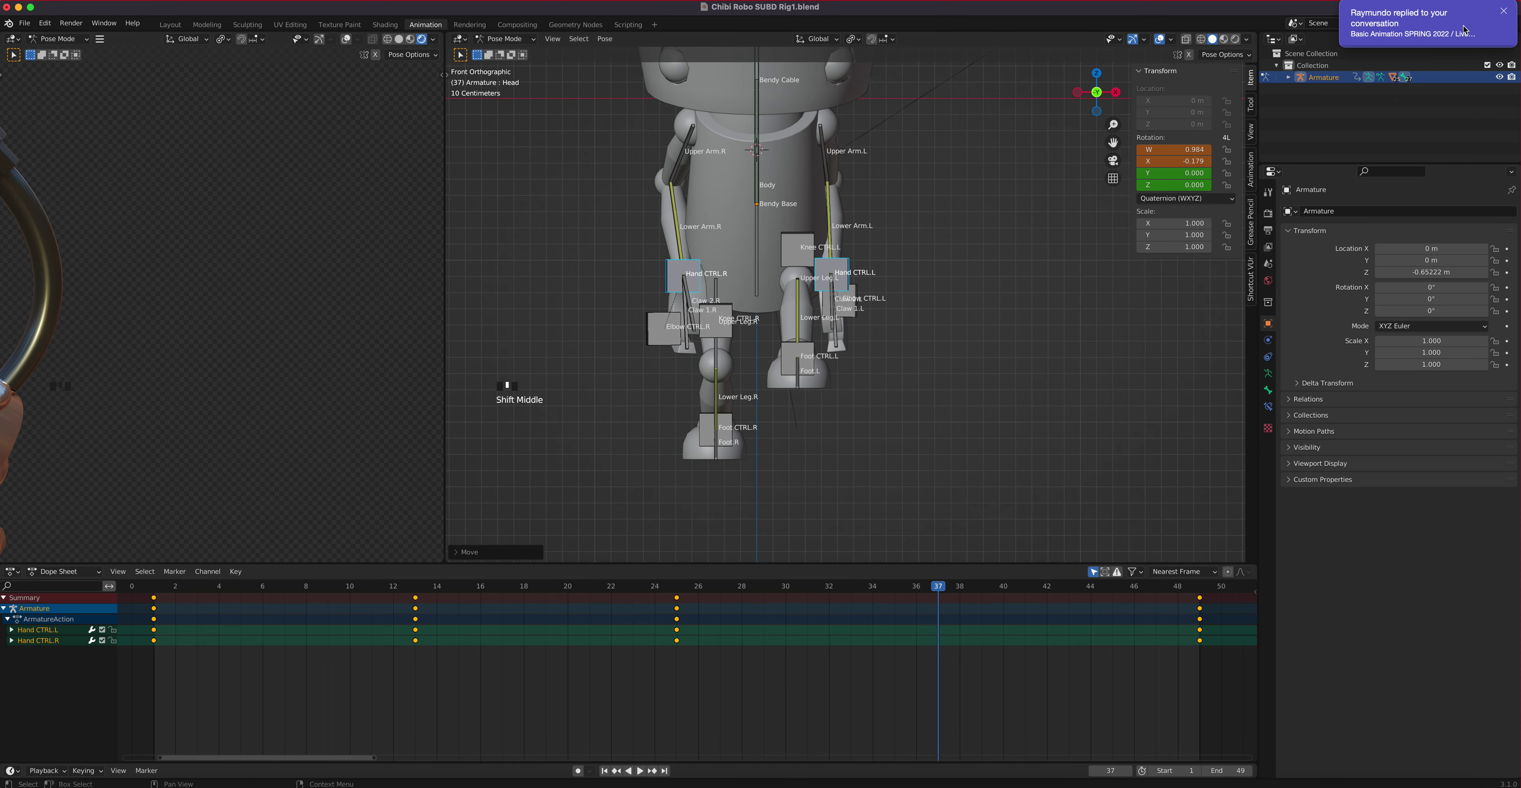
{"action": "left_click", "coordinate": [1503, 11]}
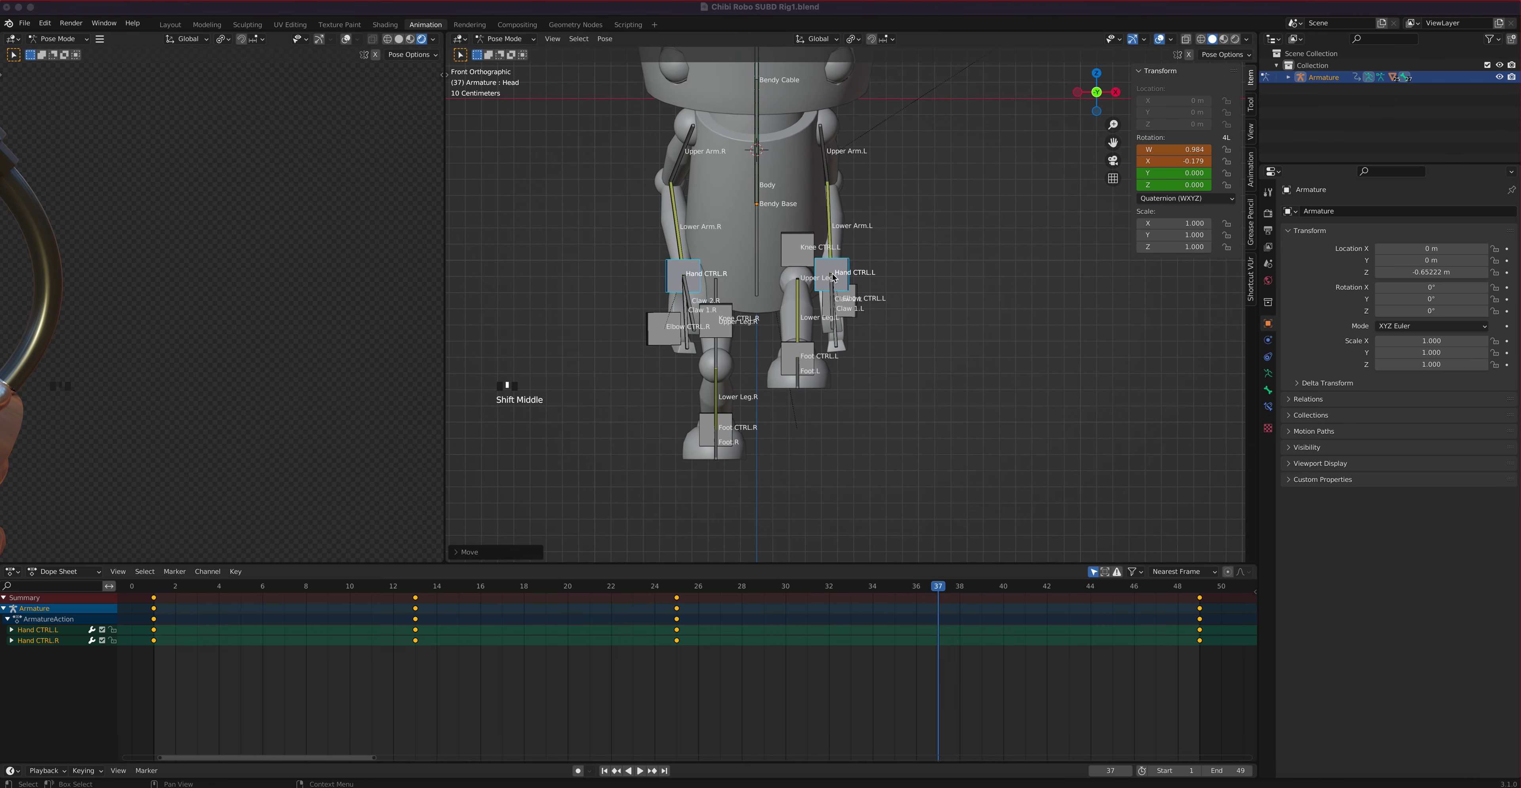
{"action": "left_click", "coordinate": [644, 6]}
{"action": "scroll", "coordinate": [714, 277], "scroll_direction": "up", "scroll_amount": 3}
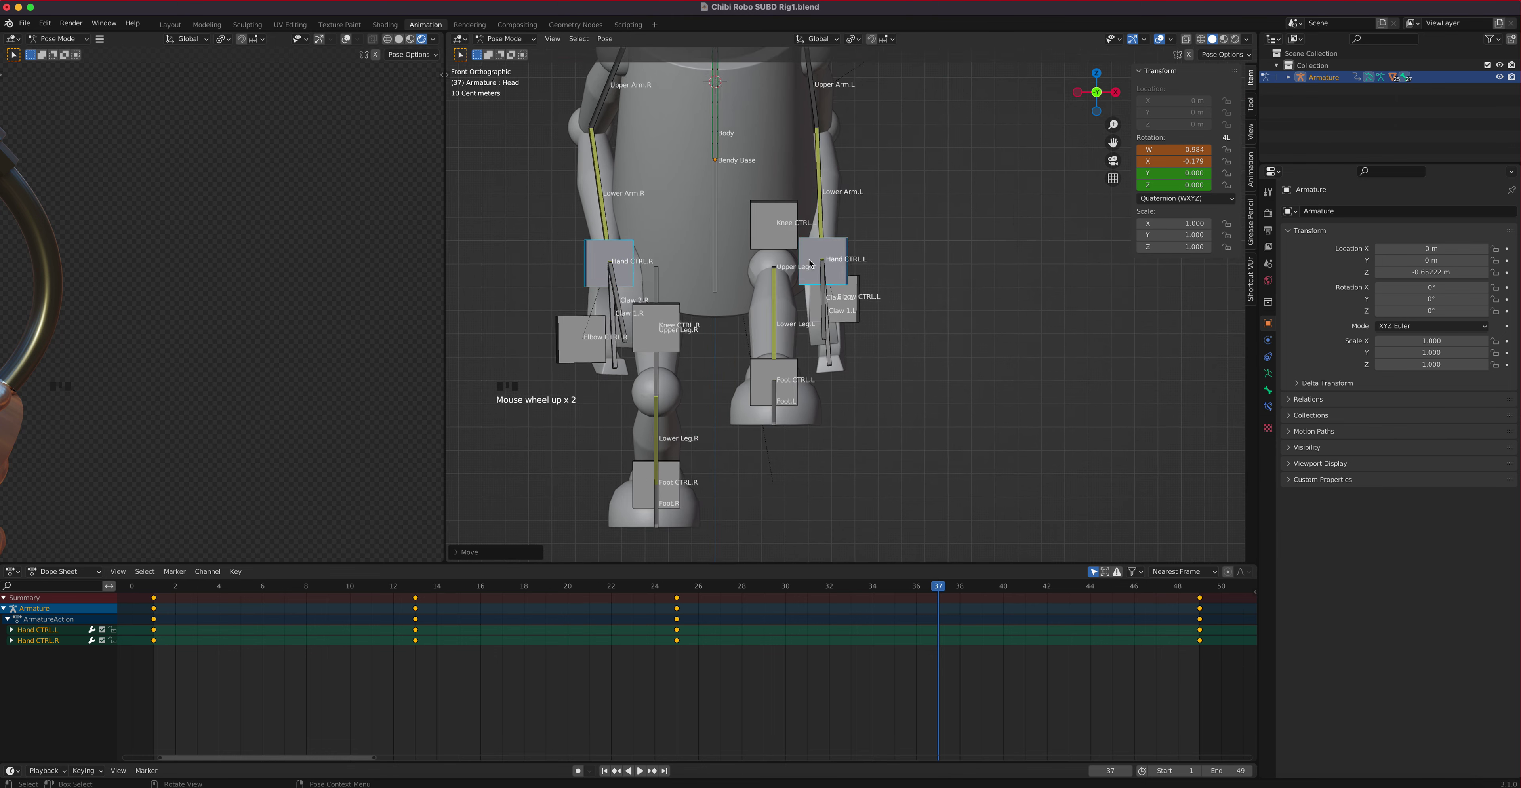
{"action": "middle_click_drag", "start_coordinate": [714, 277], "coordinate": [878, 299], "text": "shift"}
{"action": "middle_click_drag", "start_coordinate": [1014, 275], "coordinate": [903, 292], "text": "shift"}
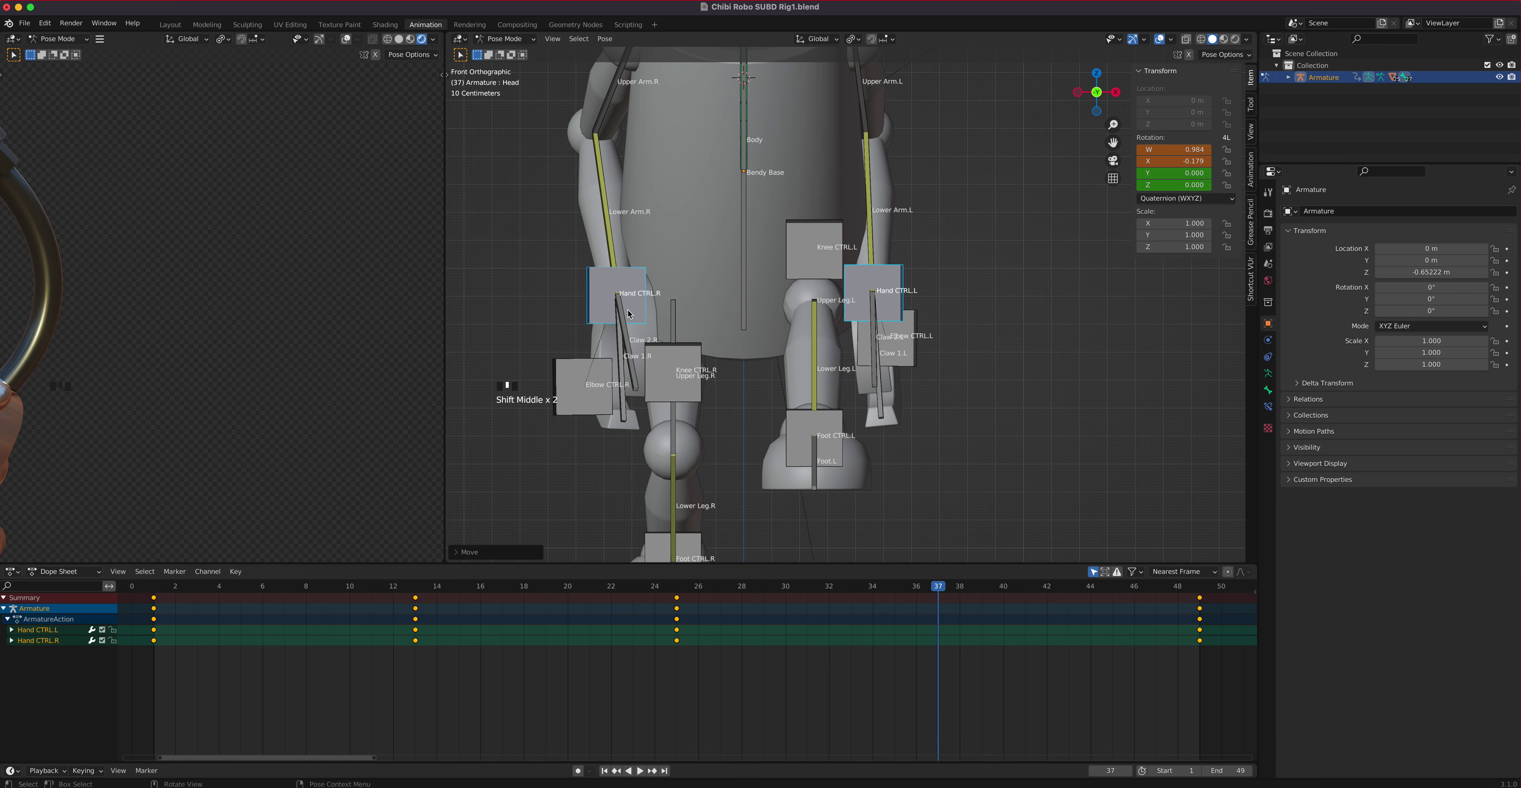
{"action": "left_click", "coordinate": [588, 389], "text": "shift"}
{"action": "key", "text": "g"}
{"action": "right_click", "coordinate": [625, 315]}
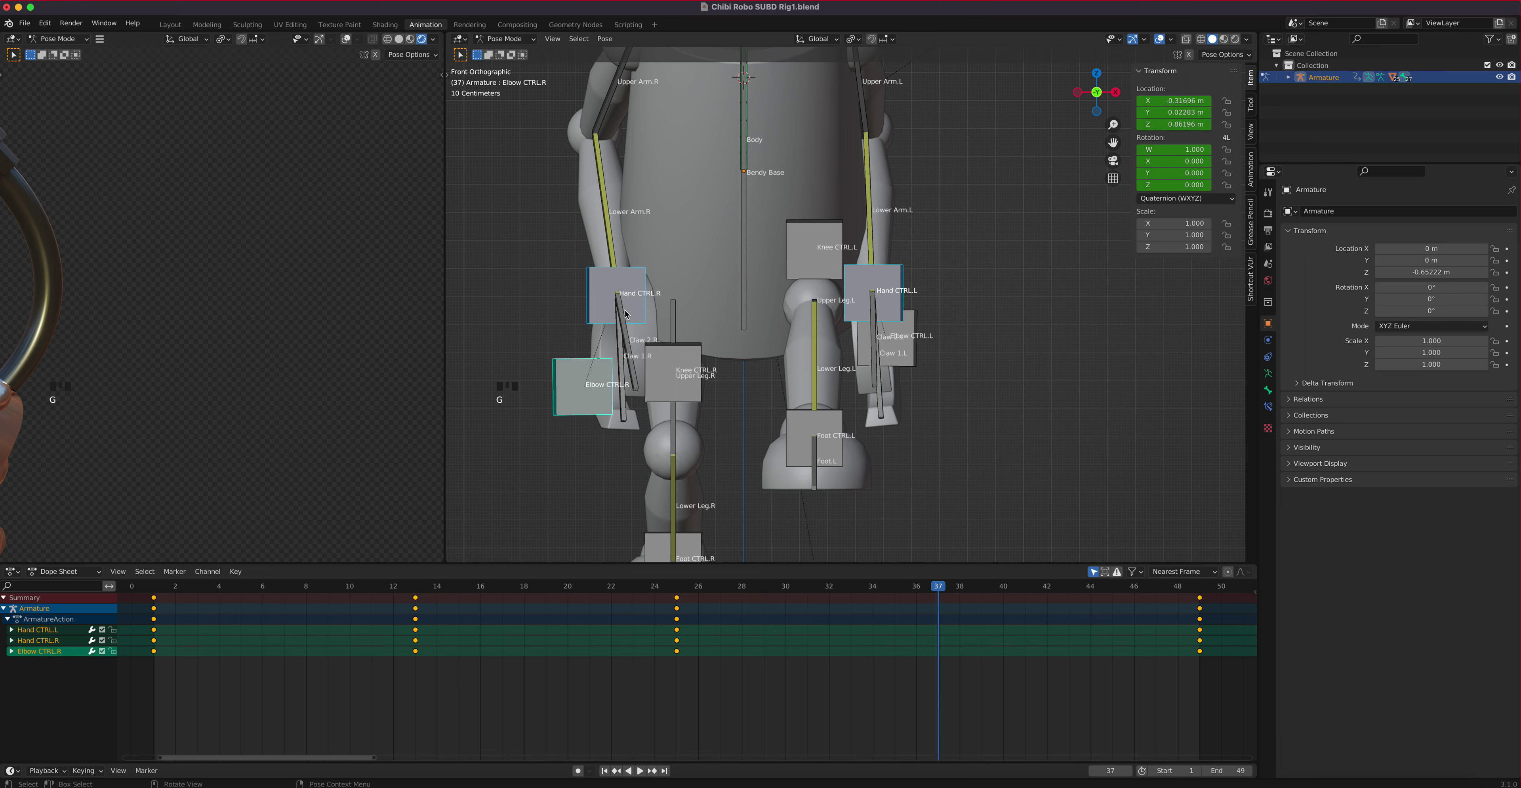
Move Hand CTRL.R and Elbow CTRL.R together slightly outward from the body in front view at frame 37.
{"action": "left_click", "coordinate": [624, 314]}
{"action": "left_click", "coordinate": [602, 386], "text": "shift"}
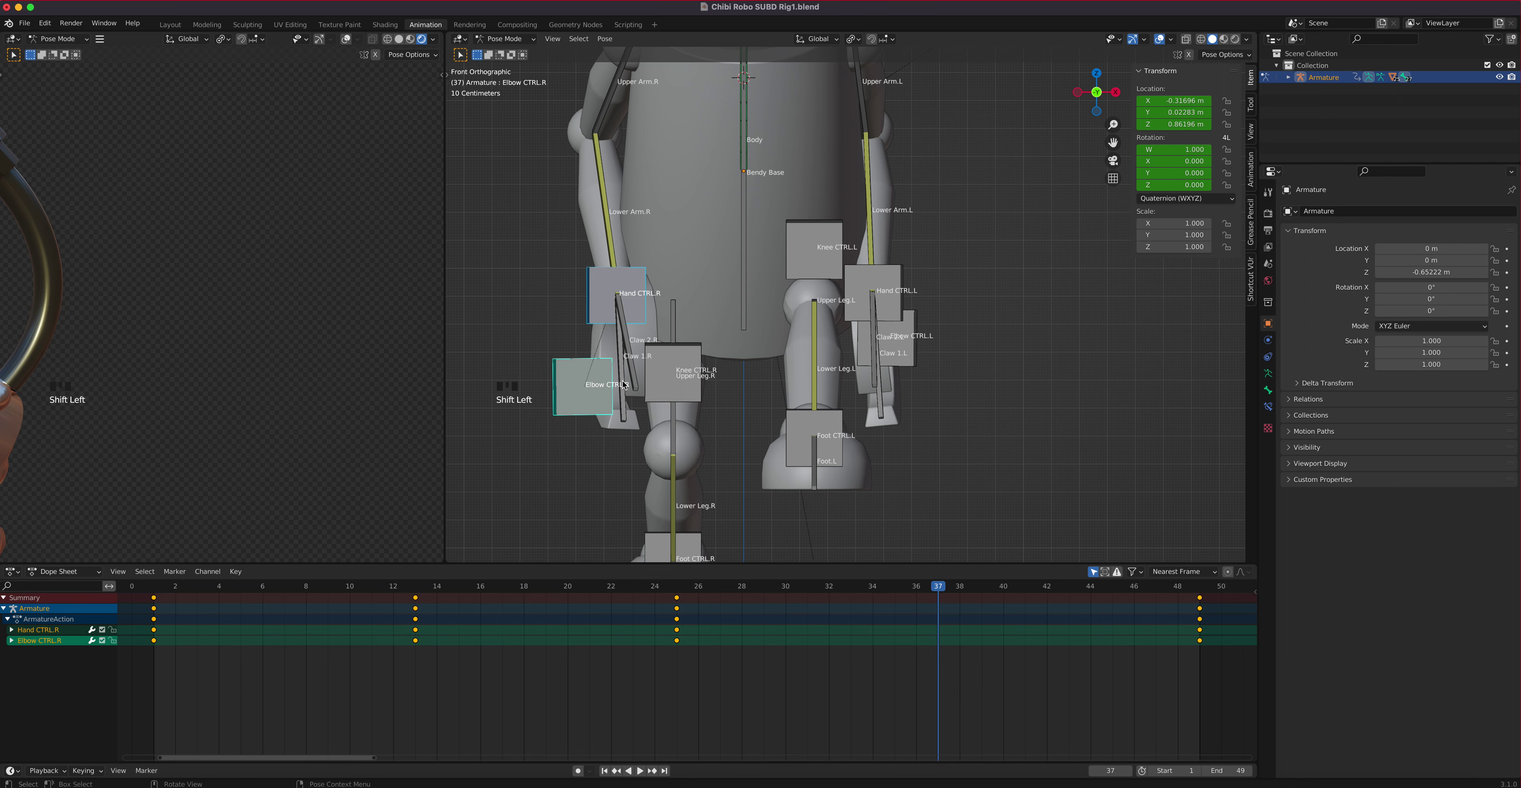
{"action": "key", "text": "g"}
{"action": "left_click", "coordinate": [614, 381]}
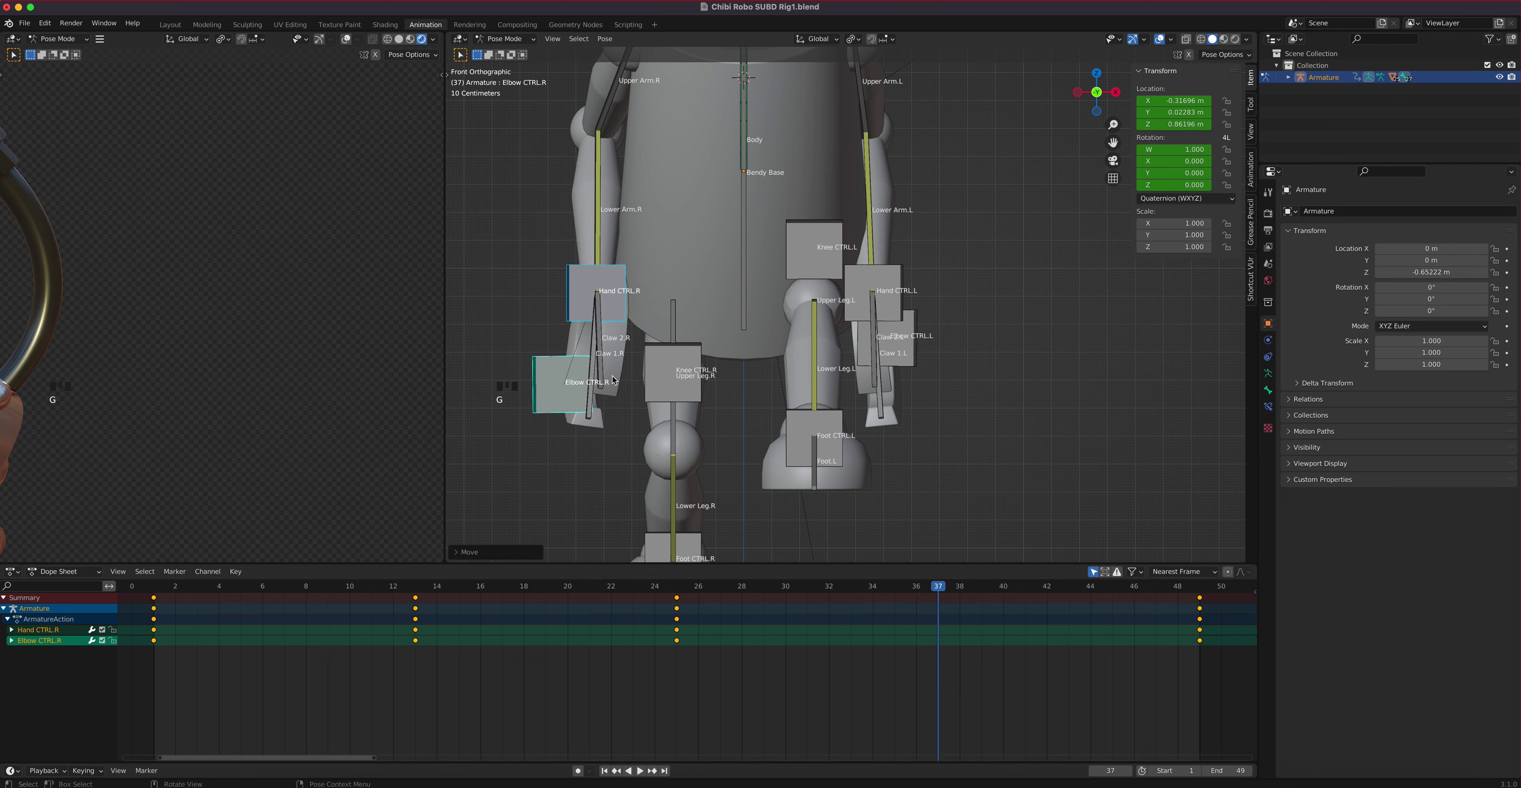
Move Hand CTRL.L and Elbow CTRL.L together slightly outward from the body in front view at frame 37.
{"action": "left_click", "coordinate": [858, 282]}
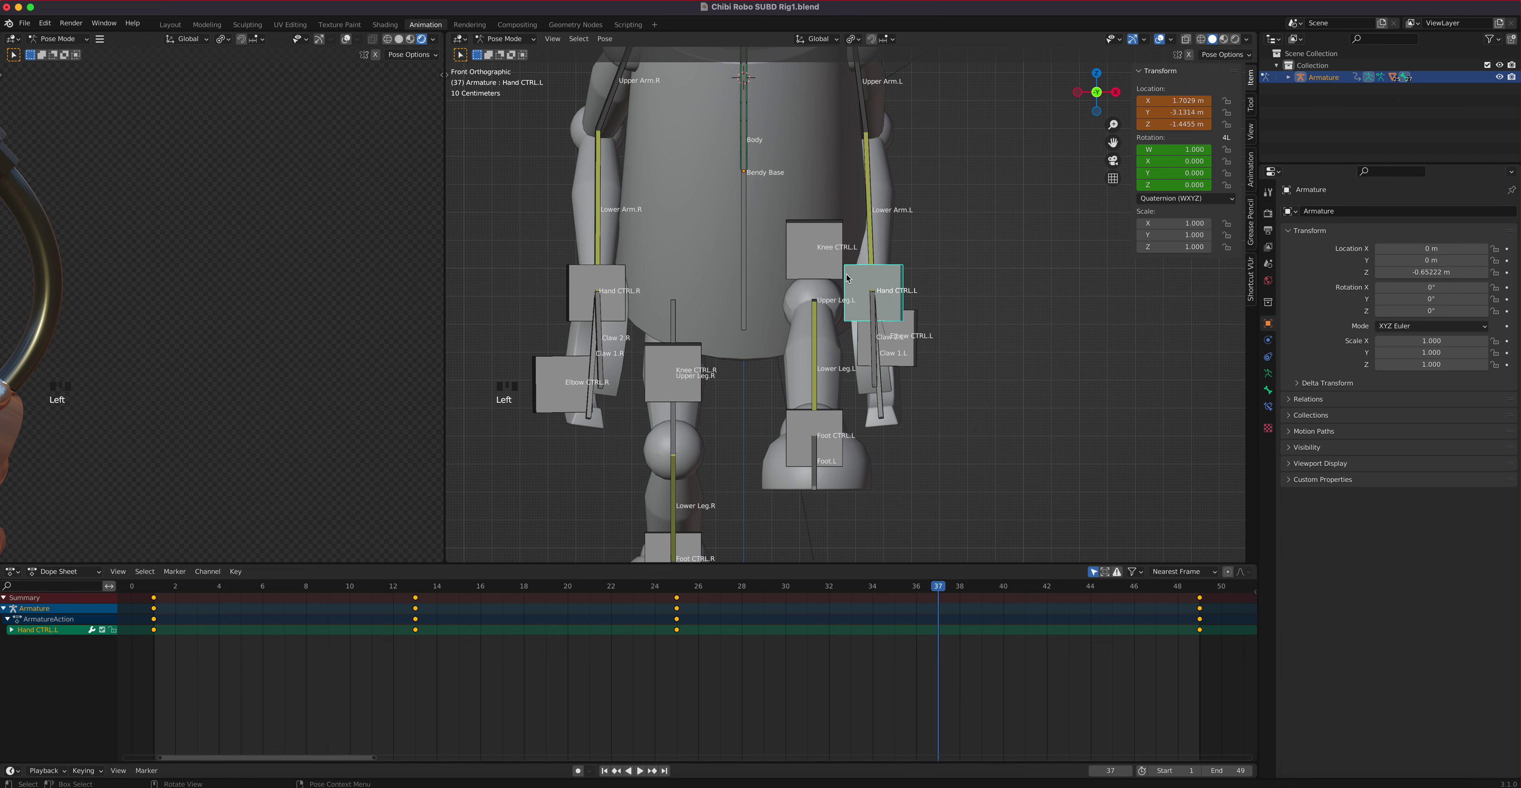
{"action": "middle_click_drag", "start_coordinate": [947, 329], "coordinate": [900, 334]}
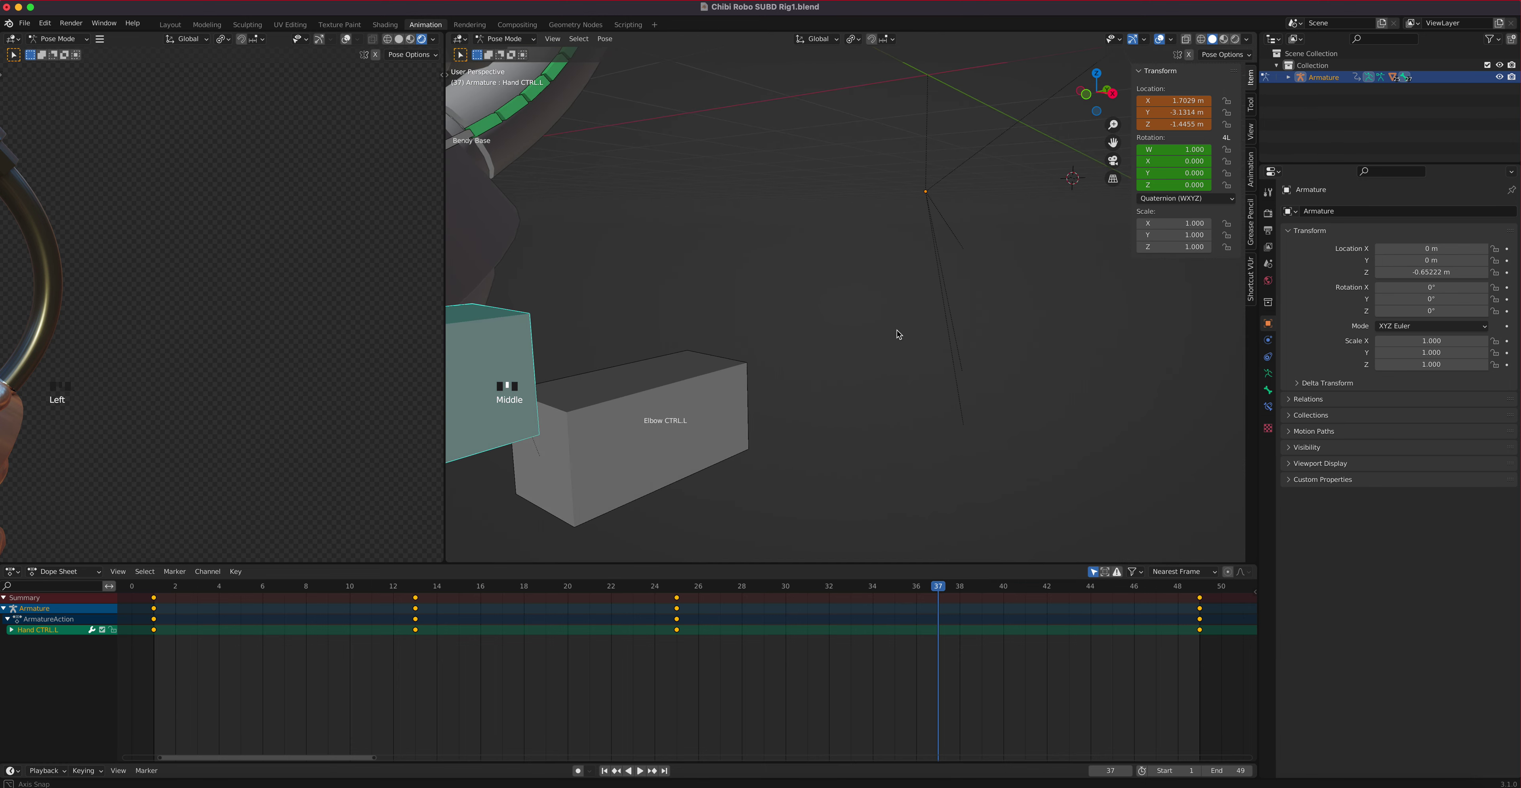
{"action": "left_click", "coordinate": [721, 393], "text": "shift"}
{"action": "key", "text": "KP_1"}
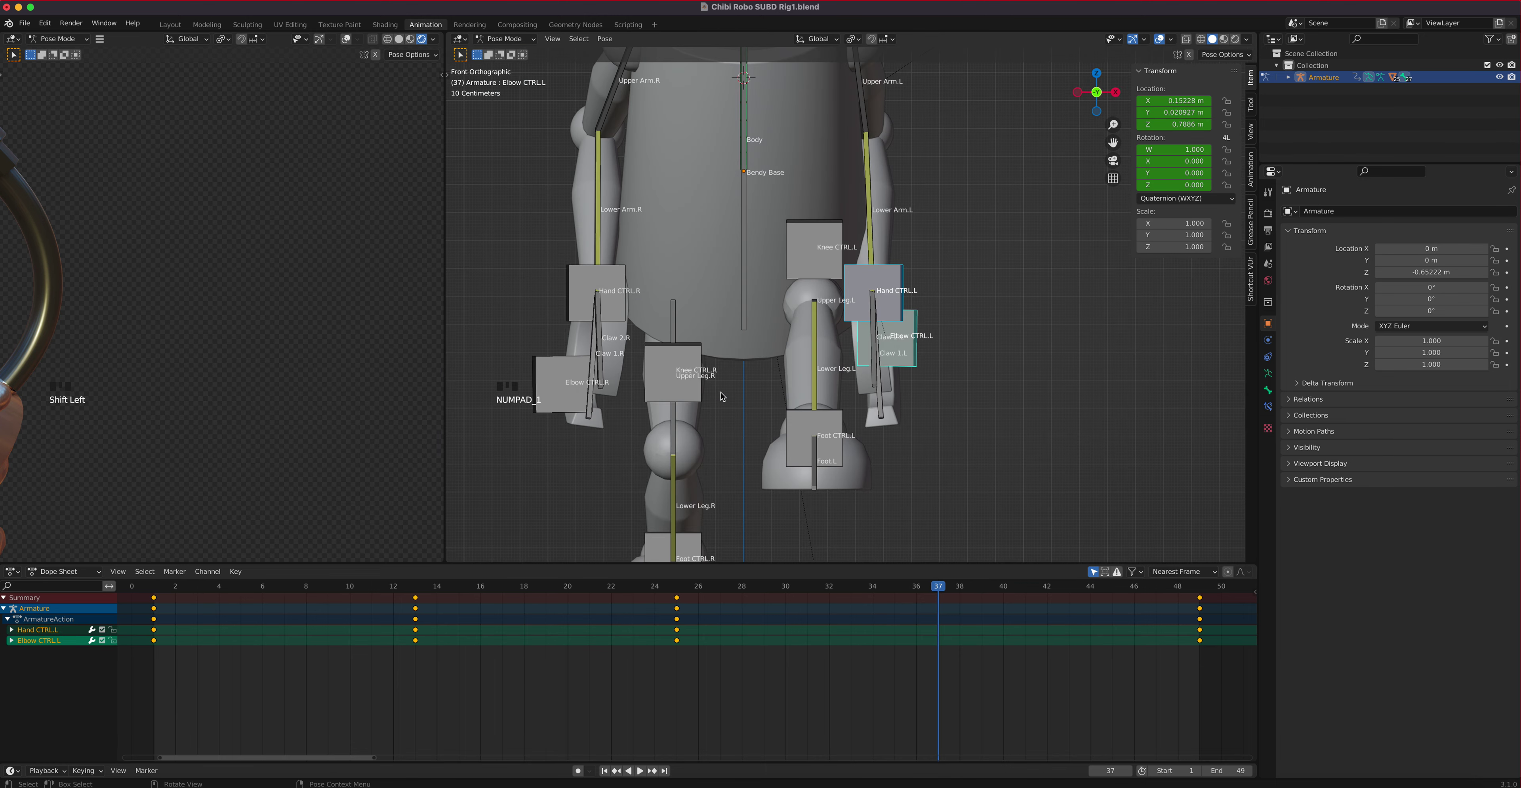
{"action": "key", "text": "g"}
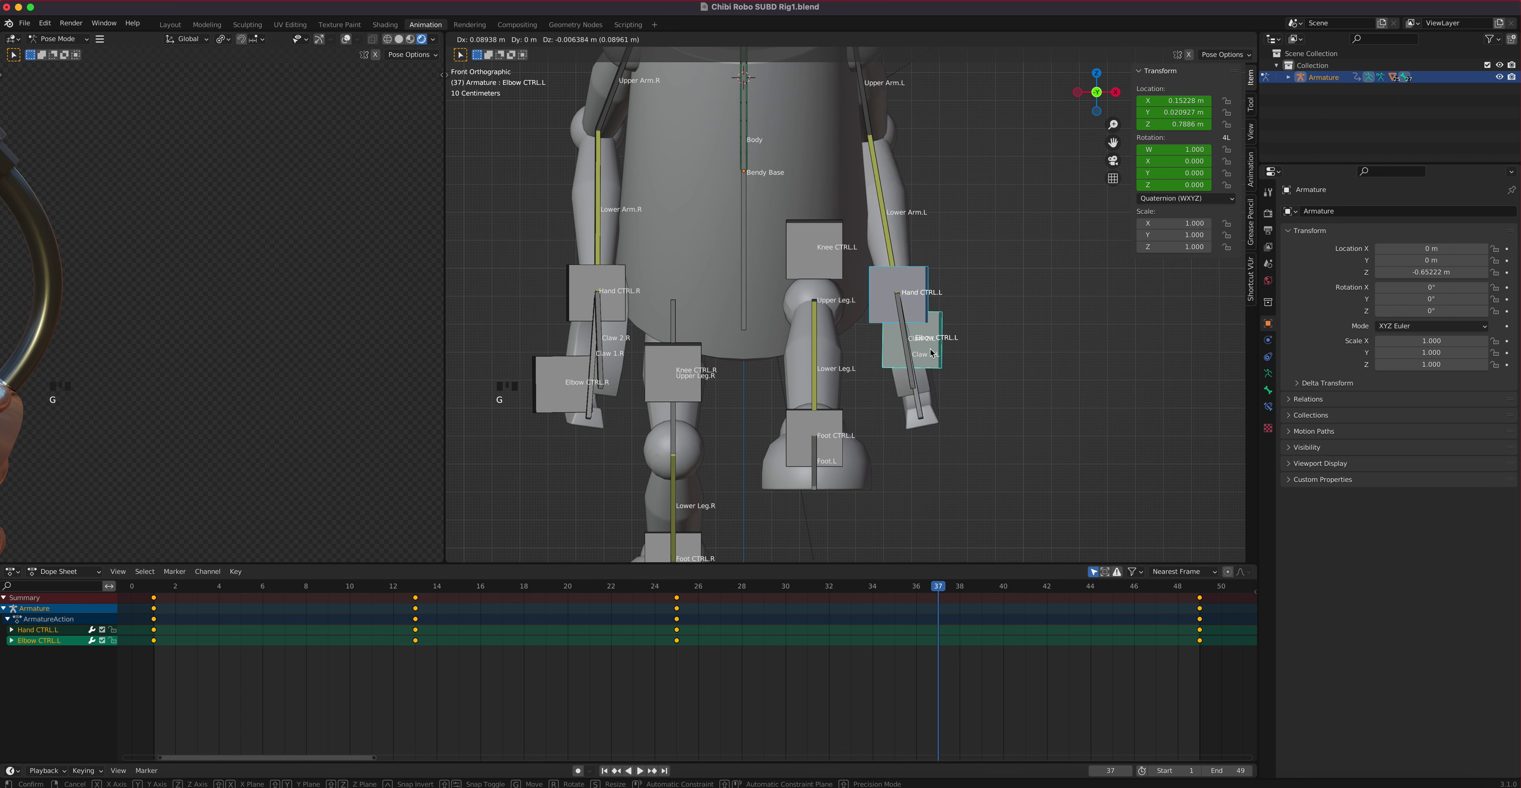
{"action": "left_click", "coordinate": [931, 355]}
Nudge Elbow CTRL.L slightly outward and down on its own, and readjust it together with Hand CTRL.L at frame 37.
{"action": "left_click", "coordinate": [944, 368]}
{"action": "key", "text": "g"}
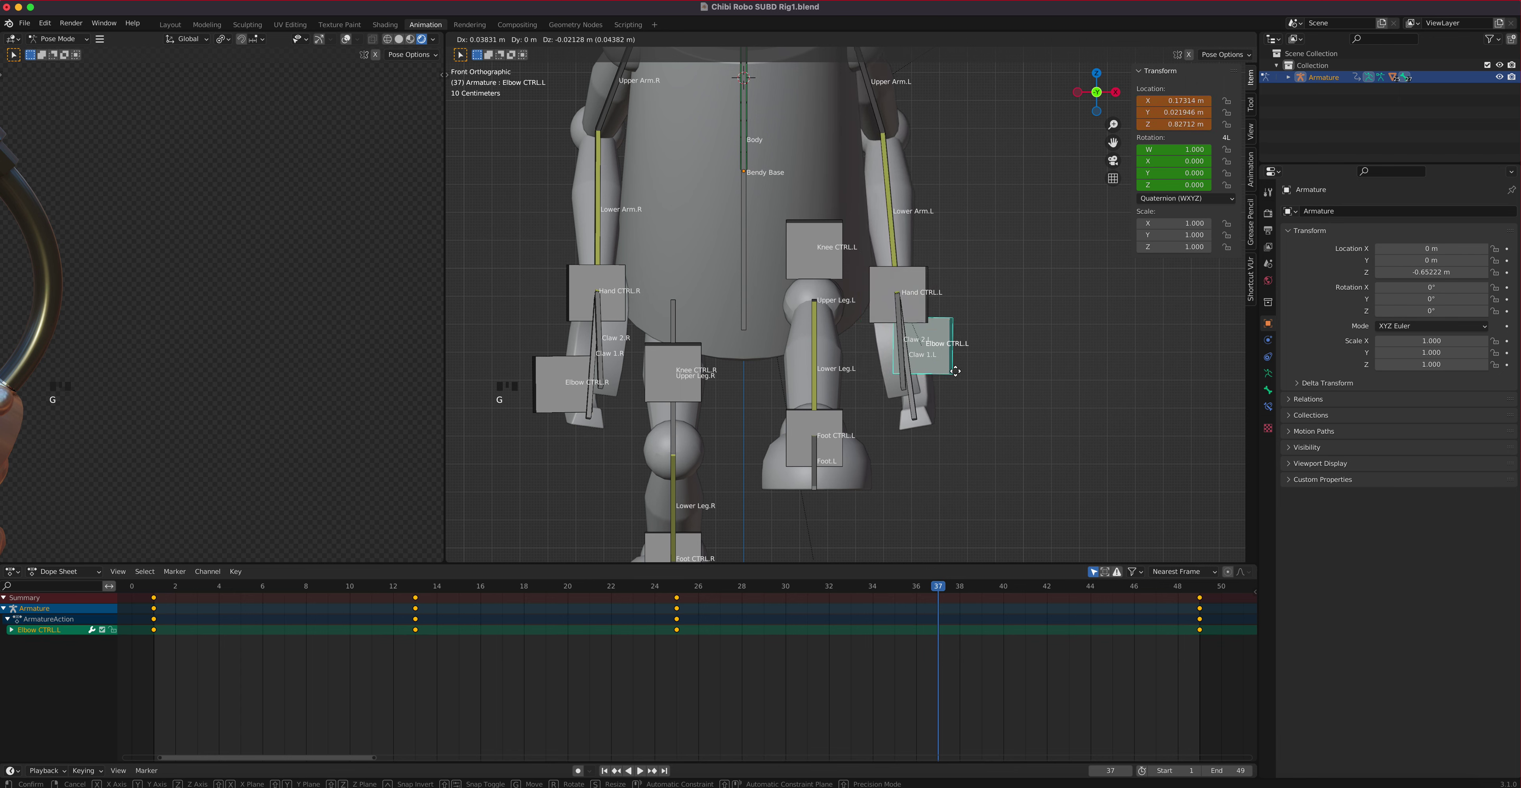
{"action": "left_click", "coordinate": [925, 319]}
{"action": "left_click", "coordinate": [924, 319], "text": "shift"}
{"action": "key", "text": "g"}
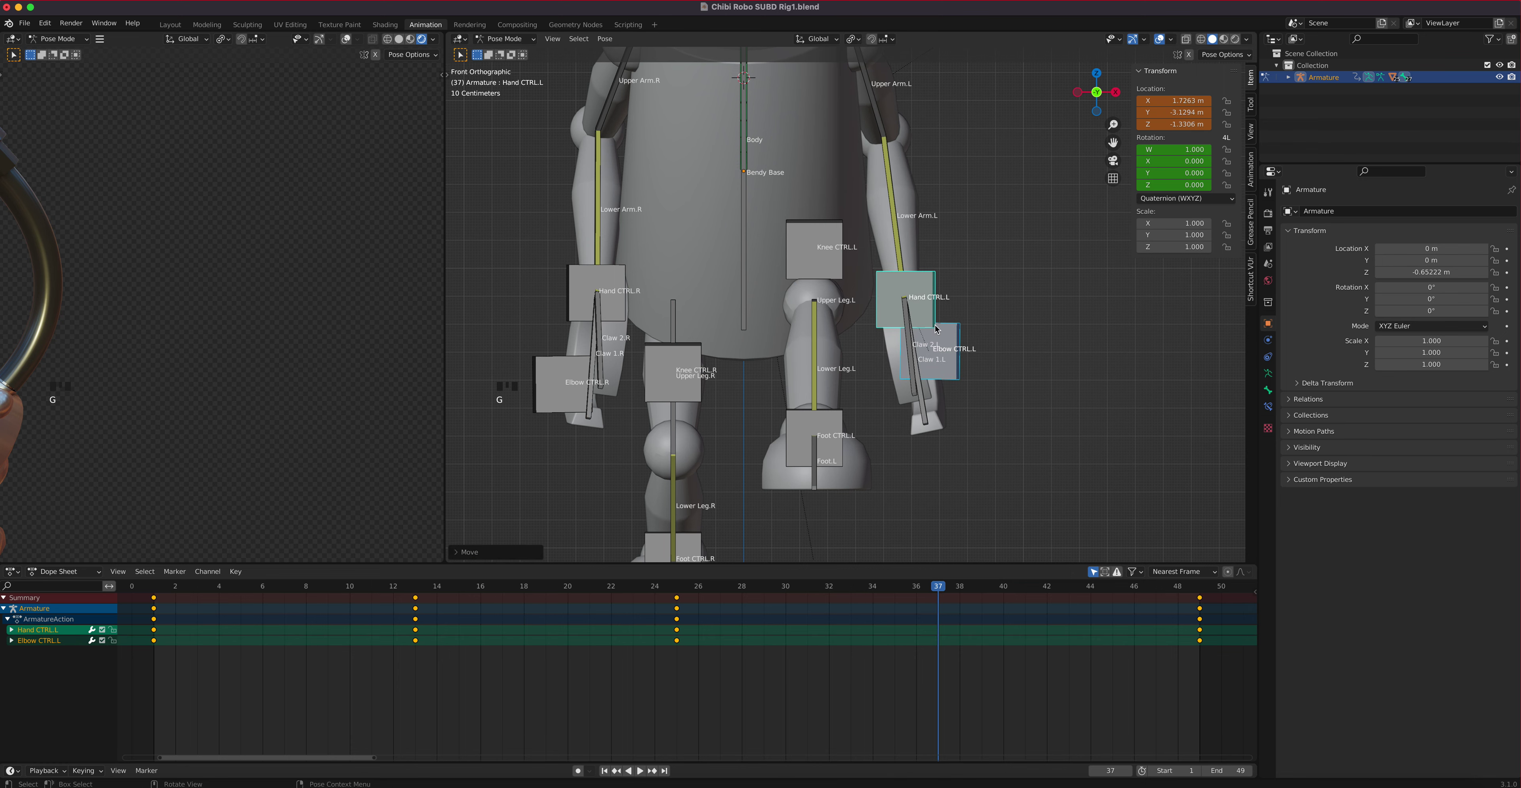
{"action": "left_click", "coordinate": [932, 329]}
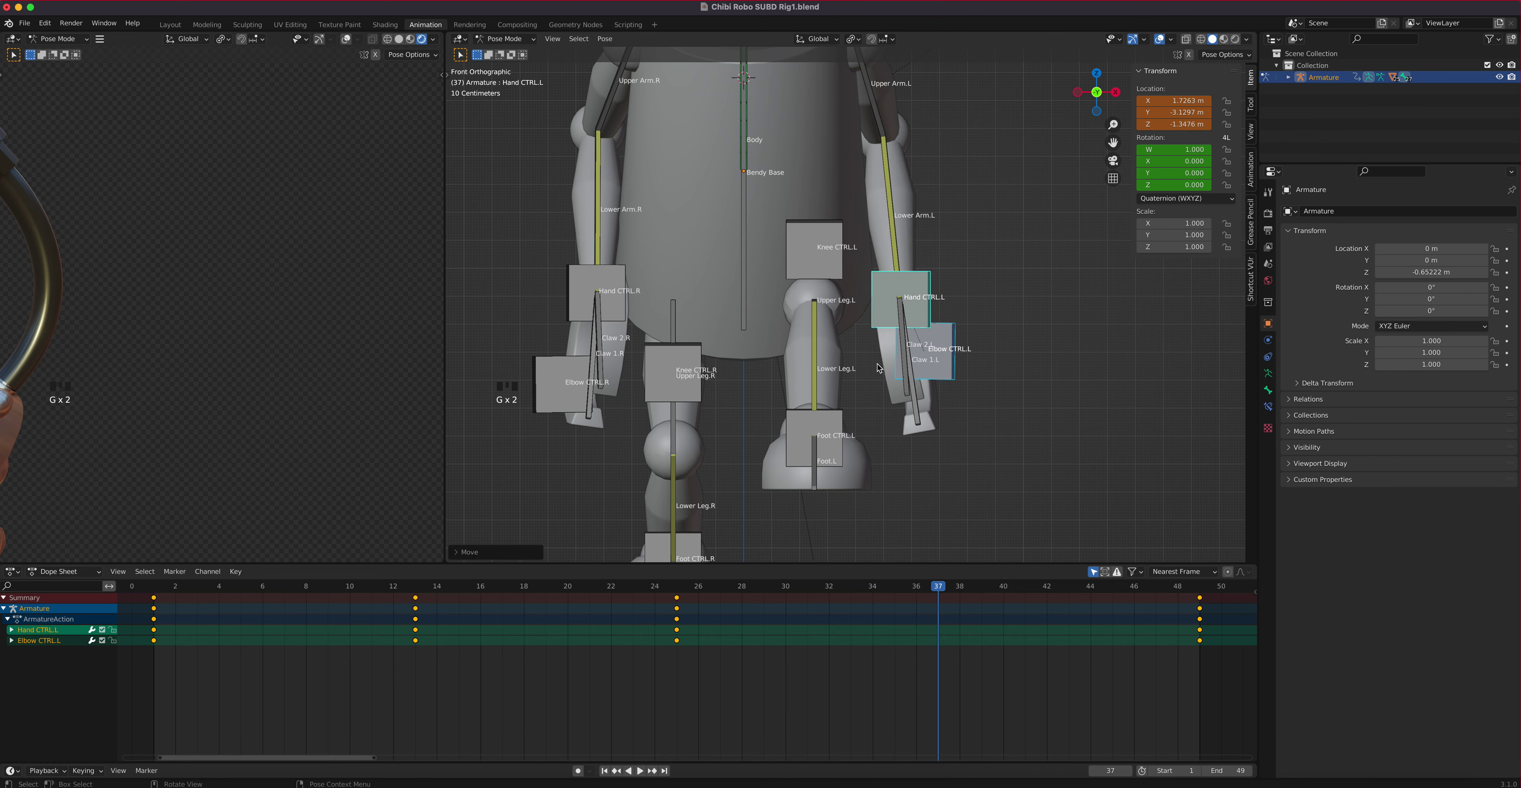
Insert rotation keyframes for the Body, Head and Bendy Plug bones at frame 37.
{"action": "key", "text": "KP_3"}
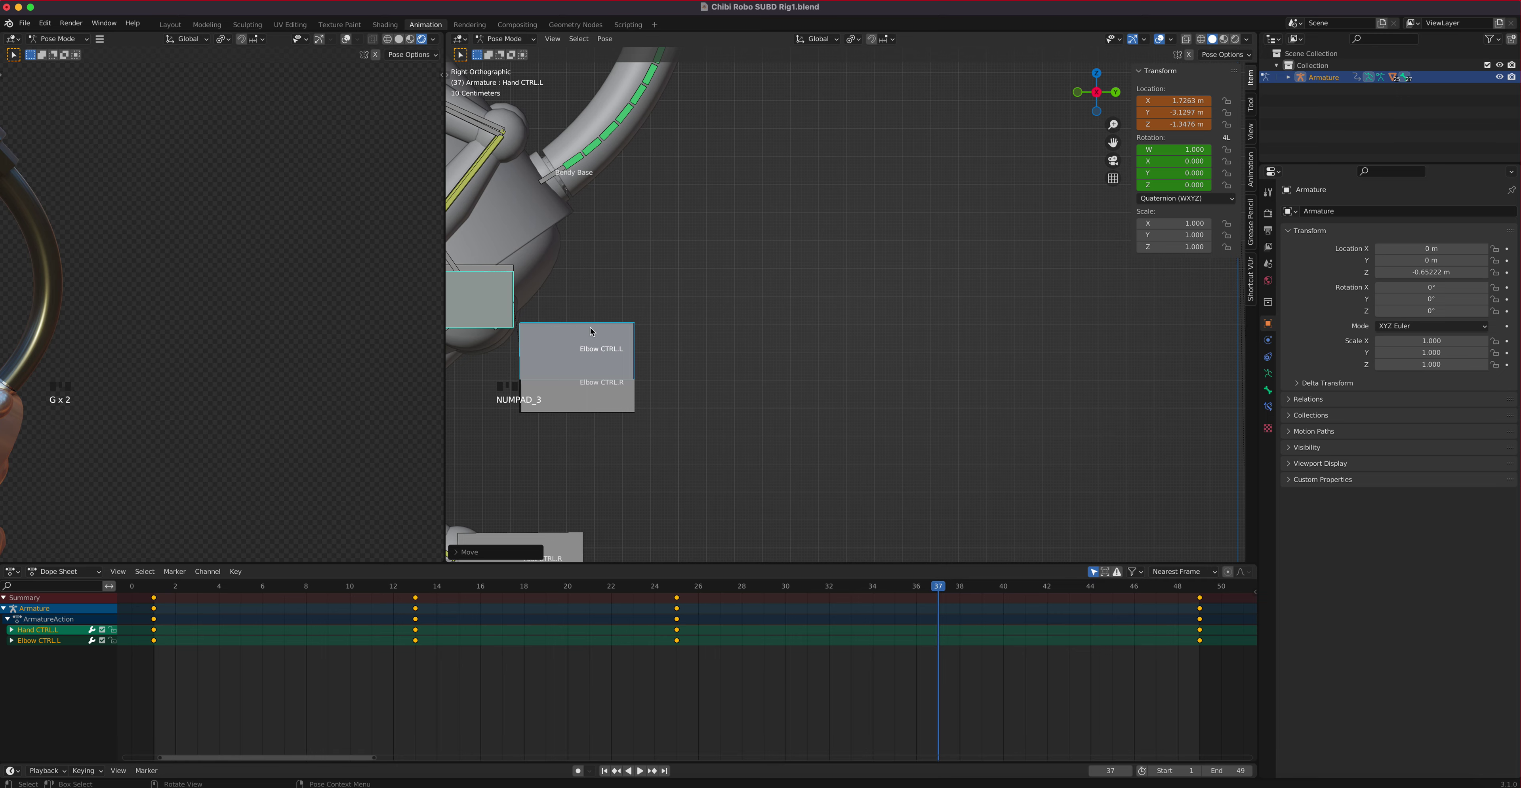
{"action": "scroll", "coordinate": [753, 354], "scroll_direction": "down", "scroll_amount": 6}
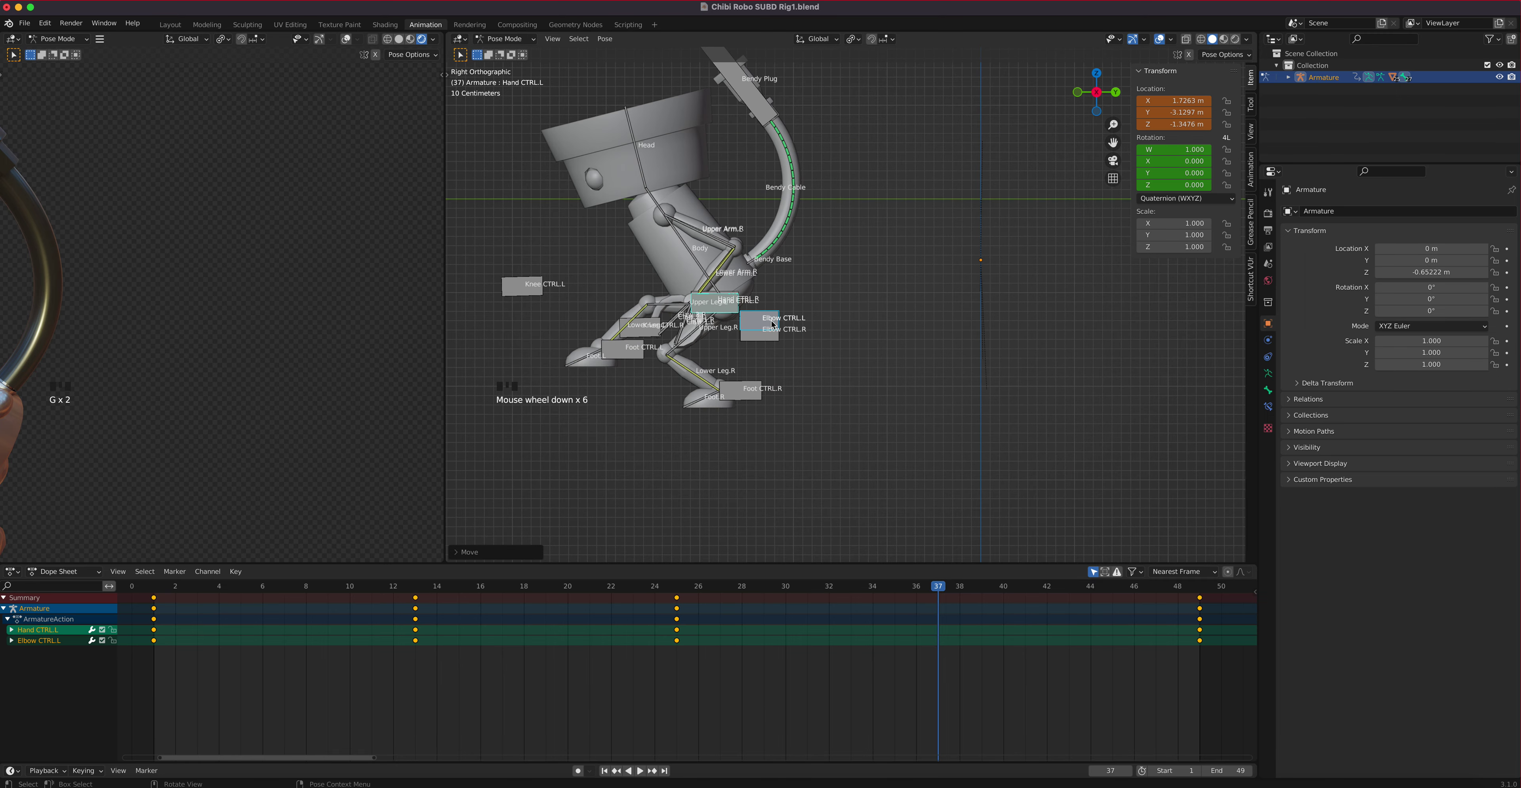
{"action": "middle_click_drag", "start_coordinate": [761, 301], "coordinate": [802, 387], "text": "shift"}
{"action": "key", "text": "KP_3"}
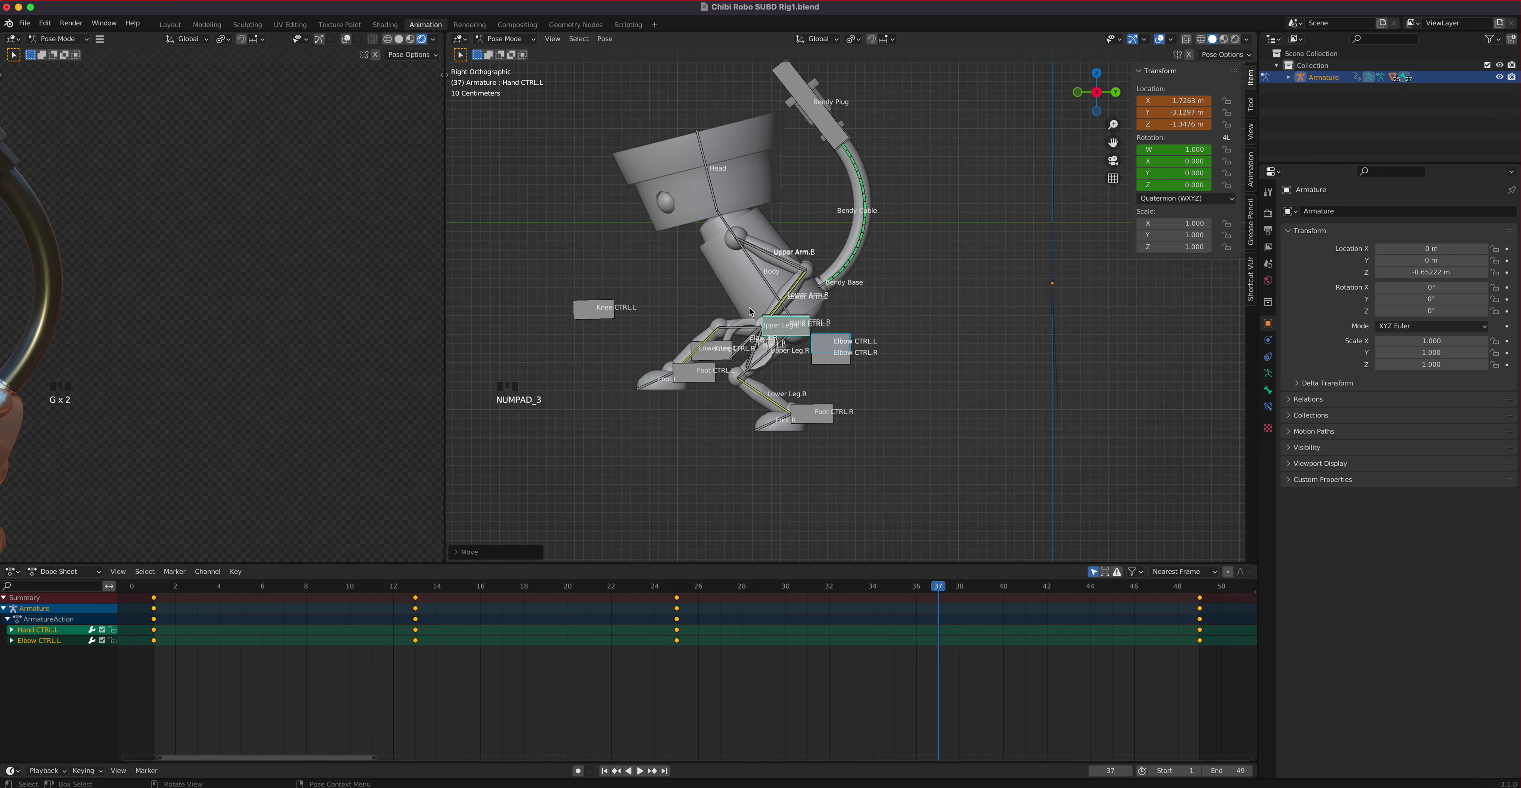
{"action": "left_click", "coordinate": [761, 281]}
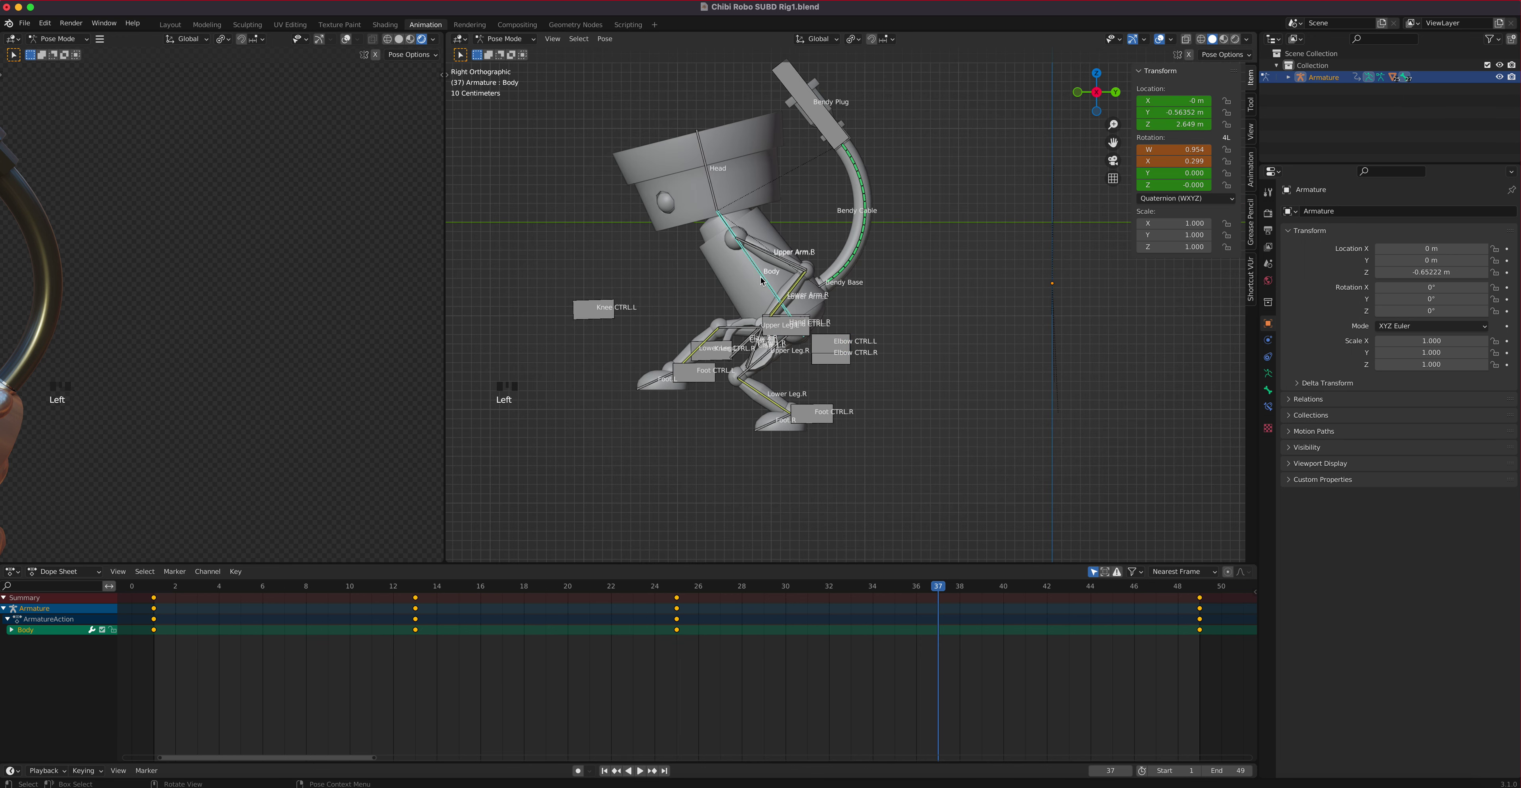
{"action": "left_click", "coordinate": [713, 196], "text": "shift"}
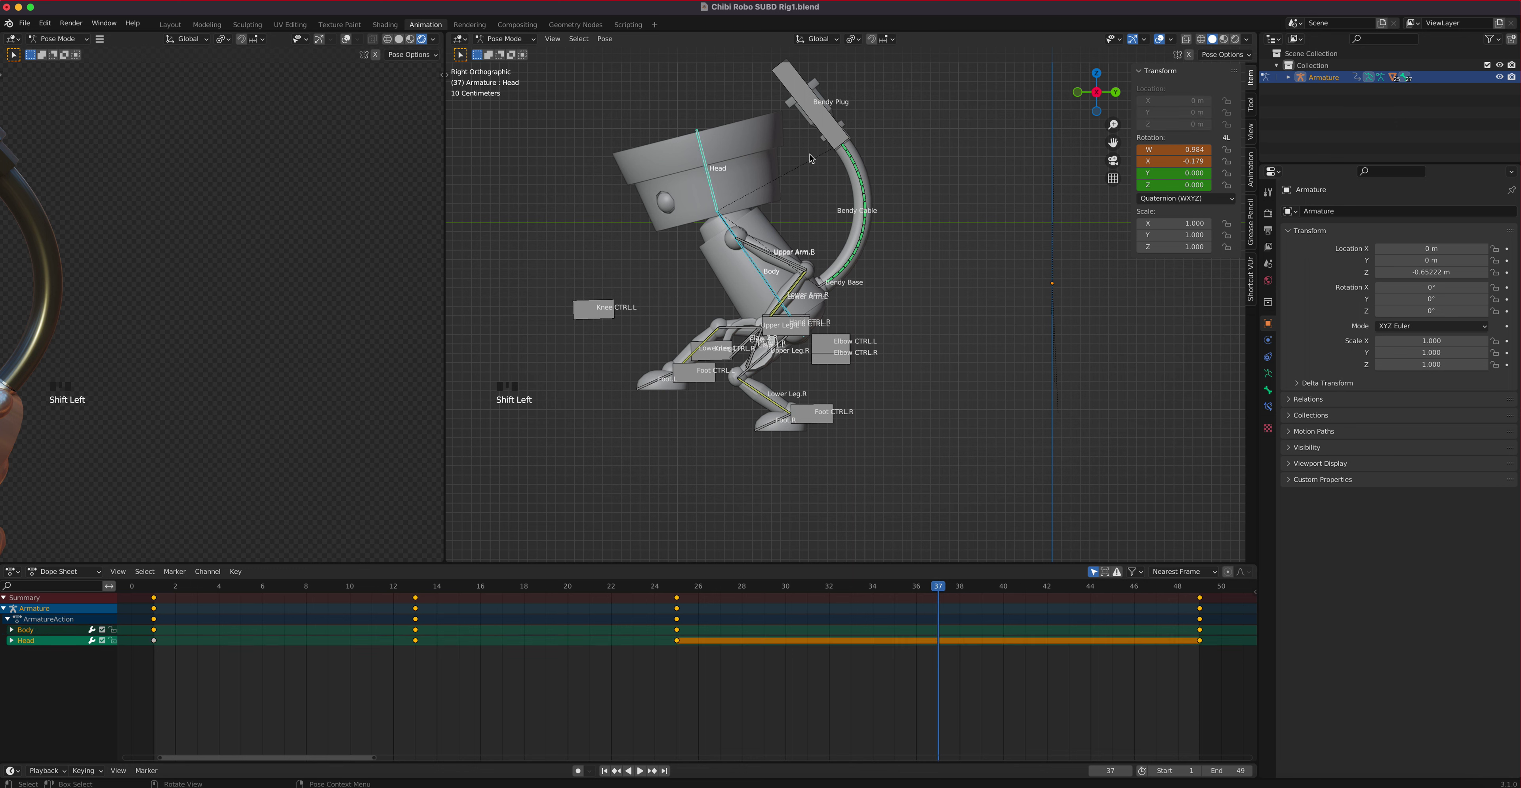
{"action": "left_click", "coordinate": [831, 126], "text": "shift"}
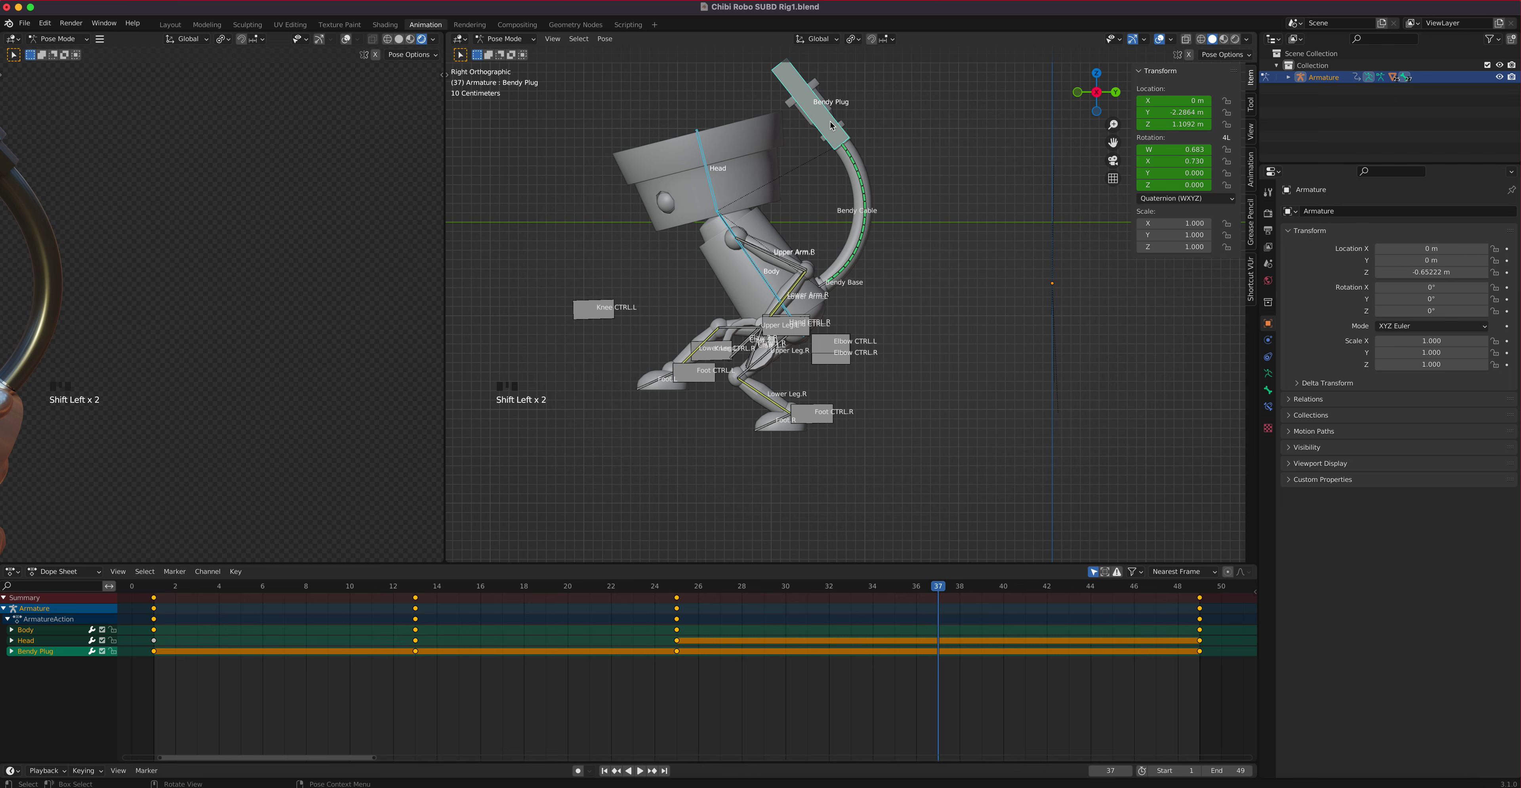
{"action": "key", "text": "i"}
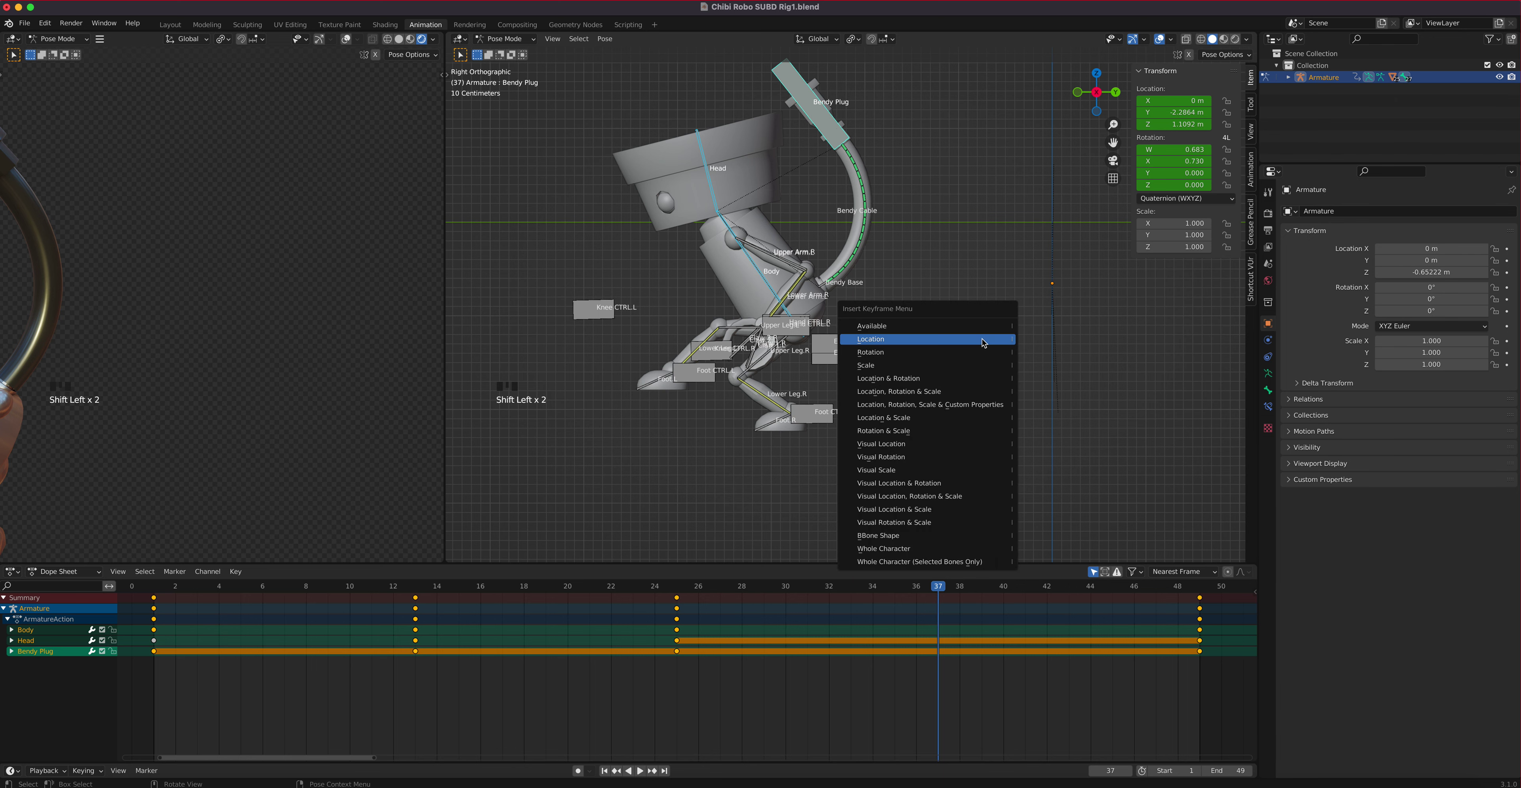
{"action": "left_click", "coordinate": [984, 340]}
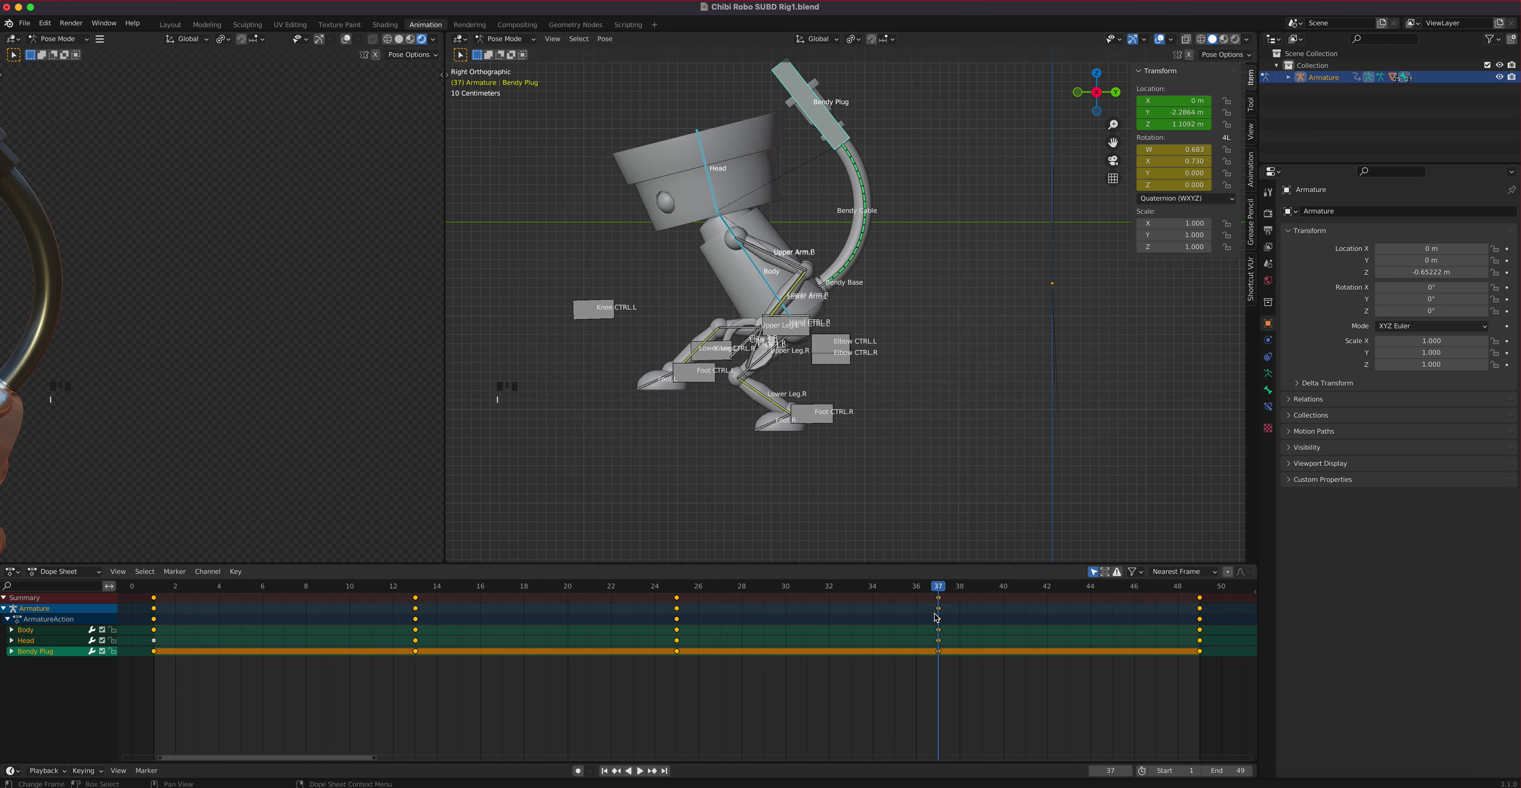
Insert location keyframes at frame 37 for all hand, elbow, foot and knee controls plus Body, Head and Bendy Plug.
{"action": "left_click", "coordinate": [826, 415]}
{"action": "left_click", "coordinate": [823, 360], "text": "shift"}
{"action": "left_click", "coordinate": [825, 350], "text": "shift"}
{"action": "left_click", "coordinate": [800, 315], "text": "shift"}
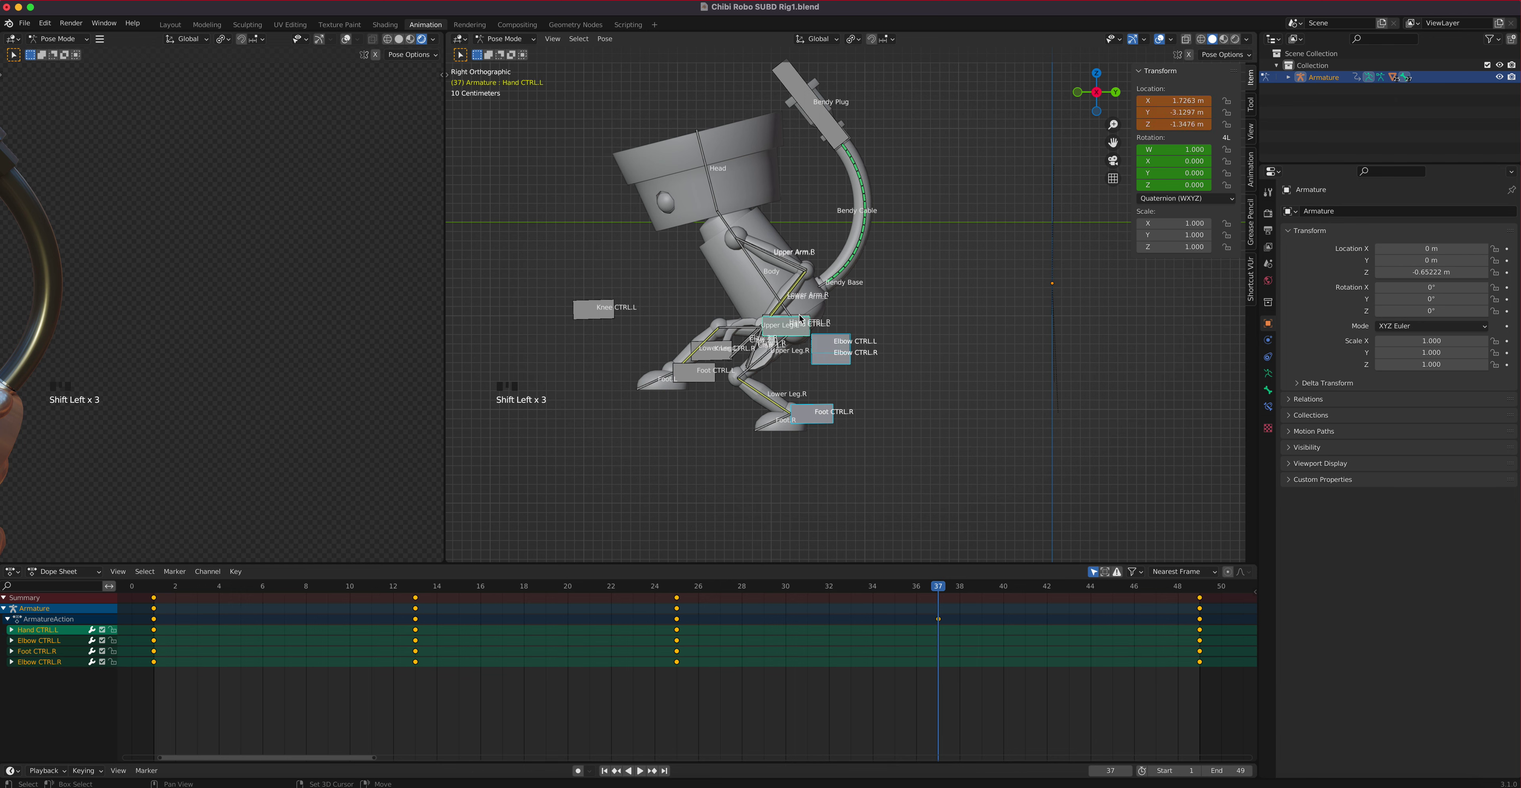
{"action": "left_click", "coordinate": [800, 318], "text": "shift"}
{"action": "left_click", "coordinate": [723, 355], "text": "shift"}
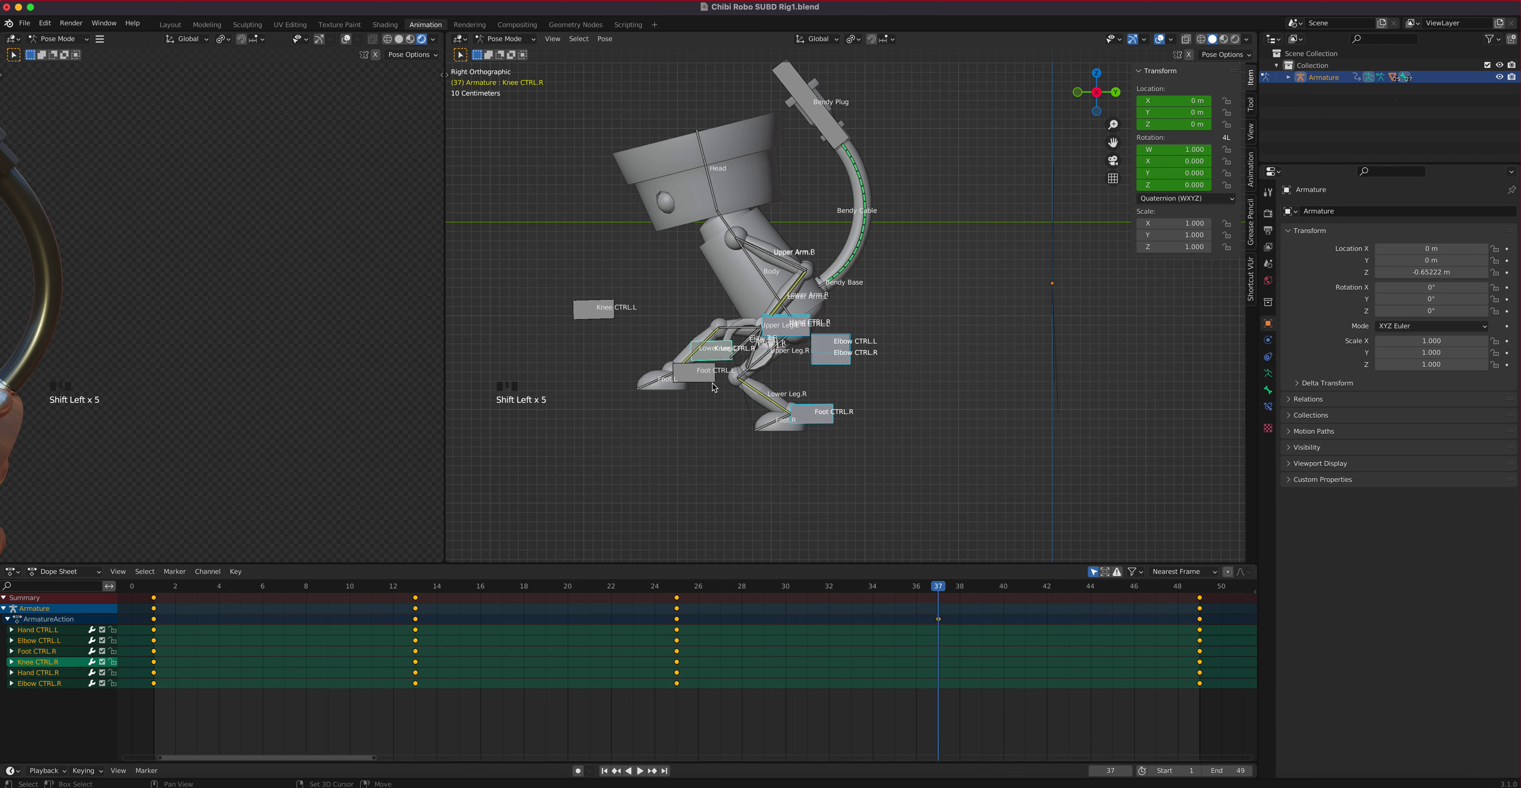
{"action": "left_click", "coordinate": [709, 381], "text": "shift"}
{"action": "left_click", "coordinate": [711, 382], "text": "shift"}
{"action": "left_click", "coordinate": [710, 381], "text": "shift"}
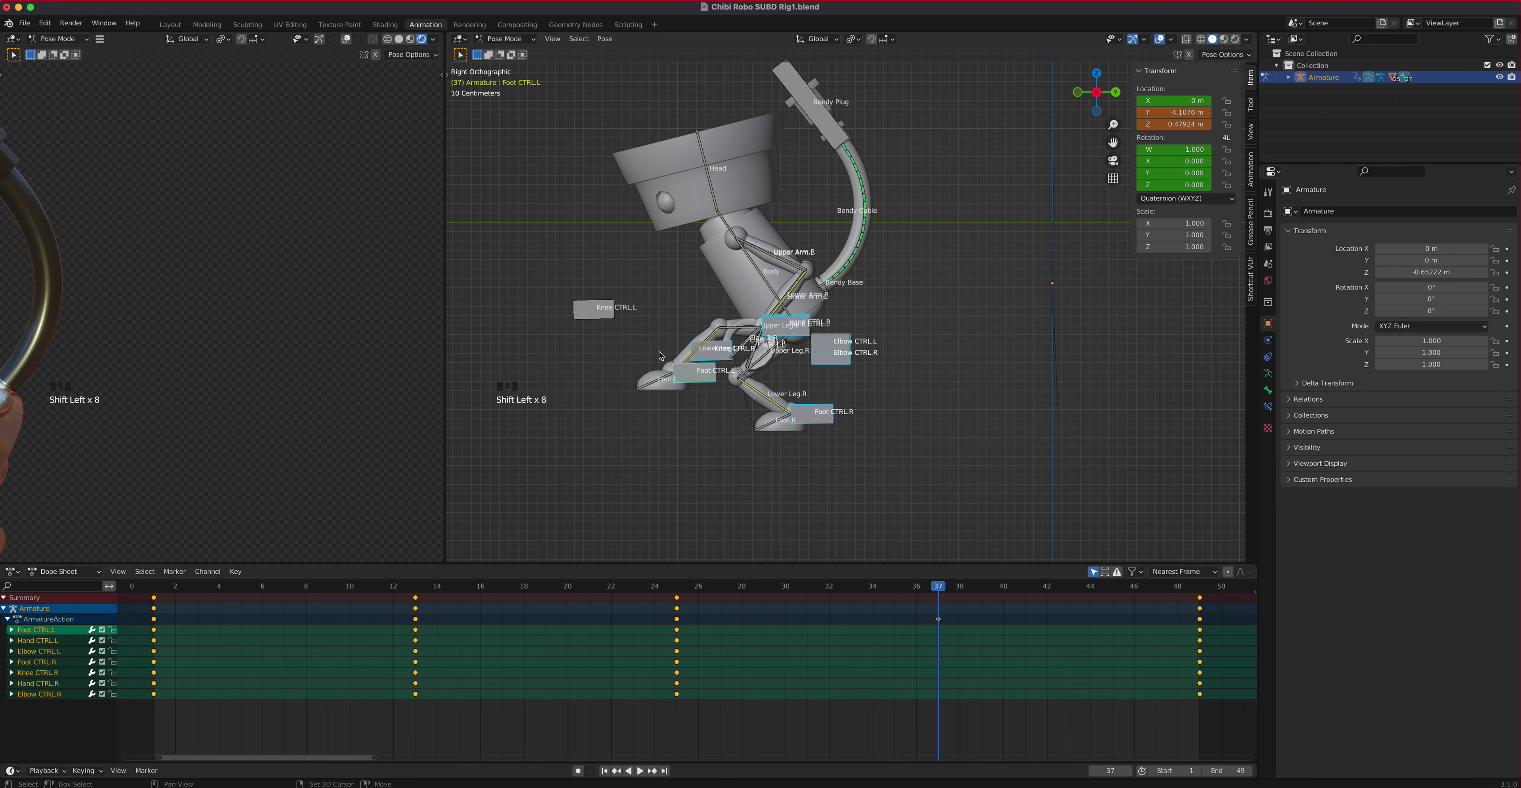
{"action": "left_click", "coordinate": [608, 319], "text": "shift"}
{"action": "left_click", "coordinate": [760, 280], "text": "shift"}
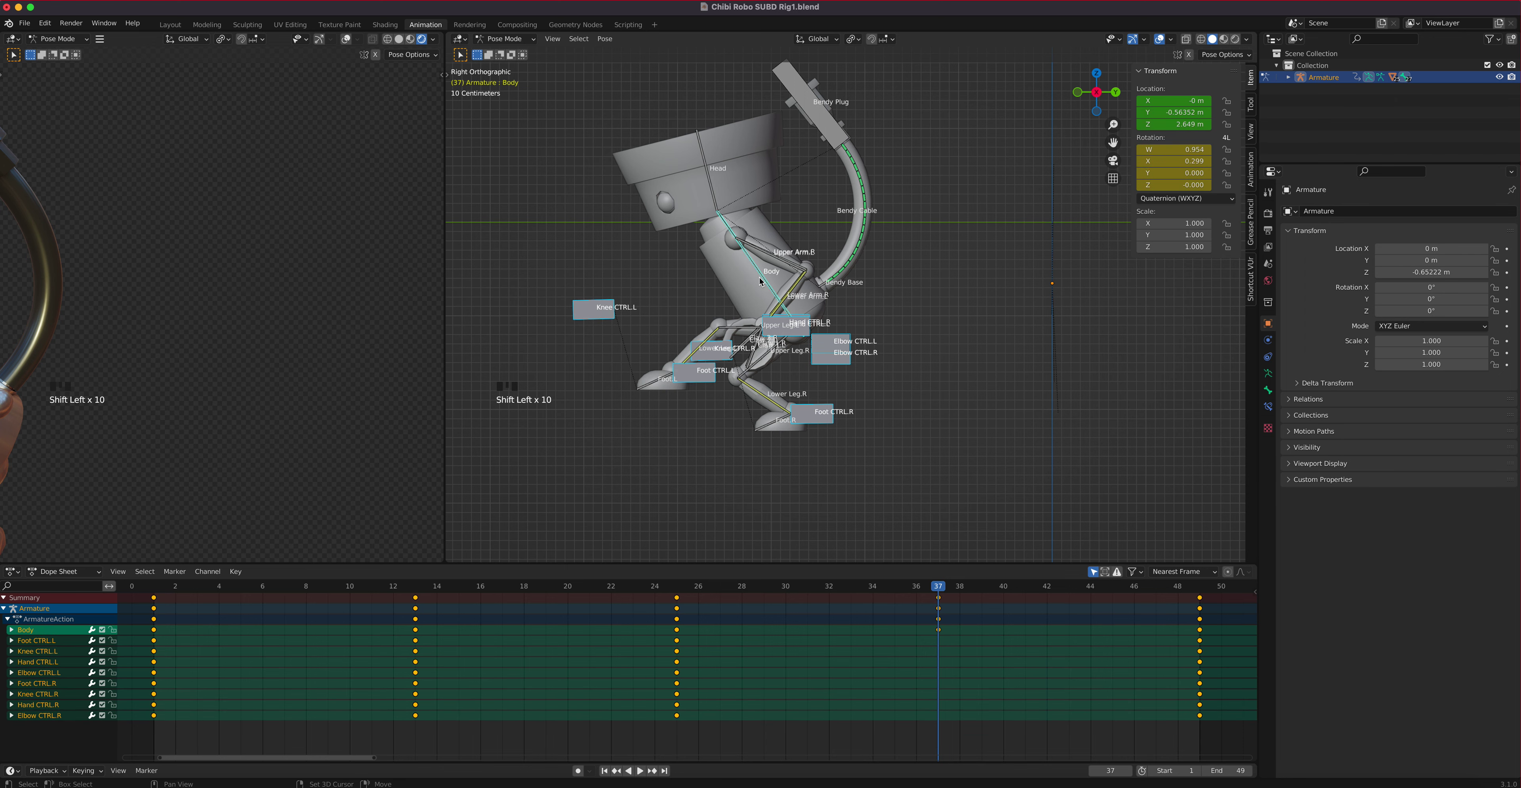
{"action": "left_click", "coordinate": [713, 195], "text": "shift"}
{"action": "left_click", "coordinate": [826, 128], "text": "shift"}
{"action": "middle_click_drag", "start_coordinate": [863, 400], "coordinate": [775, 425]}
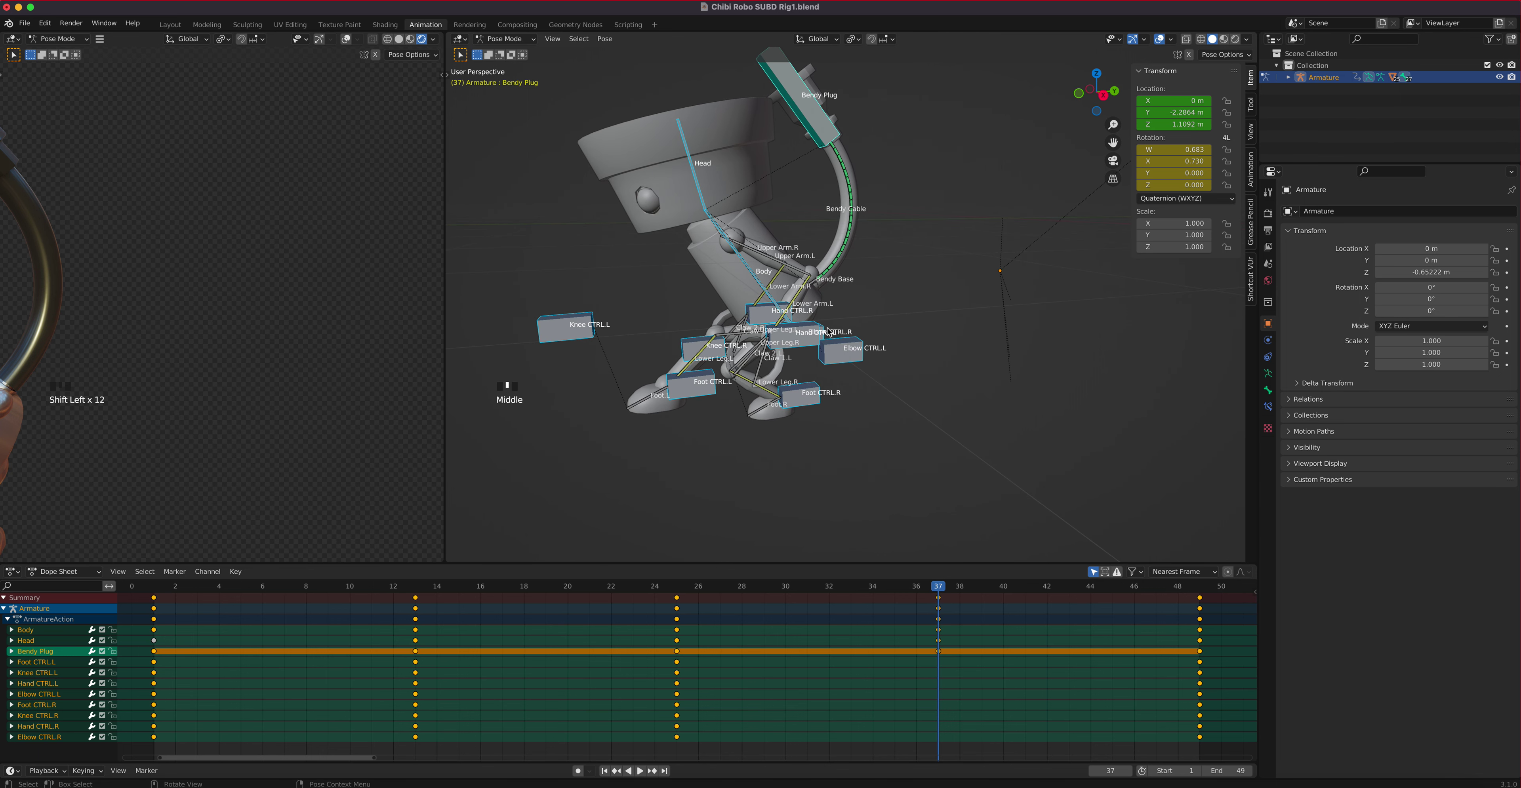
{"action": "middle_click_drag", "start_coordinate": [807, 273], "coordinate": [763, 344]}
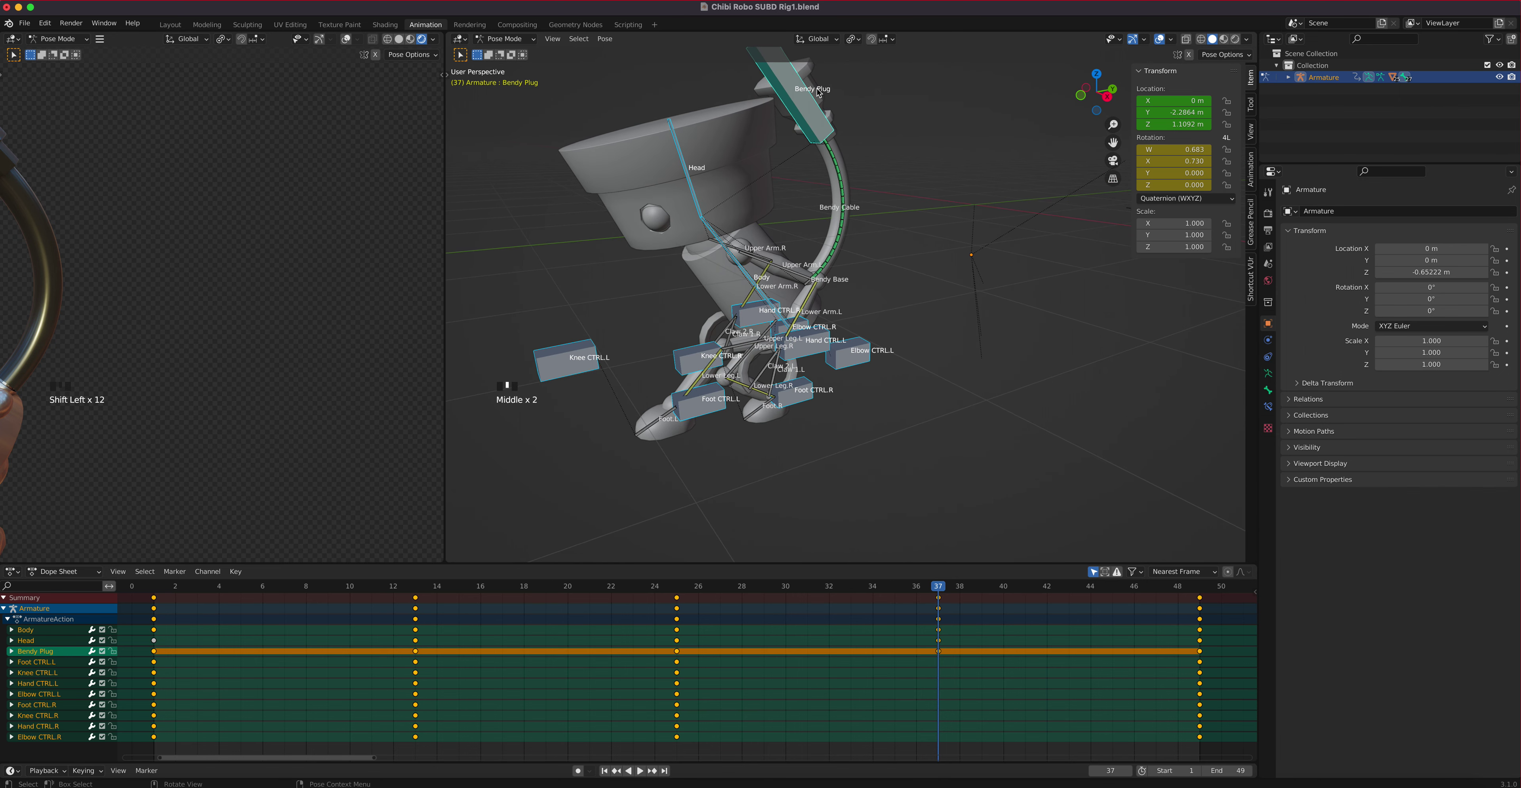
{"action": "key", "text": "KP_3"}
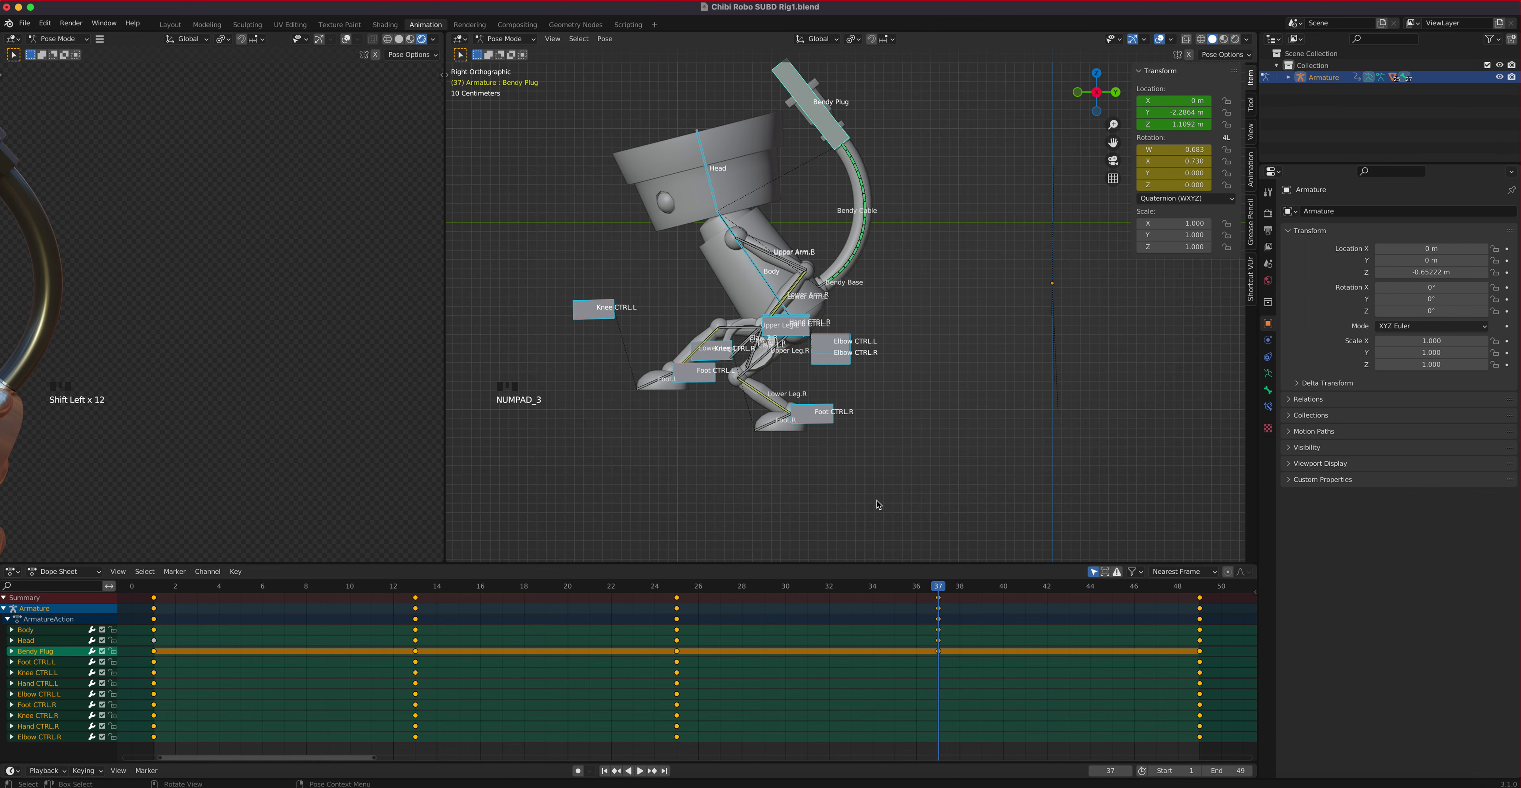
{"action": "key", "text": "i"}
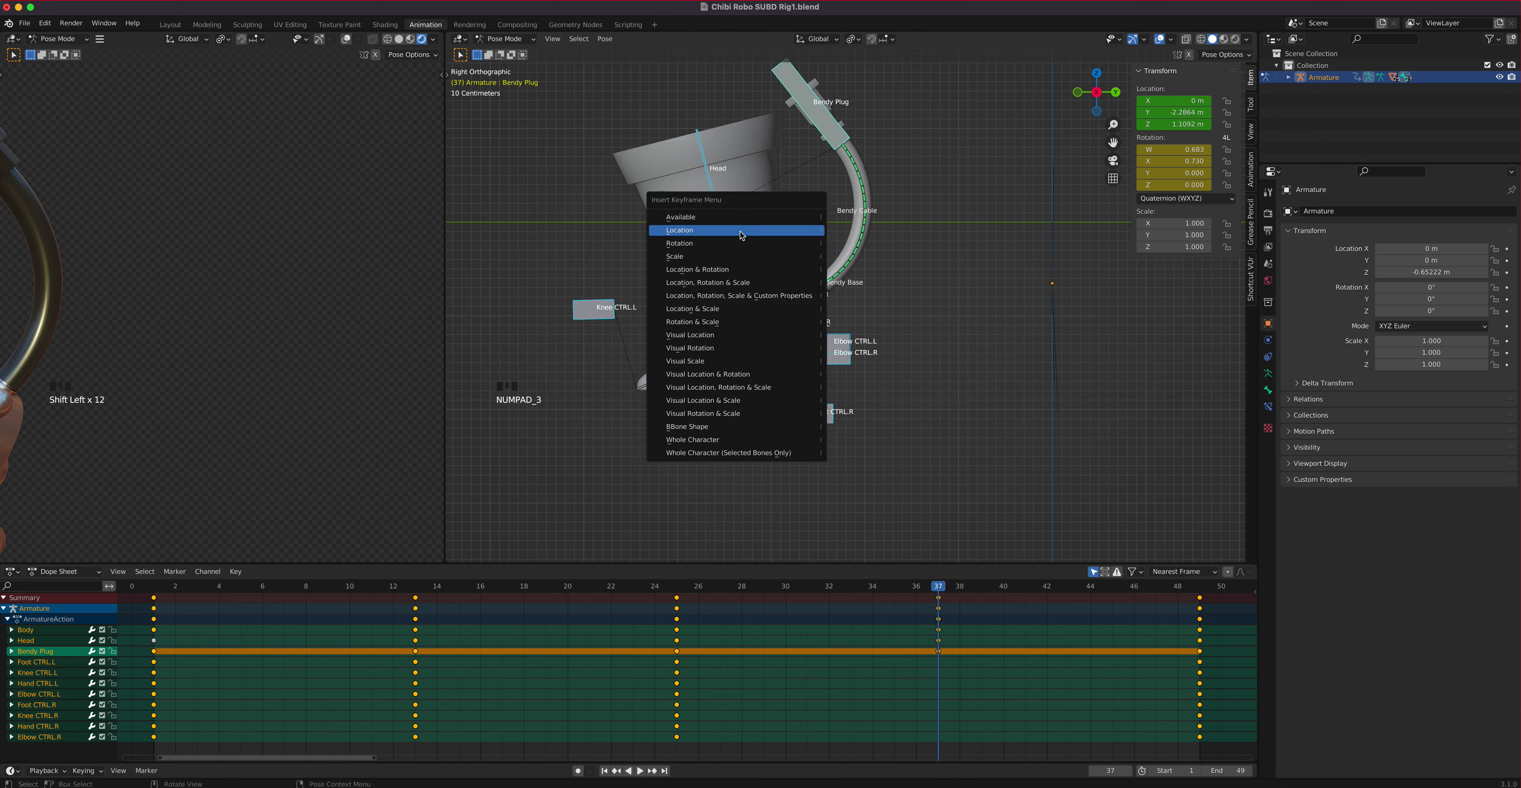
{"action": "left_click", "coordinate": [742, 236]}
Scrub back to frame 1 and play the walk cycle with the whole robot framed in the rendered viewport.
{"action": "scroll", "coordinate": [874, 610], "scroll_direction": "down", "scroll_amount": 2}
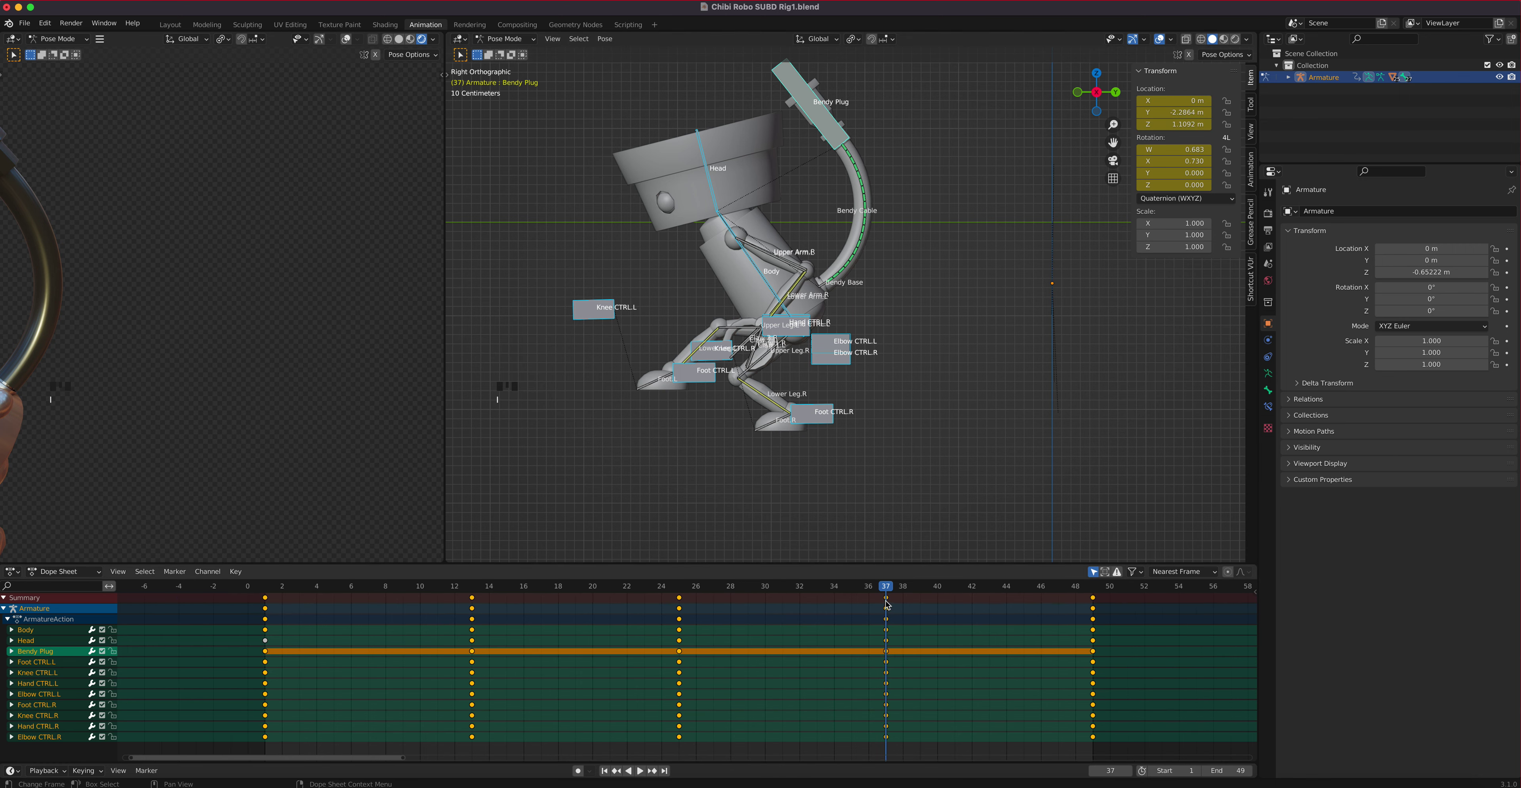
{"action": "left_click_drag", "start_coordinate": [886, 584], "coordinate": [270, 611]}
{"action": "scroll", "coordinate": [891, 421], "scroll_direction": "down", "scroll_amount": 2}
{"action": "scroll", "coordinate": [303, 388], "scroll_direction": "up", "scroll_amount": 1}
{"action": "scroll", "coordinate": [304, 388], "scroll_direction": "down", "scroll_amount": 2}
{"action": "middle_click_drag", "start_coordinate": [303, 388], "coordinate": [278, 389]}
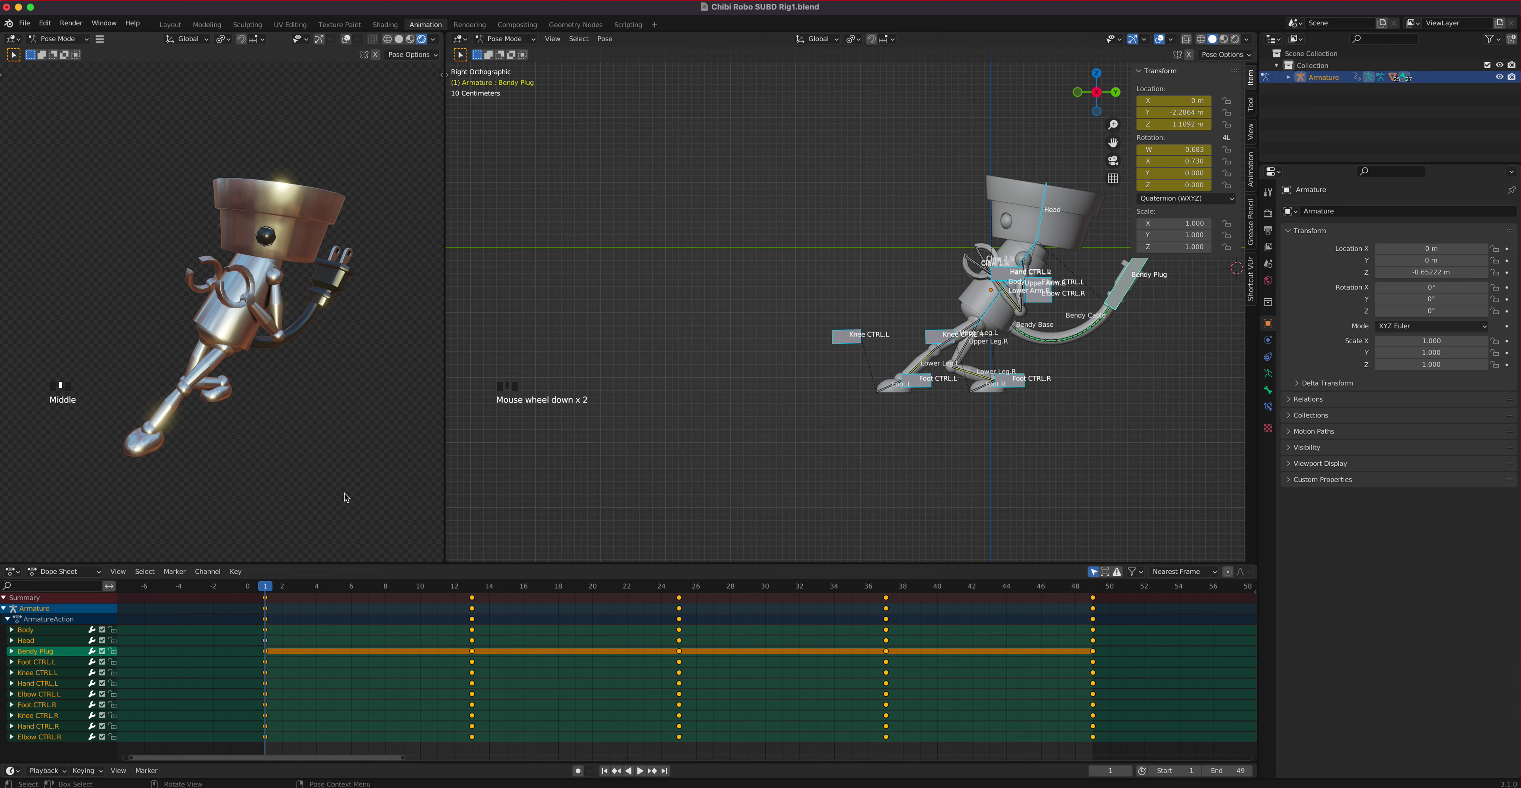
{"action": "left_click", "coordinate": [269, 588]}
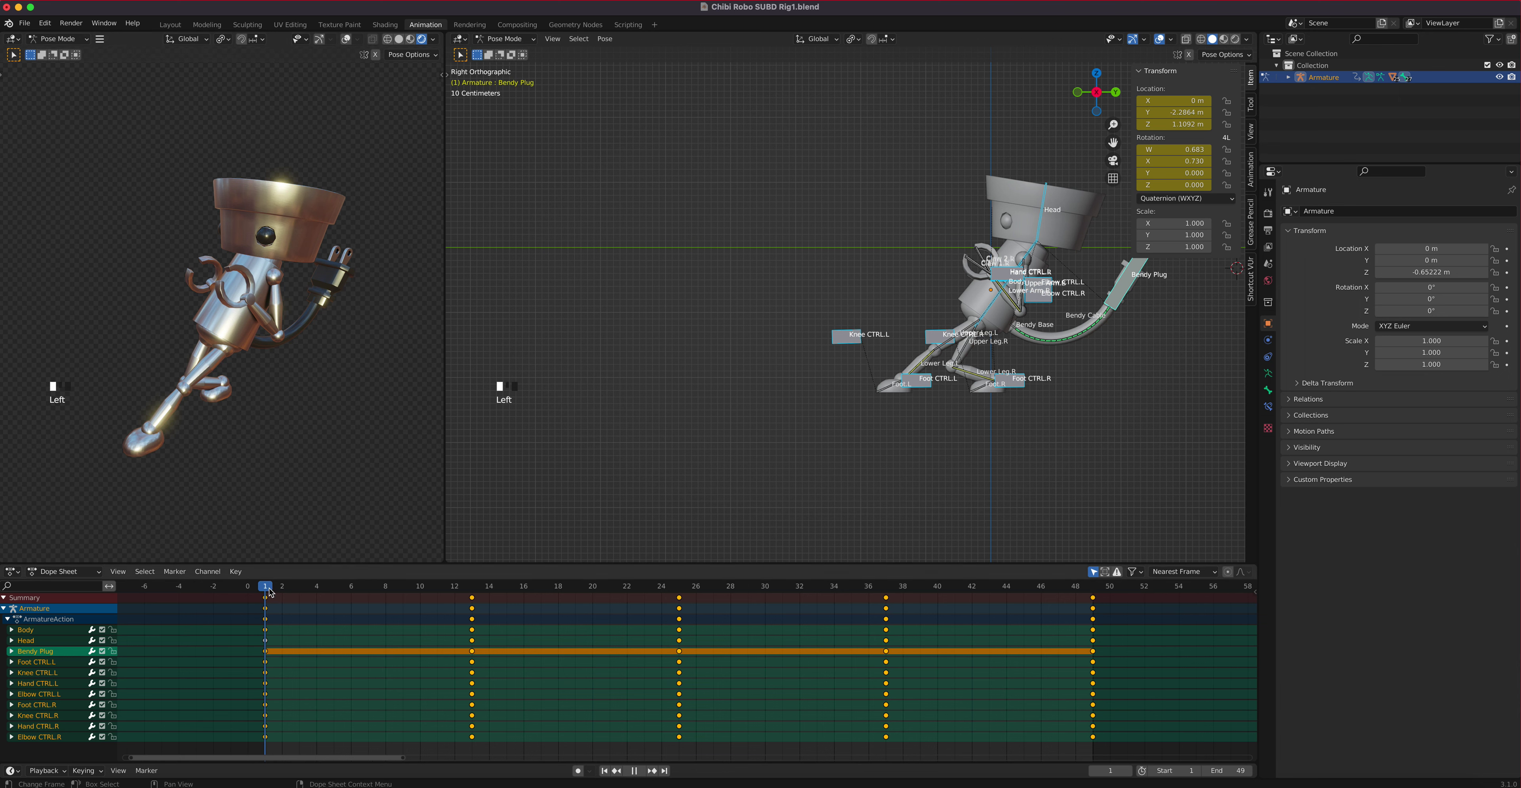